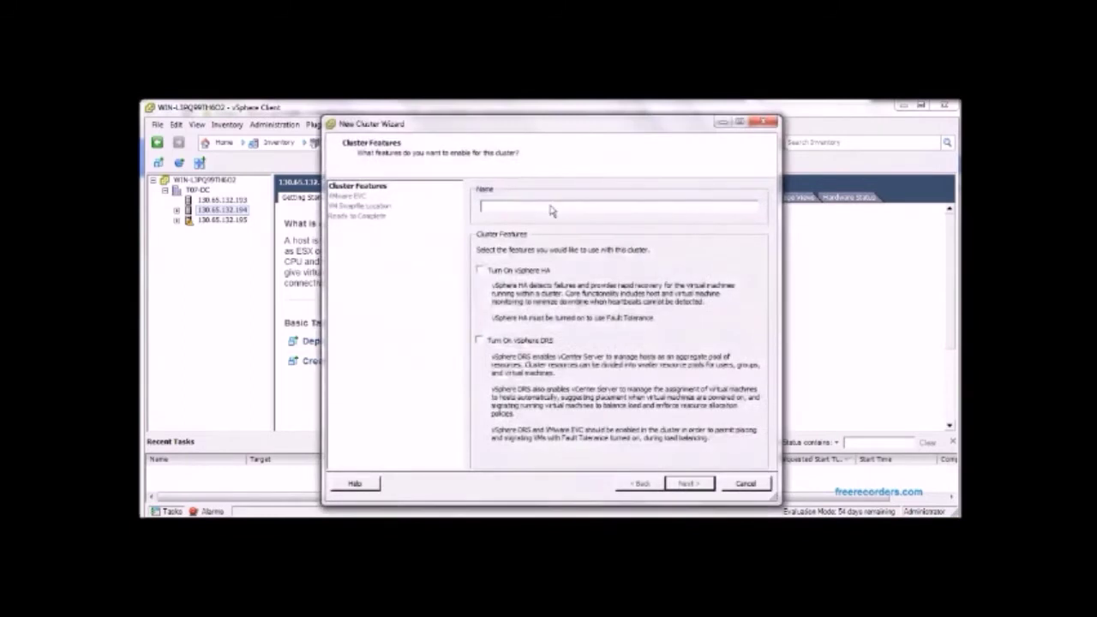
# Create the cluster T07-CL with EVC disabled and swapfiles stored in the same directory as the virtual machines.
pyautogui.write('-CL')
pyautogui.click(699, 484)
pyautogui.click(687, 484)
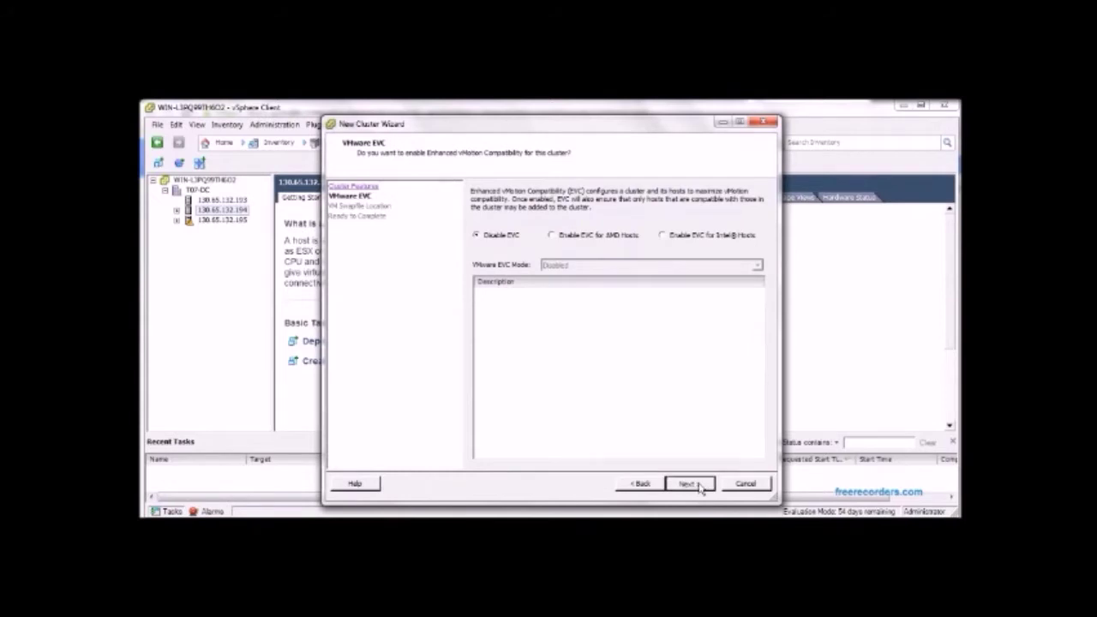
pyautogui.click(699, 485)
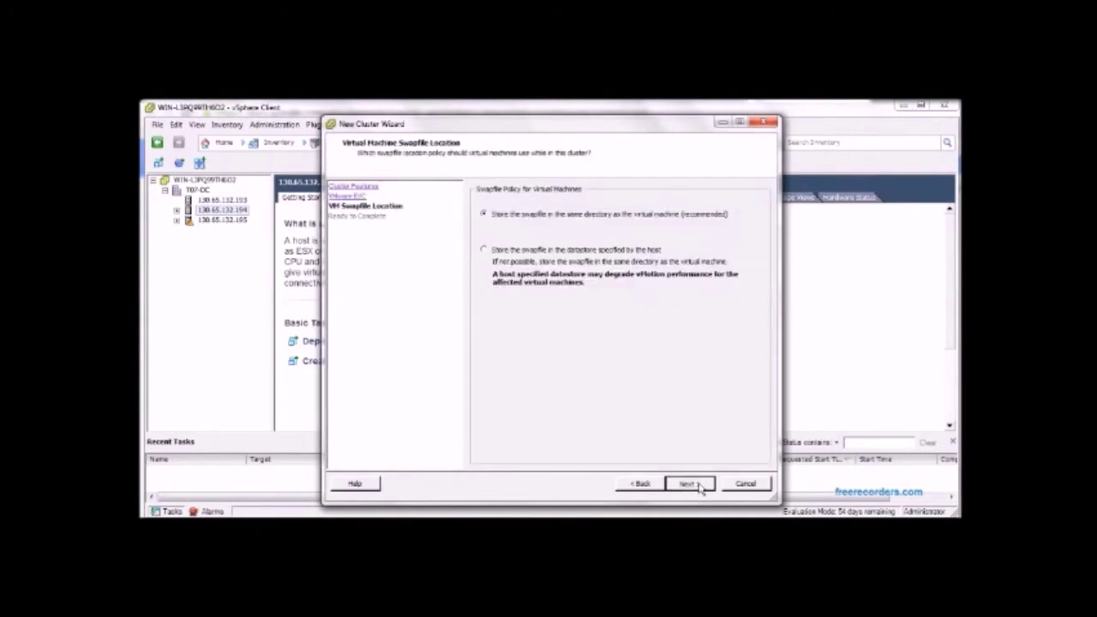
pyautogui.click(698, 484)
pyautogui.click(699, 485)
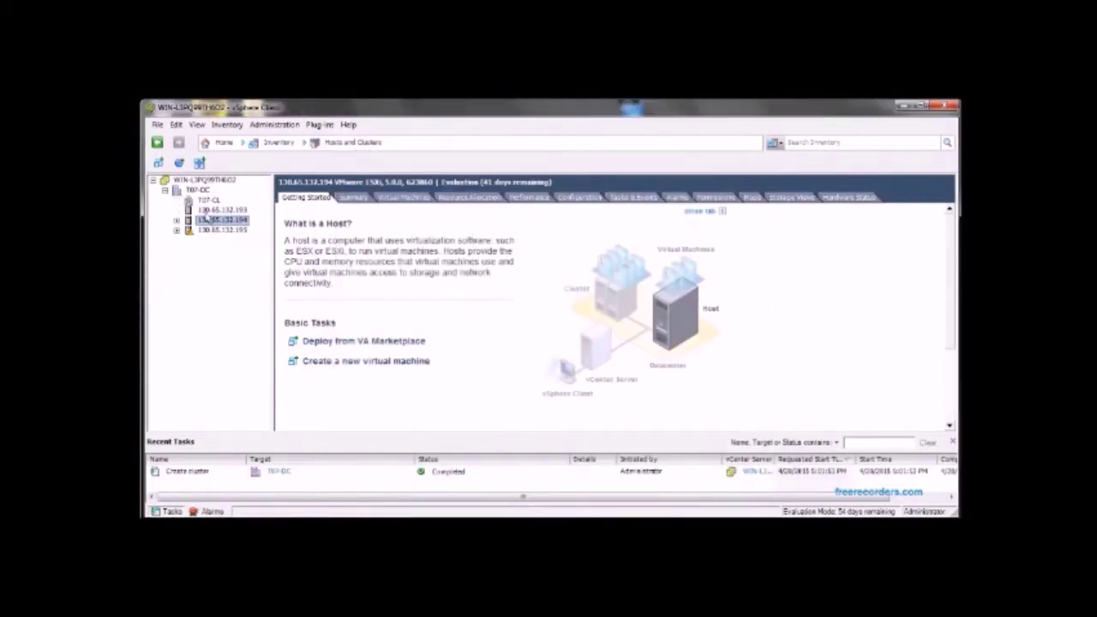
# Move hosts 130.65.132.193, 130.65.132.194 and 130.65.132.195 into the cluster T07-CL and expand the cluster.
pyautogui.moveTo(212, 219); pyautogui.dragTo(208, 200)
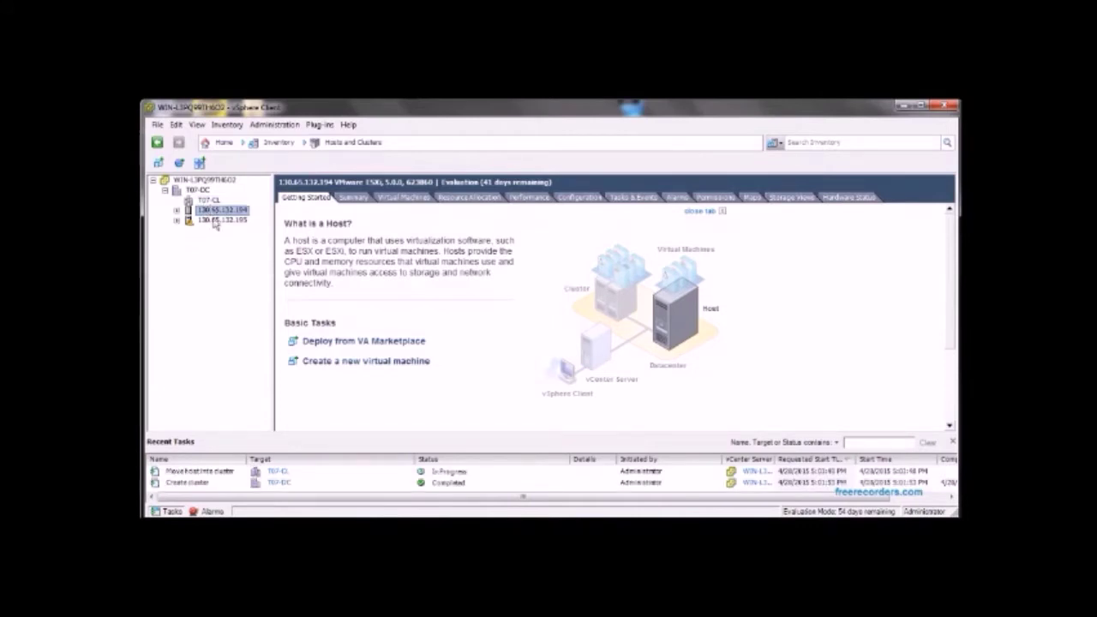
pyautogui.click(213, 219)
pyautogui.moveTo(213, 219); pyautogui.dragTo(208, 208)
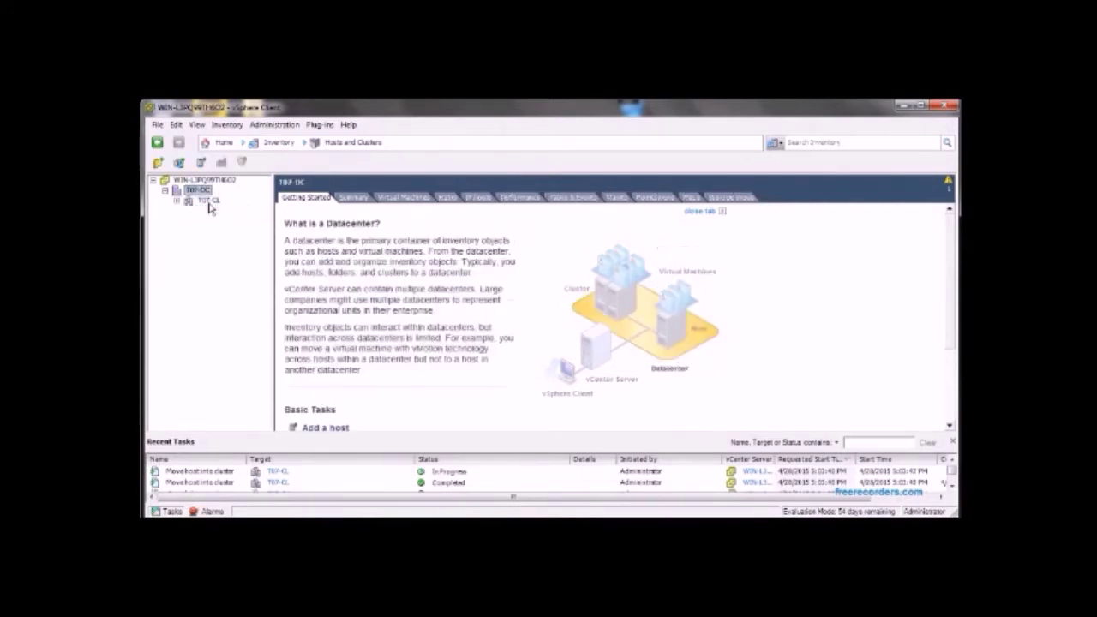
pyautogui.click(178, 202)
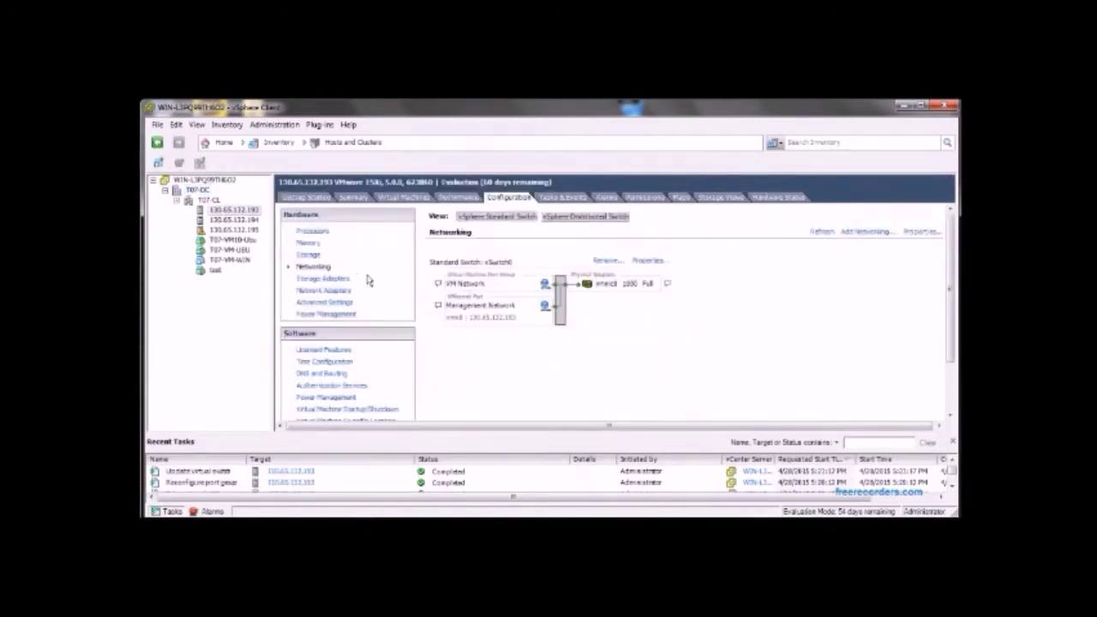
# Examine the VM Network and Management Network settings in the vSwitch0 properties of host 130.65.132.193.
pyautogui.click(641, 263)
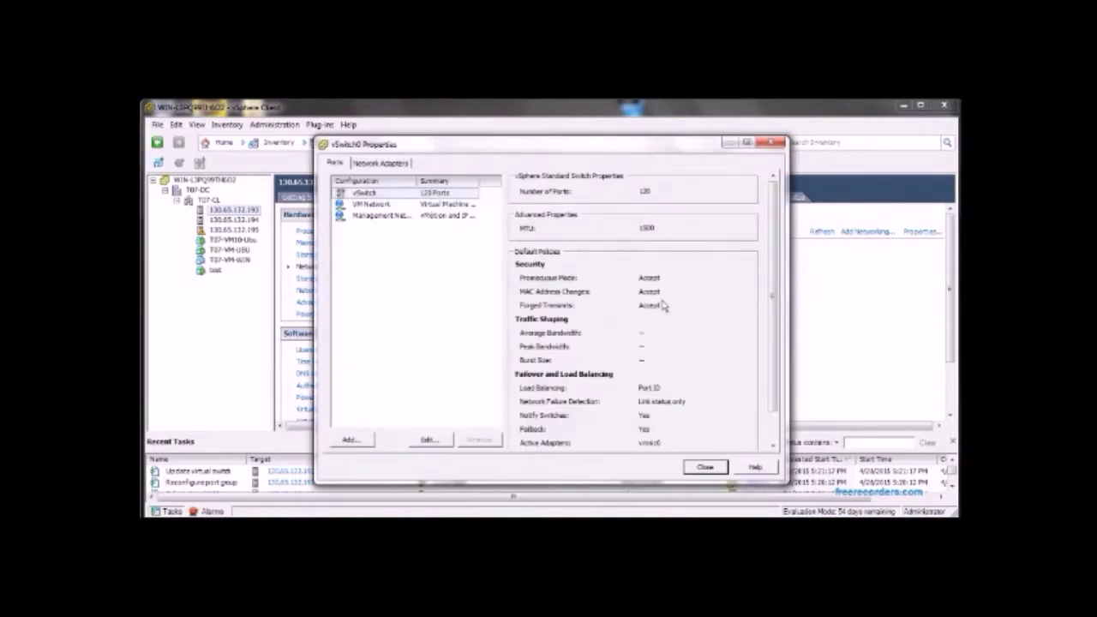
pyautogui.click(449, 208)
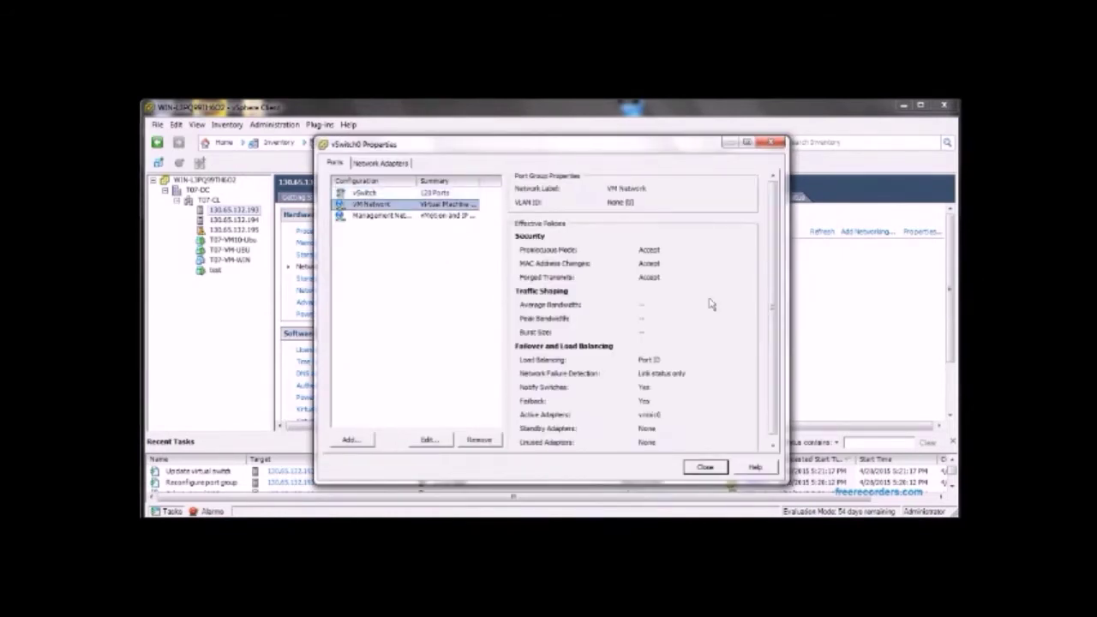
pyautogui.click(381, 215)
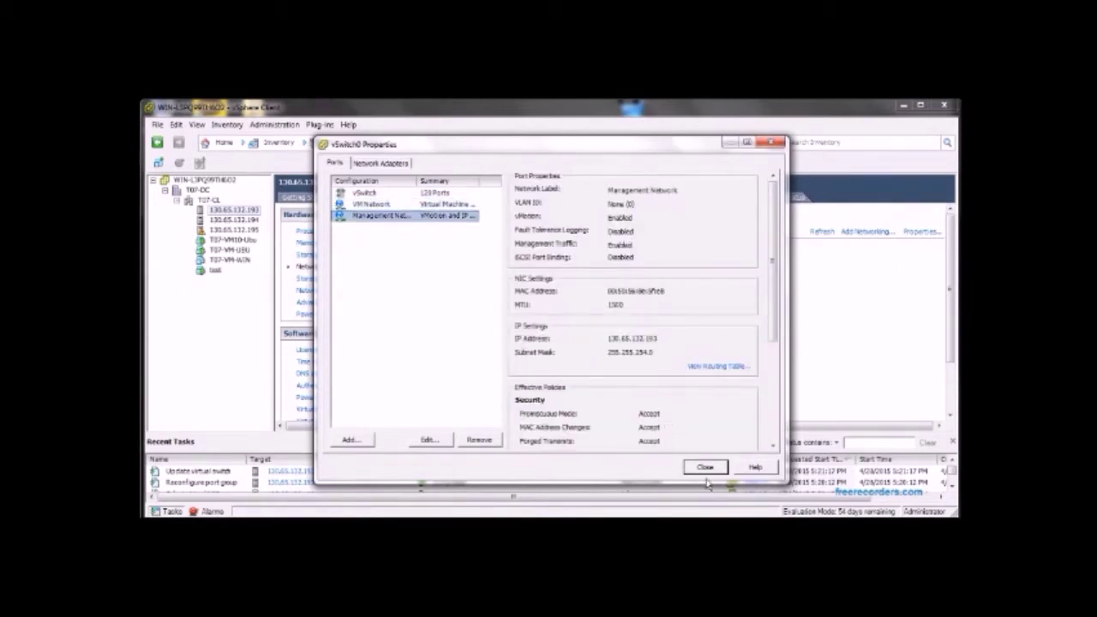
pyautogui.click(705, 470)
# Examine the VM Network and Management Network settings in the vSwitch0 properties of host 130.65.132.194.
pyautogui.click(241, 219)
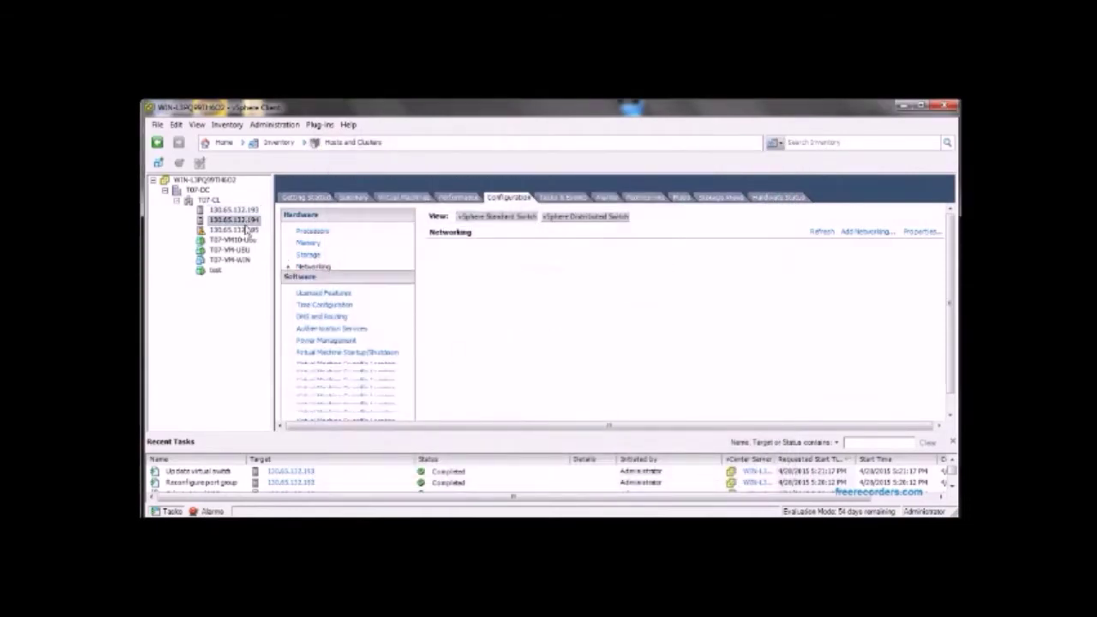
pyautogui.click(647, 262)
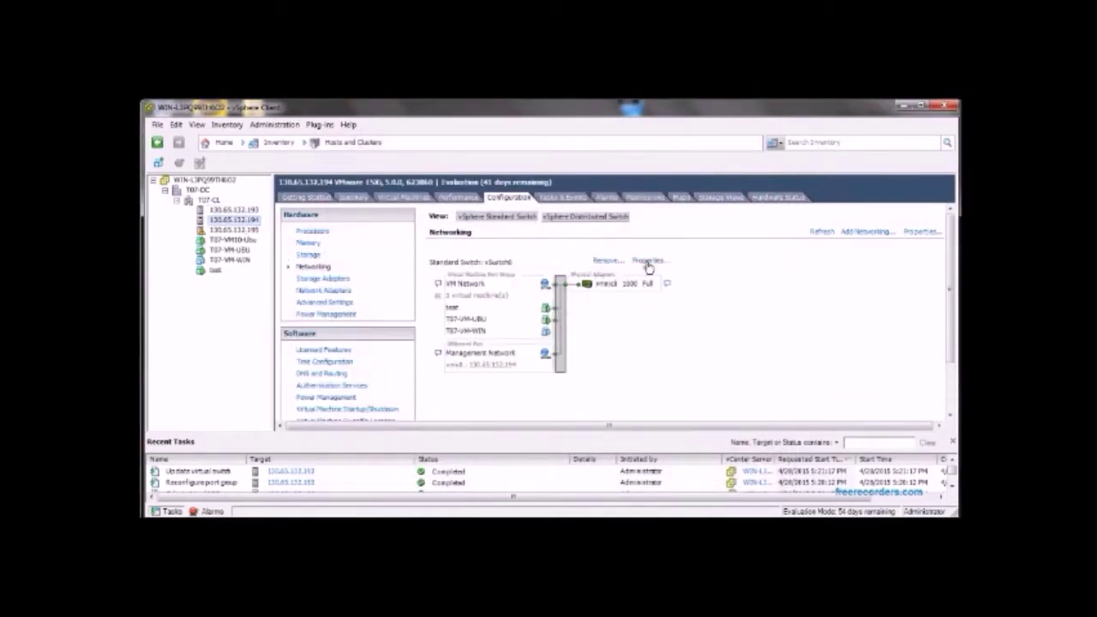
pyautogui.click(459, 209)
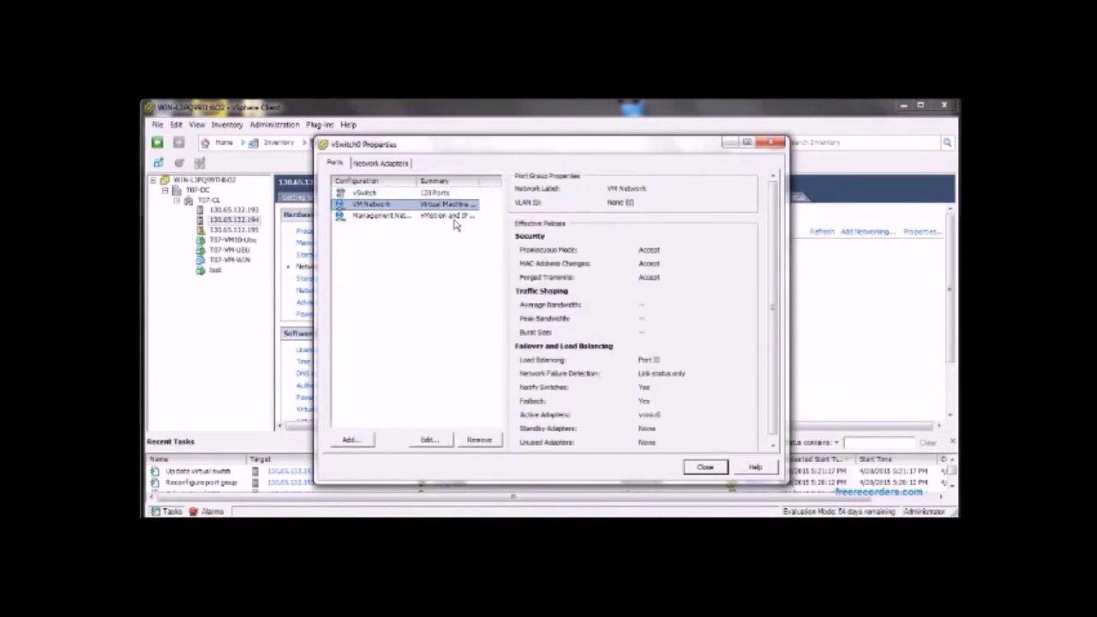
pyautogui.click(456, 219)
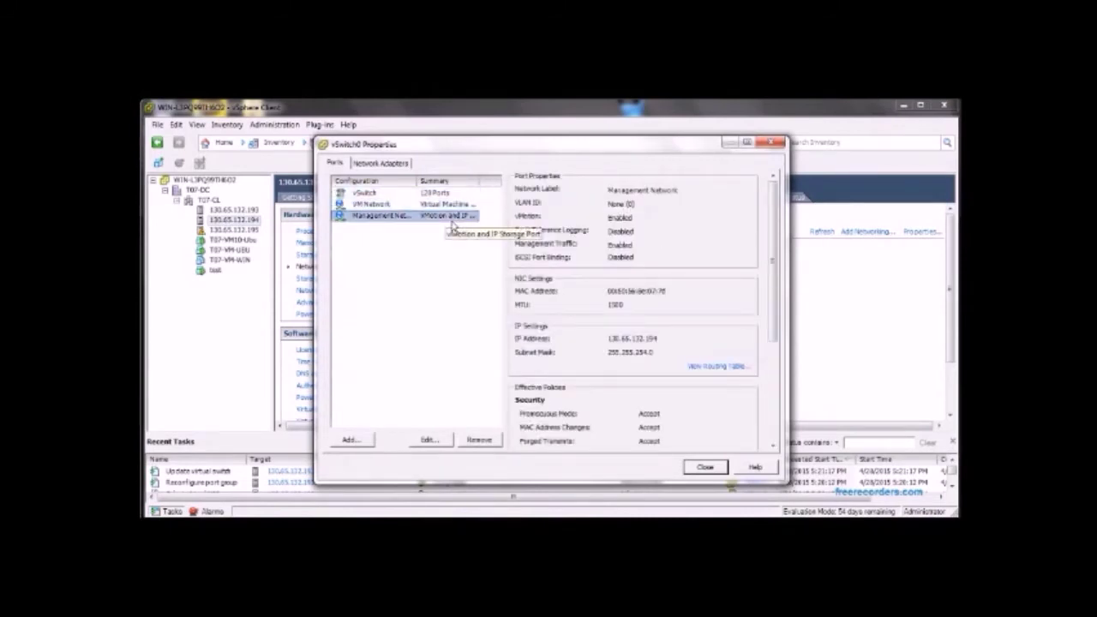
pyautogui.click(704, 467)
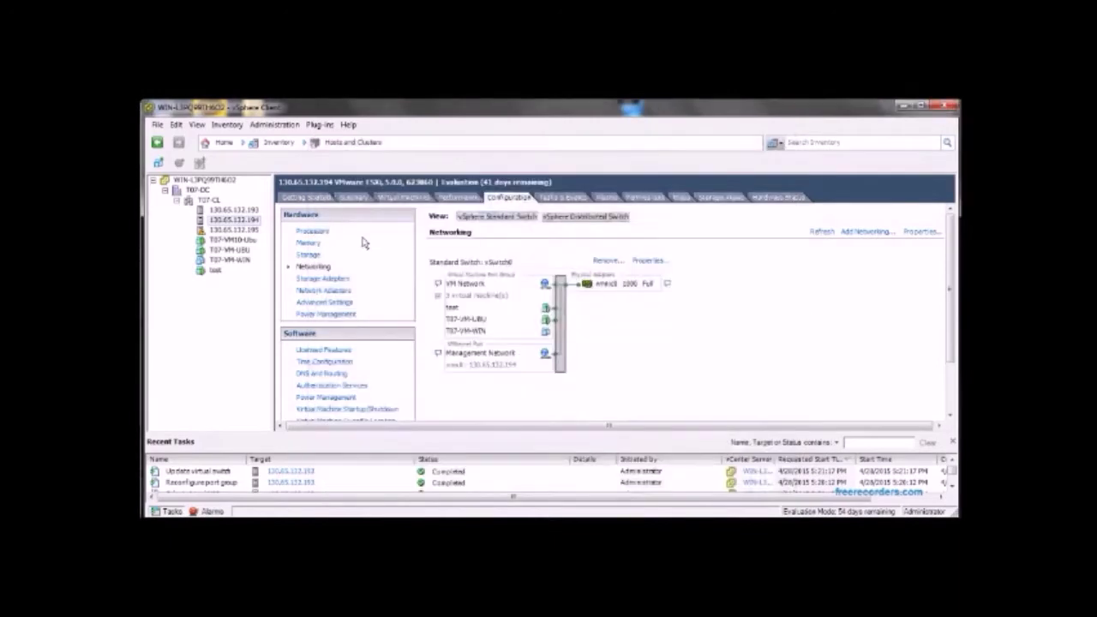
# Examine the VM Network and Management Network settings in the vSwitch0 properties of host 130.65.132.195.
pyautogui.click(260, 231)
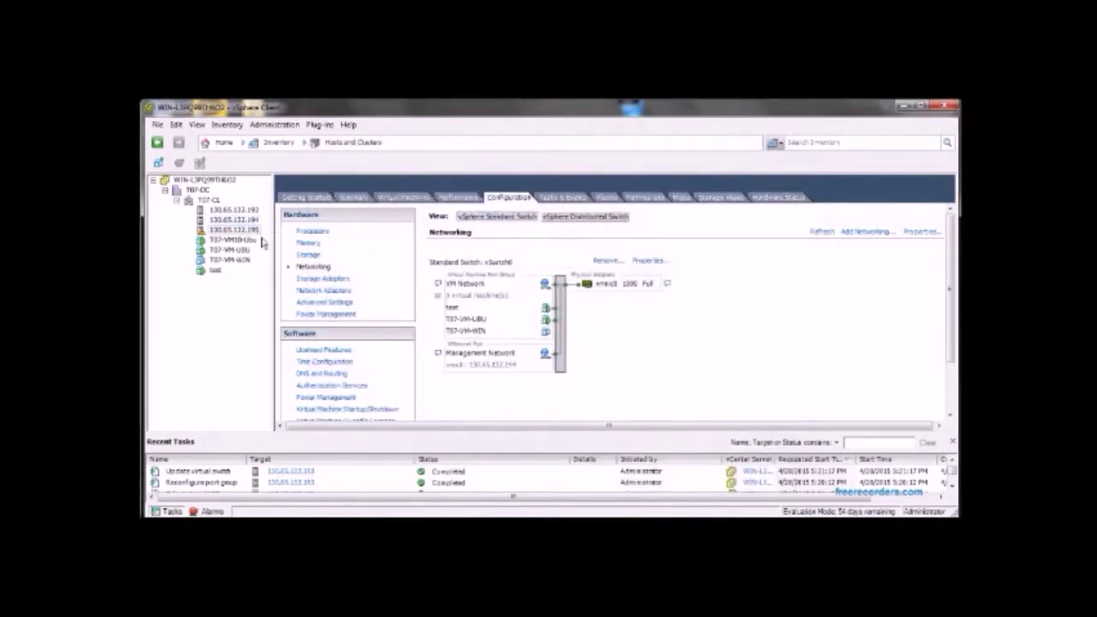
pyautogui.click(648, 260)
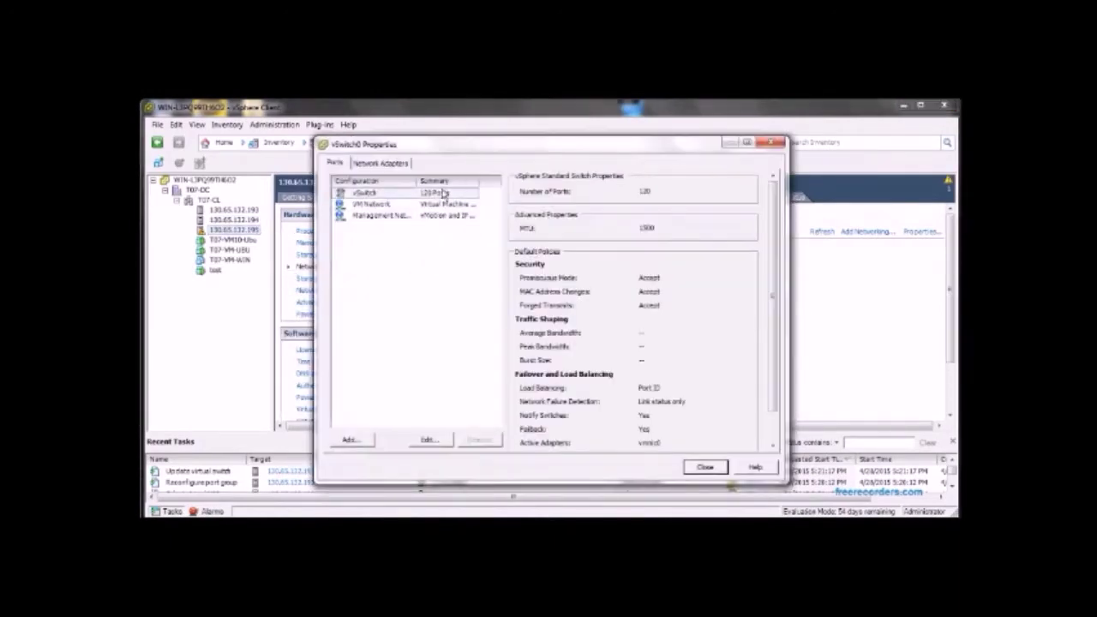
pyautogui.click(439, 205)
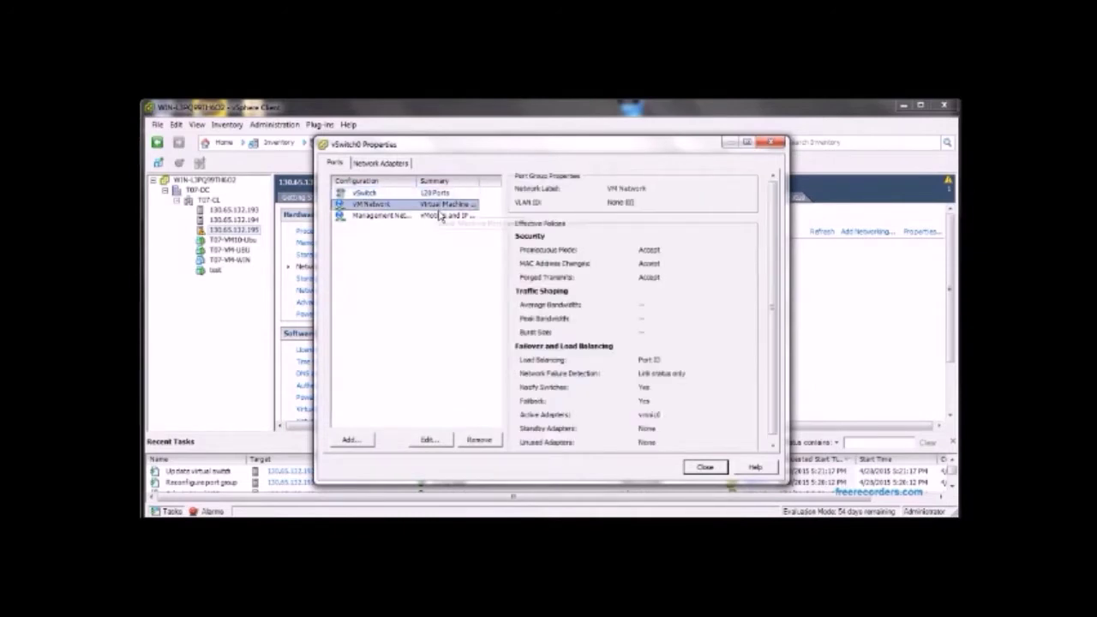
pyautogui.click(442, 221)
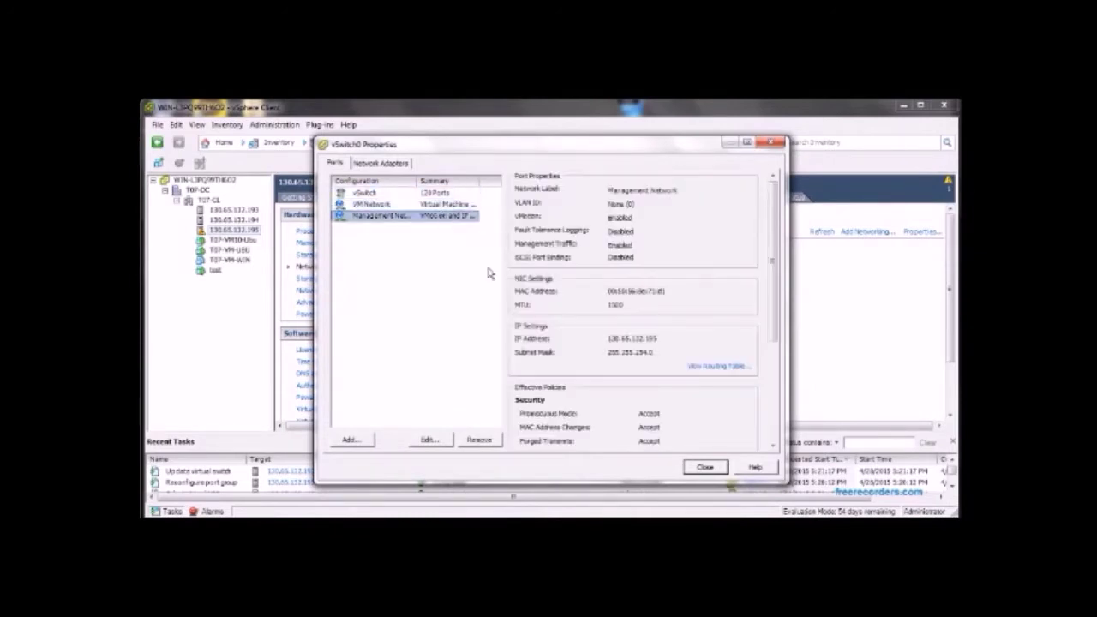
pyautogui.click(716, 470)
# Add a Network File System datastore named nfs4heartbeat07a to host 130.65.132.193, using server 130.65.132.59 and folder /shares/nfs4heartbeat07a.
pyautogui.click(240, 211)
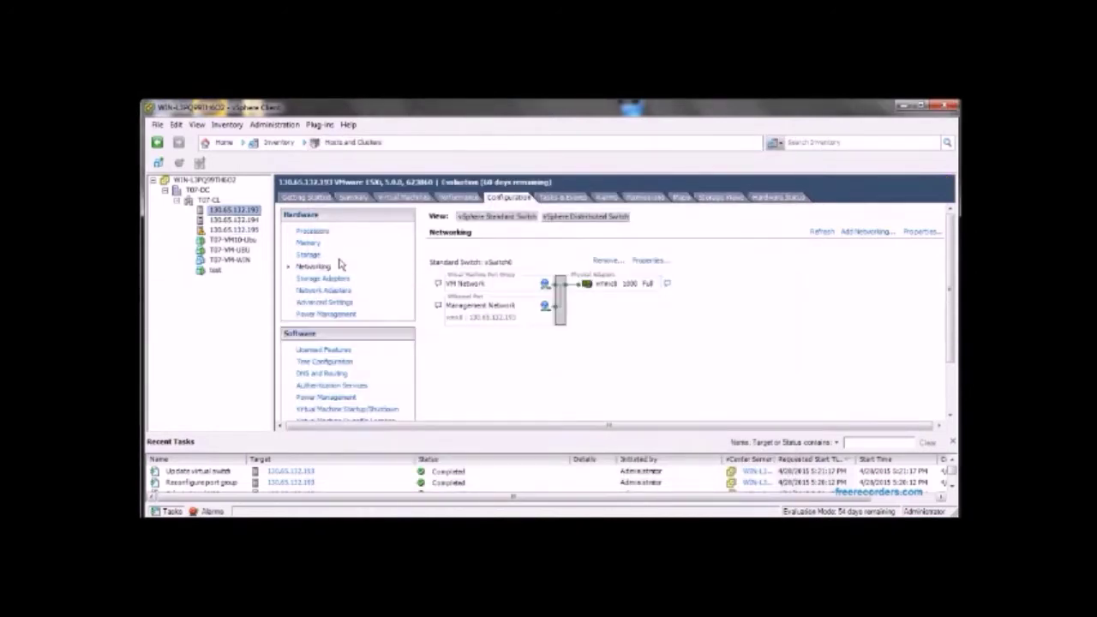
pyautogui.click(312, 256)
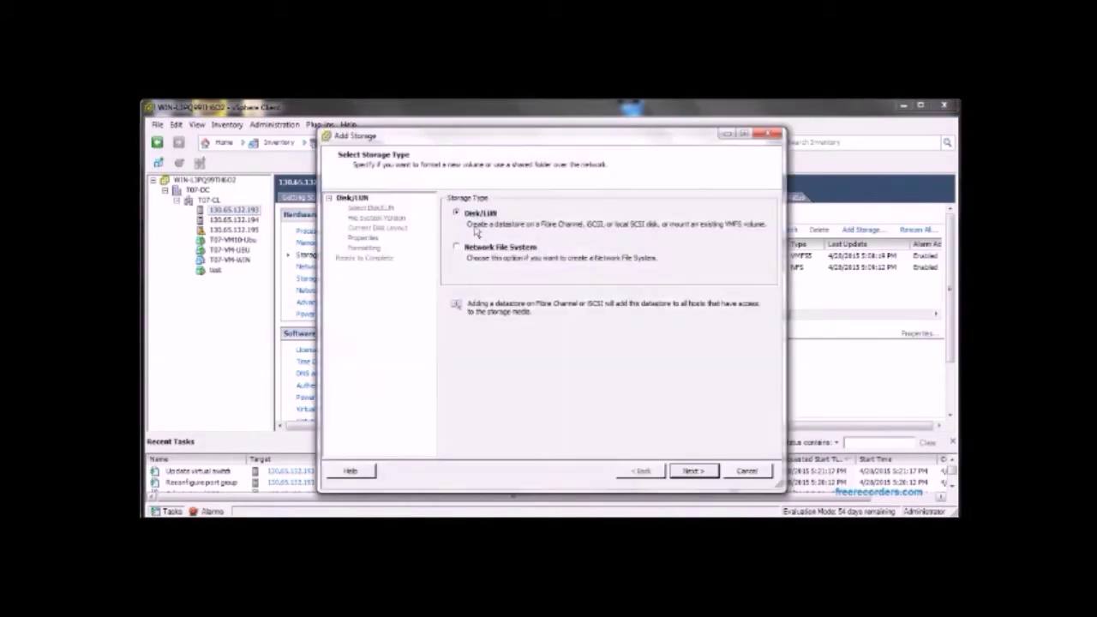
pyautogui.click(463, 250)
pyautogui.click(709, 474)
pyautogui.write('130.65.132.99')
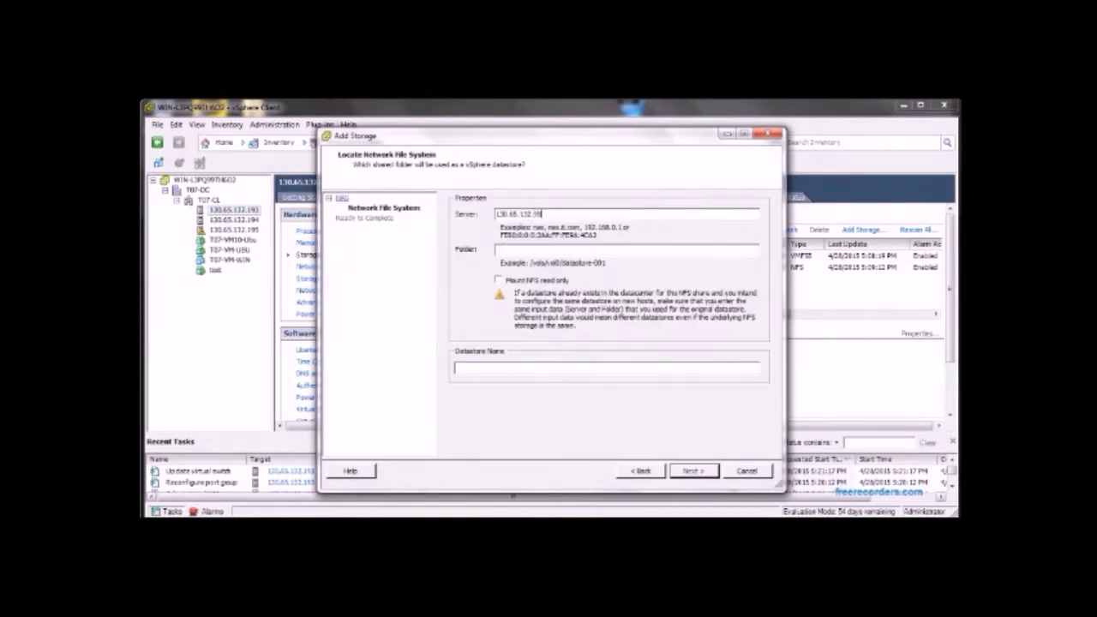
pyautogui.write('/shared')
pyautogui.write('/nfs-heartbeat07a')
pyautogui.moveTo(599, 253); pyautogui.dragTo(525, 256)
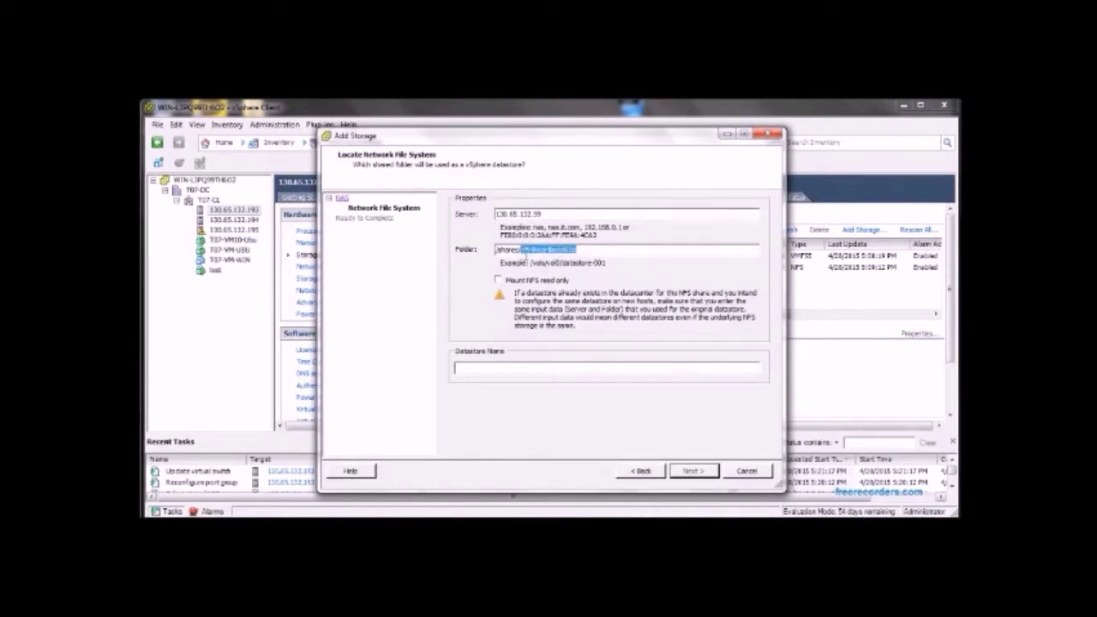
pyautogui.click(517, 370)
pyautogui.write('nfs4heartbeat07a')
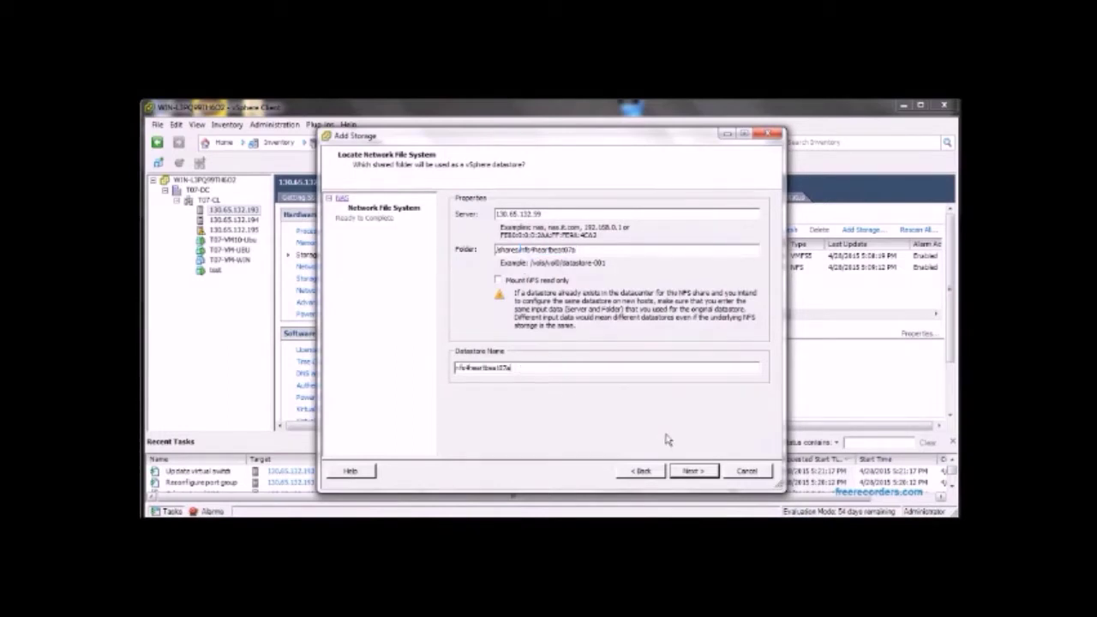
pyautogui.click(692, 471)
pyautogui.click(709, 477)
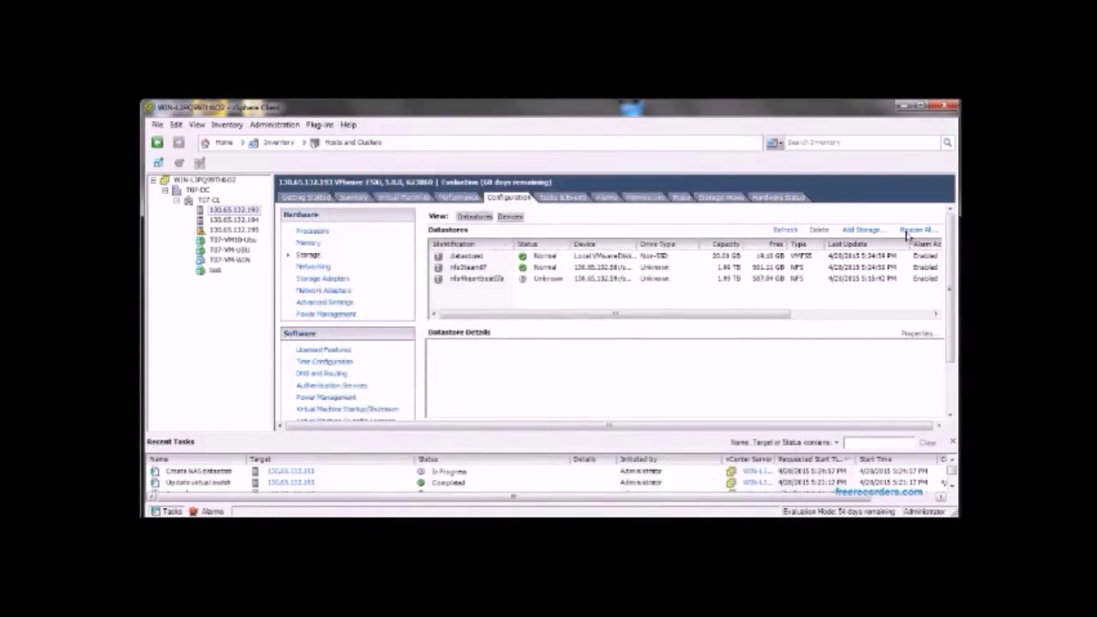
# Add a second Network File System datastore named nfs4heartbeat07b to host 130.65.132.193, using server 130.65.132.59 and folder /shares/nfs4heartbeat07b.
pyautogui.click(870, 230)
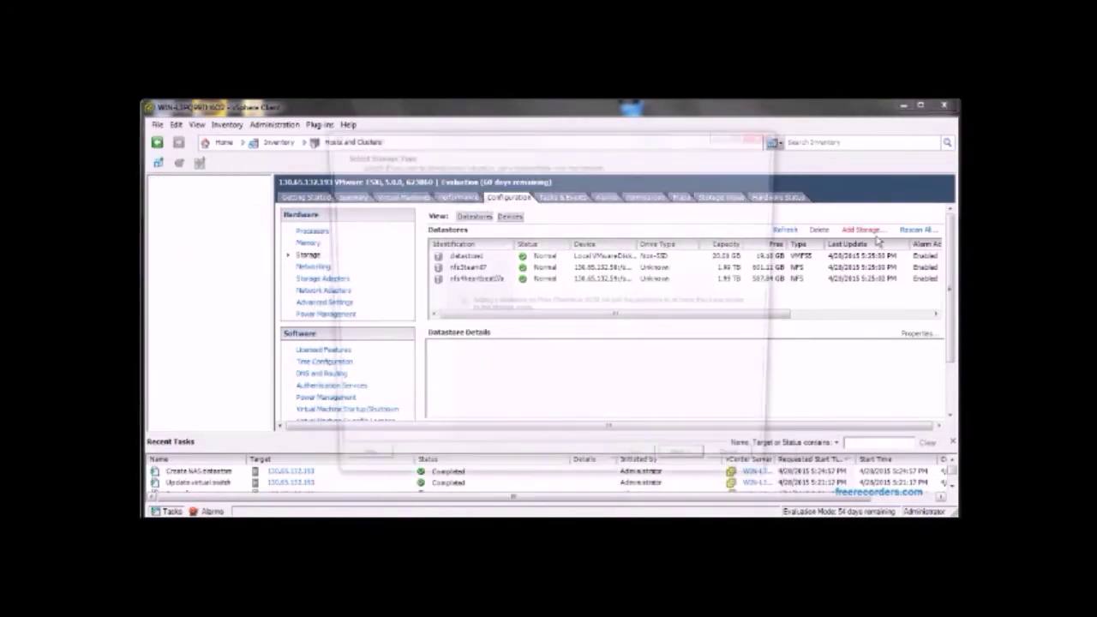
pyautogui.click(463, 248)
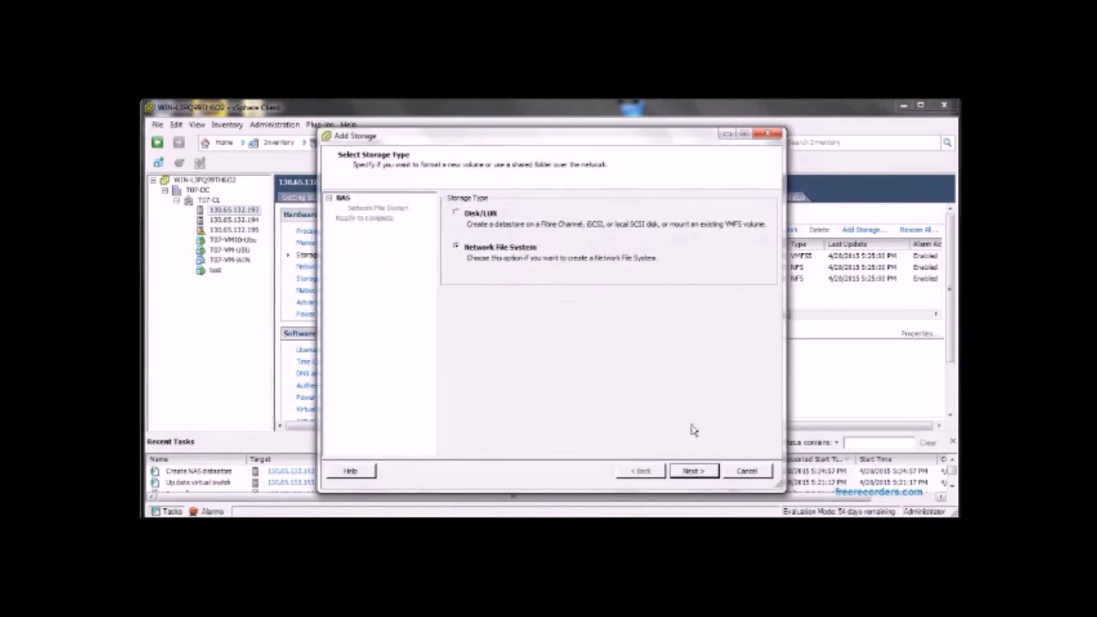
pyautogui.click(699, 477)
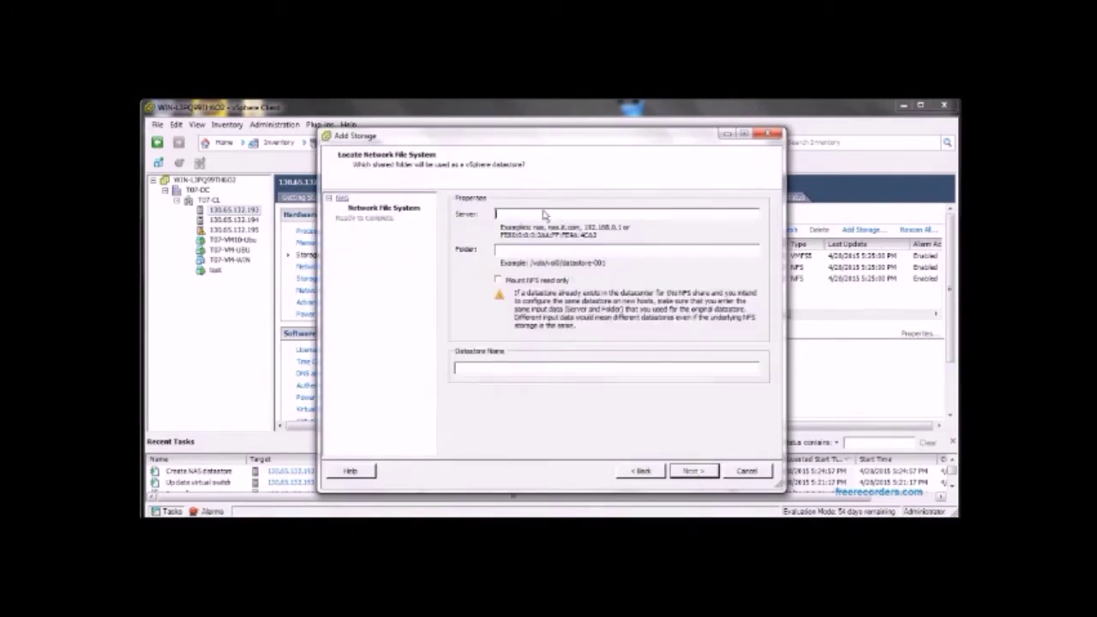
pyautogui.write('/nfs/heartbeat07s')
pyautogui.write('/shares')
pyautogui.click(522, 216)
pyautogui.write('130.65.132.59')
pyautogui.moveTo(577, 249); pyautogui.dragTo(529, 254)
pyautogui.click(516, 371)
pyautogui.write('nfs4heartbeat07b')
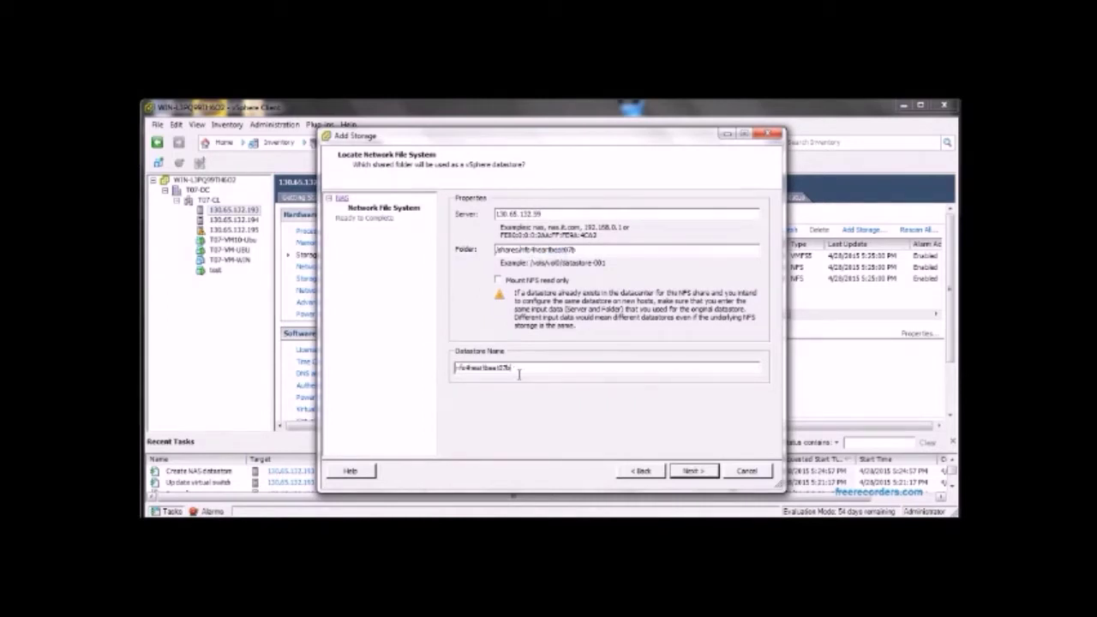
pyautogui.click(696, 477)
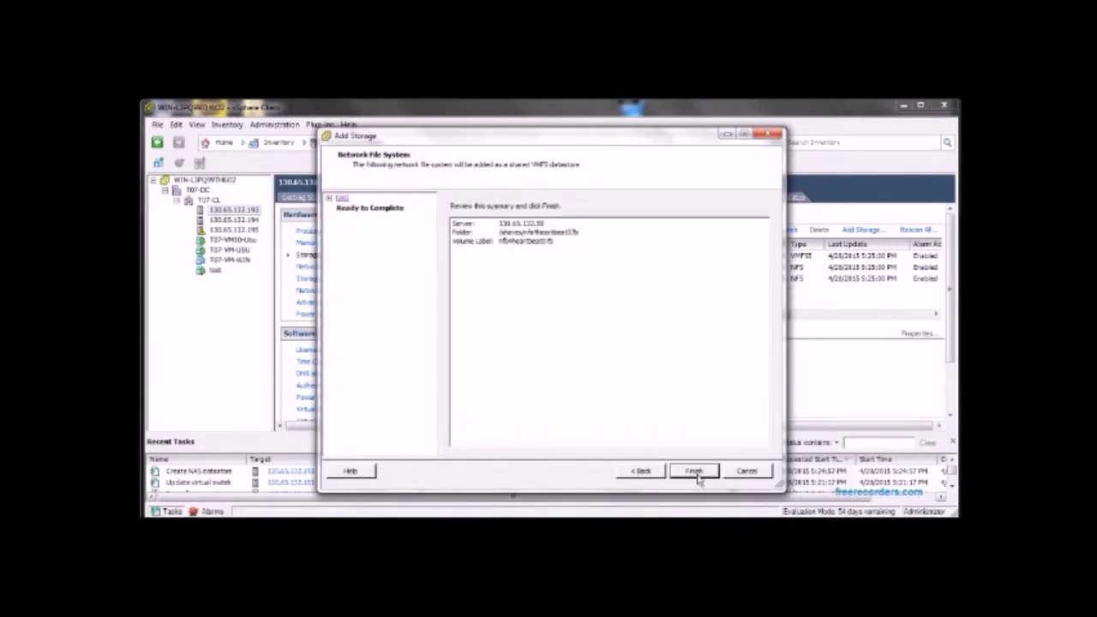
pyautogui.click(694, 471)
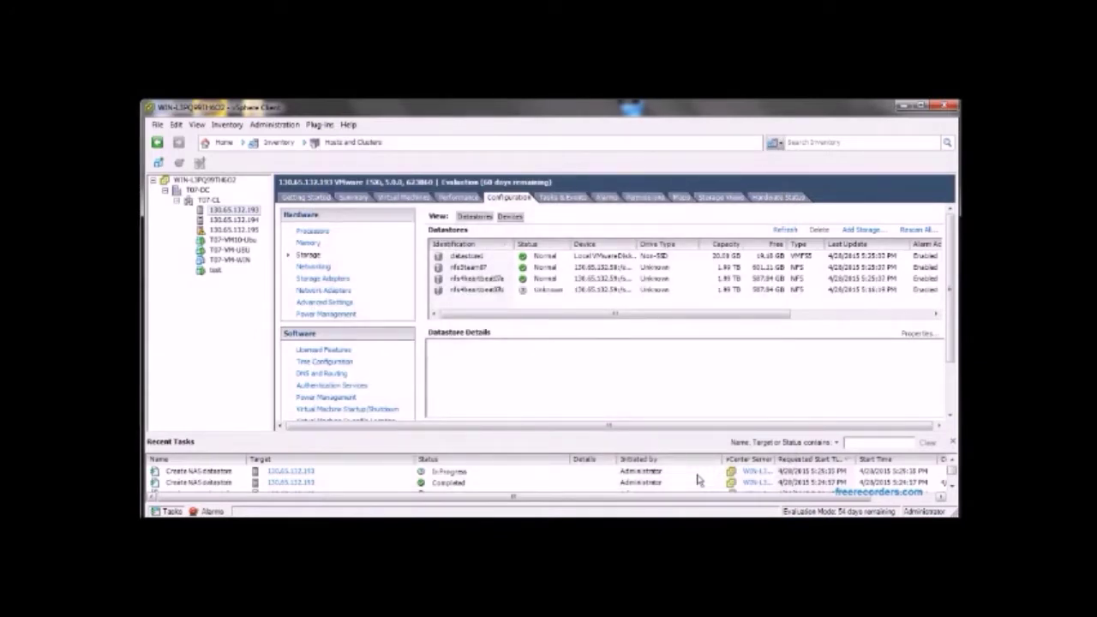
# Add a Network File System datastore named nfs4heartbeat07a to host 130.65.132.194, using server 130.65.132.59 and folder /shares/nfs4heartbeat07a.
pyautogui.click(233, 219)
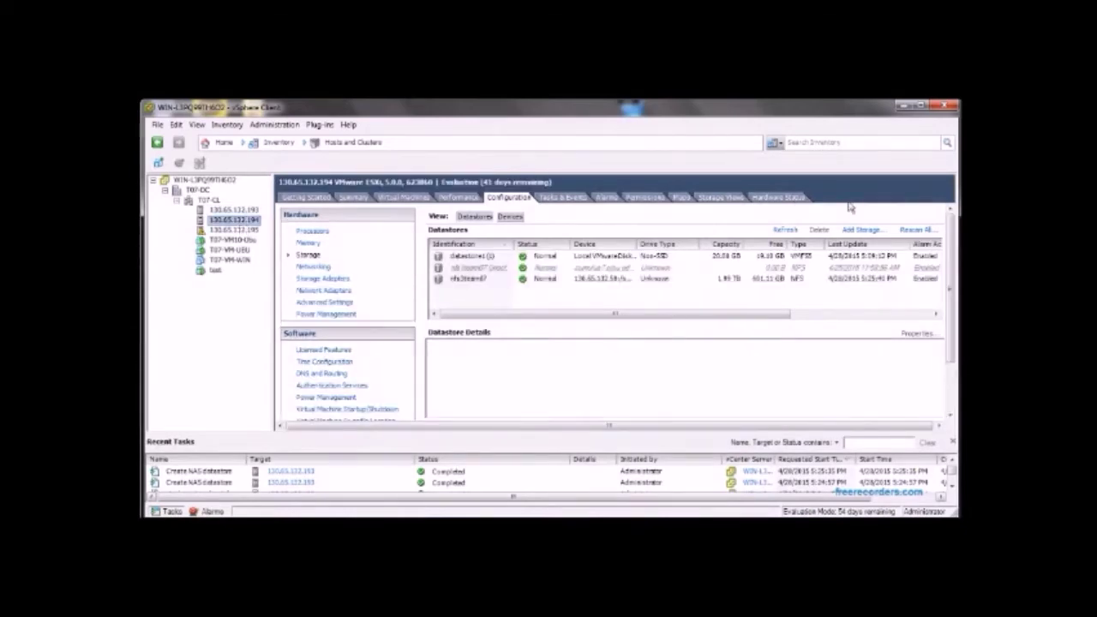
pyautogui.click(864, 229)
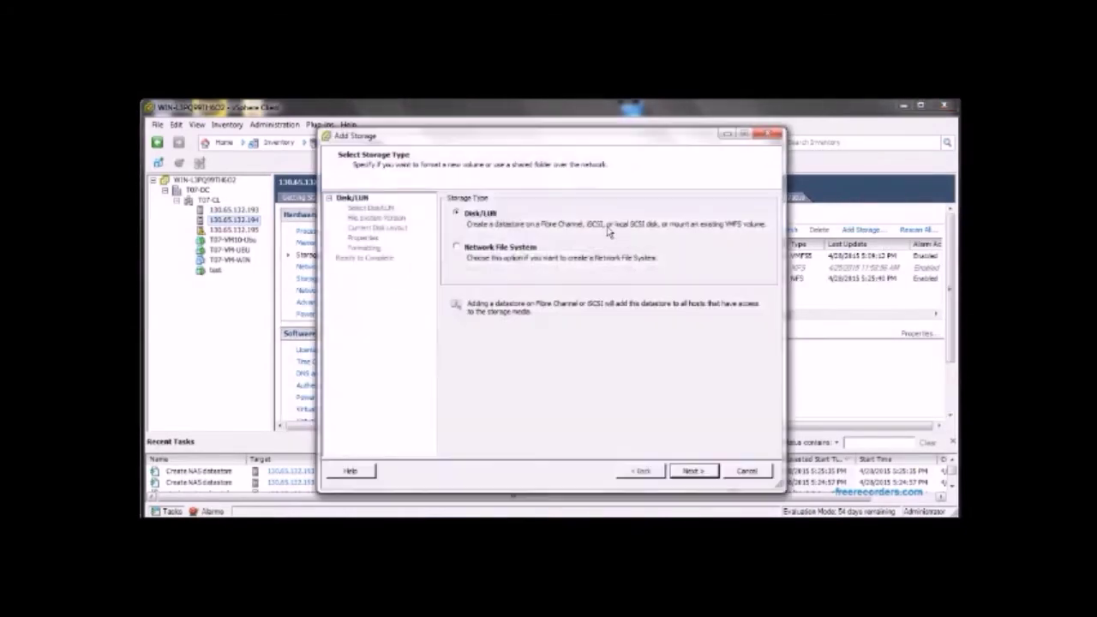
pyautogui.click(461, 256)
pyautogui.click(701, 477)
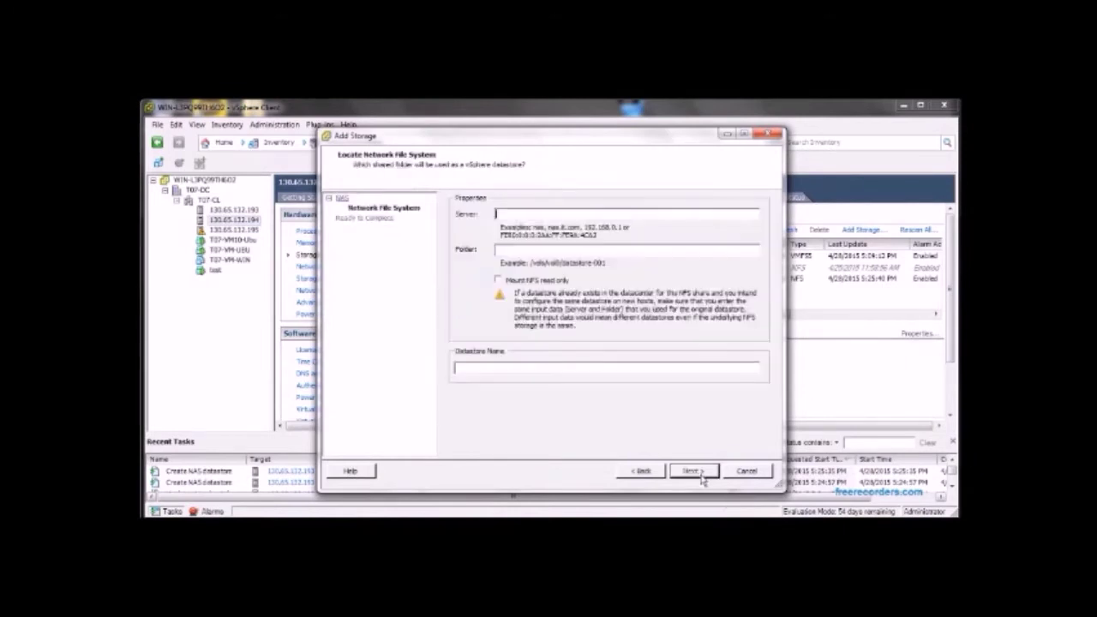
pyautogui.write('130')
pyautogui.write('.65.13')
pyautogui.write('/shares/nfs-heartbeat07b')
pyautogui.write('b')
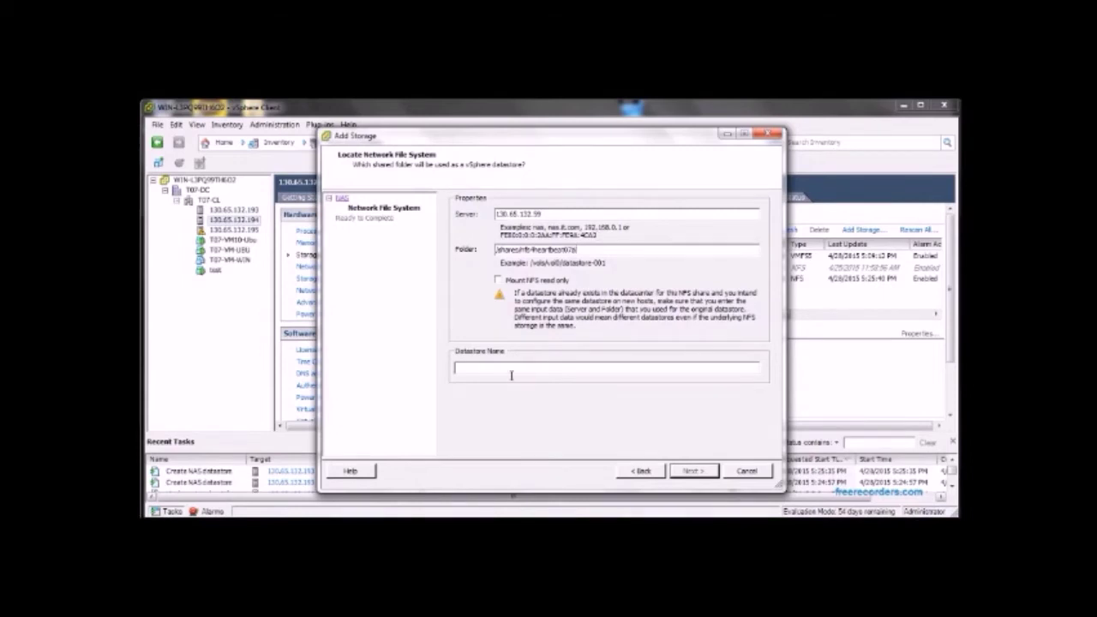
pyautogui.write('nfs-heartbeat07b')
pyautogui.click(695, 472)
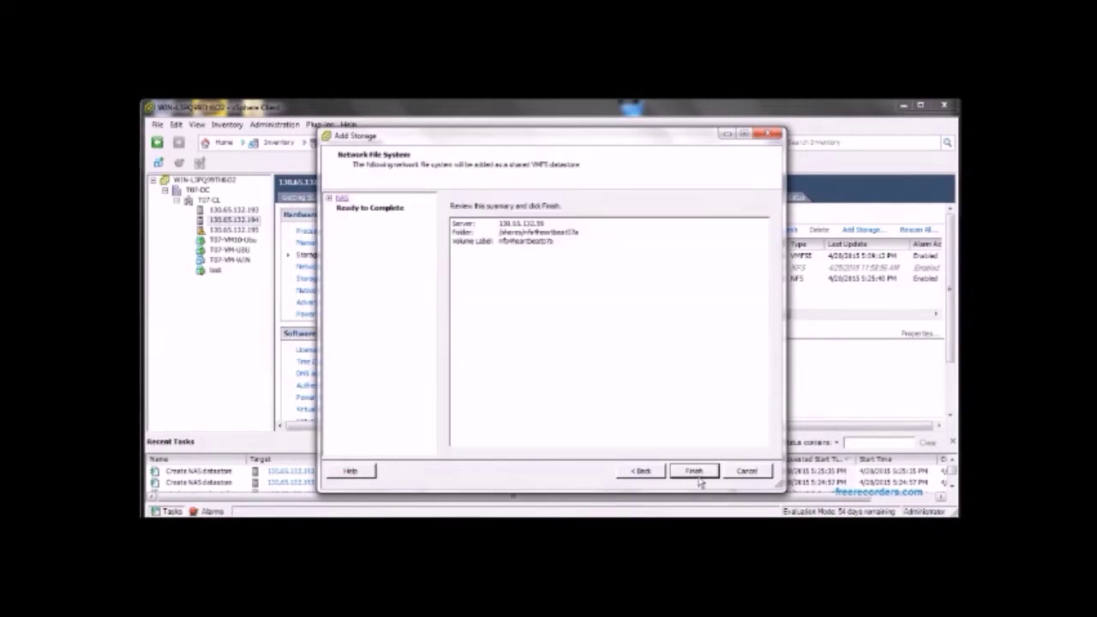
pyautogui.click(698, 476)
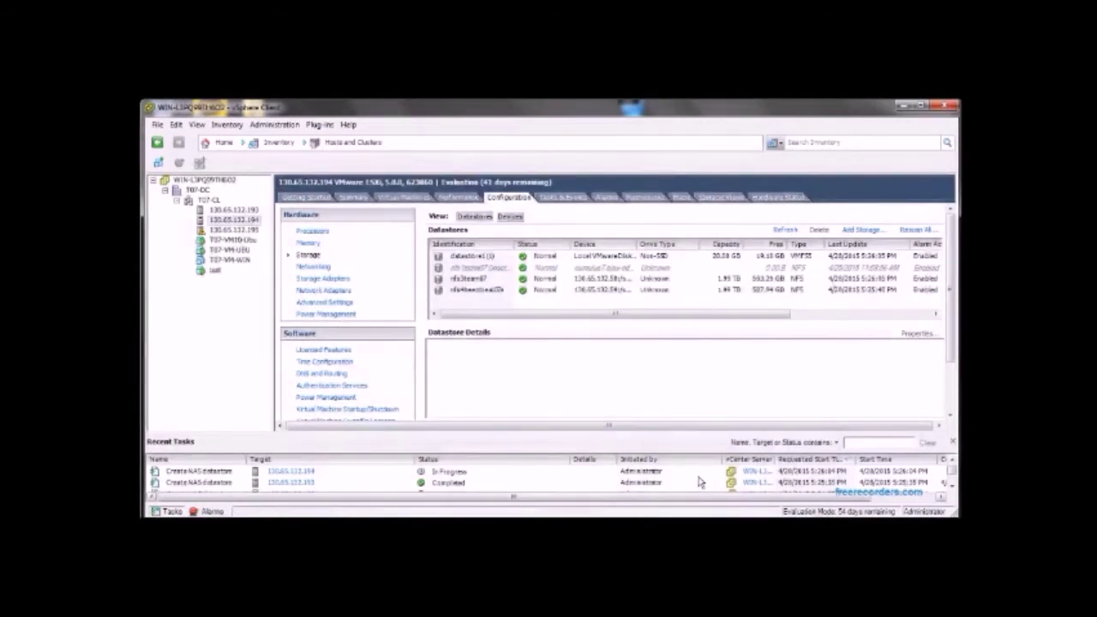
# Try to add another Network File System datastore to host 130.65.132.194 with server 130.65.132.59, folder /shares/nfs4heartbeat07a and name nfs4heartbeat07a.
pyautogui.click(861, 230)
pyautogui.click(467, 250)
pyautogui.click(694, 471)
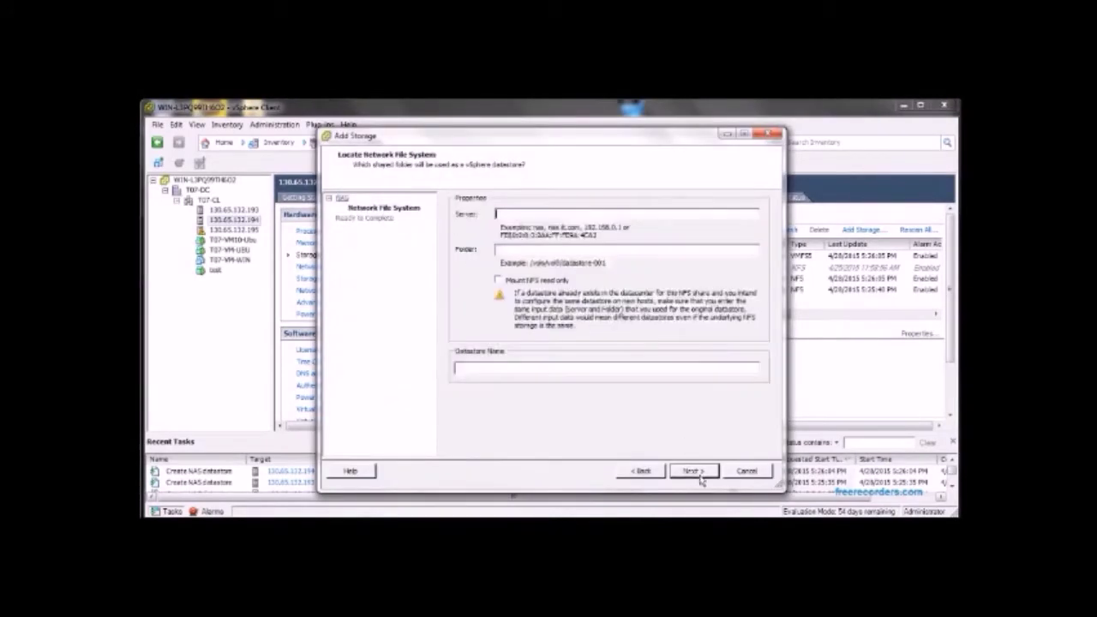
pyautogui.write('130.65.')
pyautogui.write('/shares/nfs/hearthost078')
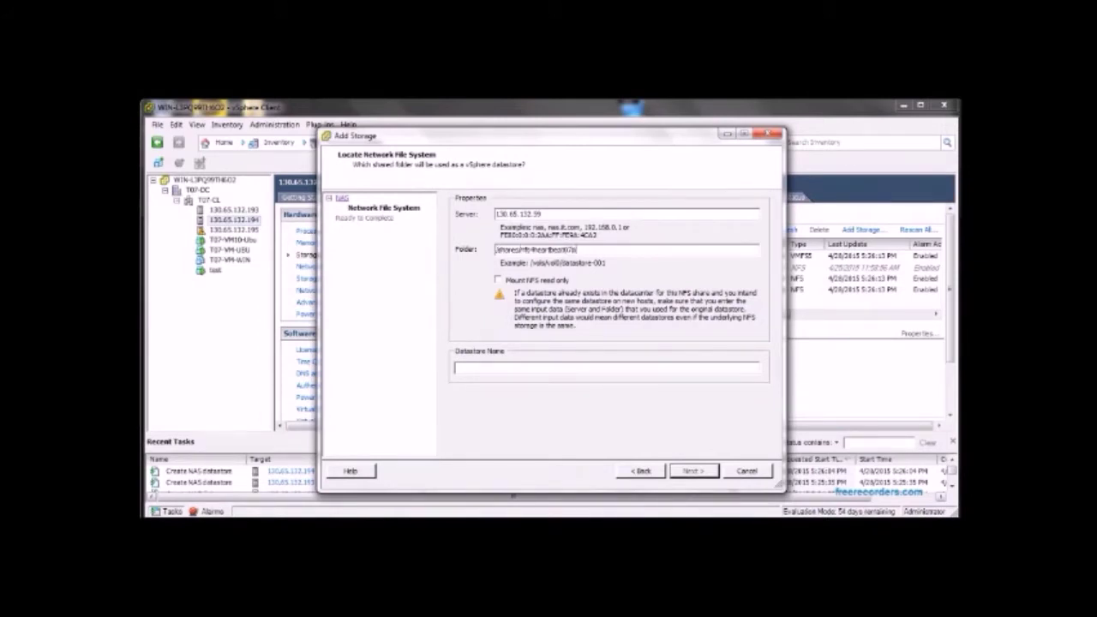
pyautogui.click(589, 372)
pyautogui.write('nfs4heartbeat07a')
pyautogui.click(695, 472)
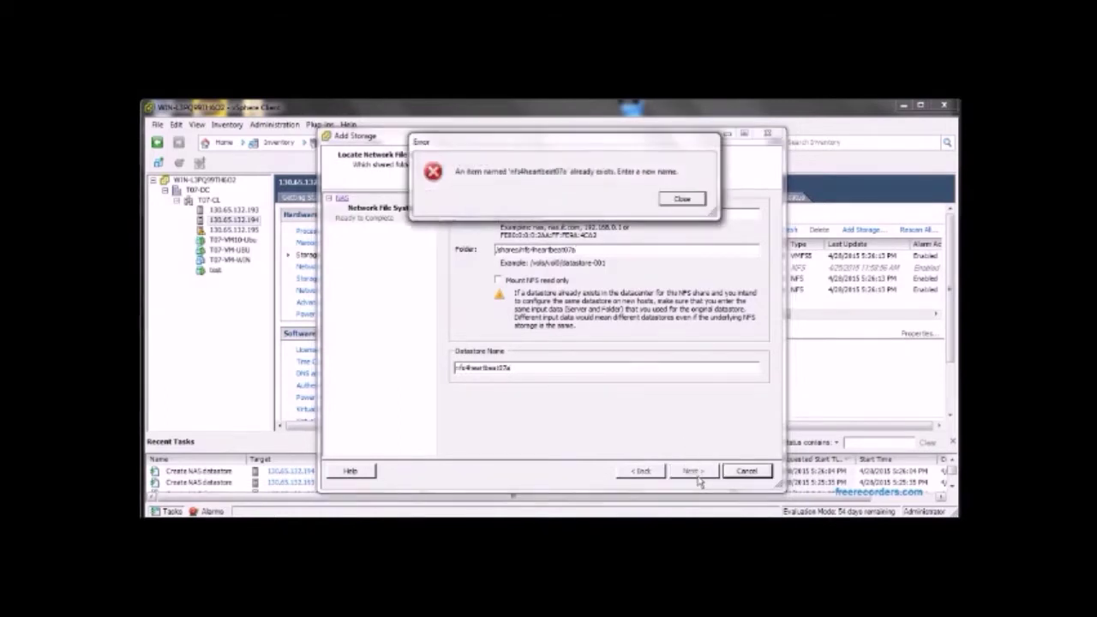
pyautogui.click(696, 201)
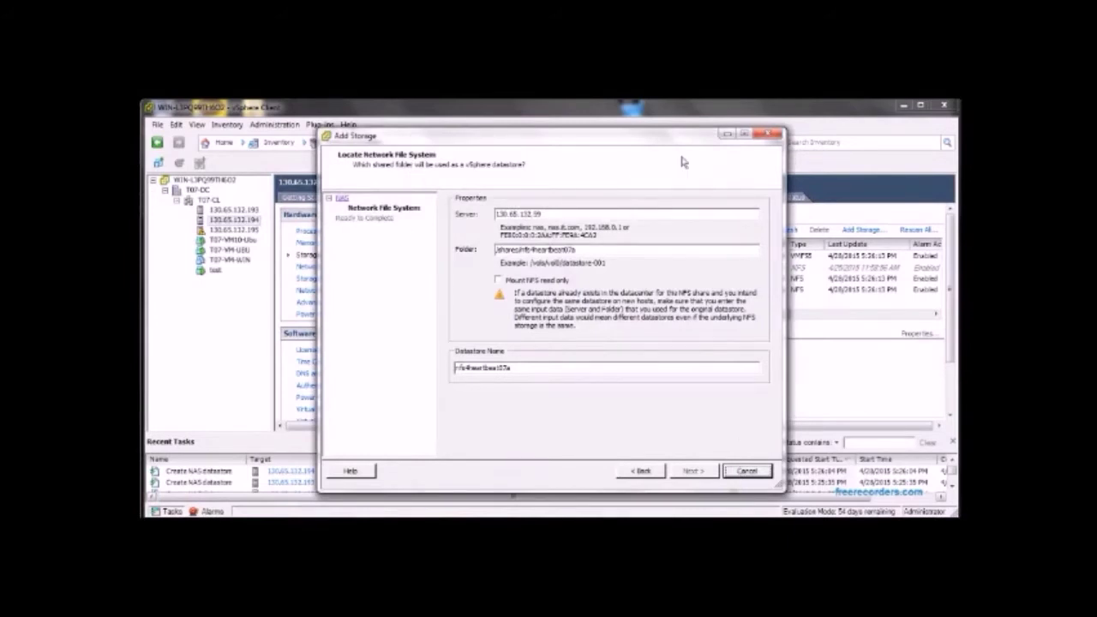
# Change the folder to /shares/nfs4heartbeat07b and the datastore name to nfs4heartbeat07b, and finish adding the datastore to host 130.65.132.194.
pyautogui.click(600, 251)
pyautogui.press('BackSpace')
pyautogui.write('b')
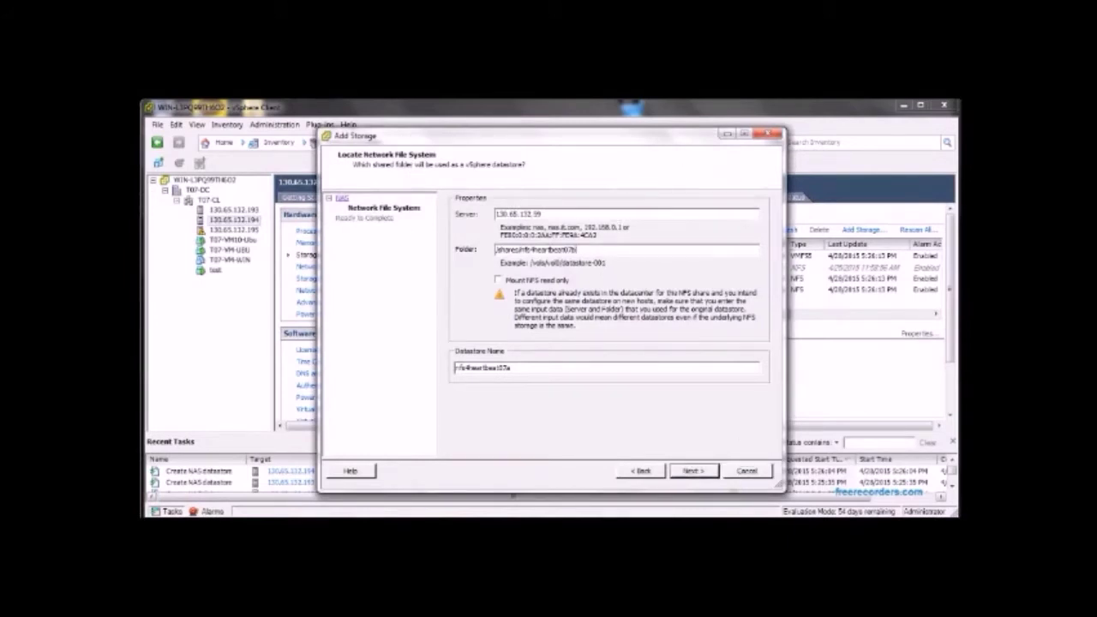
pyautogui.press('BackSpace')
pyautogui.write('b')
pyautogui.click(692, 471)
pyautogui.click(694, 471)
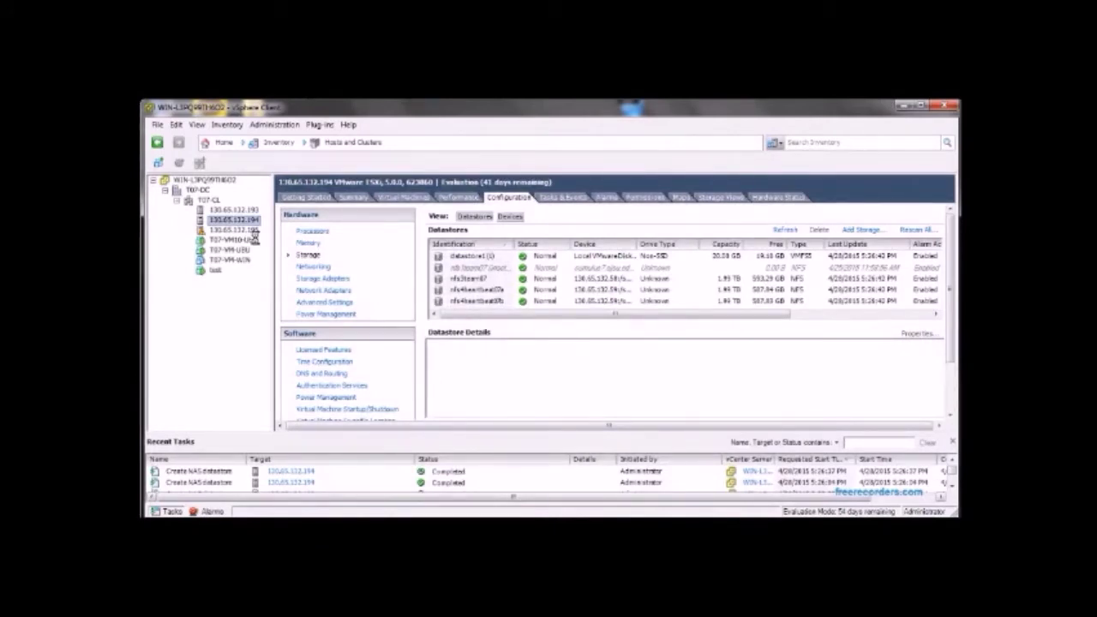
# Add a Network File System datastore named nfs4heartbeat07a to host 130.65.132.195, using server 130.65.132.59 and folder /shares/nfs4heartbeat07a.
pyautogui.click(233, 230)
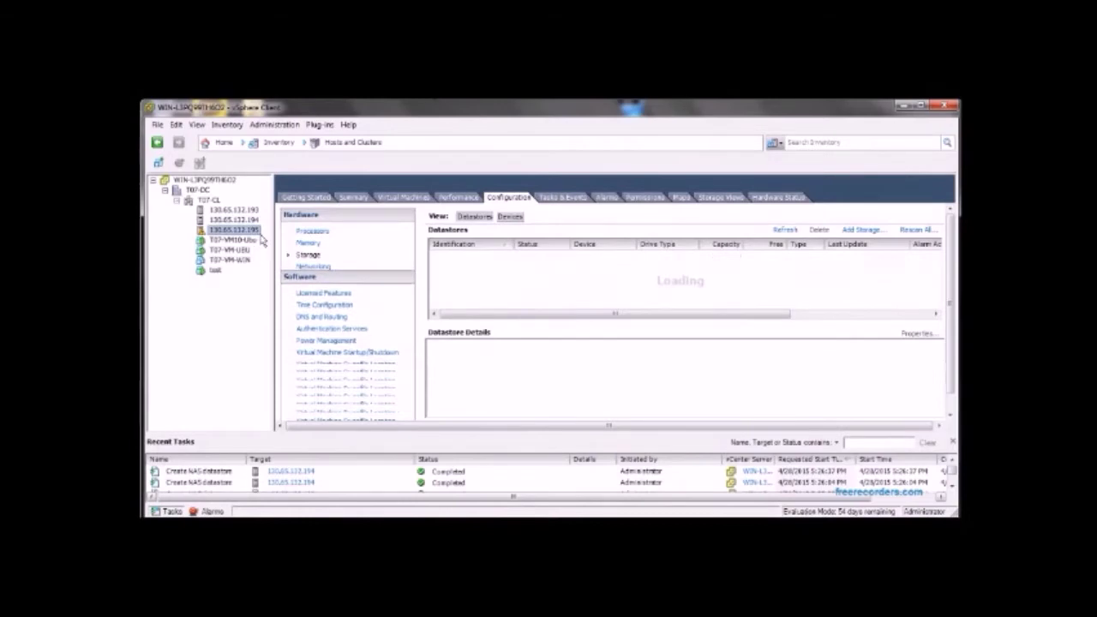
pyautogui.click(862, 230)
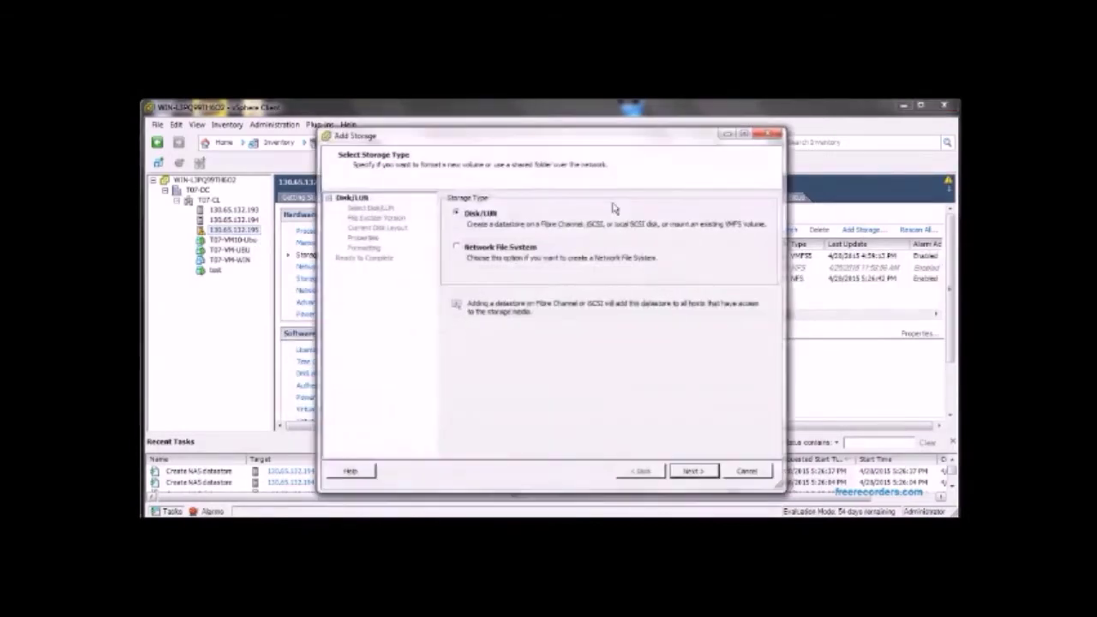
pyautogui.click(463, 249)
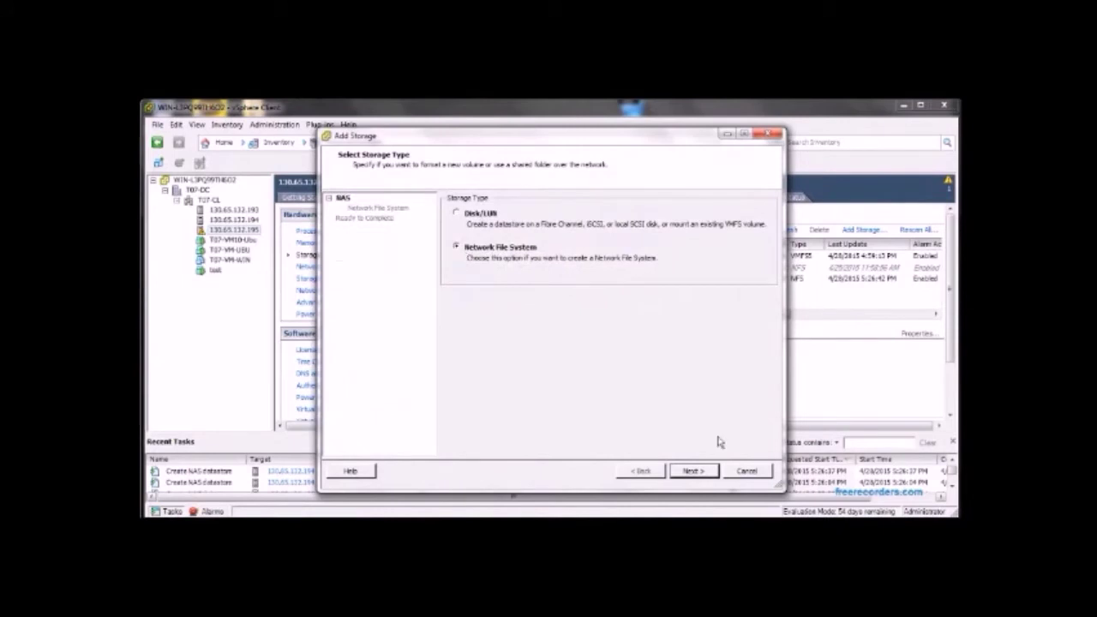
pyautogui.click(699, 476)
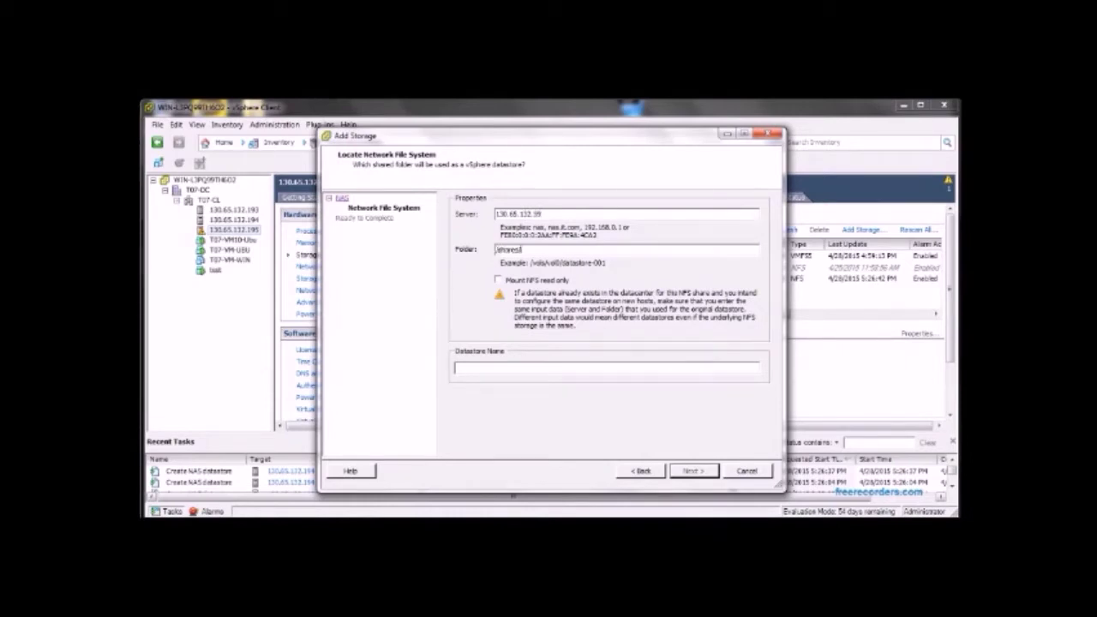
pyautogui.write('nfs-heartbeat07b')
pyautogui.click(549, 373)
pyautogui.write('nfs-heartbeat07a')
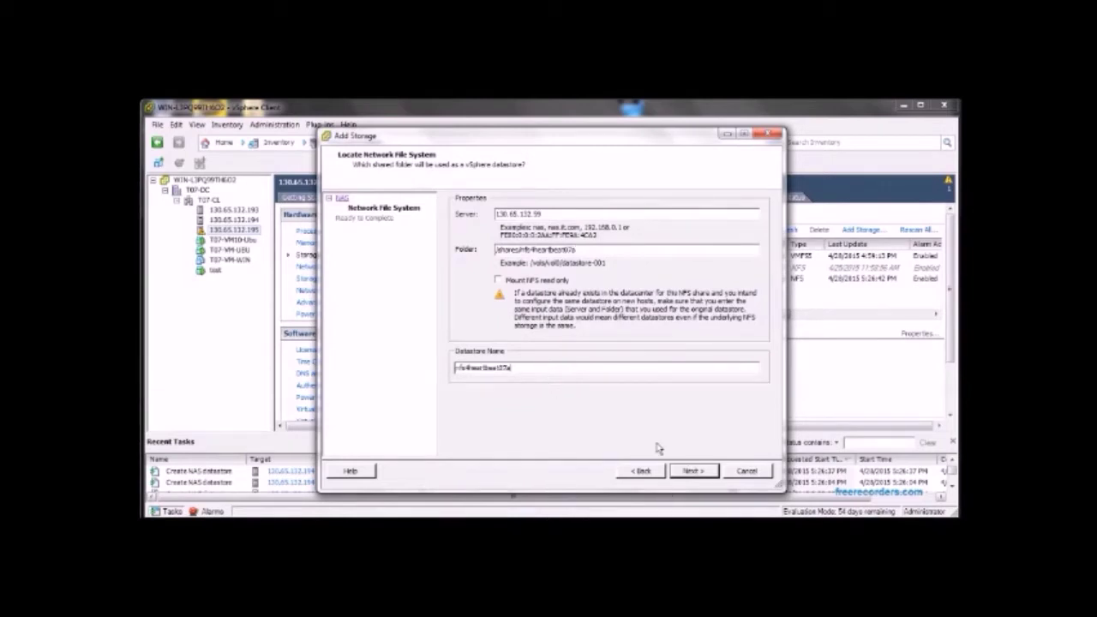
pyautogui.click(696, 474)
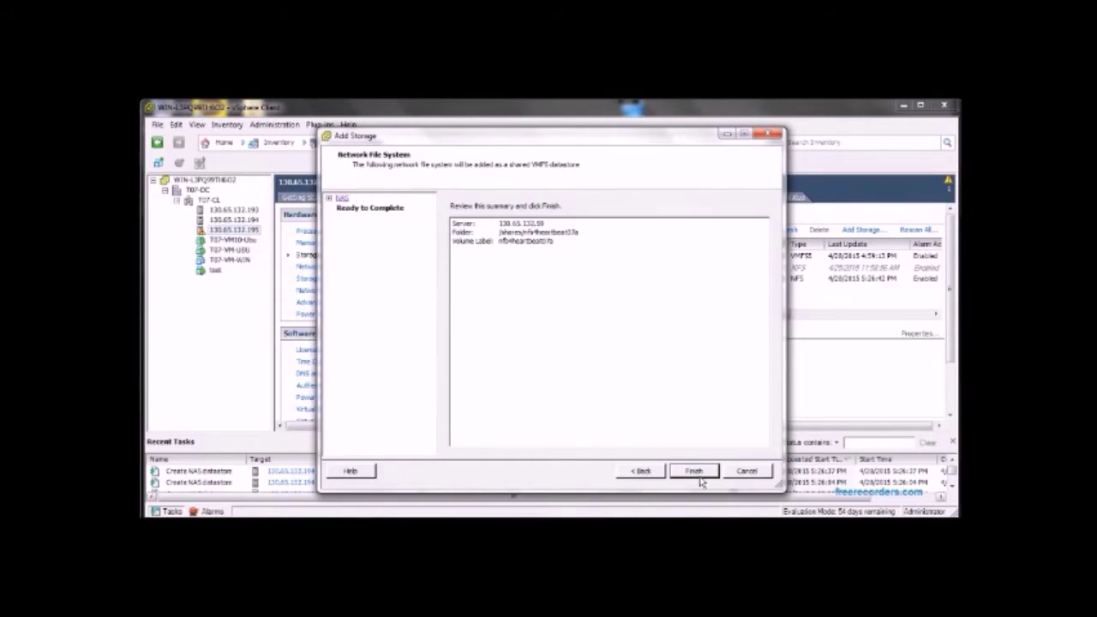
pyautogui.click(697, 474)
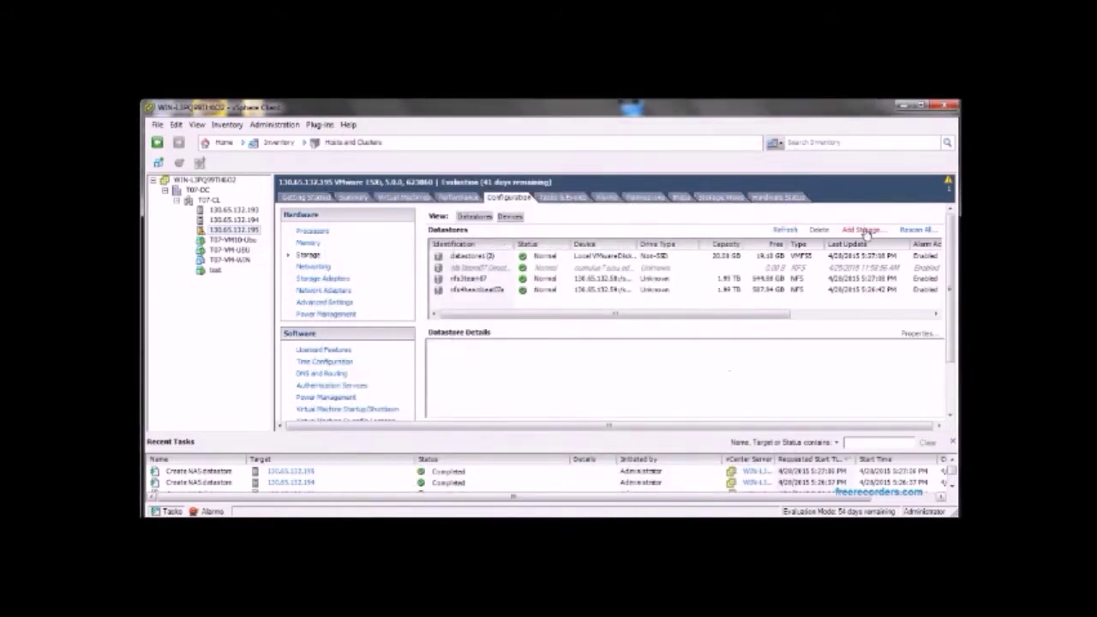
# Add a second Network File System datastore named nfs4heartbeat07b to host 130.65.132.195, using server 130.65.132.59 and folder /shares/nfs4heartbeat07b.
pyautogui.click(864, 230)
pyautogui.click(464, 257)
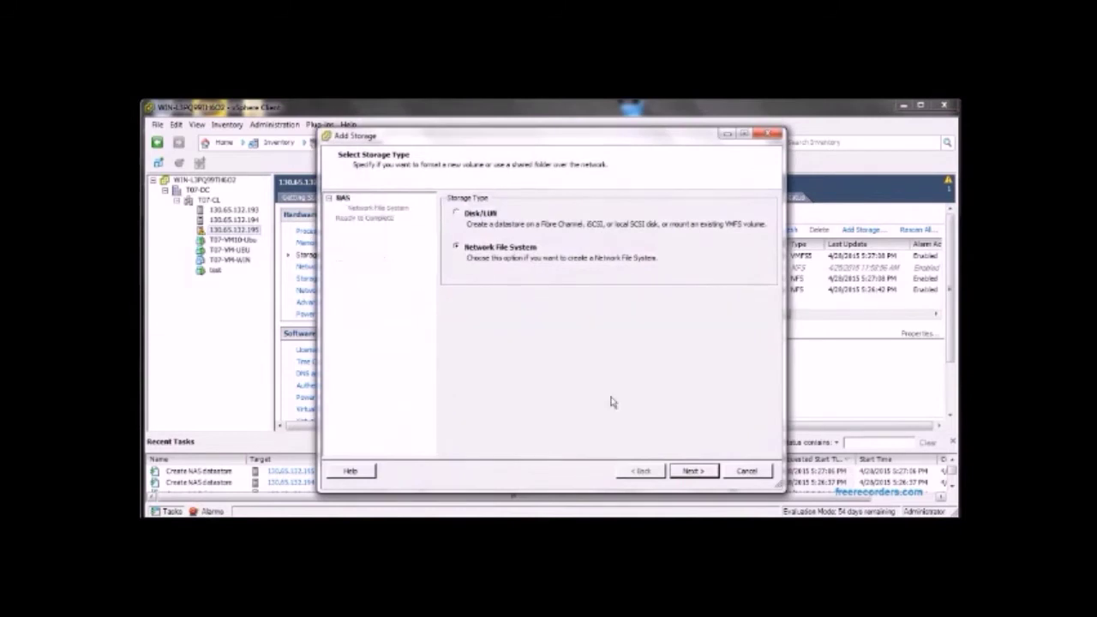
pyautogui.click(692, 470)
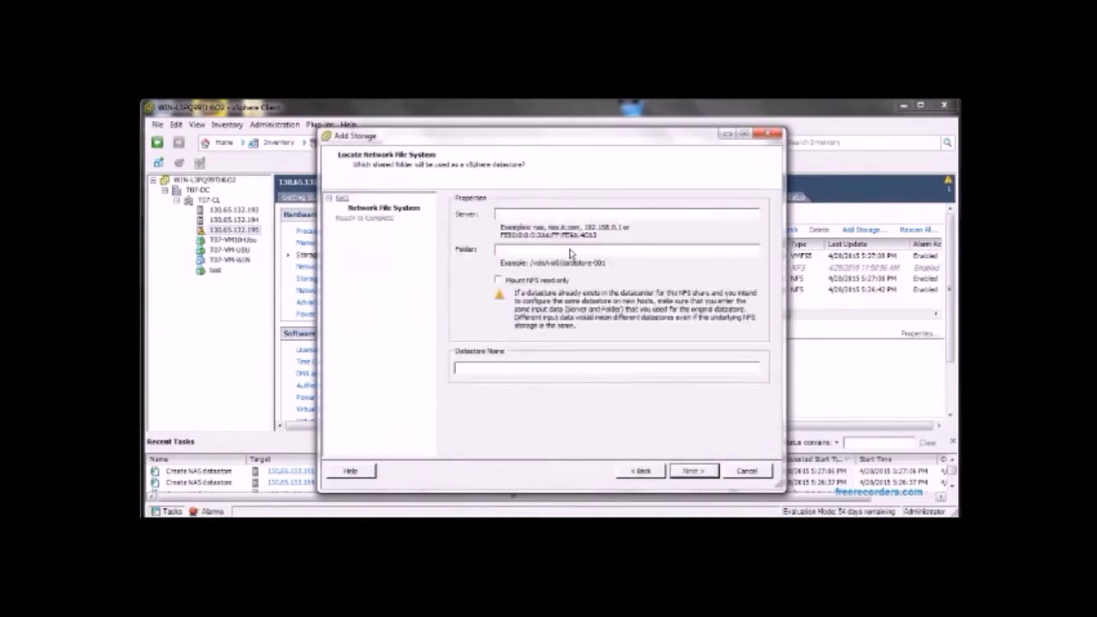
pyautogui.write('1')
pyautogui.write('/shares/nfs-heartbeat07b')
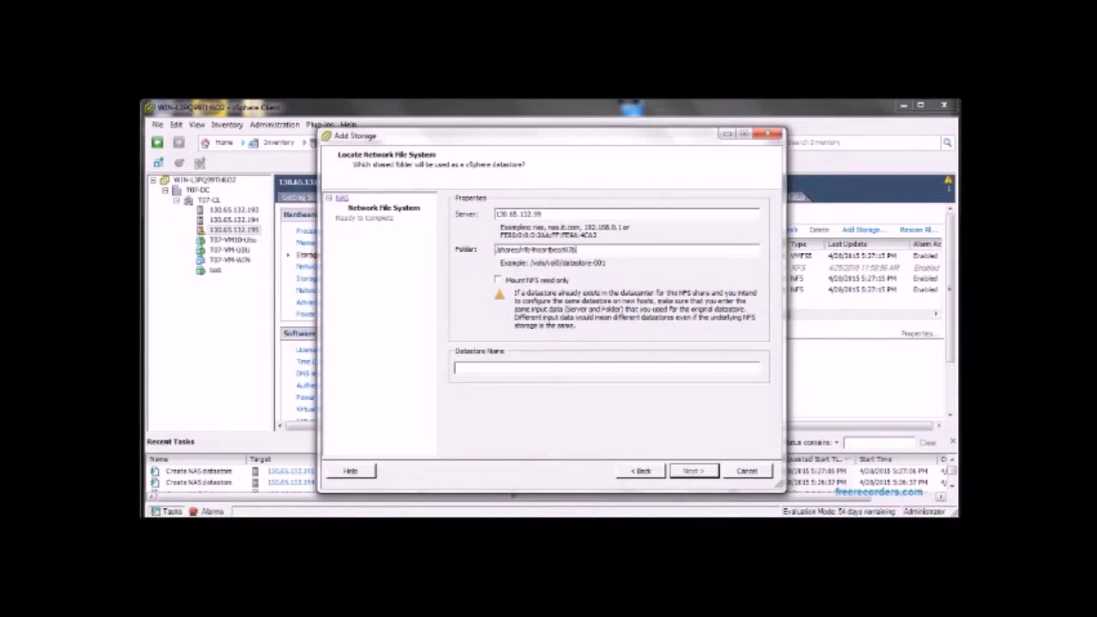
pyautogui.click(567, 370)
pyautogui.write('nfs-heartbeat07b')
pyautogui.click(693, 473)
pyautogui.click(693, 472)
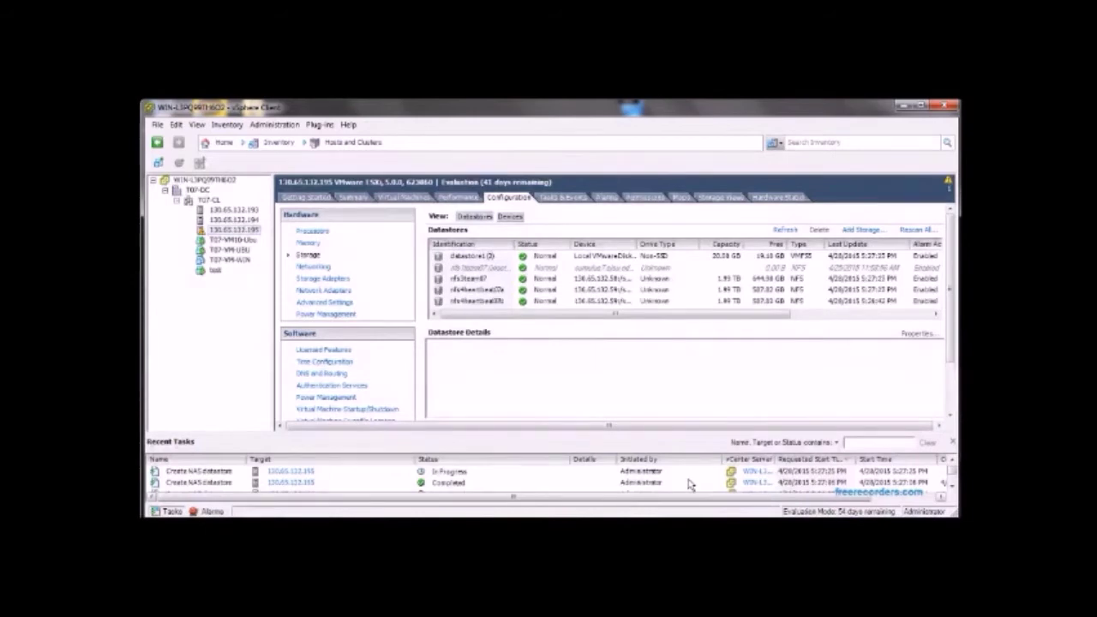
# Review the datastore lists of hosts 130.65.132.194 and 130.65.132.193.
pyautogui.click(227, 219)
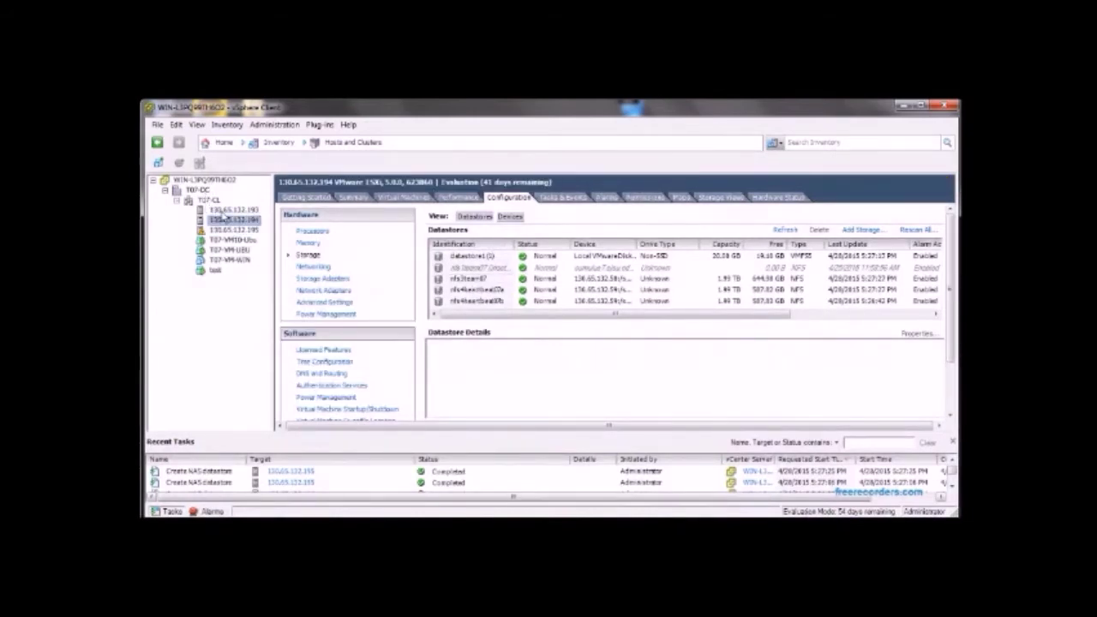
pyautogui.click(227, 210)
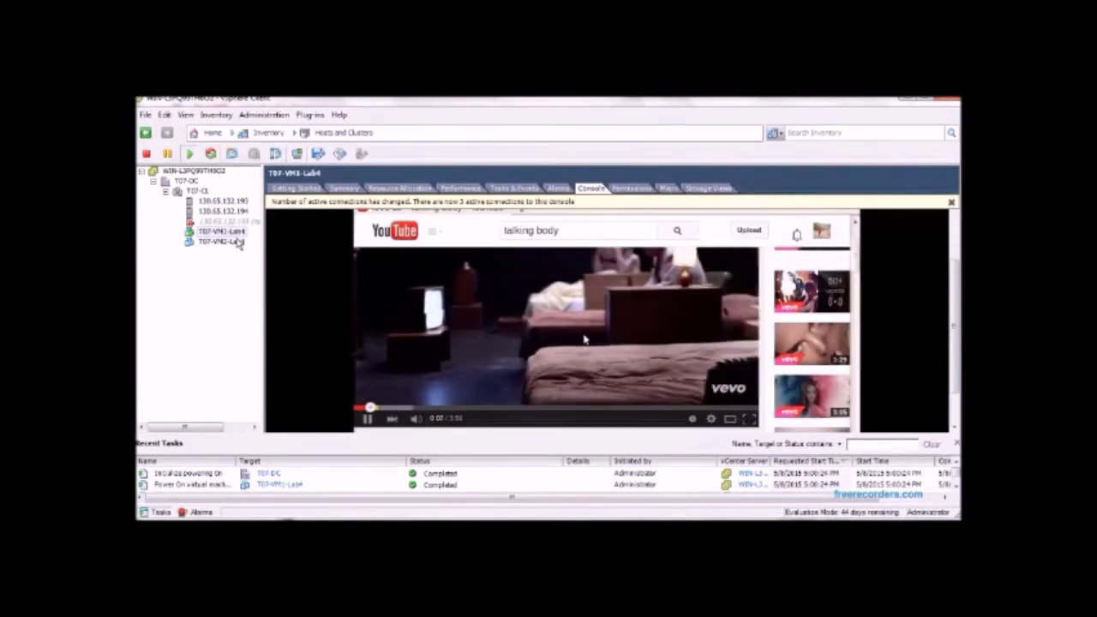
# Migrate the virtual machine T07-VM1-Lab4 to host 130.65.132.193 in cluster T07-CL with high vMotion priority.
pyautogui.rightClick(225, 232)
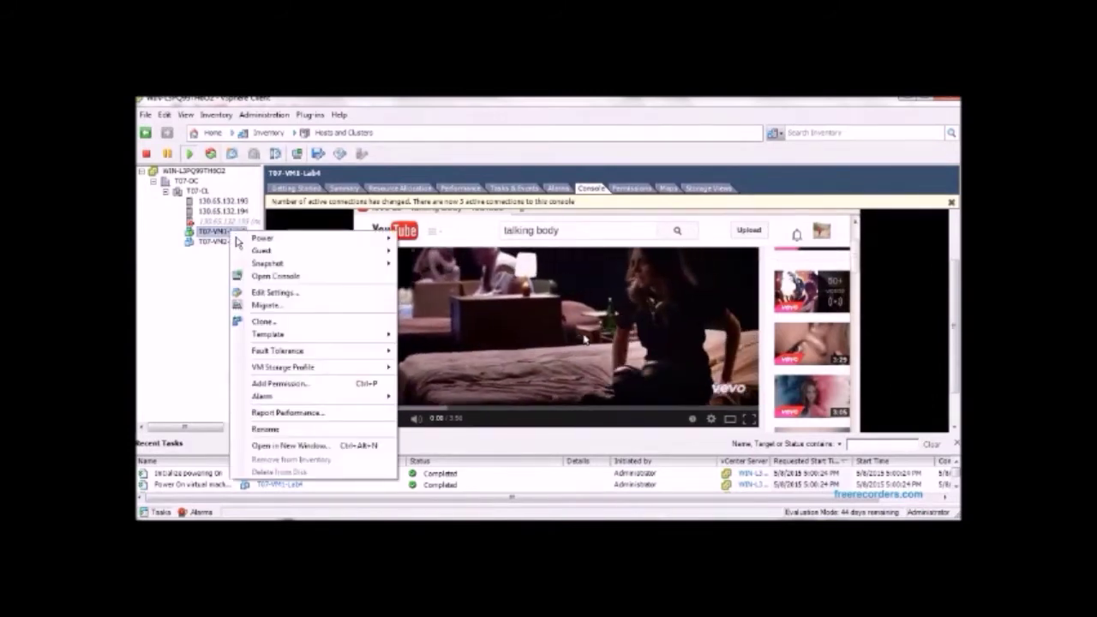
pyautogui.click(294, 319)
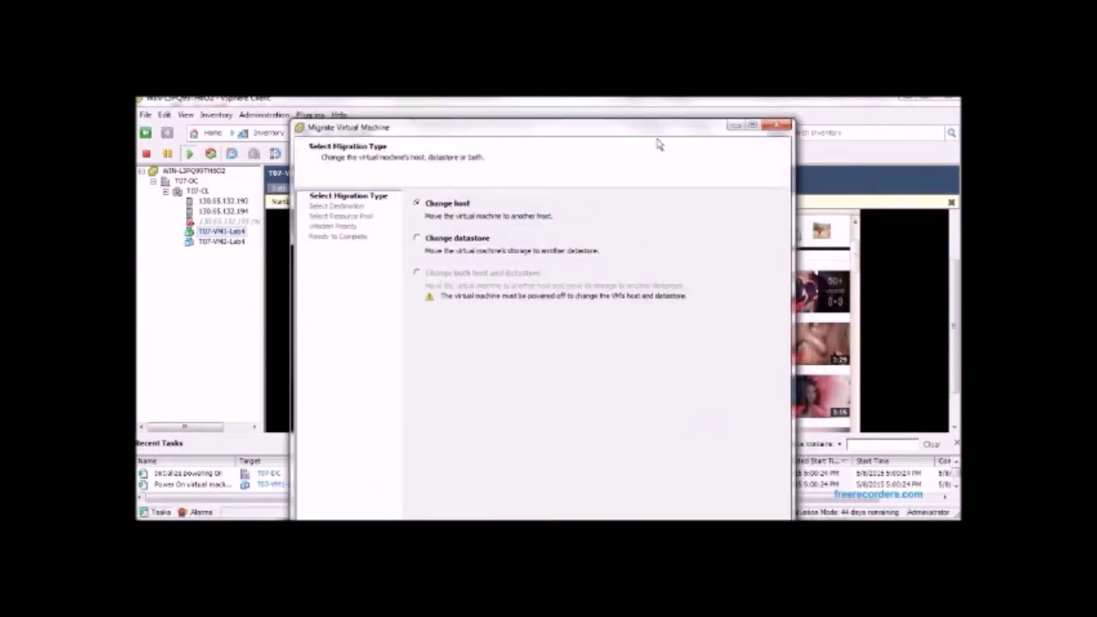
pyautogui.moveTo(658, 127); pyautogui.dragTo(660, 116)
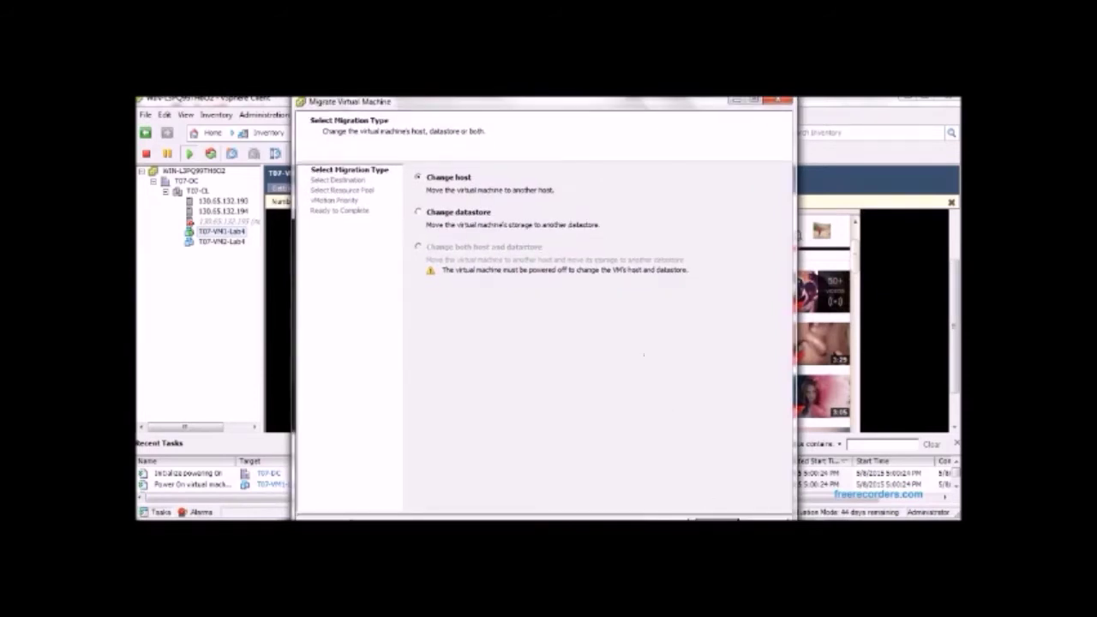
pyautogui.click(717, 523)
pyautogui.click(446, 171)
pyautogui.click(425, 181)
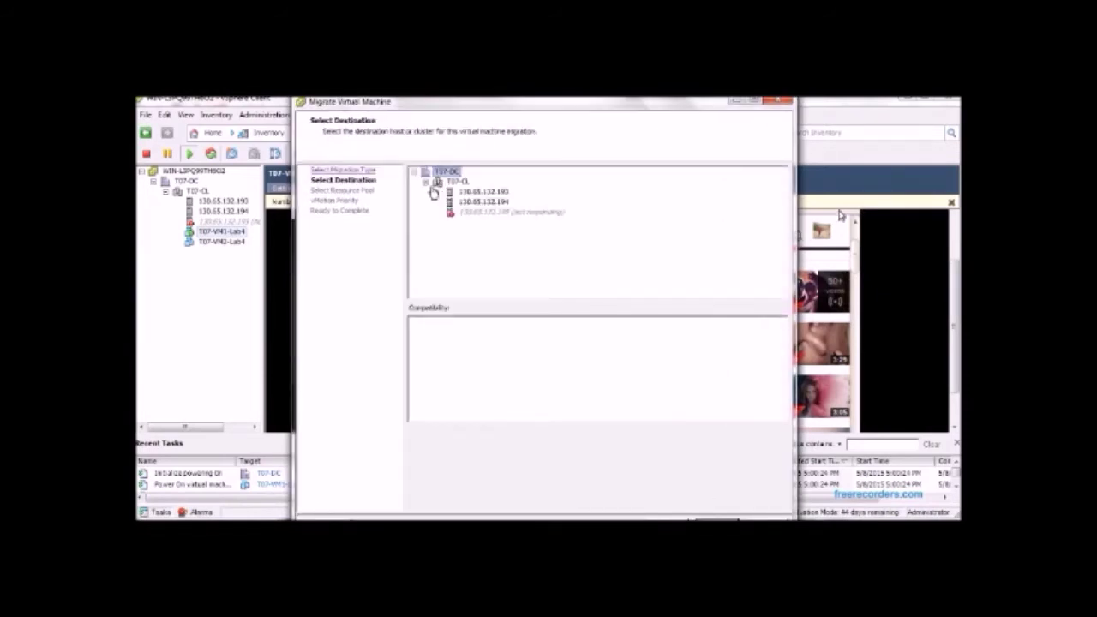
pyautogui.click(482, 192)
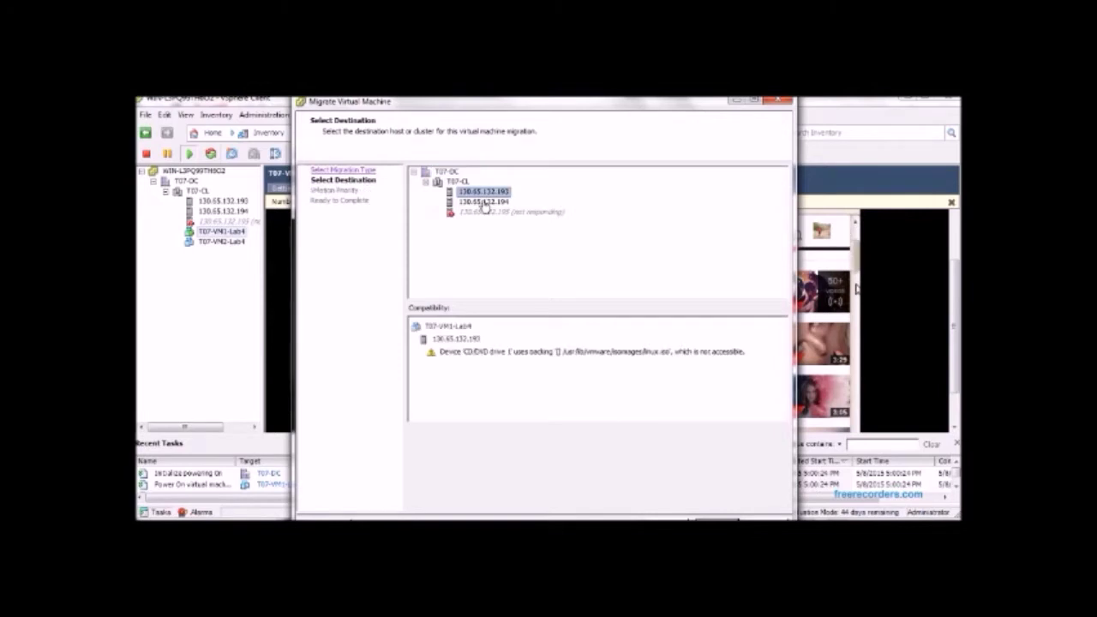
pyautogui.click(717, 519)
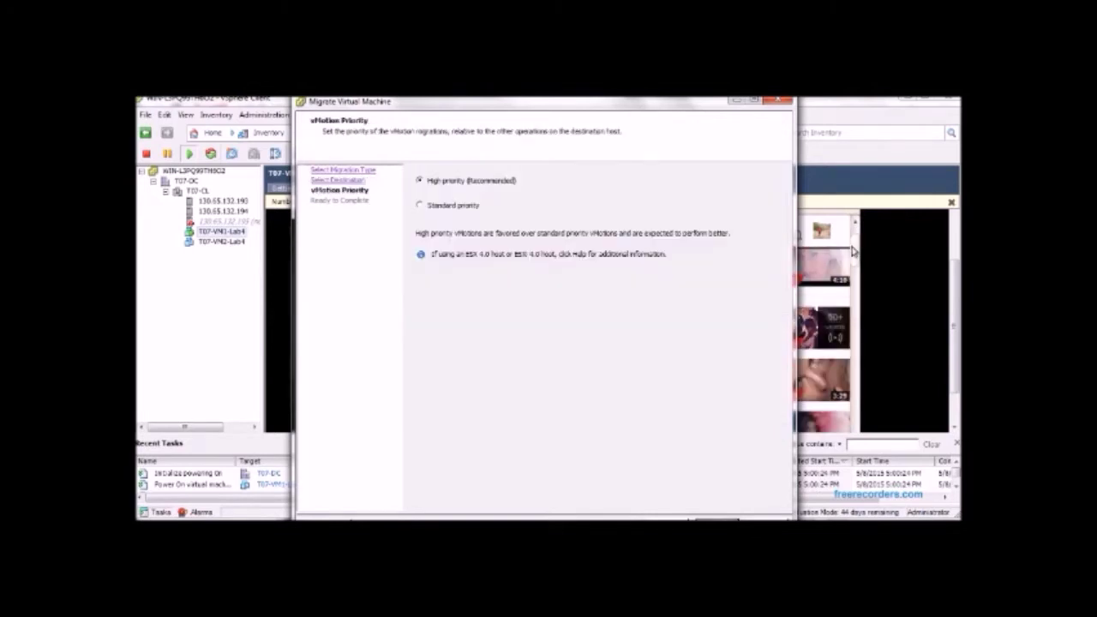
pyautogui.click(717, 519)
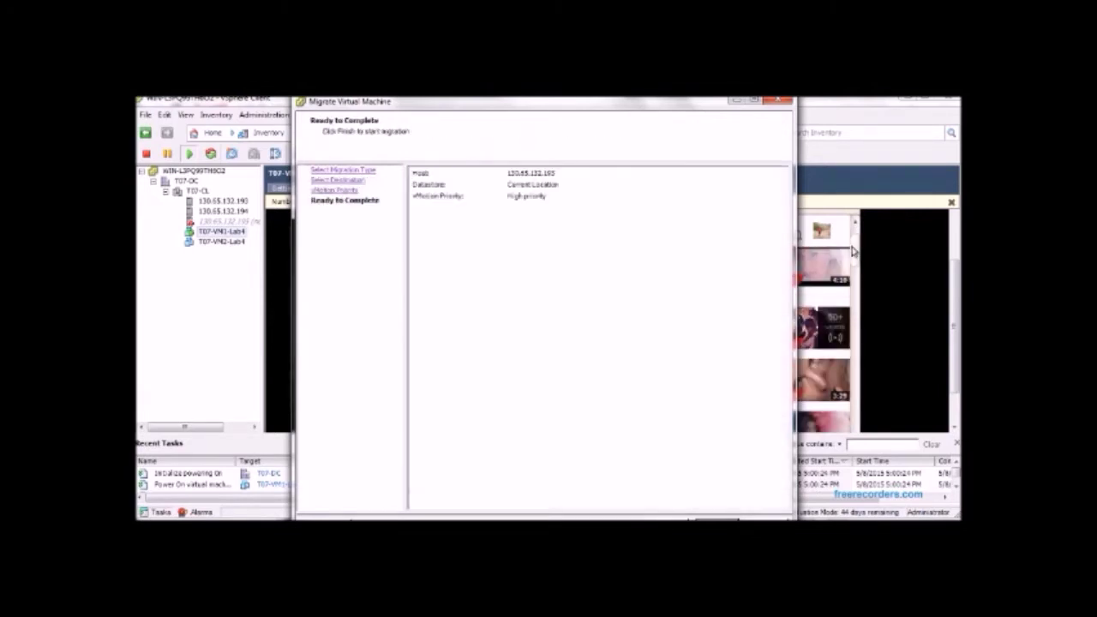
pyautogui.click(717, 519)
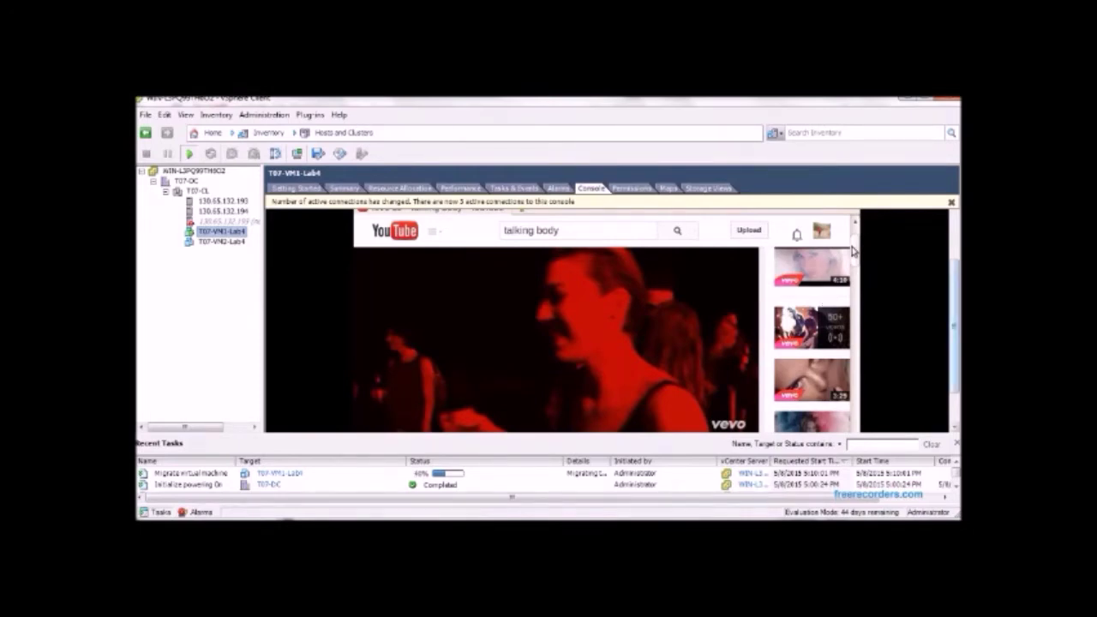
# Examine the console of T07-VM1-Lab4 and then its summary information.
pyautogui.scroll(1, 950, 242)
pyautogui.scroll(-3, 949, 241)
pyautogui.scroll(1, 655, 321)
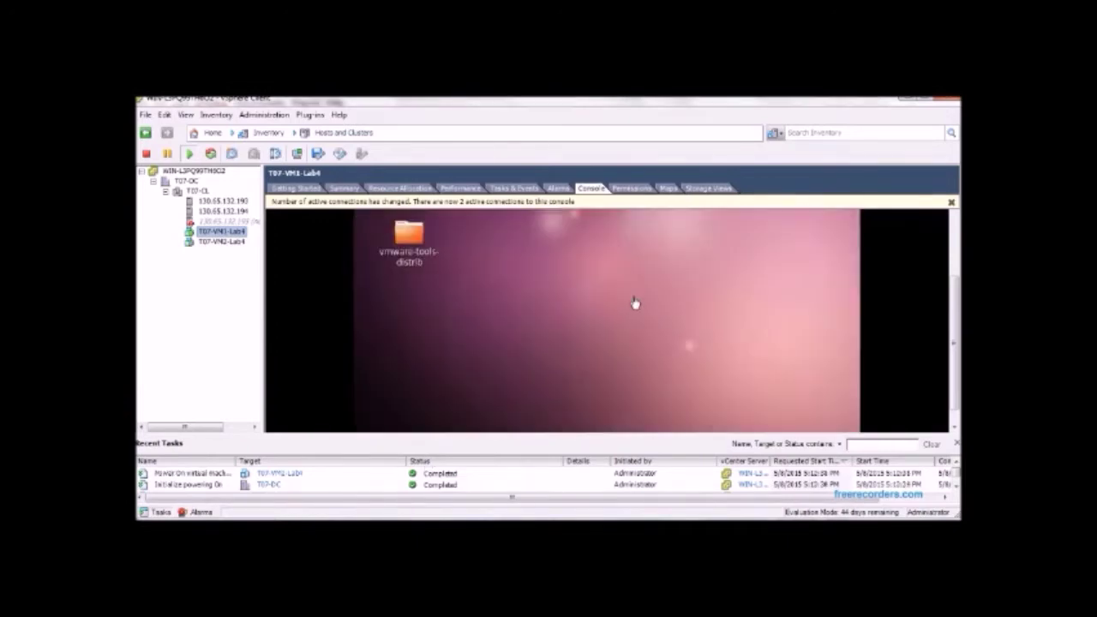
pyautogui.click(343, 189)
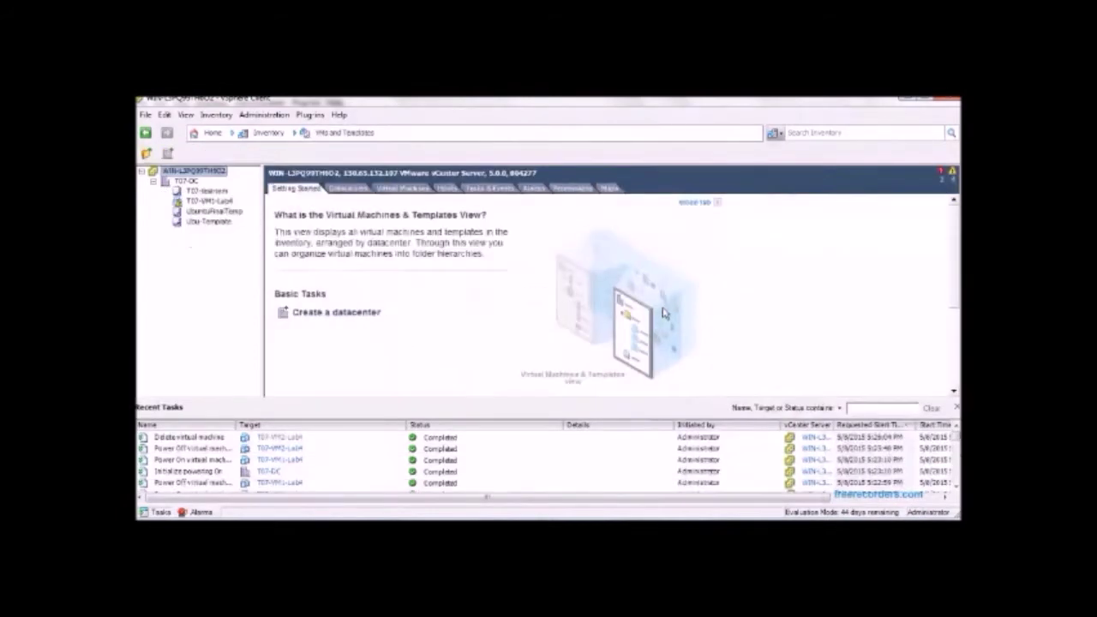
# Start deploying a virtual machine from the template T07-test-tem in datacenter T07-DC, naming it T07-VM2-Lab4.
pyautogui.click(210, 191)
pyautogui.rightClick(213, 192)
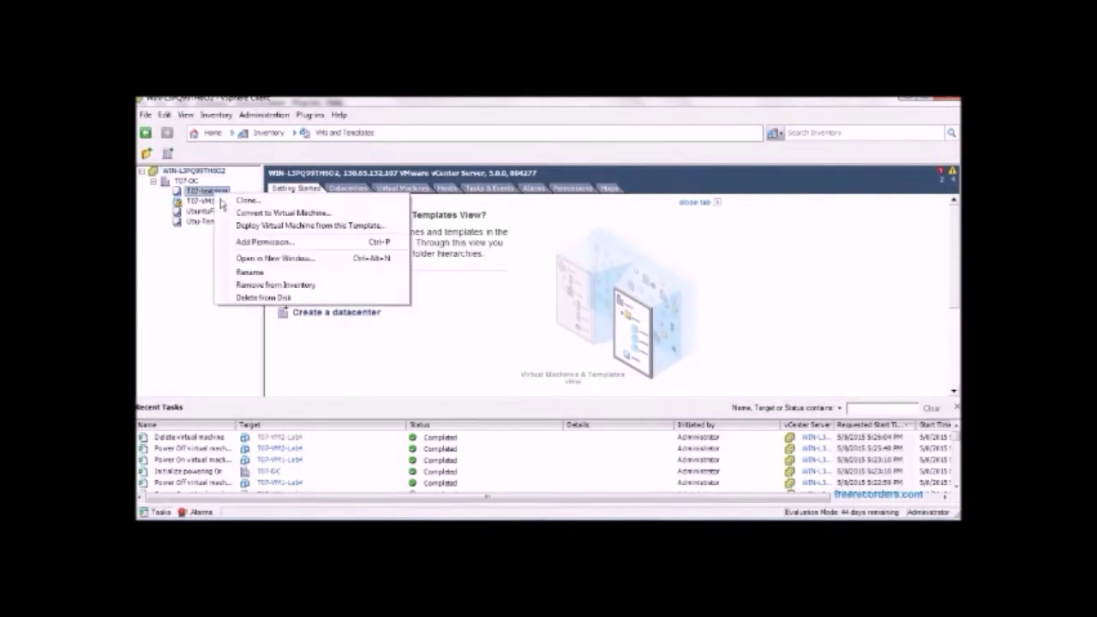
pyautogui.click(268, 227)
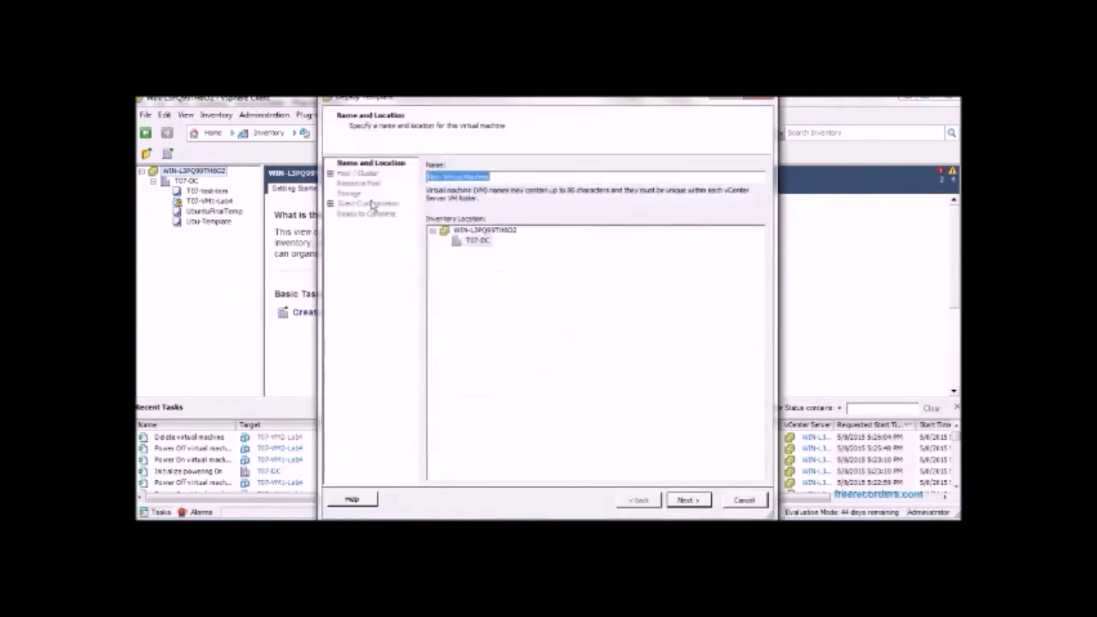
pyautogui.press('BackSpace')
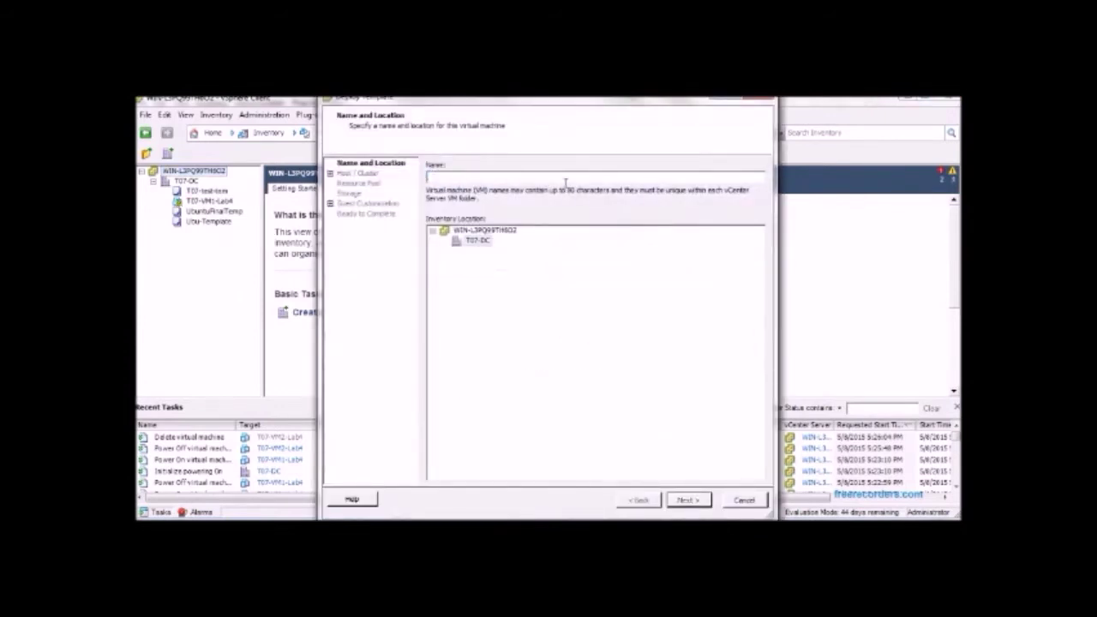
pyautogui.write('T07-VM')
pyautogui.press('BackSpace')
pyautogui.write('b4')
pyautogui.click(700, 505)
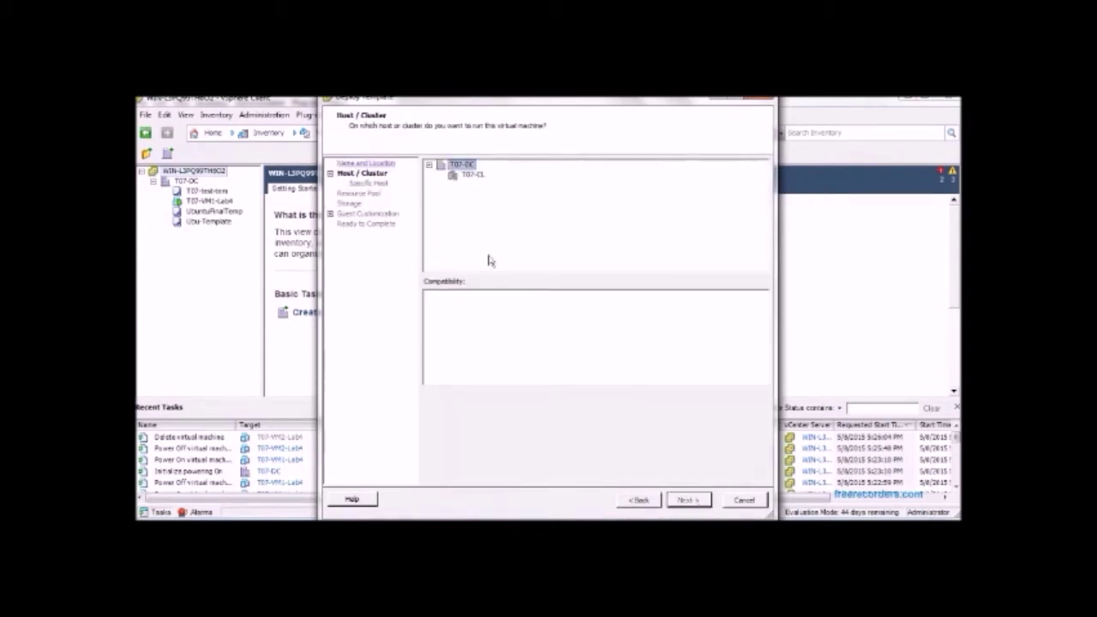
# Assign the new virtual machine to cluster T07-CL on host 130.65.132.195.
pyautogui.click(473, 174)
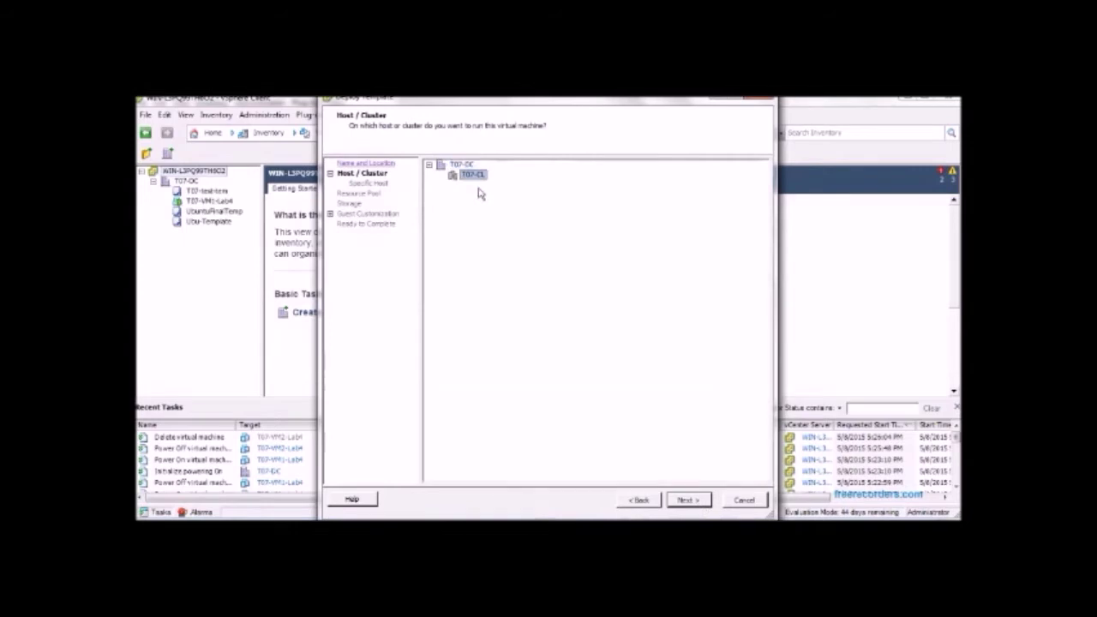
pyautogui.click(695, 503)
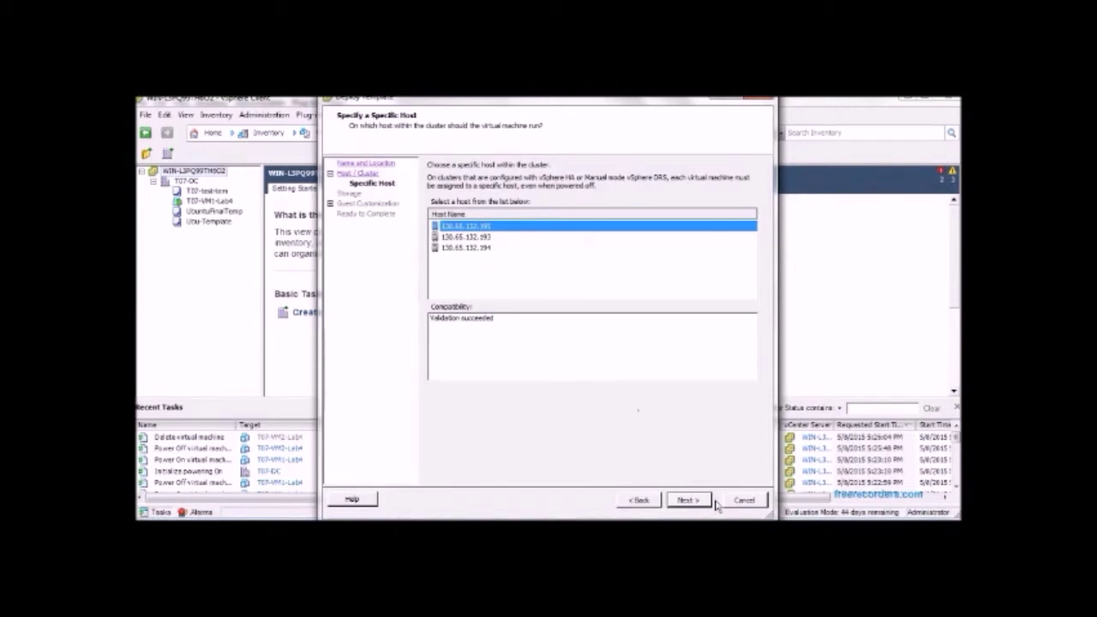
pyautogui.click(688, 500)
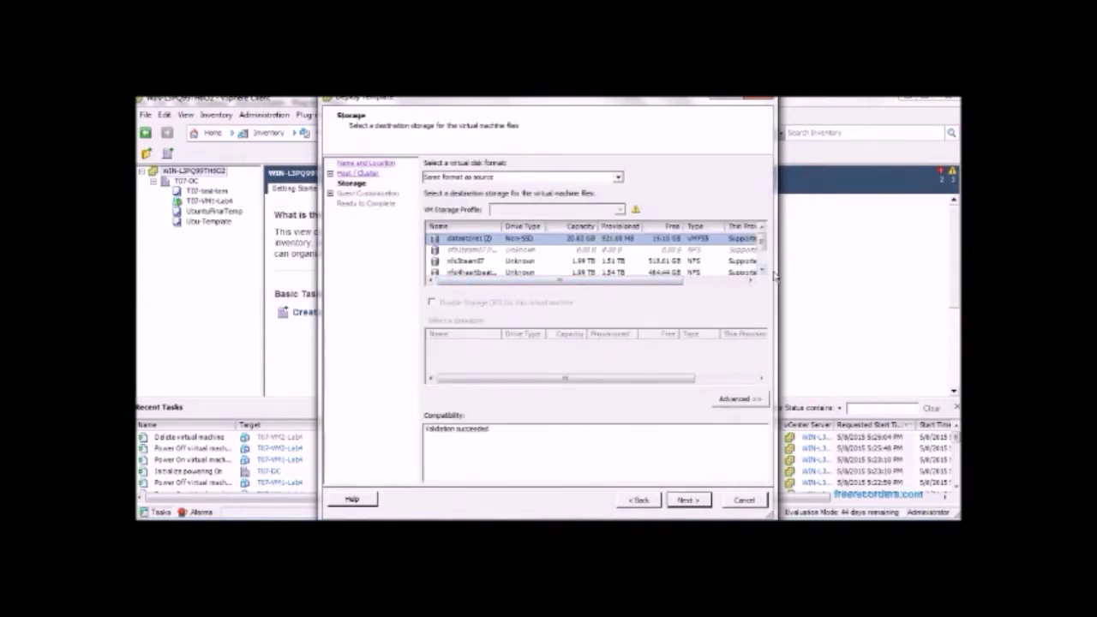
# Store the new virtual machine on datastore nfs3team07 in the source disk format and finish the deployment without guest customization.
pyautogui.click(768, 274)
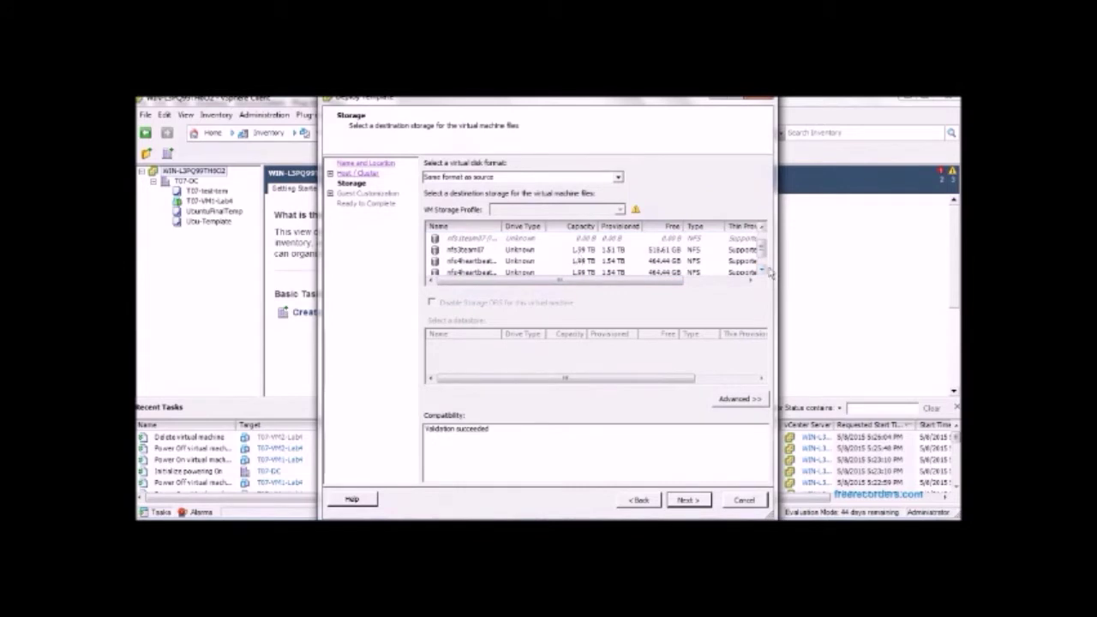
pyautogui.click(768, 274)
pyautogui.scroll(1, 765, 257)
pyautogui.click(616, 253)
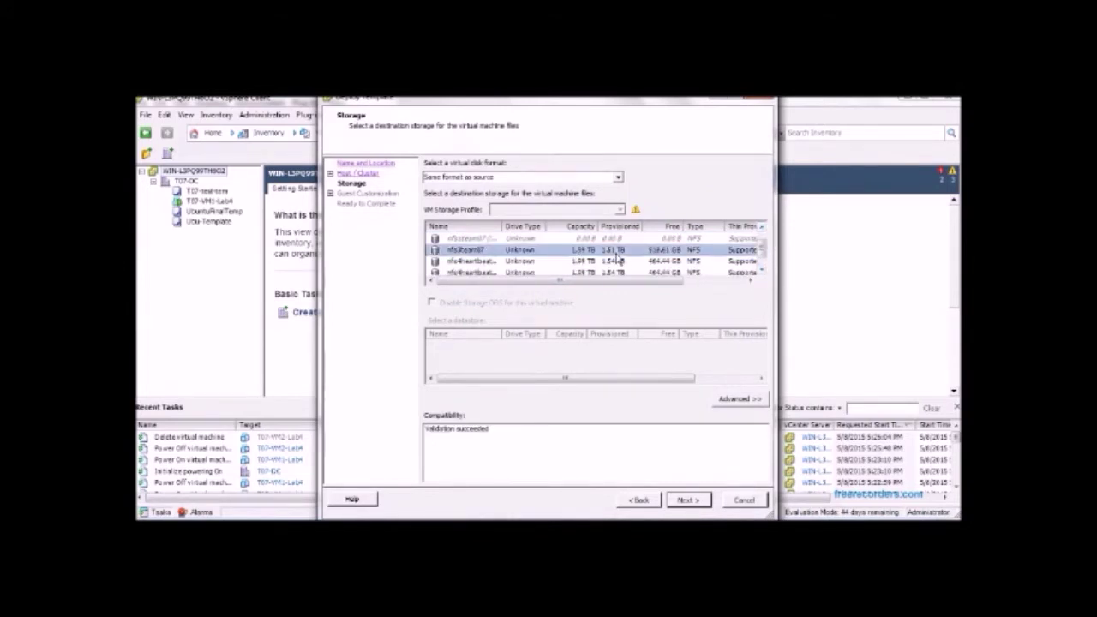
pyautogui.click(692, 504)
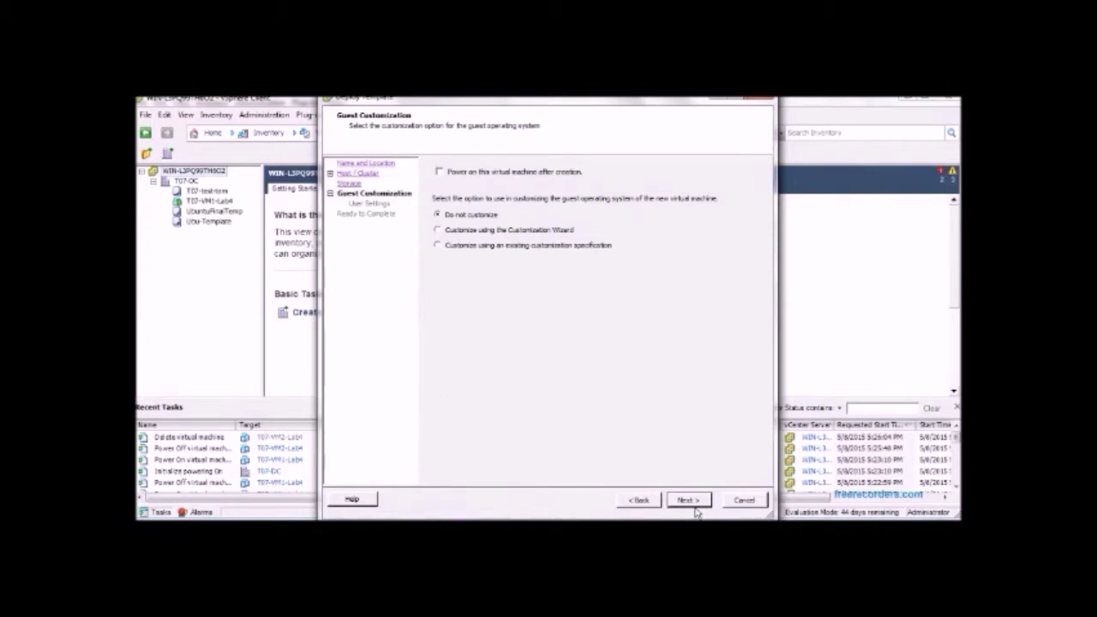
pyautogui.click(693, 505)
pyautogui.click(690, 502)
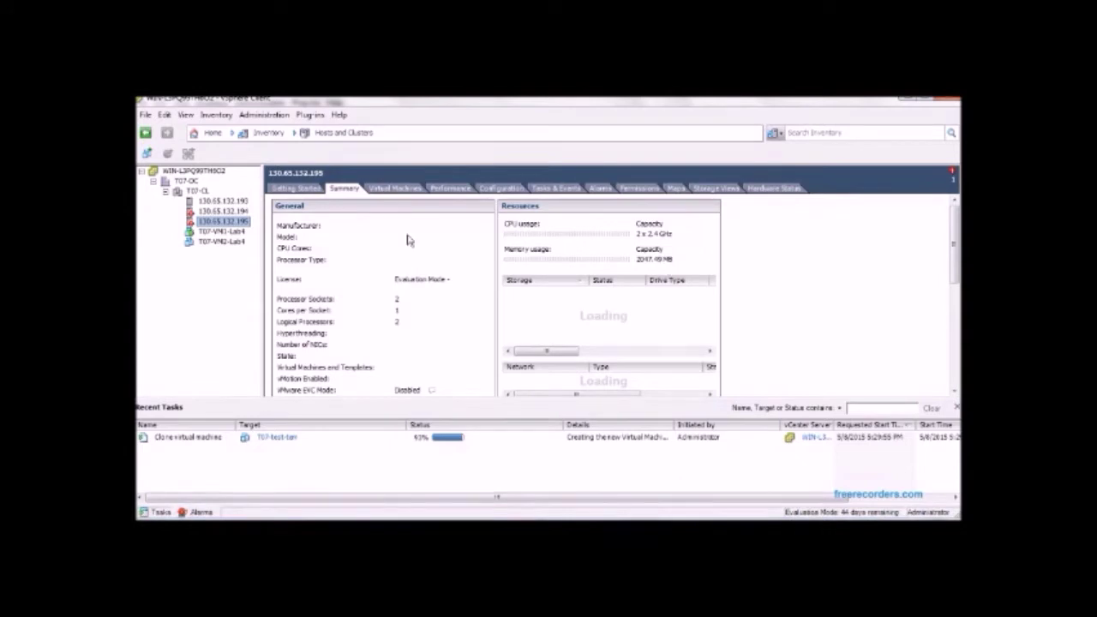
# Power on the virtual machine T07-VM2-Lab4 and open its console.
pyautogui.click(210, 232)
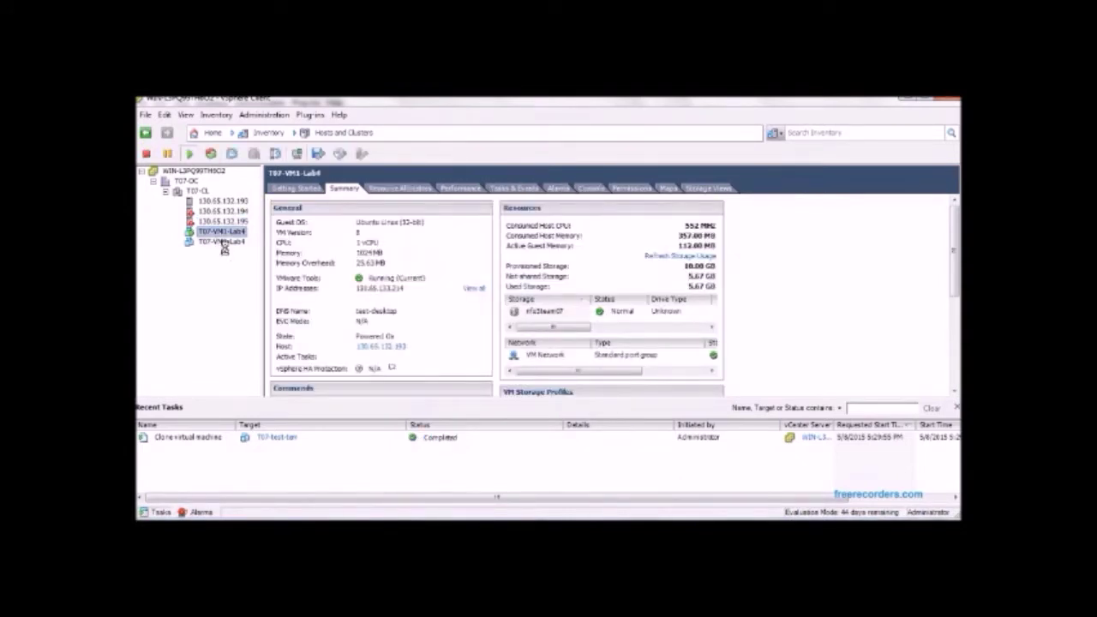
pyautogui.click(225, 244)
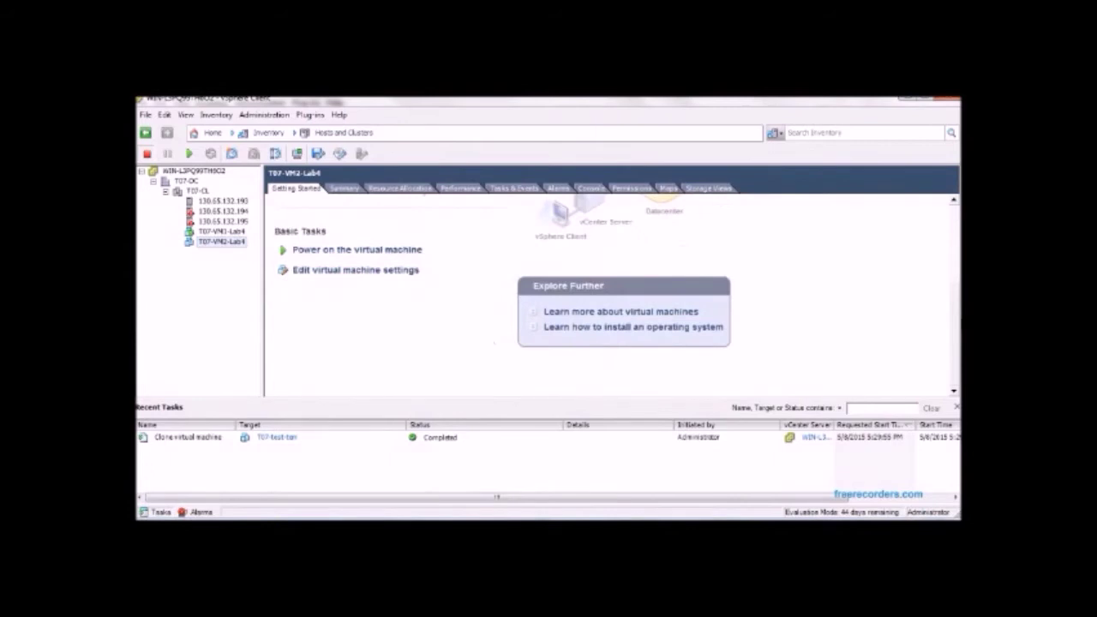
pyautogui.scroll(2, 617, 296)
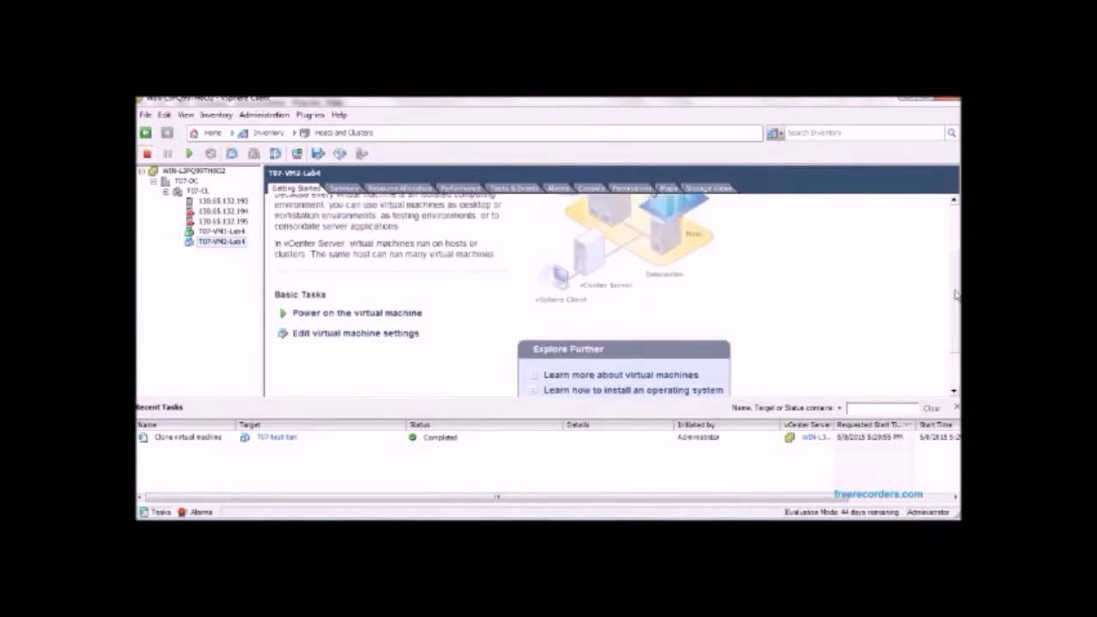
pyautogui.click(343, 321)
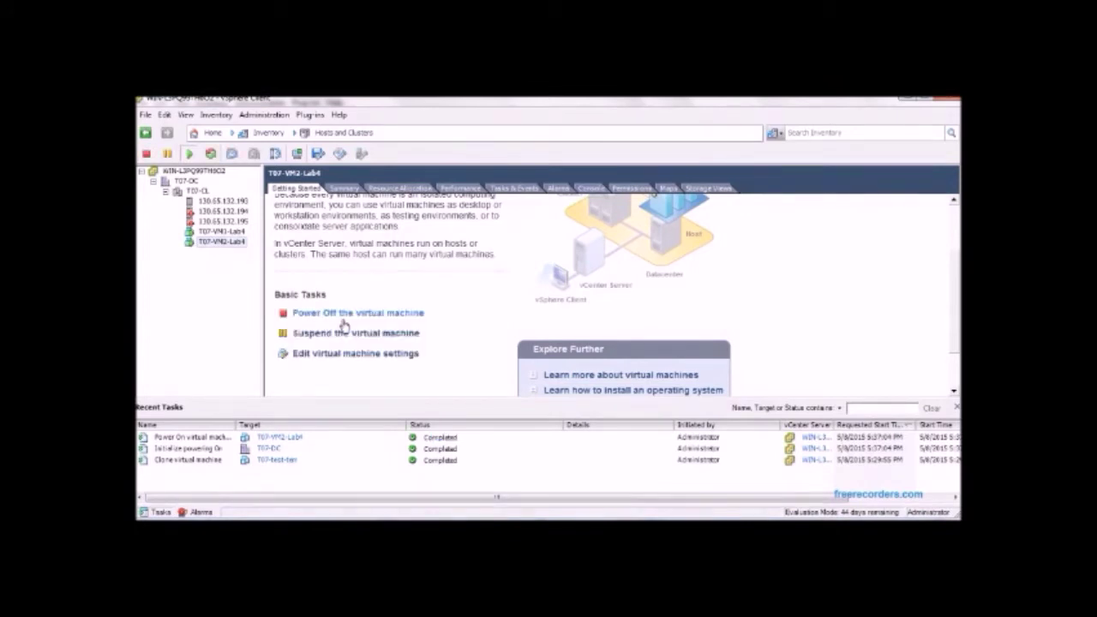
pyautogui.click(595, 192)
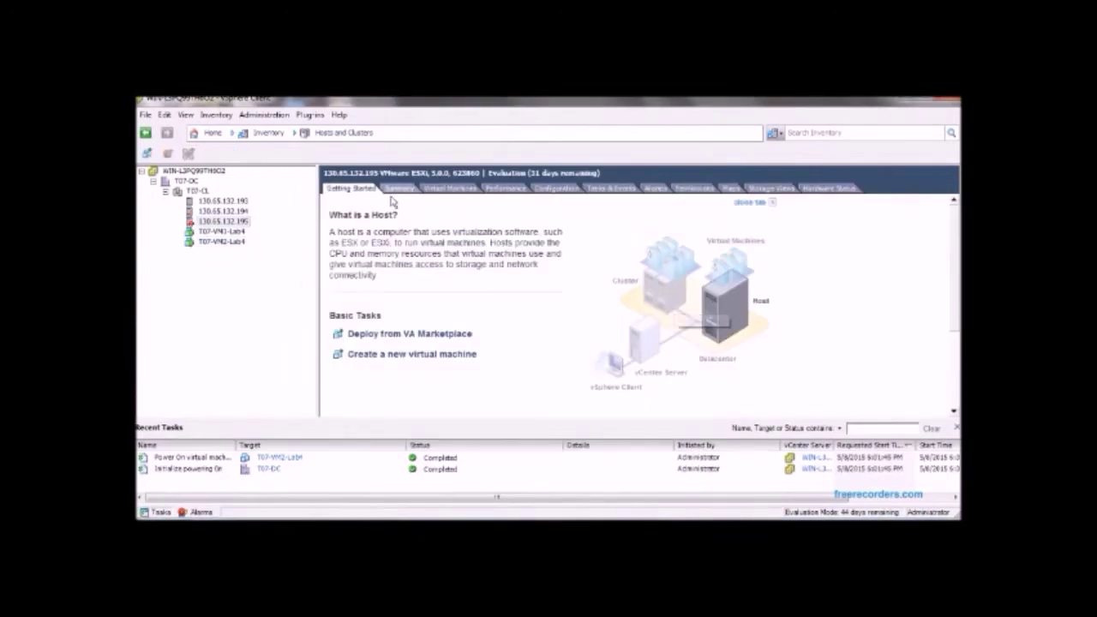
# Turn on vSphere HA for cluster T07-CL with nfs4heartbeat07a and nfs4heartbeat07b as the preferred heartbeat datastores.
pyautogui.rightClick(201, 193)
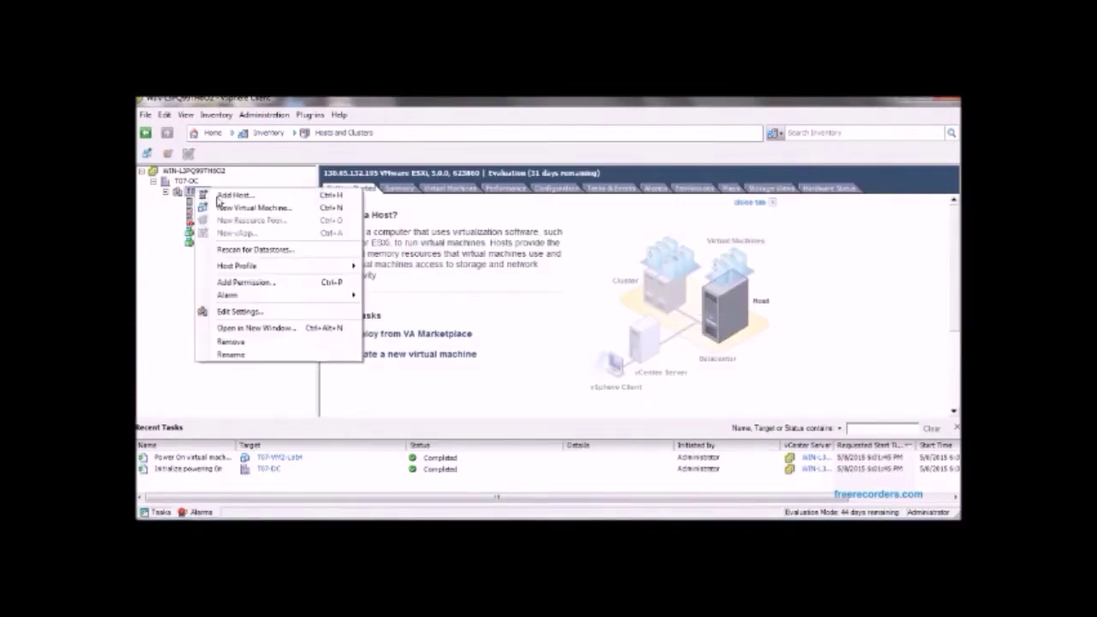
pyautogui.click(282, 313)
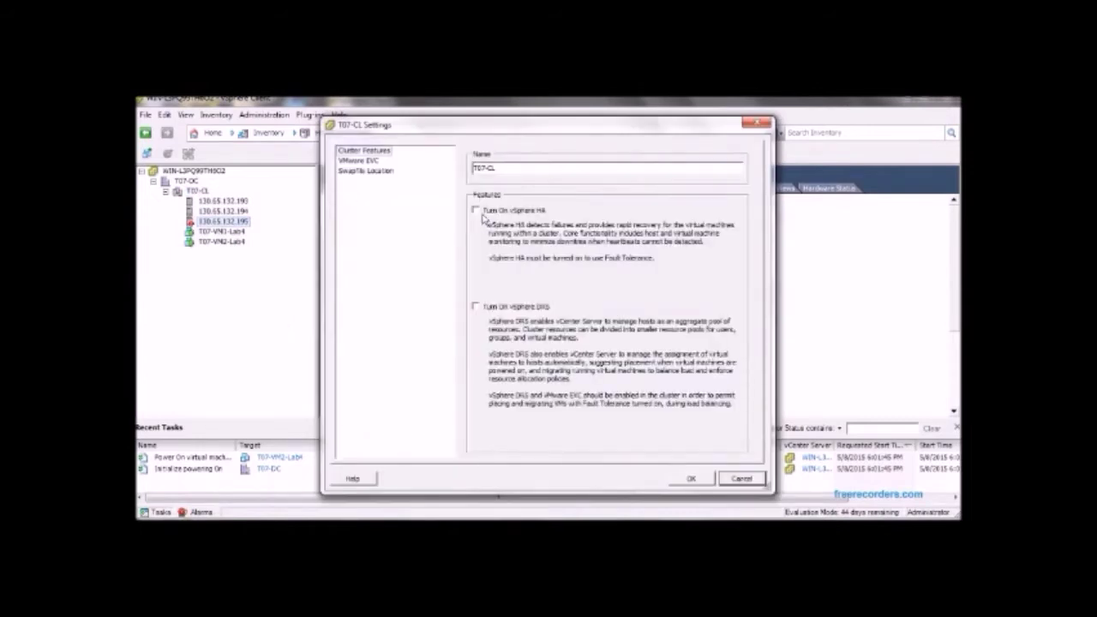
pyautogui.click(476, 211)
pyautogui.click(387, 192)
pyautogui.click(473, 273)
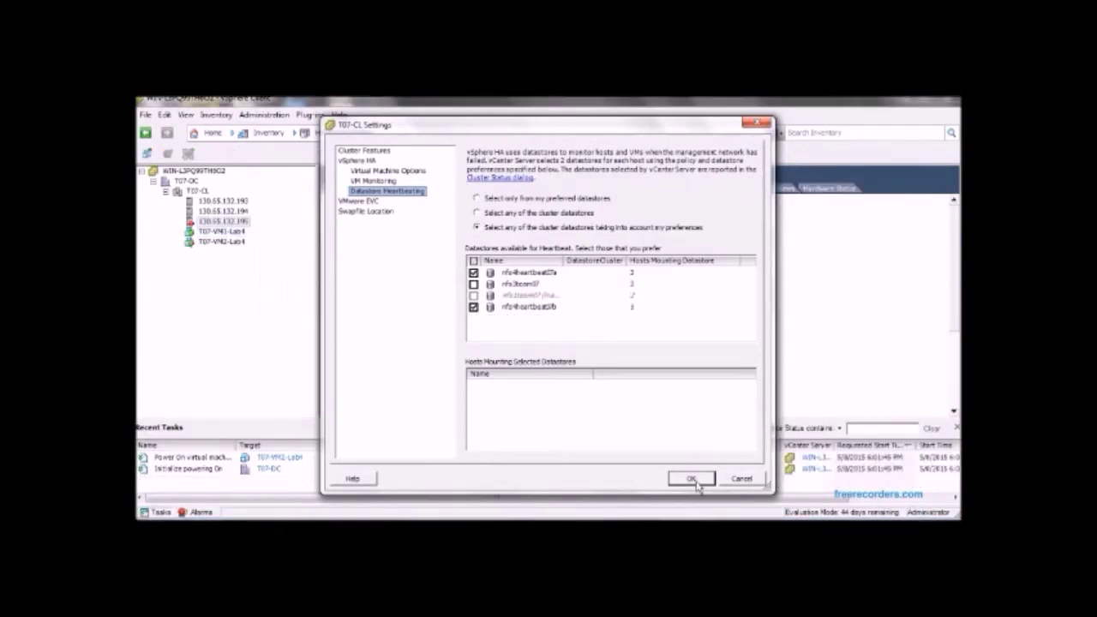
pyautogui.click(694, 480)
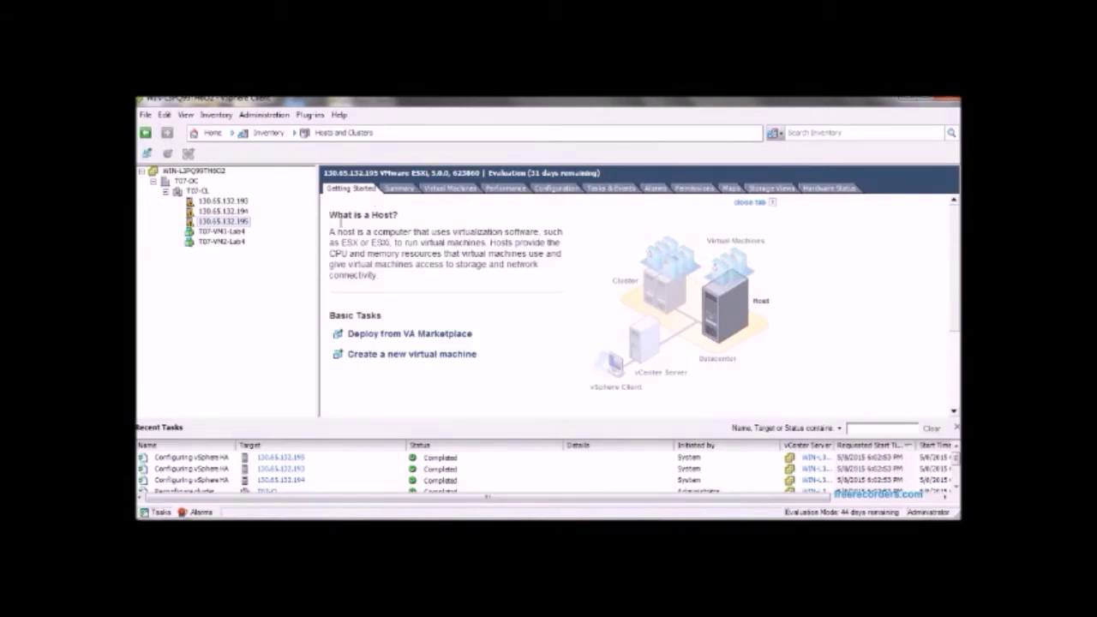
# Check the summary of T07-VM2-Lab4 for its current host and vSphere HA protection.
pyautogui.click(288, 279)
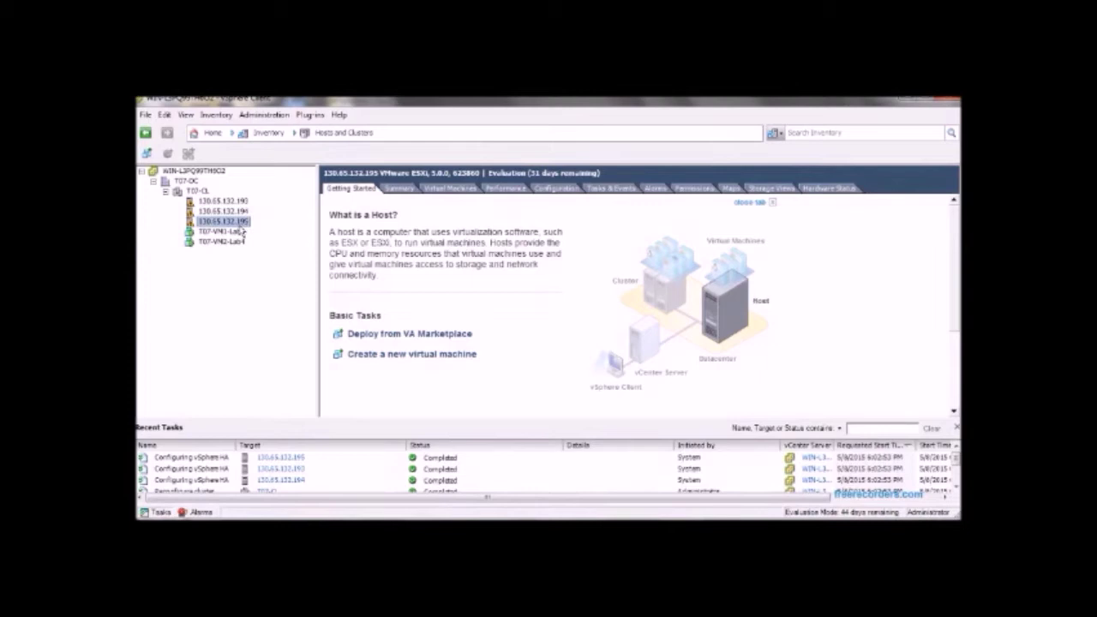
pyautogui.rightClick(234, 220)
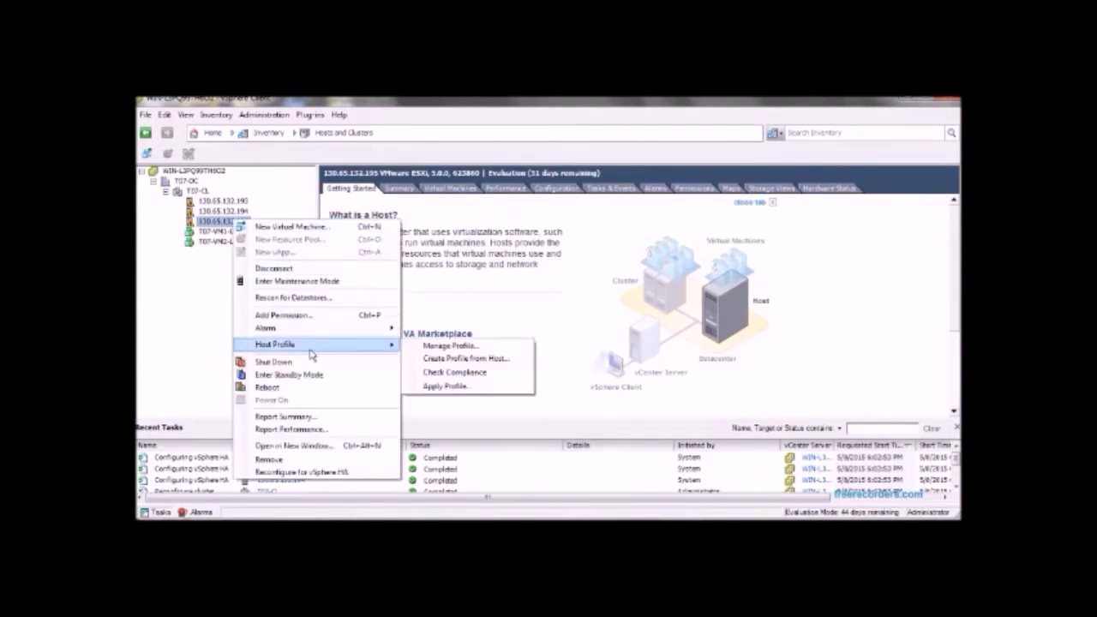
pyautogui.click(220, 242)
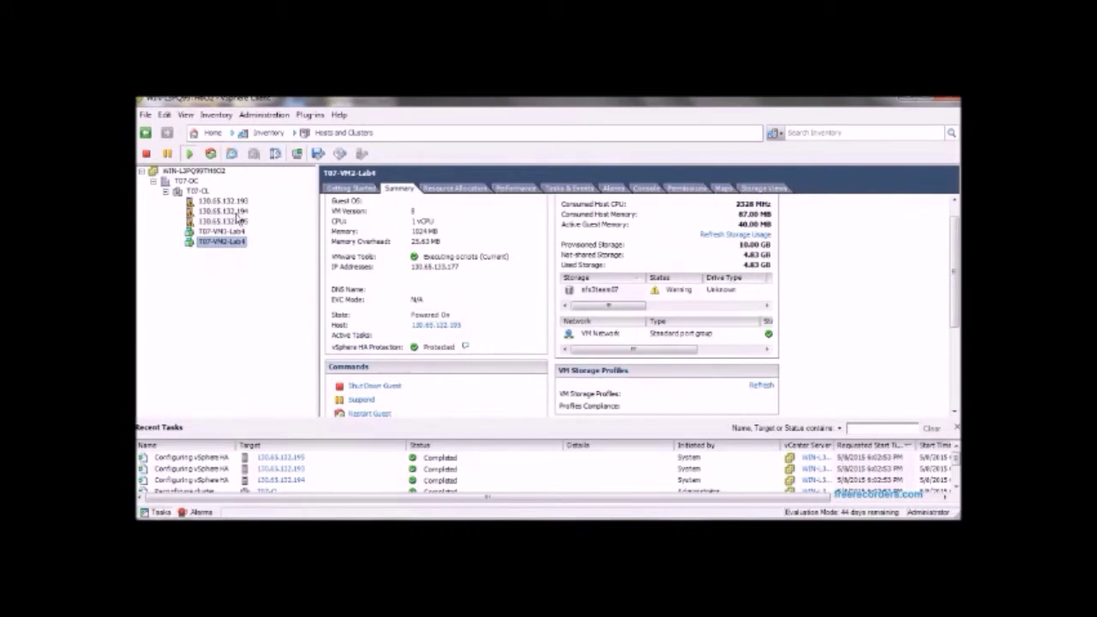
# Shut down host 130.65.132.195 outside maintenance mode, giving "testing" as the reason.
pyautogui.click(236, 223)
pyautogui.rightClick(229, 221)
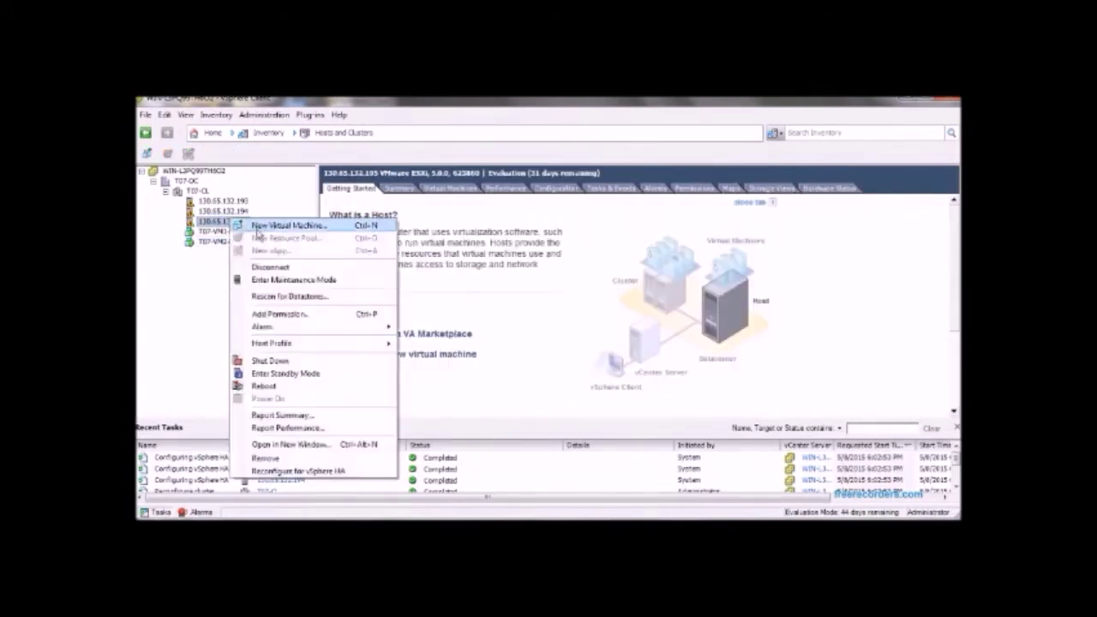
pyautogui.click(302, 361)
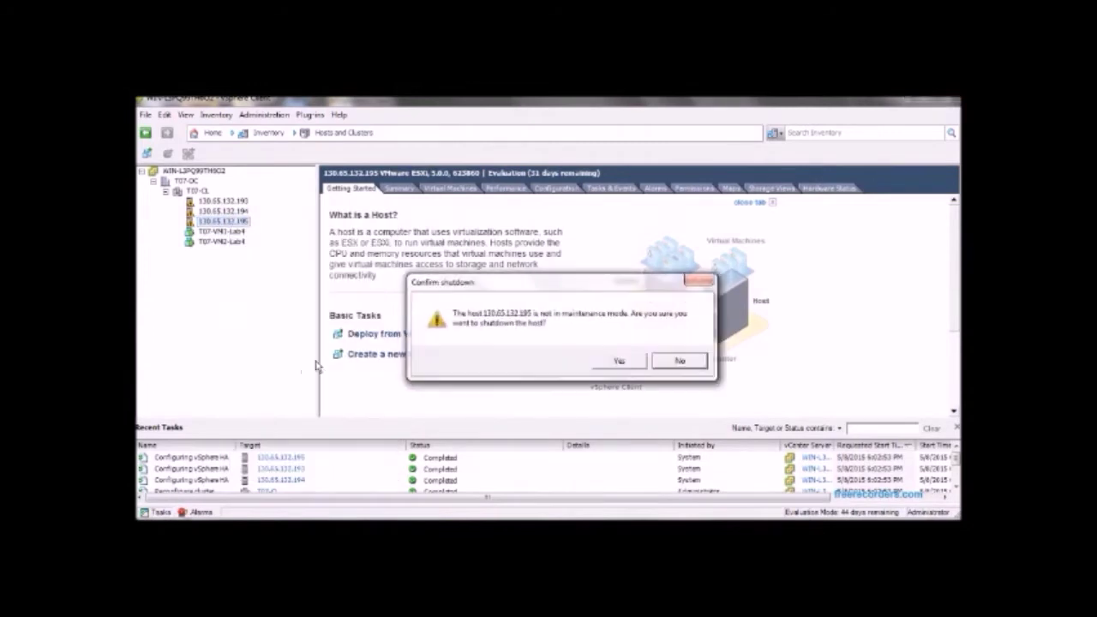
pyautogui.click(633, 369)
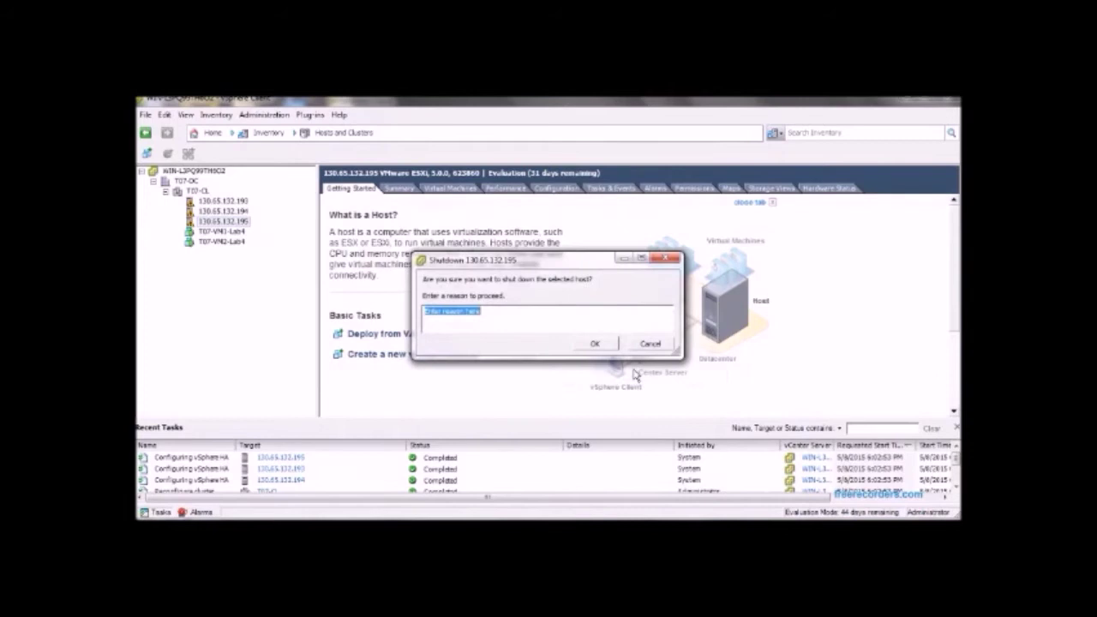
pyautogui.write('testing')
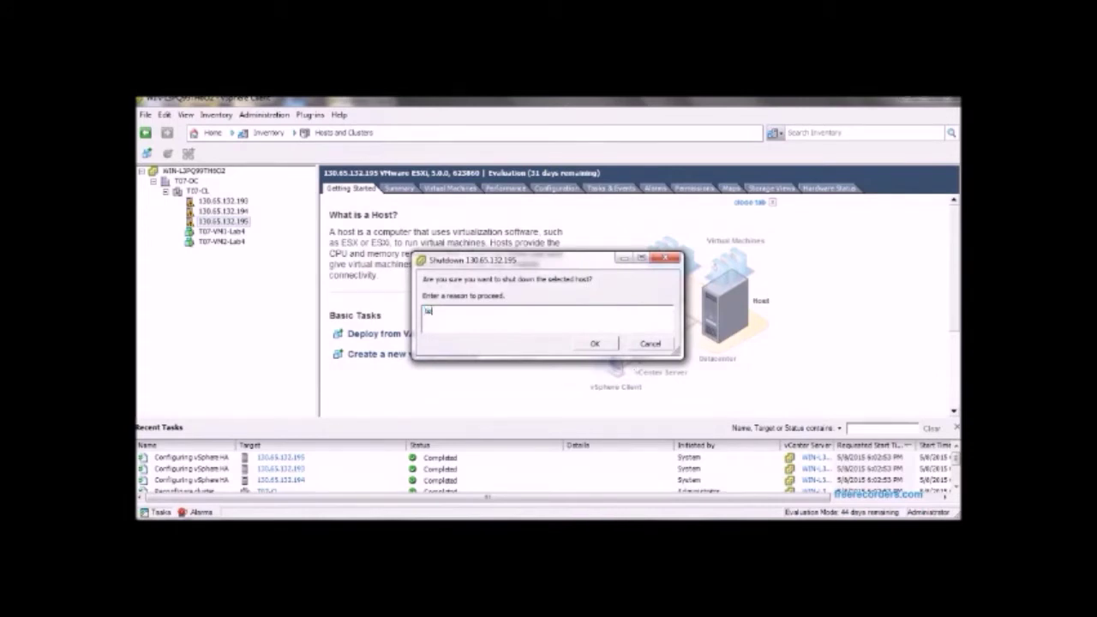
pyautogui.click(610, 355)
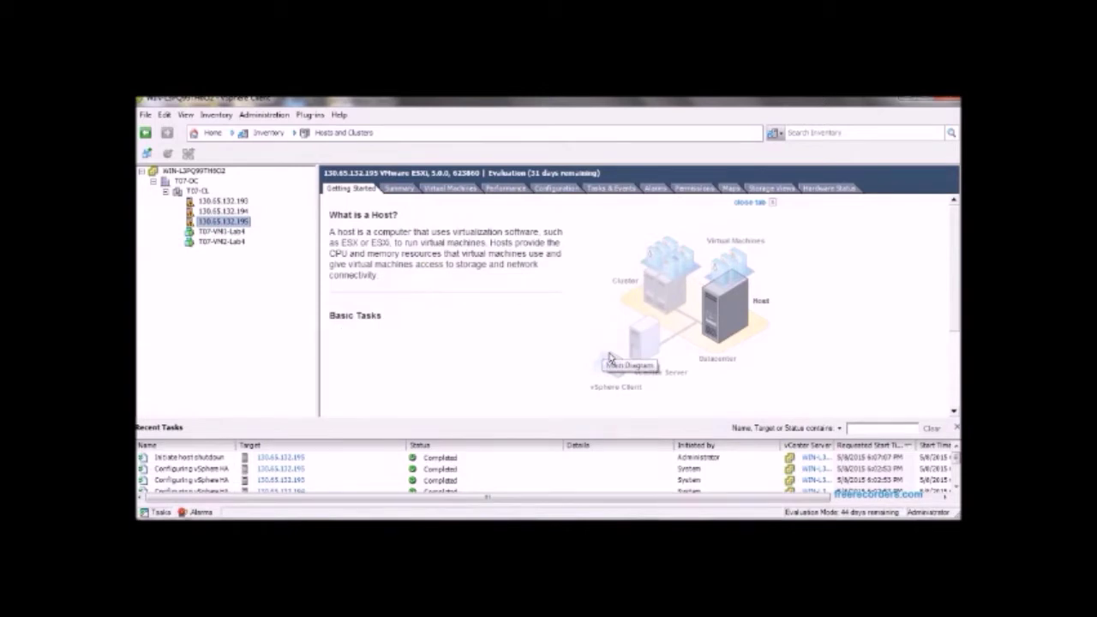
# Examine the summary of host 130.65.132.195 and then that of virtual machine T07-VM2-Lab4.
pyautogui.click(221, 231)
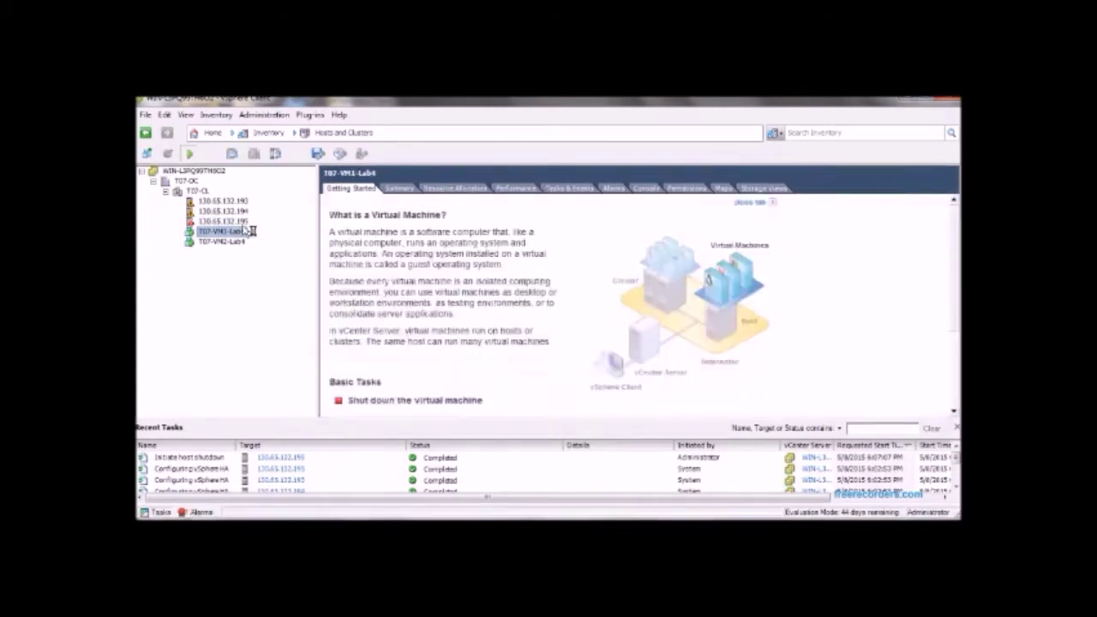
pyautogui.press('Up')
pyautogui.click(402, 190)
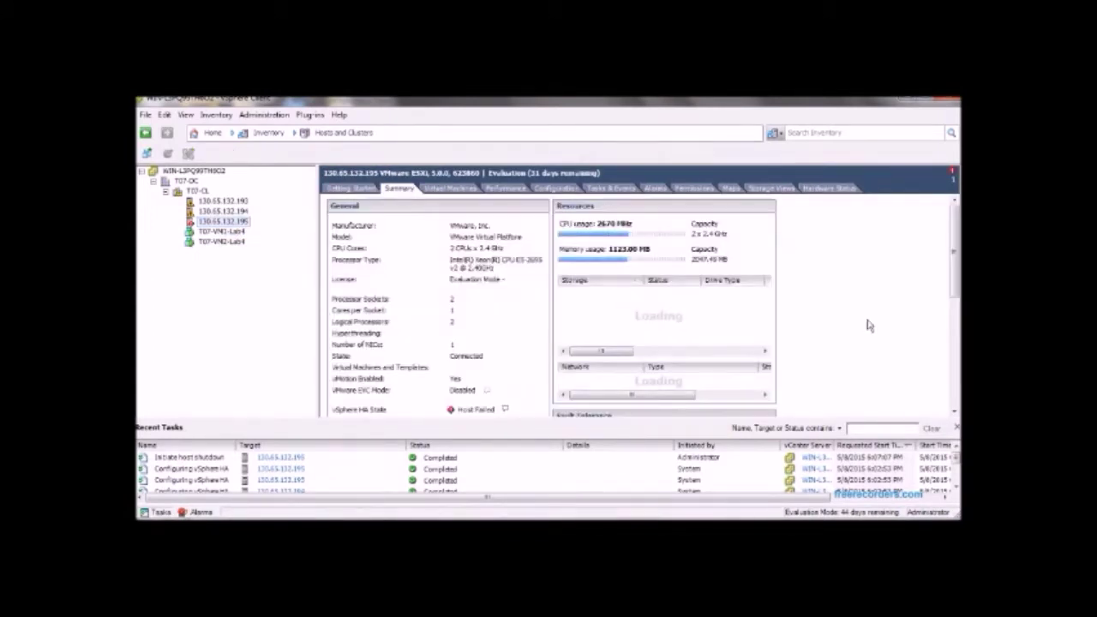
pyautogui.click(217, 244)
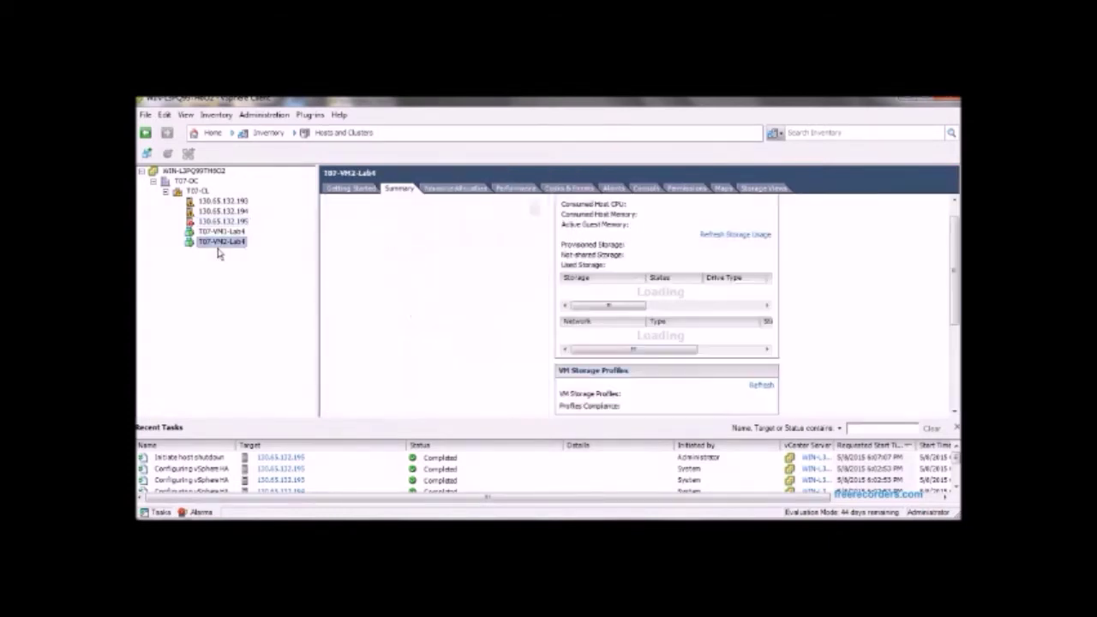
pyautogui.click(237, 287)
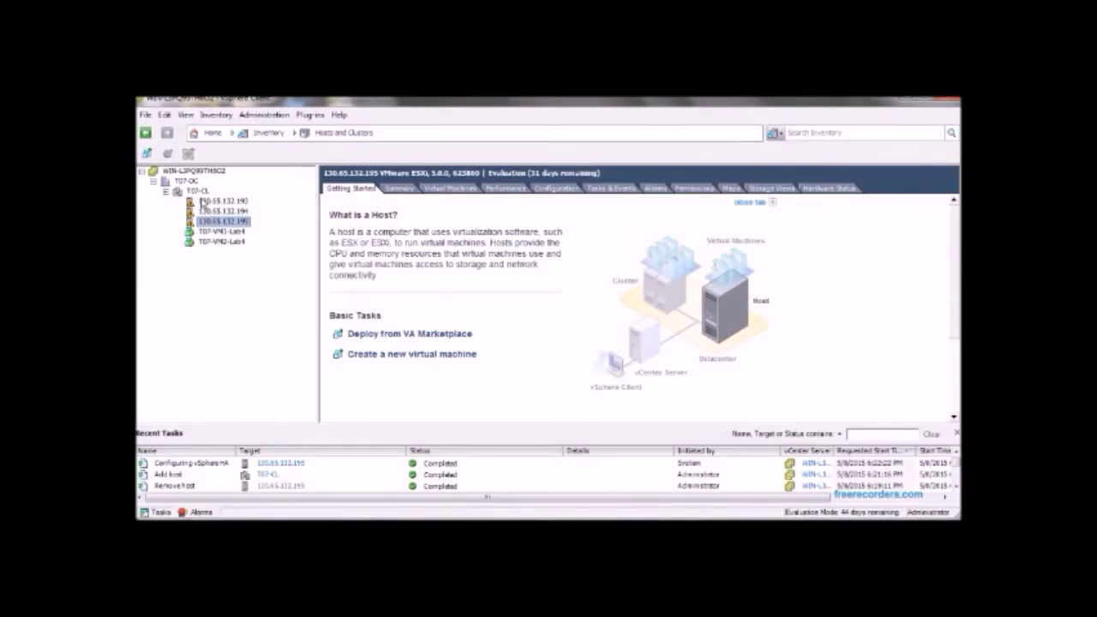
# Turn off vSphere HA for cluster T07-CL.
pyautogui.rightClick(197, 191)
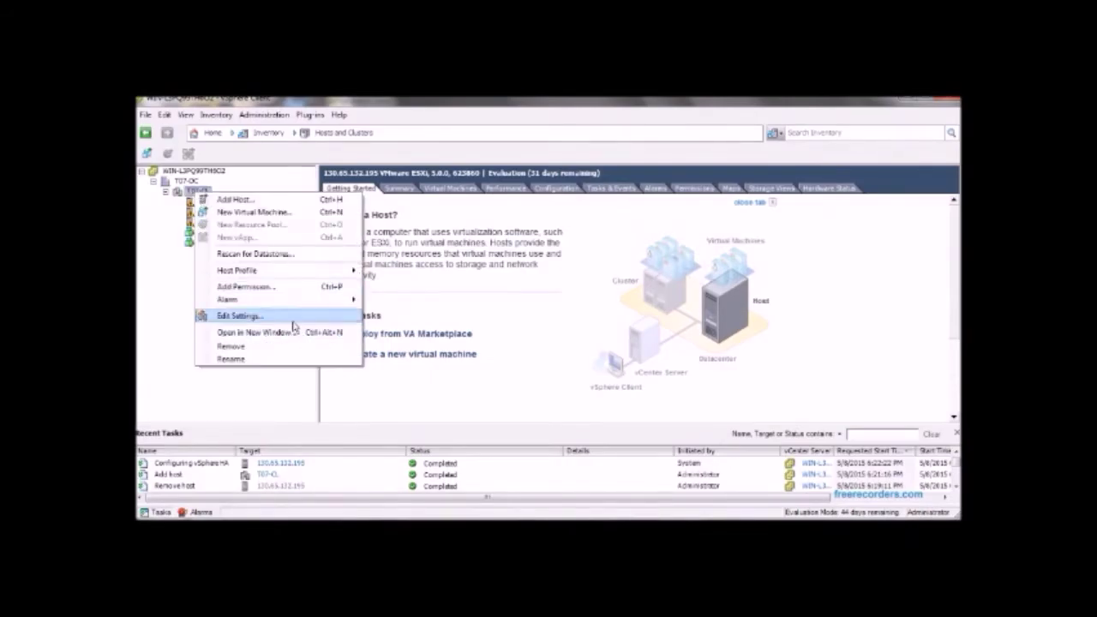
pyautogui.click(240, 315)
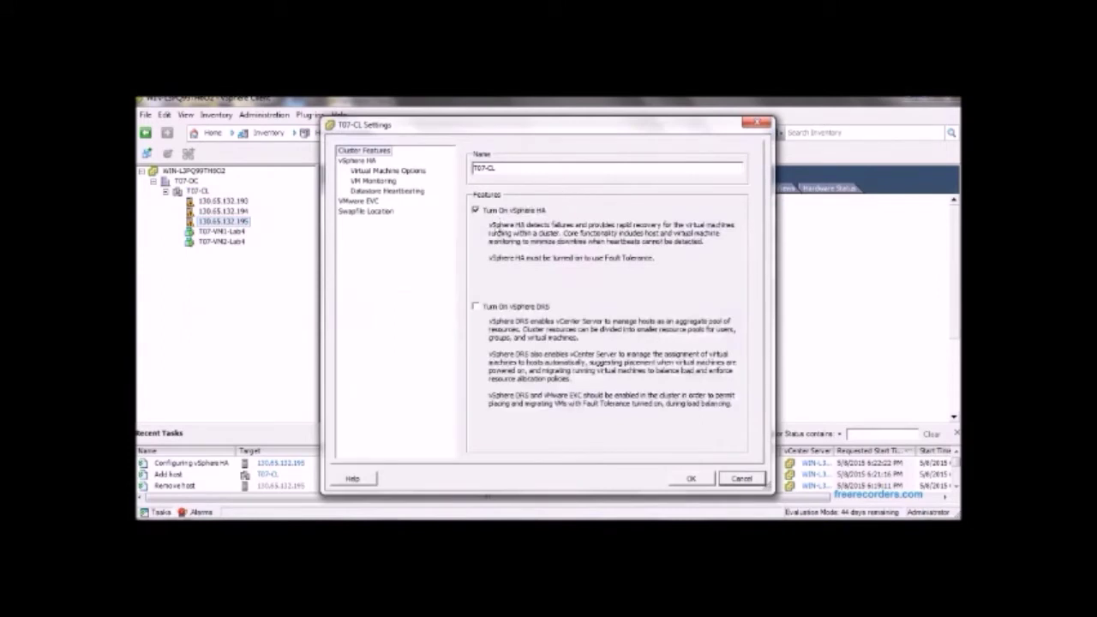
pyautogui.click(475, 210)
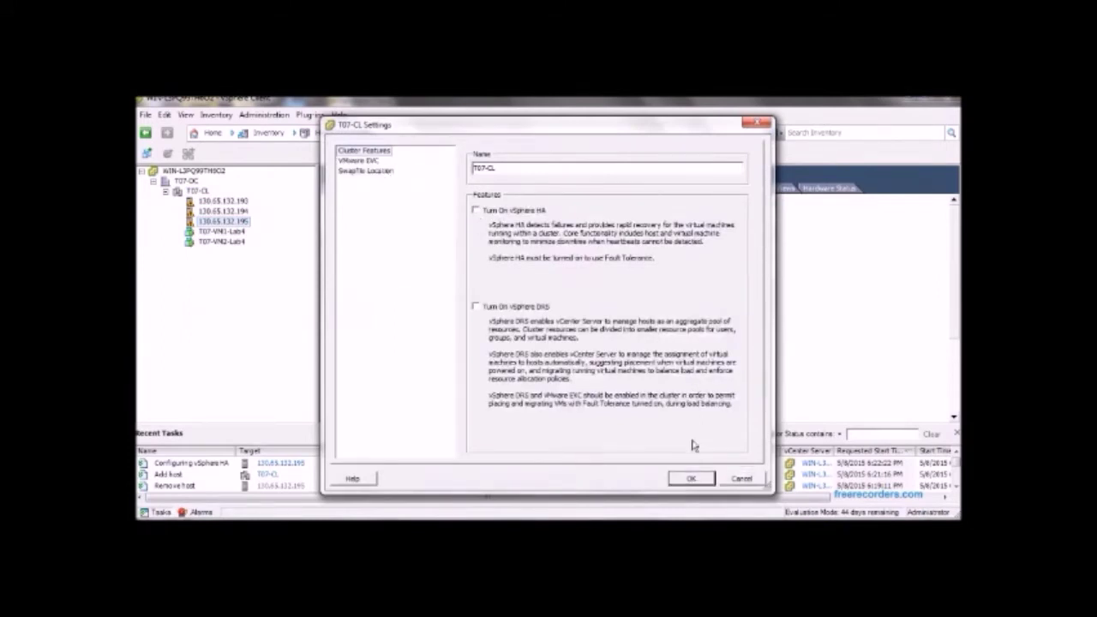
pyautogui.click(698, 482)
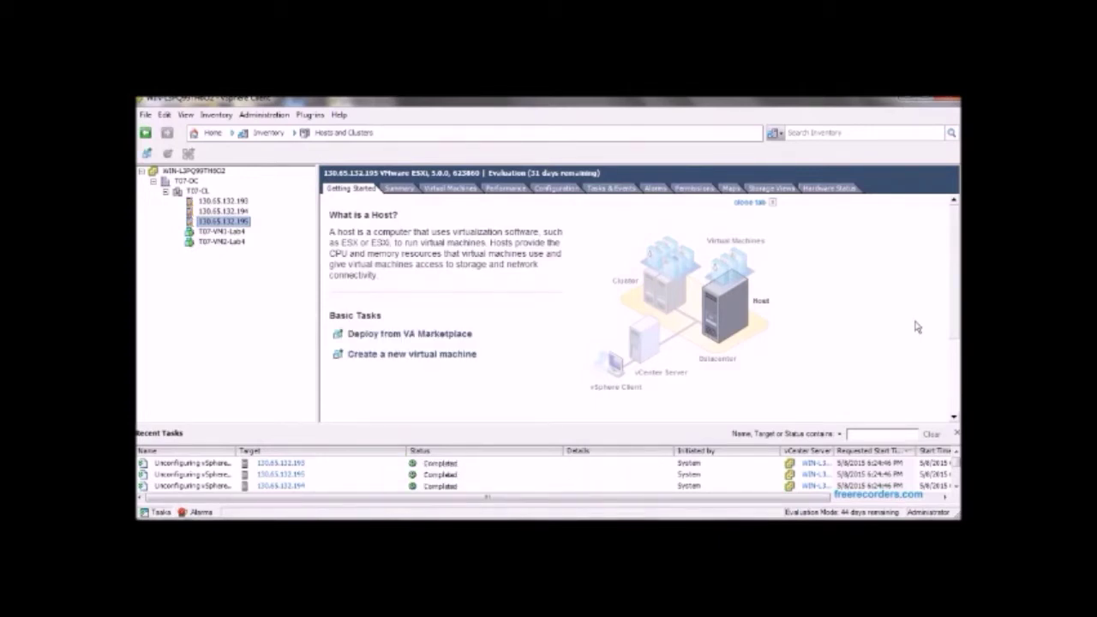
# Turn on vSphere DRS for cluster T07-CL in the cluster settings.
pyautogui.rightClick(195, 191)
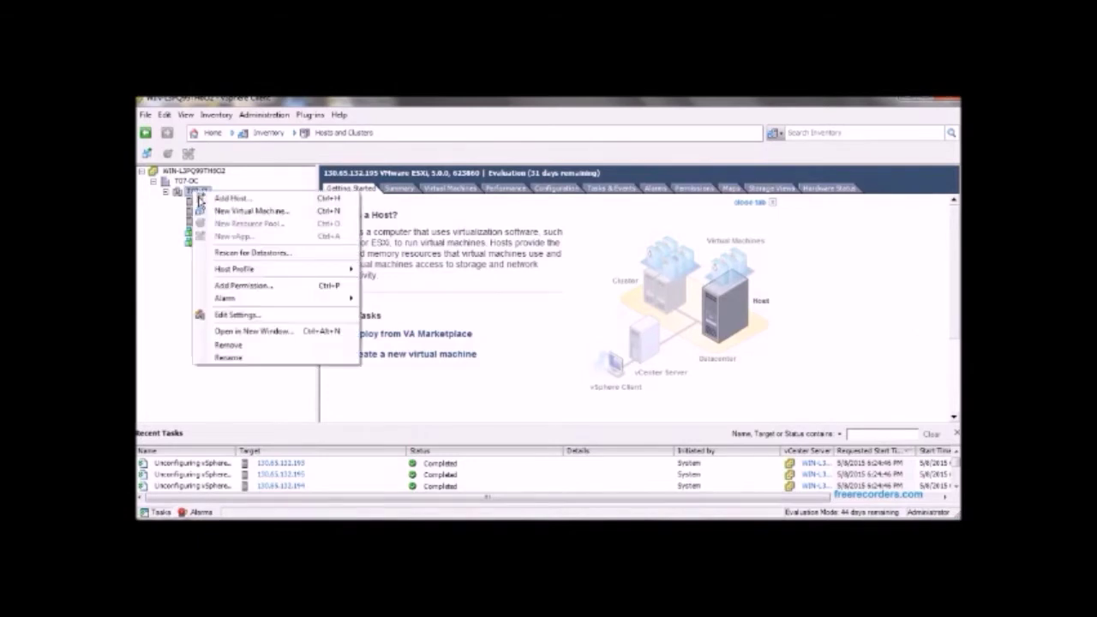
pyautogui.click(265, 316)
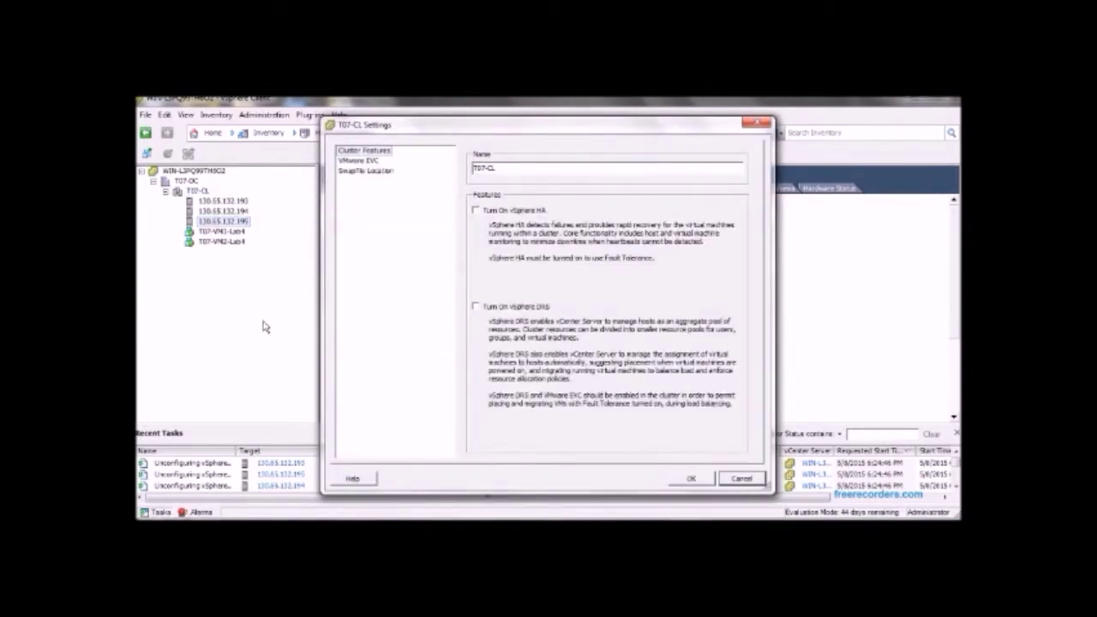
pyautogui.click(482, 309)
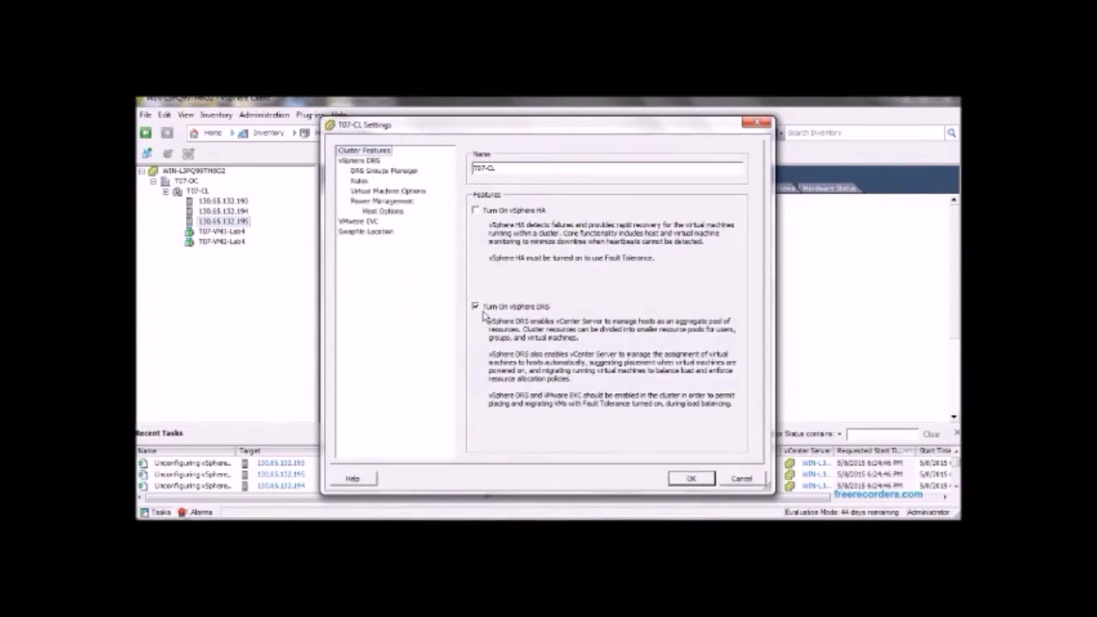
pyautogui.click(701, 482)
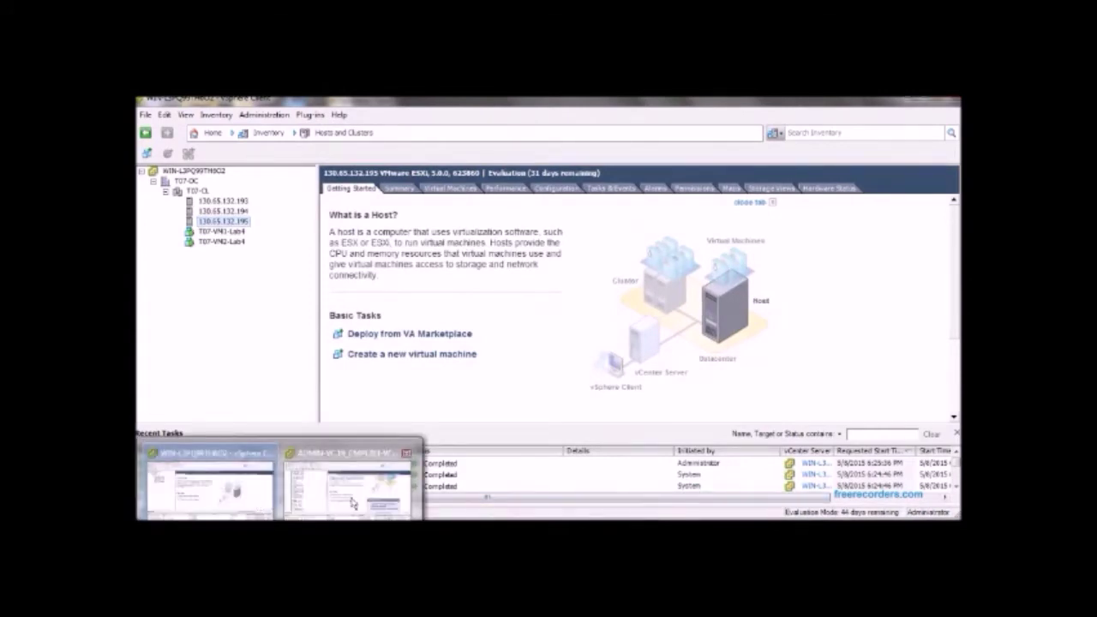
# Switch to the ADMIN-VC vSphere Client and power off virtual machine T07-vHost05_132.195.
pyautogui.click(351, 503)
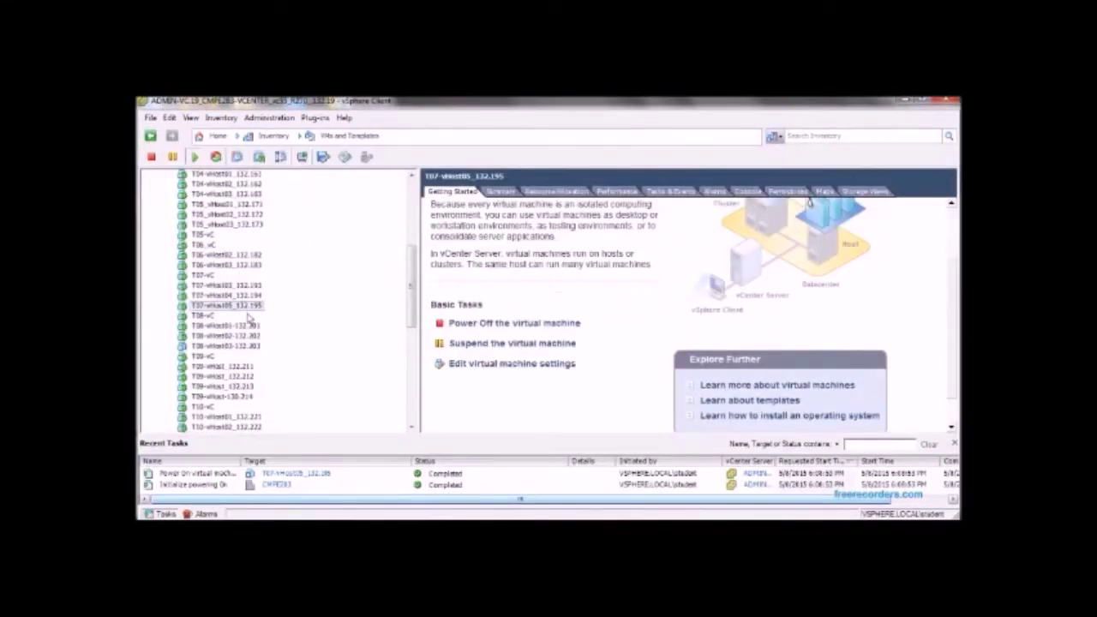
pyautogui.rightClick(243, 306)
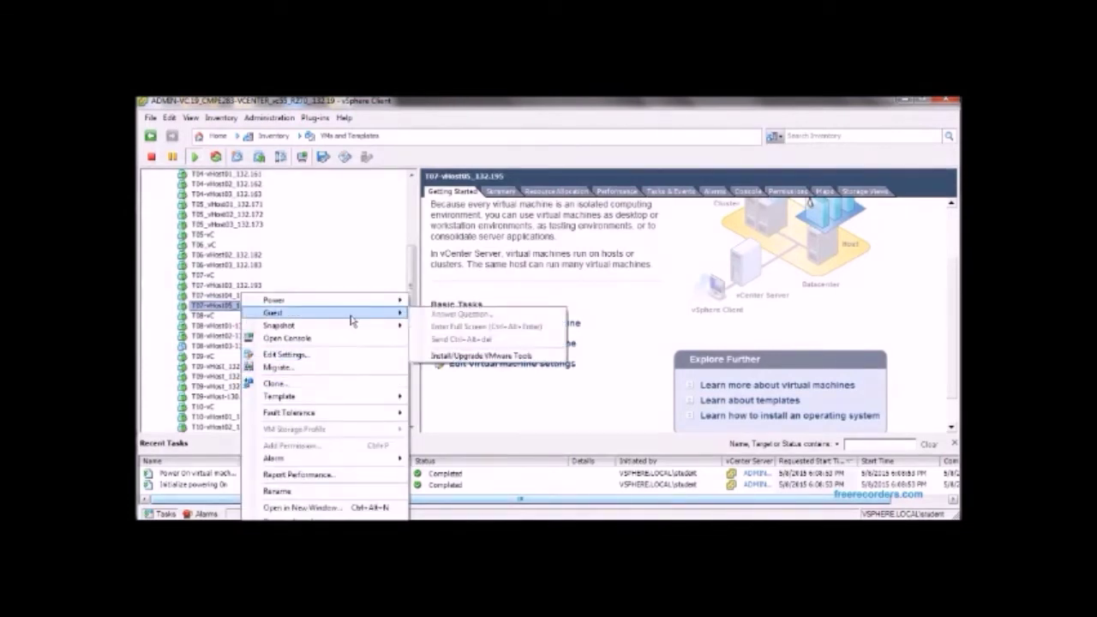
pyautogui.moveTo(360, 299)
pyautogui.click(463, 314)
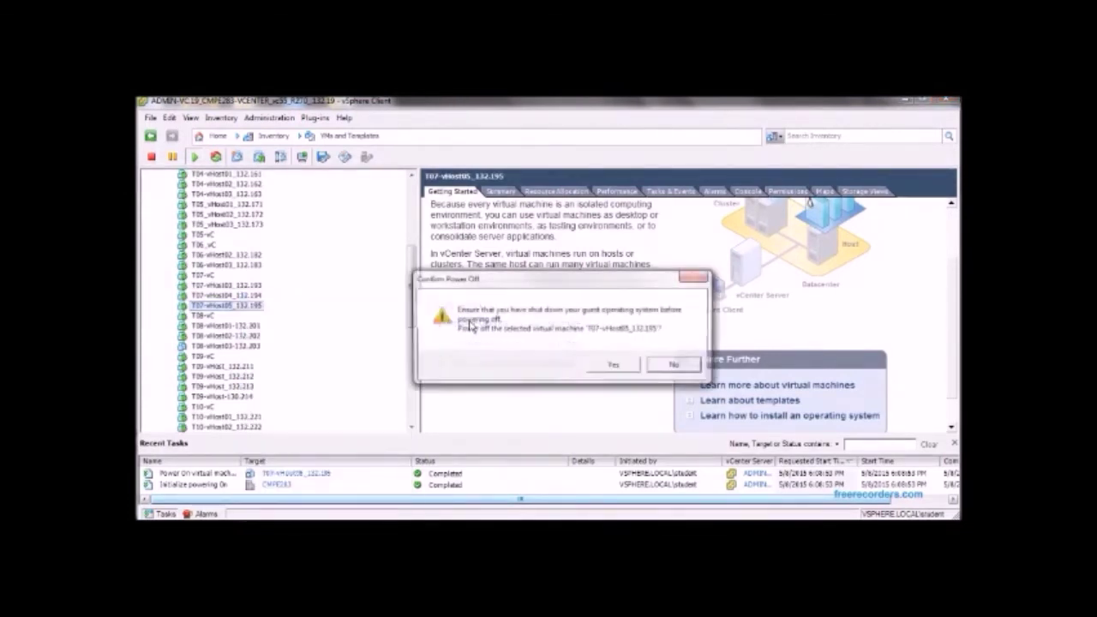
pyautogui.click(615, 367)
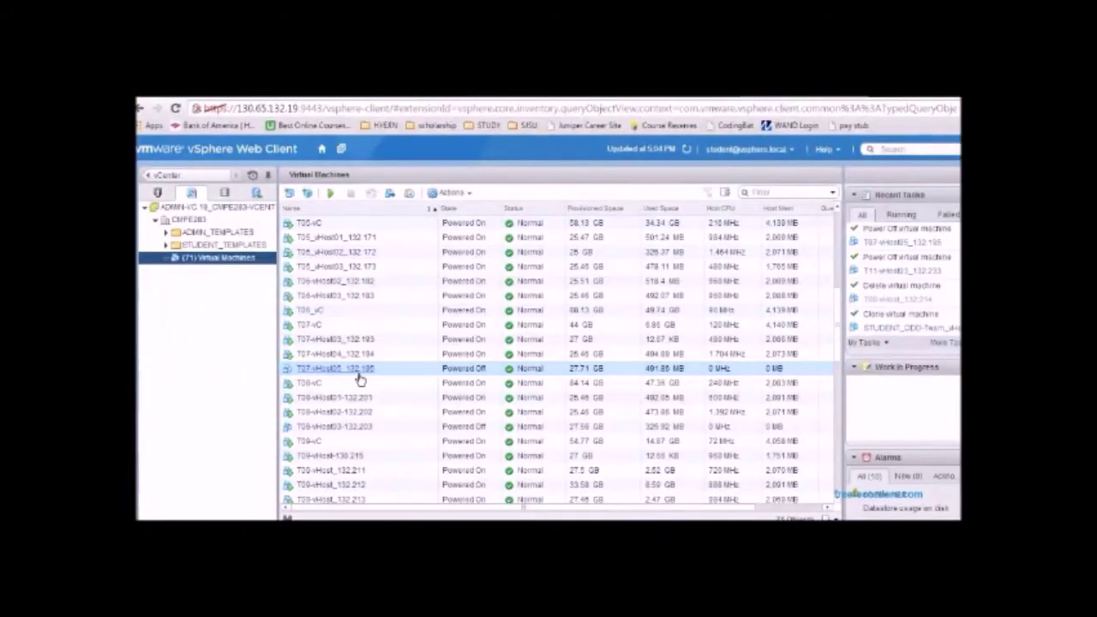
# Set the memory of T07-vHost05_132.195 to 4 GB in the vSphere Web Client.
pyautogui.rightClick(357, 370)
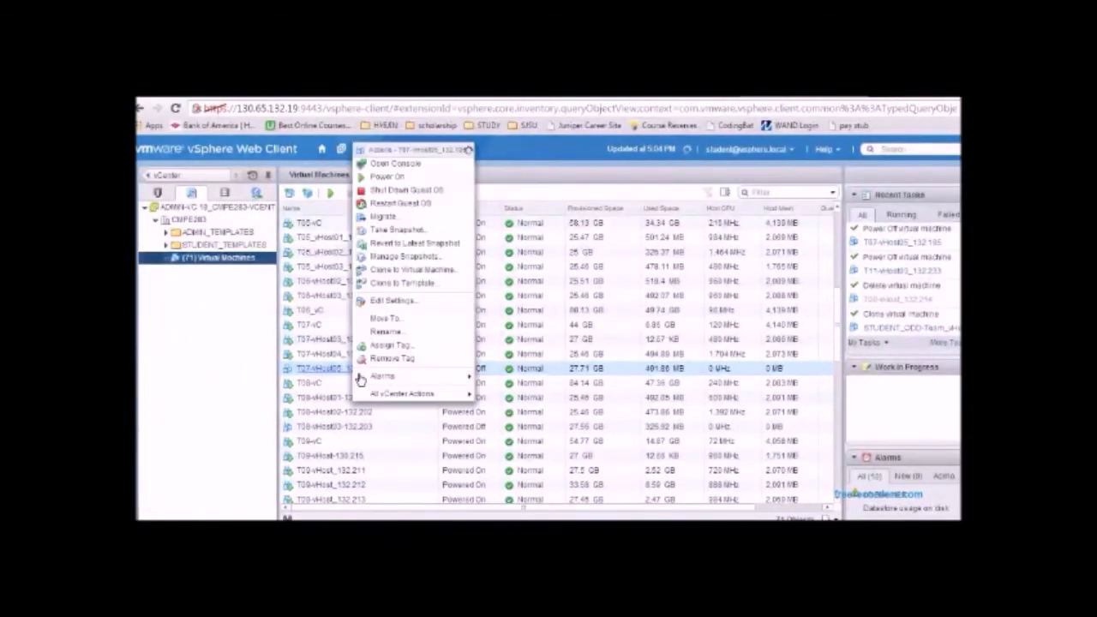
pyautogui.click(410, 301)
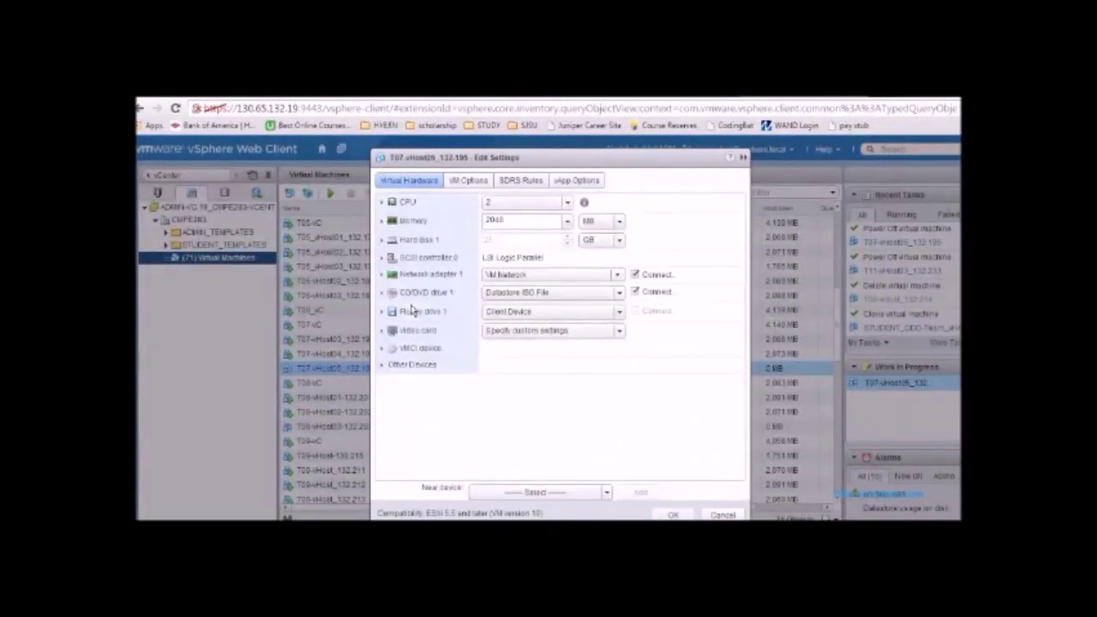
pyautogui.click(622, 226)
pyautogui.click(588, 252)
pyautogui.click(571, 224)
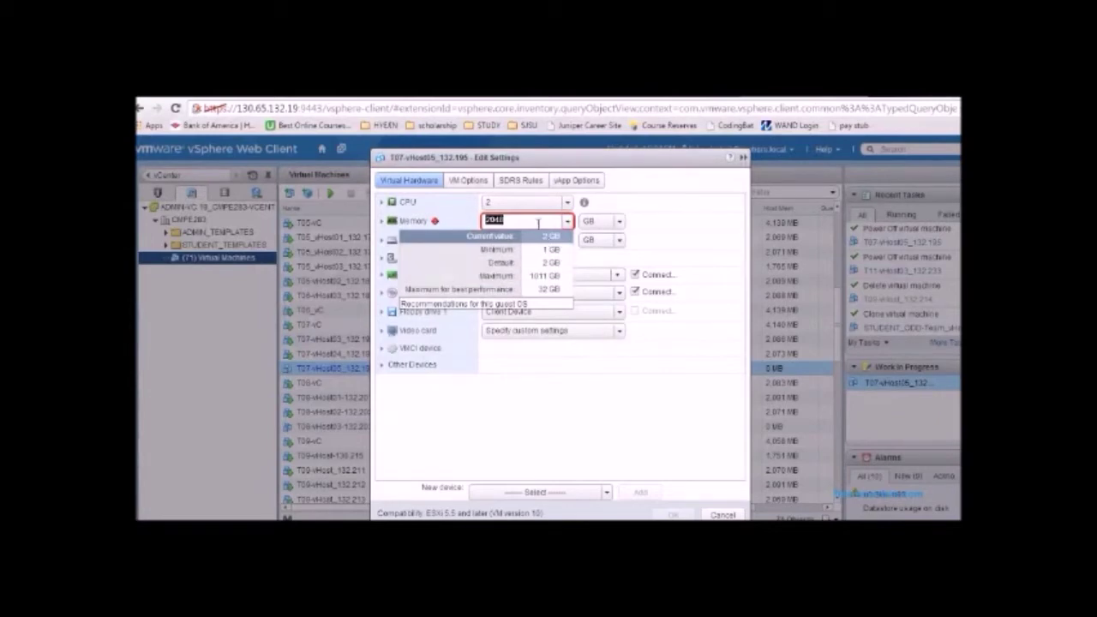
pyautogui.press('BackSpace')
pyautogui.write('4')
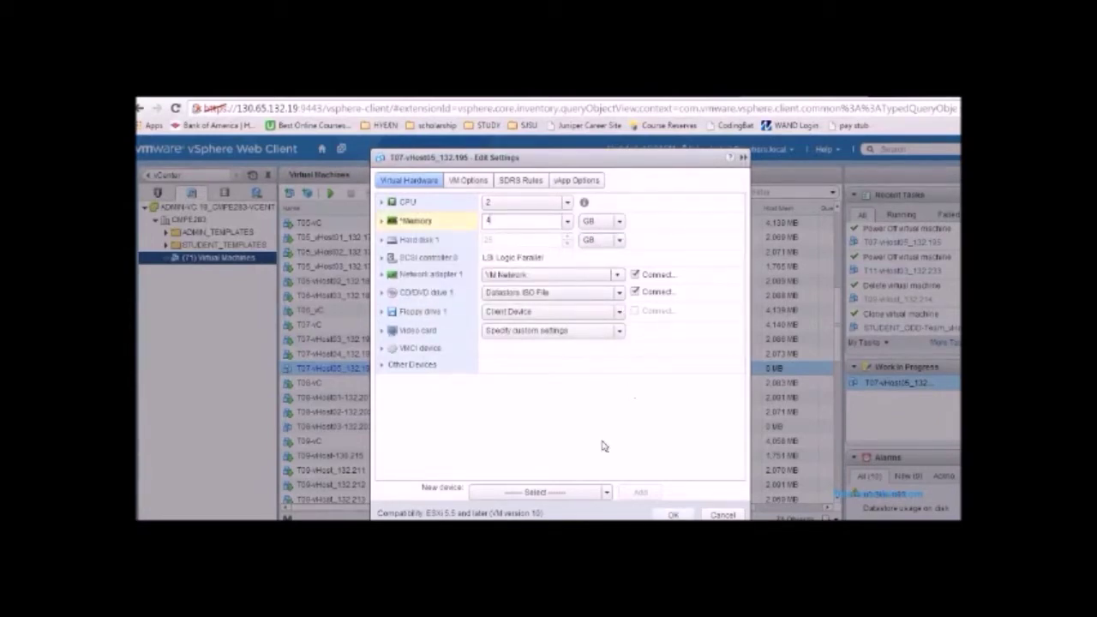
pyautogui.click(671, 514)
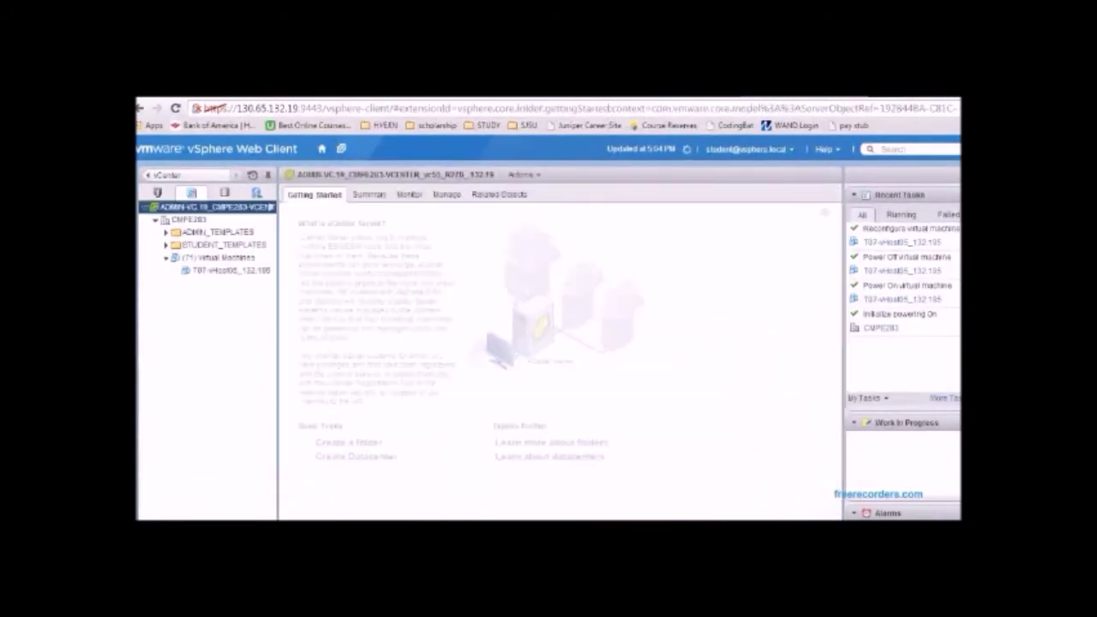
# Check the memory of T07-vHost05_132.195 on its summary page.
pyautogui.click(214, 257)
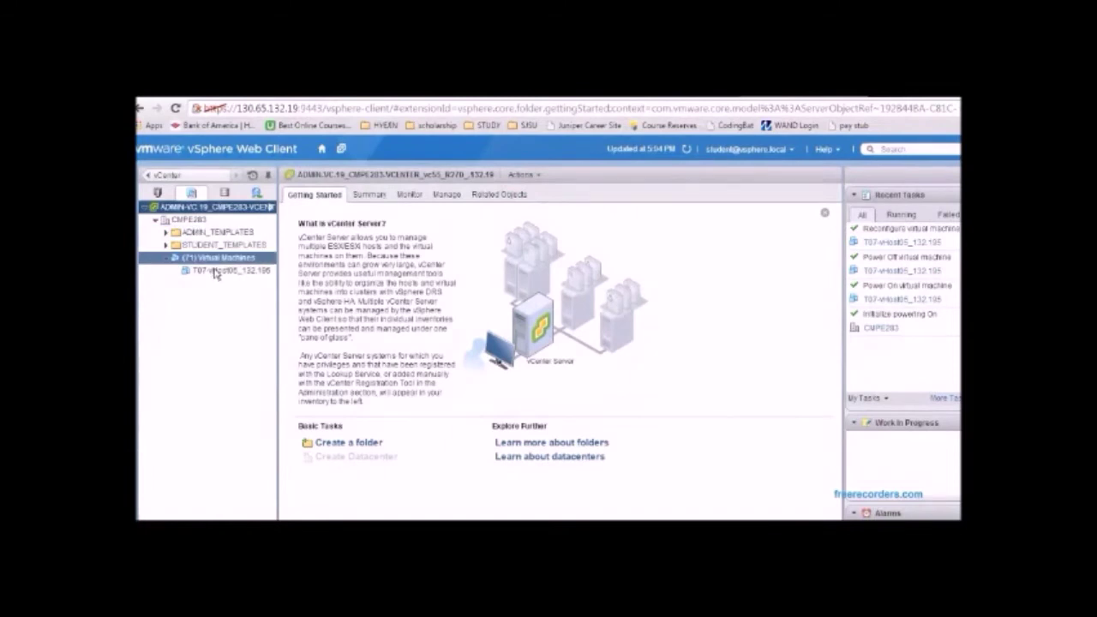
pyautogui.click(219, 271)
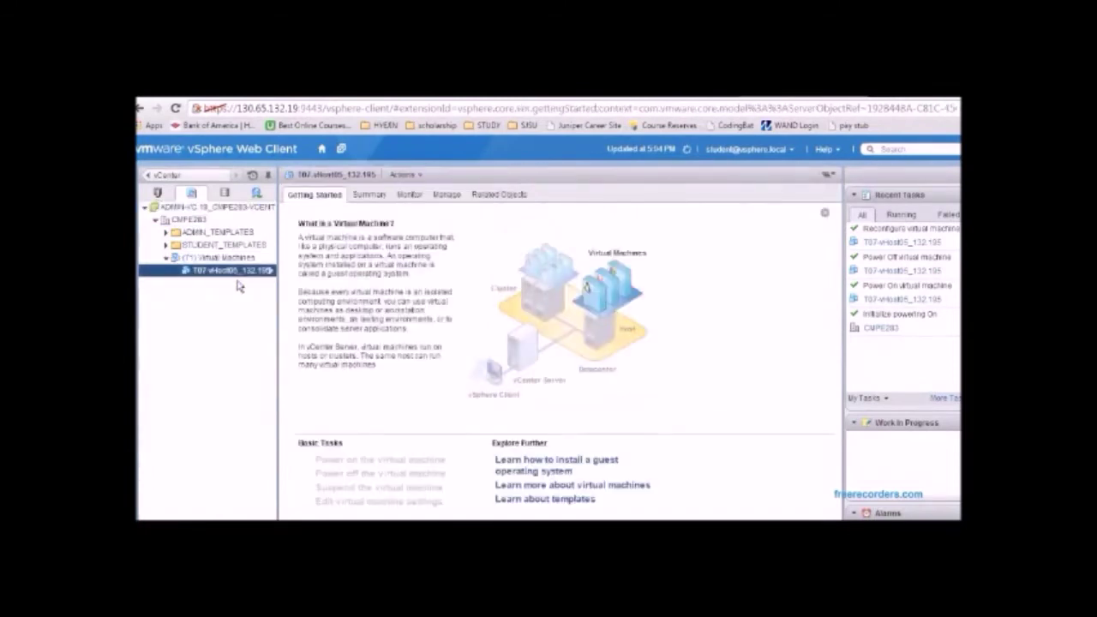
pyautogui.click(370, 195)
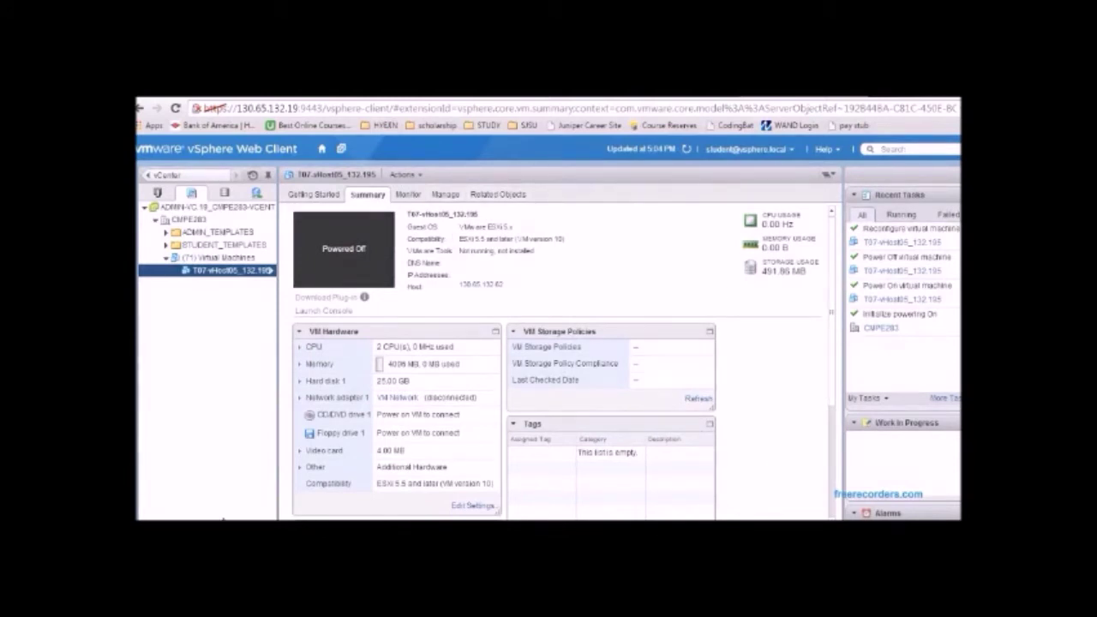
# Switch to the ADMIN-VC vSphere Client and power on virtual machine T07-vHost05_132.195.
pyautogui.moveTo(233, 490)
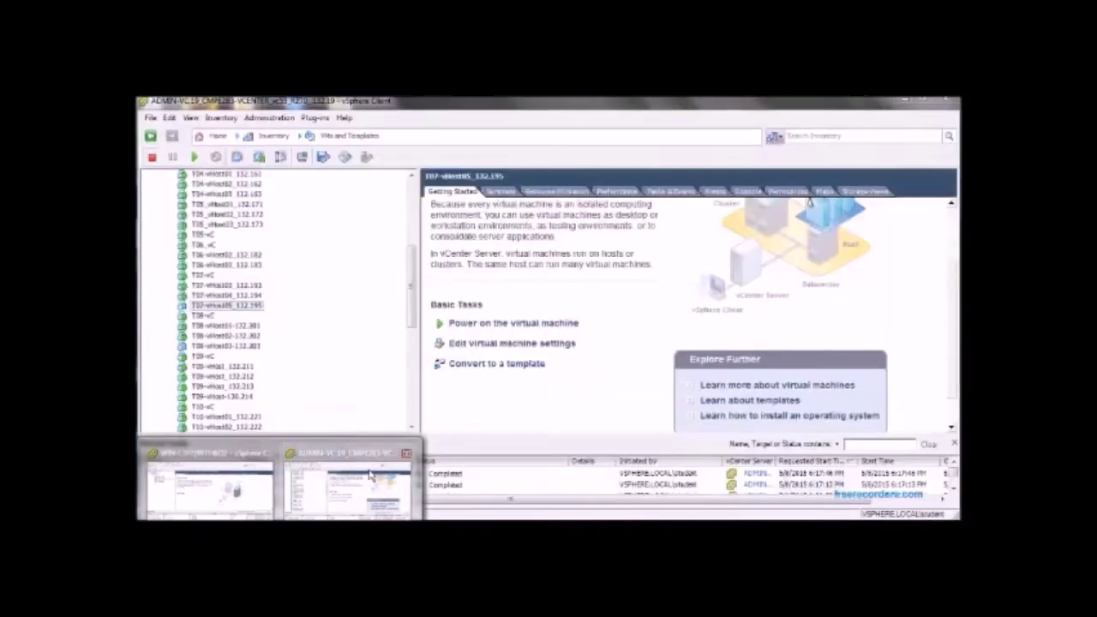
pyautogui.moveTo(191, 503)
pyautogui.moveTo(380, 506)
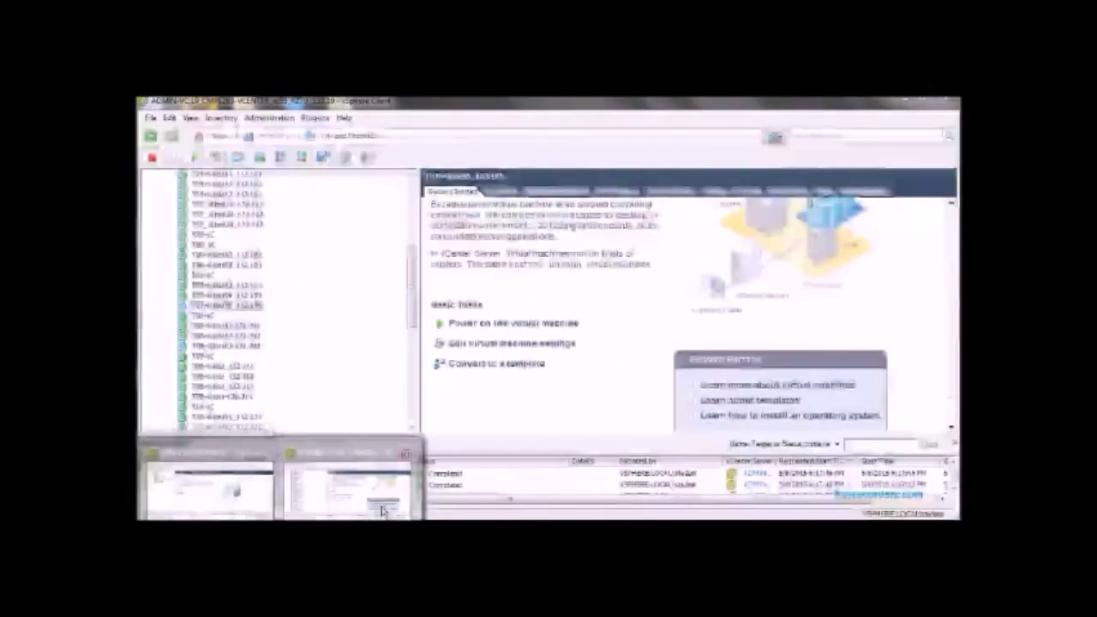
pyautogui.click(380, 506)
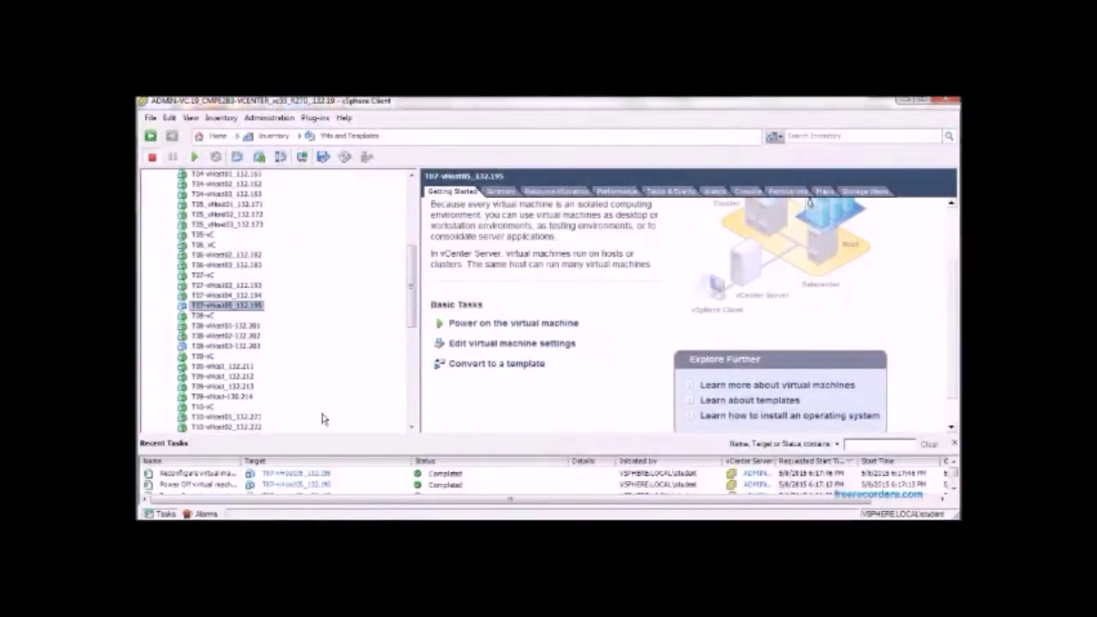
pyautogui.rightClick(236, 305)
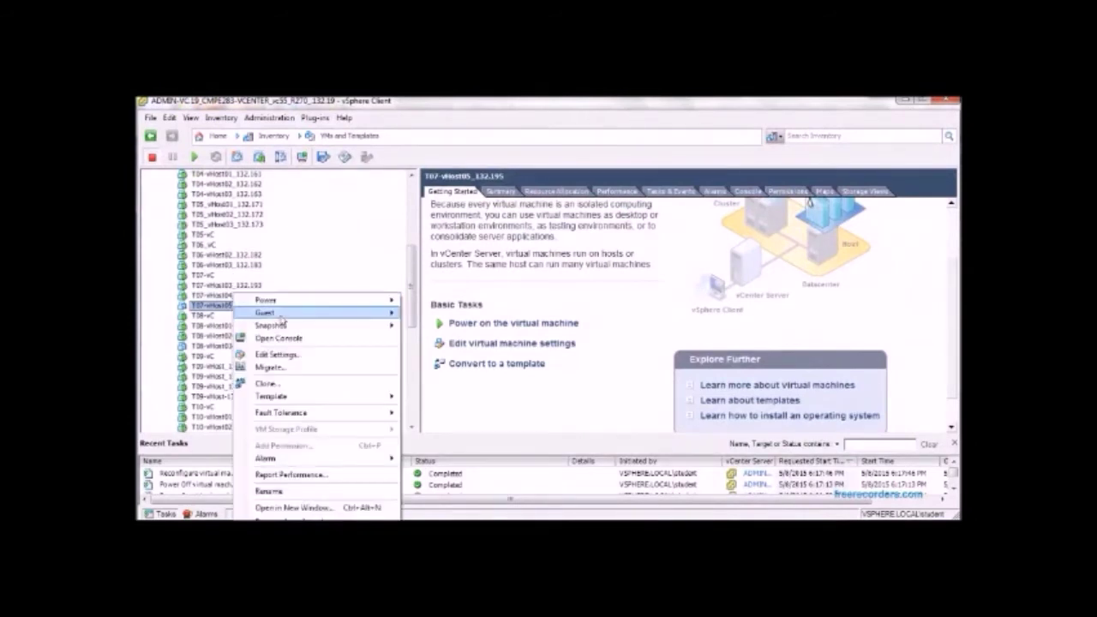
pyautogui.moveTo(343, 299)
pyautogui.click(438, 302)
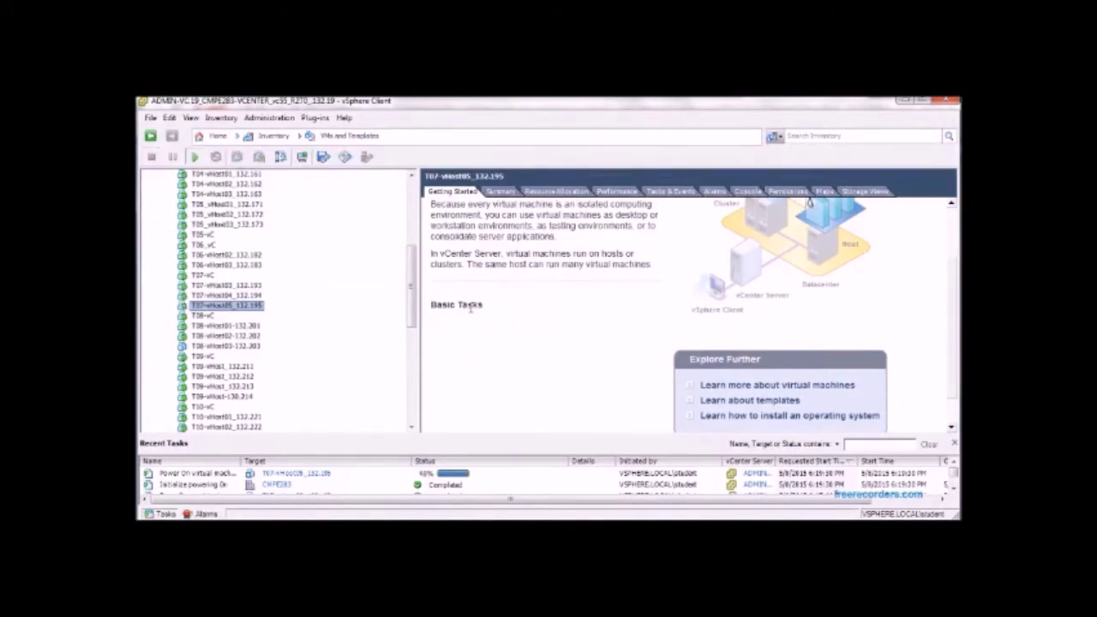
# Check the summary of T07-vHost05_132.195, and look at host 130.65.132.195 in the T07-DC vSphere Client.
pyautogui.click(500, 192)
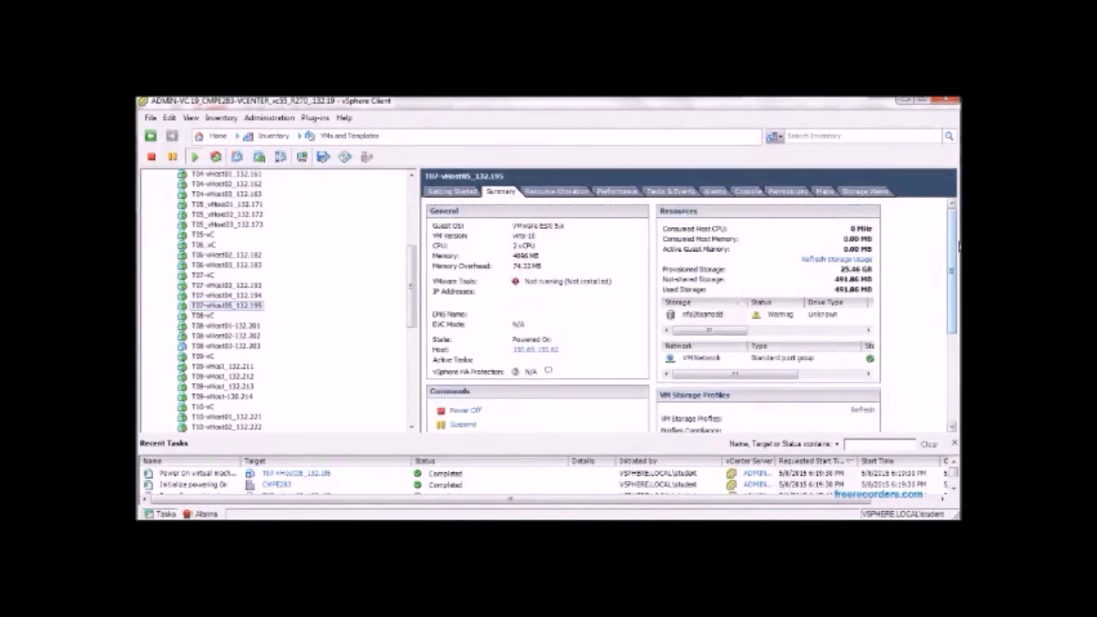
pyautogui.moveTo(957, 245)
pyautogui.mouseDown()
pyautogui.moveTo(958, 267)
pyautogui.moveTo(958, 245)
pyautogui.mouseUp()
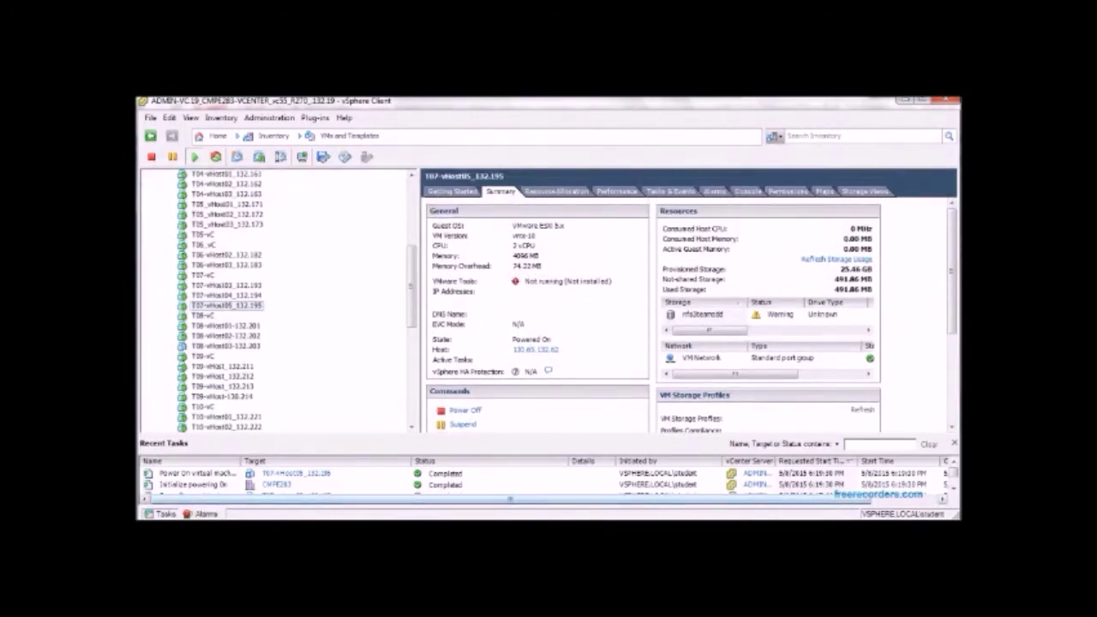
pyautogui.moveTo(338, 507)
pyautogui.click(210, 488)
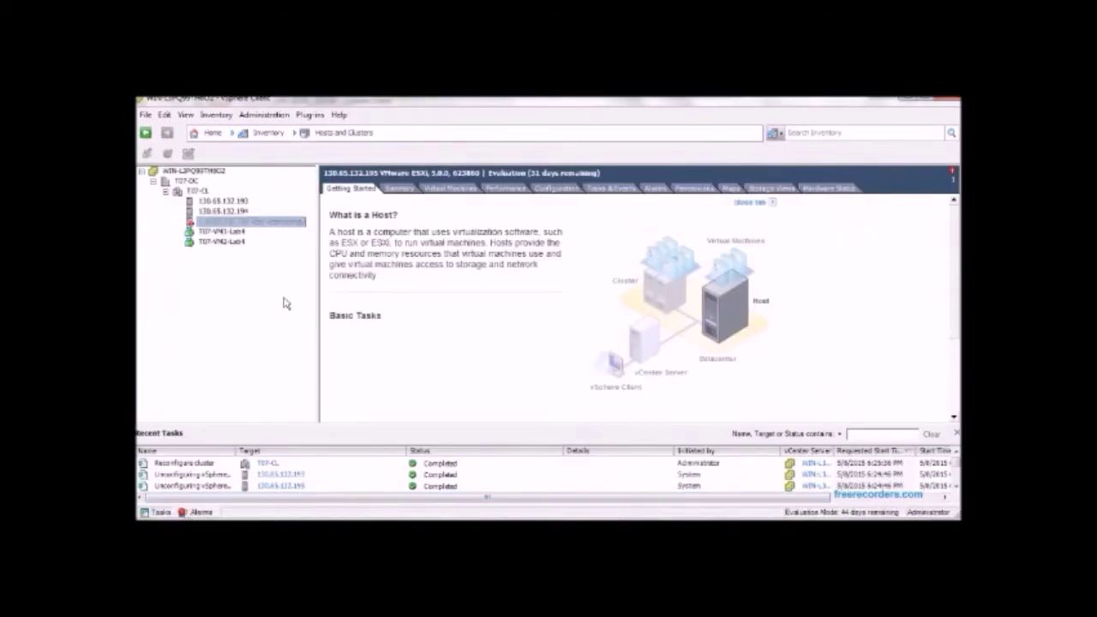
# Return to the ADMIN-VC vSphere Client and compare the memory and CPU details of T07-vHost03_132.193 and T07-vHost04_132.194.
pyautogui.hotkey('alt', 'Tab')
pyautogui.click(511, 193)
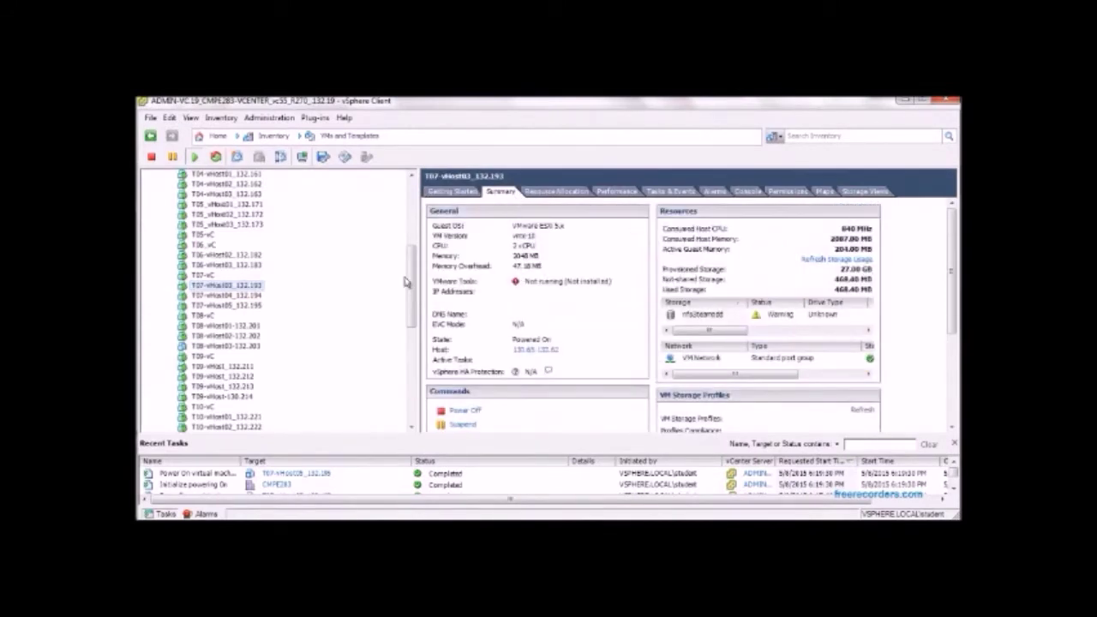
pyautogui.press('Down')
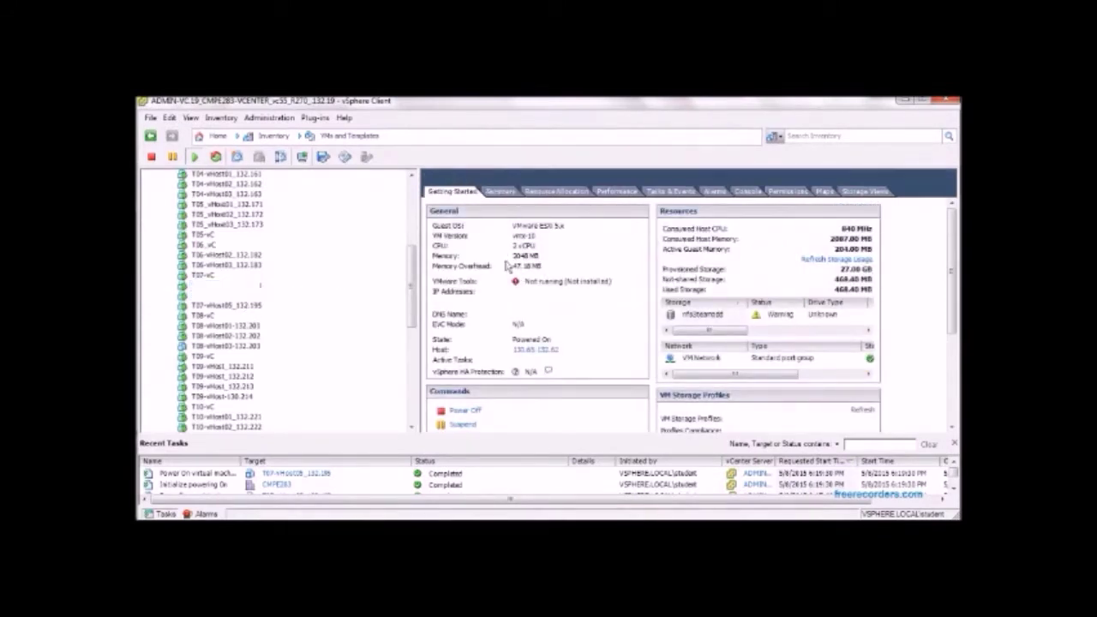
pyautogui.click(505, 196)
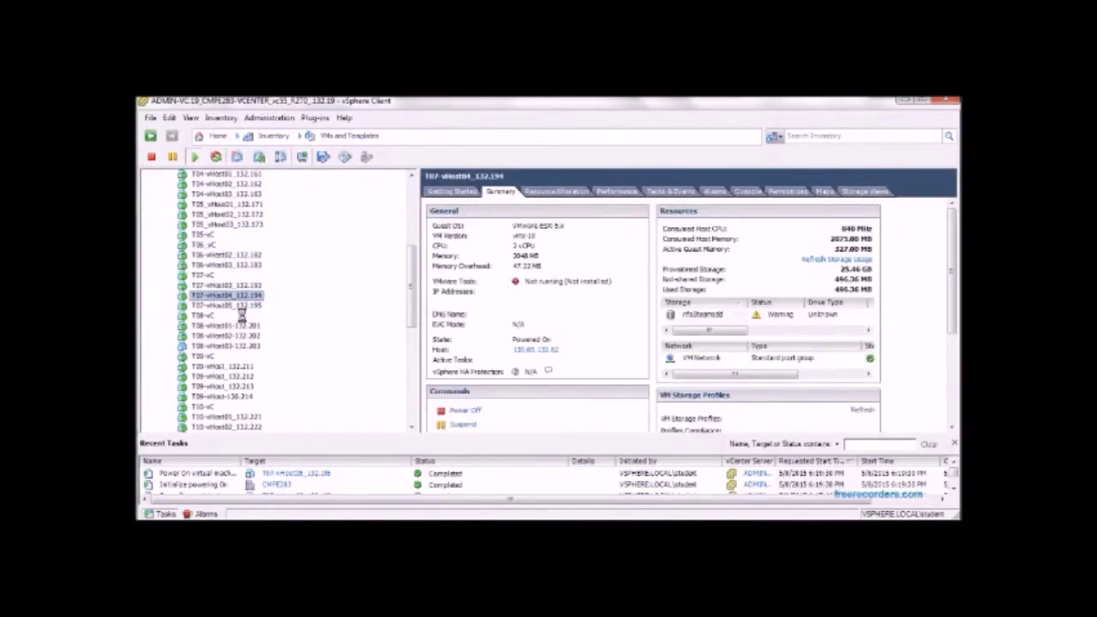
pyautogui.press('Down')
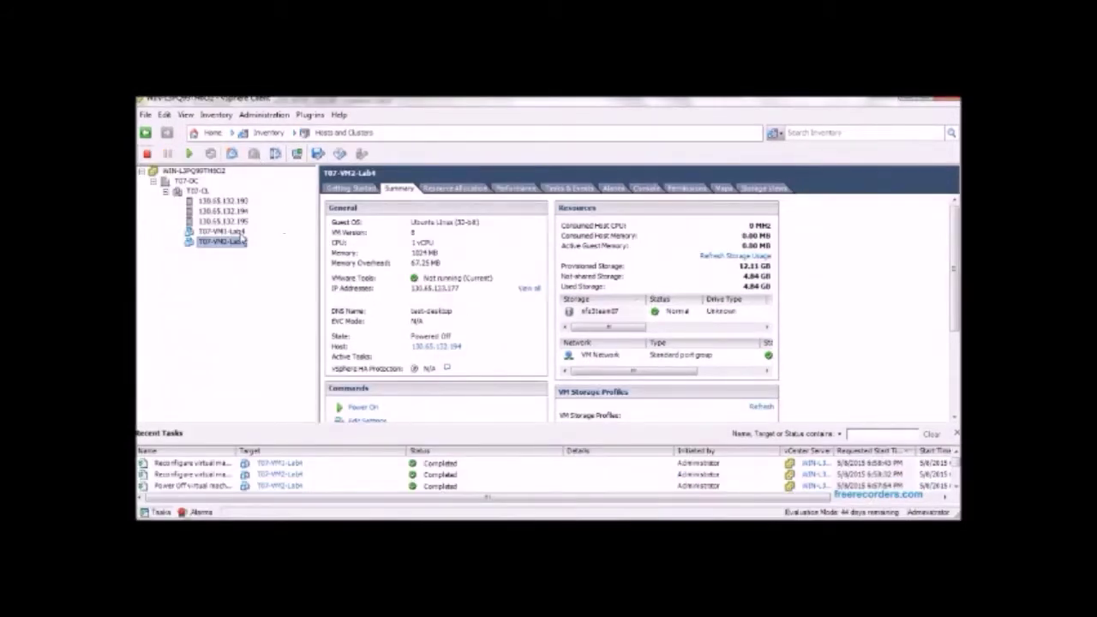
# Open the VMs and Templates inventory and start deploying a virtual machine from the T07-test-tem template.
pyautogui.click(238, 231)
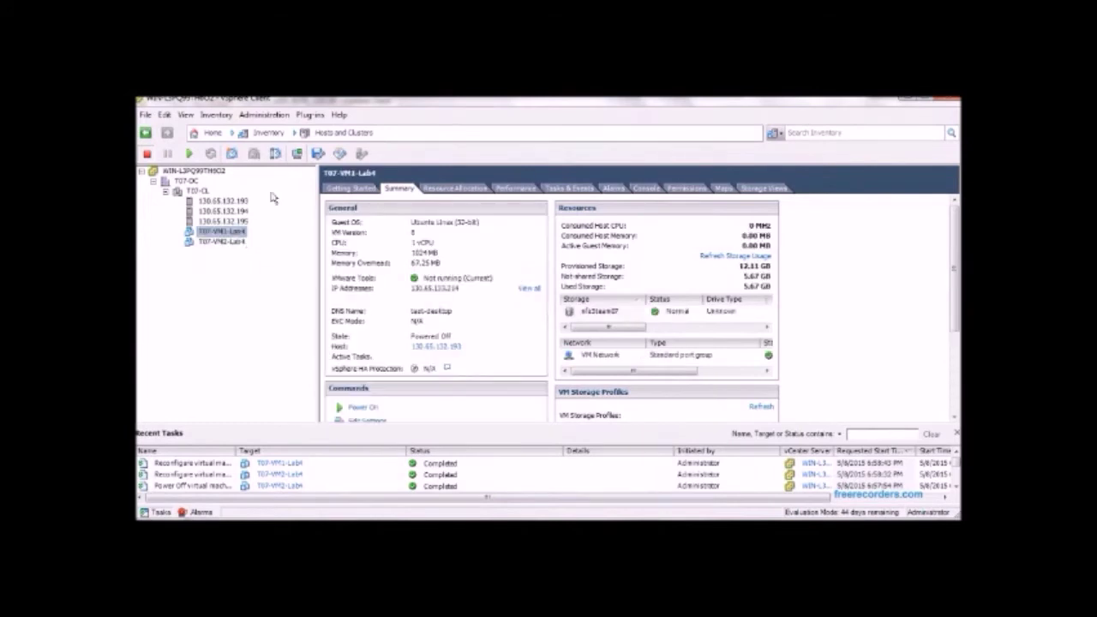
pyautogui.click(333, 137)
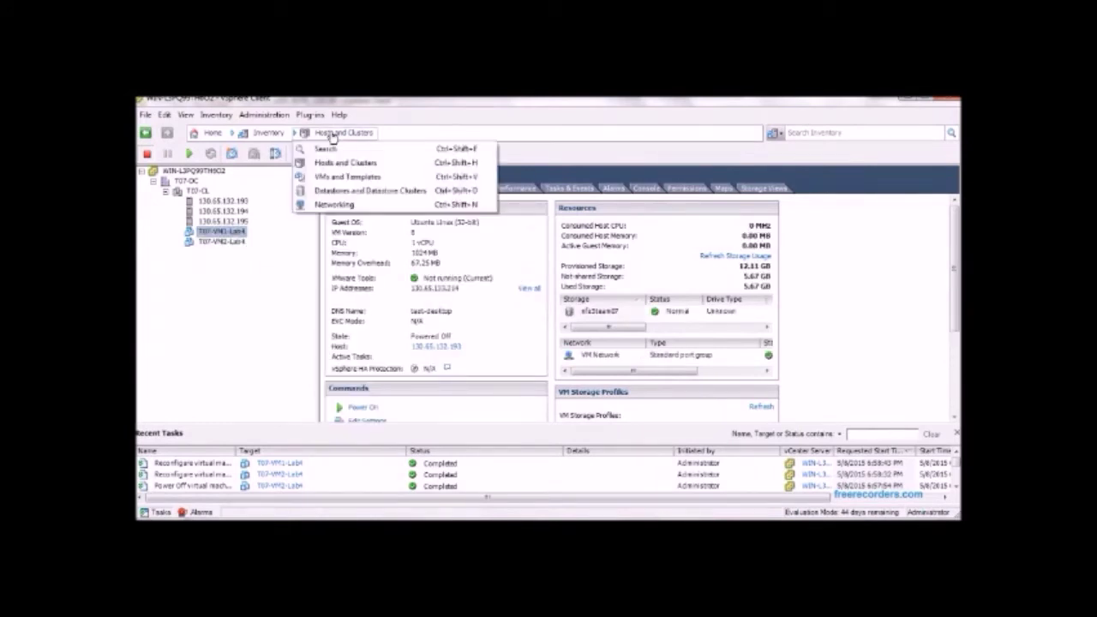
pyautogui.click(346, 178)
pyautogui.click(209, 190)
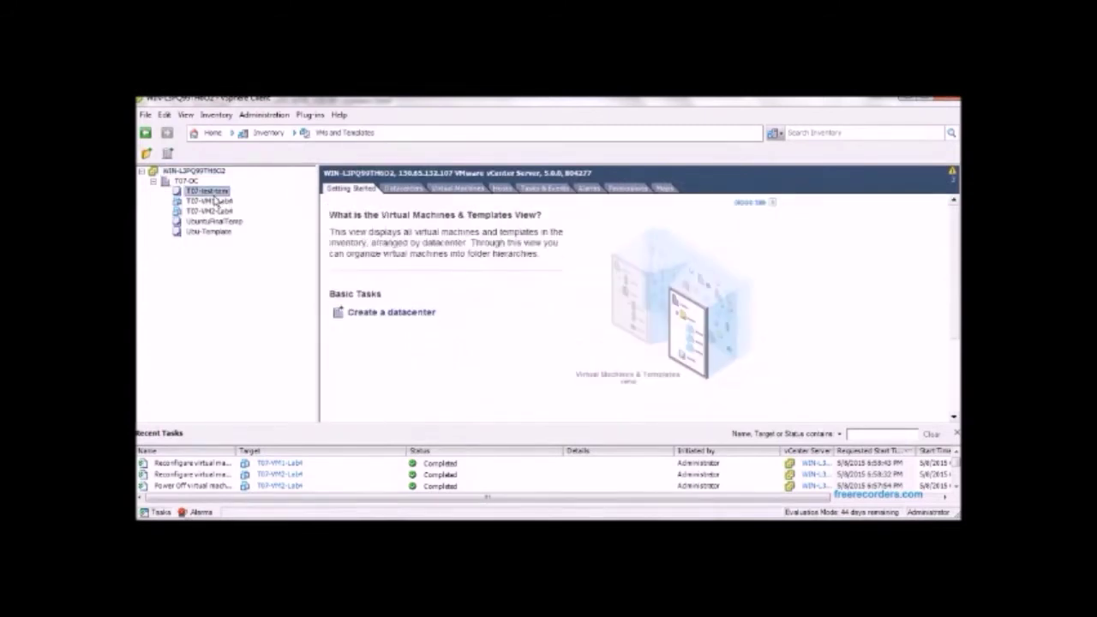
pyautogui.rightClick(210, 191)
pyautogui.click(264, 239)
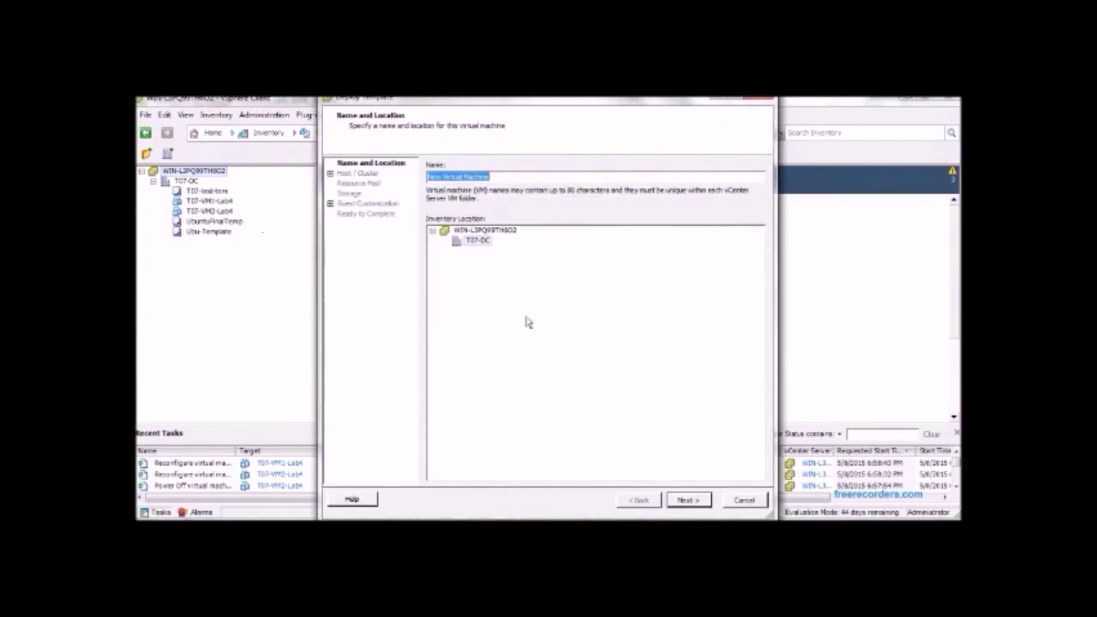
# Name the new virtual machine T07-VM3-Lab4 and accept datacenter T07-DC as its inventory location.
pyautogui.click(526, 180)
pyautogui.moveTo(526, 180); pyautogui.dragTo(279, 179)
pyautogui.press('BackSpace')
pyautogui.write('T07-Vm')
pyautogui.press('BackSpace')
pyautogui.write('M')
pyautogui.write('1-L')
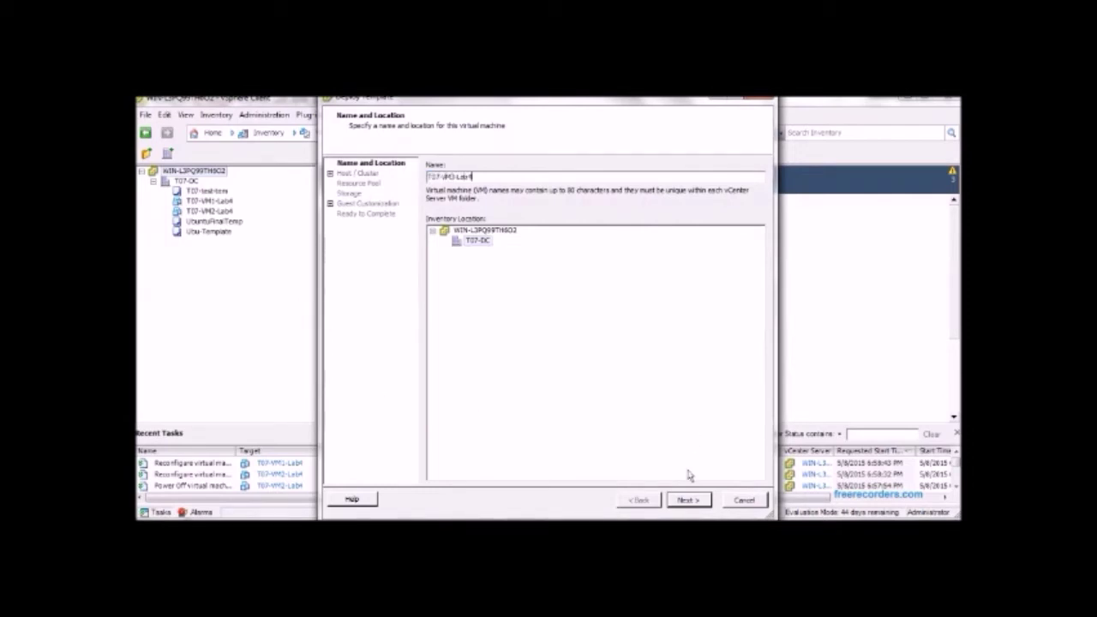
pyautogui.click(688, 500)
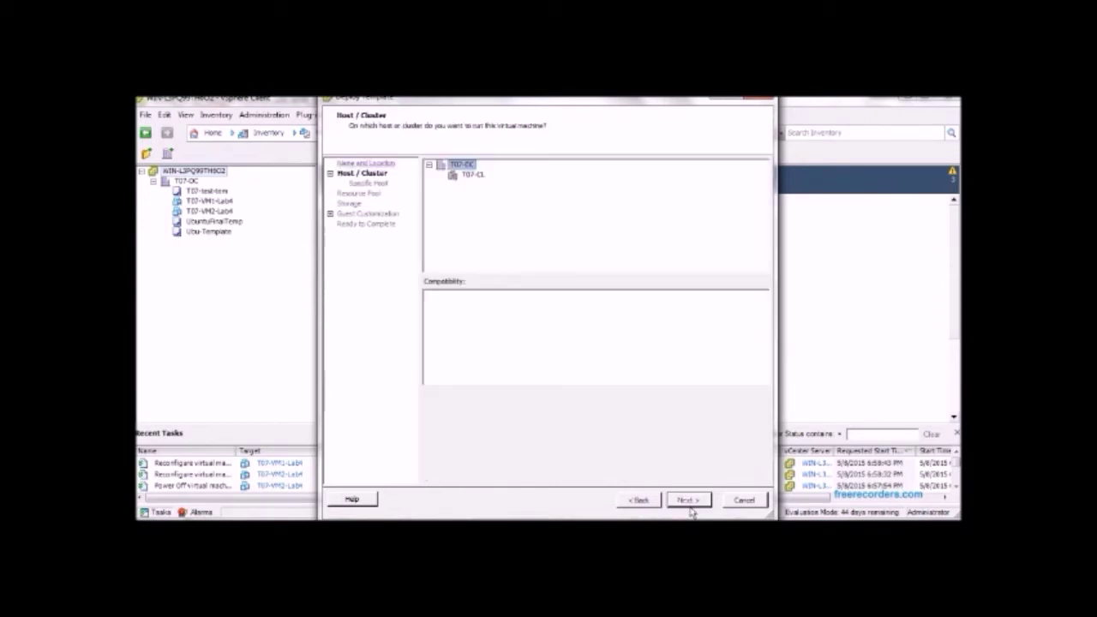
# Deploy the virtual machine on cluster T07-CL with datastore nfs3team07, the same disk format as the source and no guest customization.
pyautogui.click(474, 178)
pyautogui.click(686, 505)
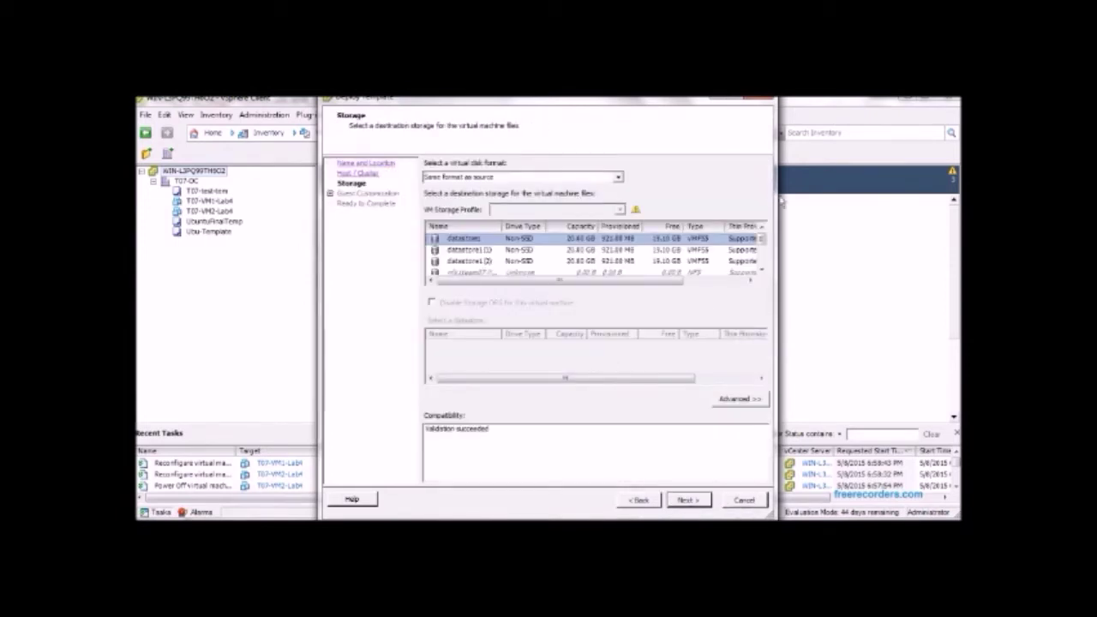
pyautogui.click(761, 270)
pyautogui.click(761, 271)
pyautogui.click(648, 272)
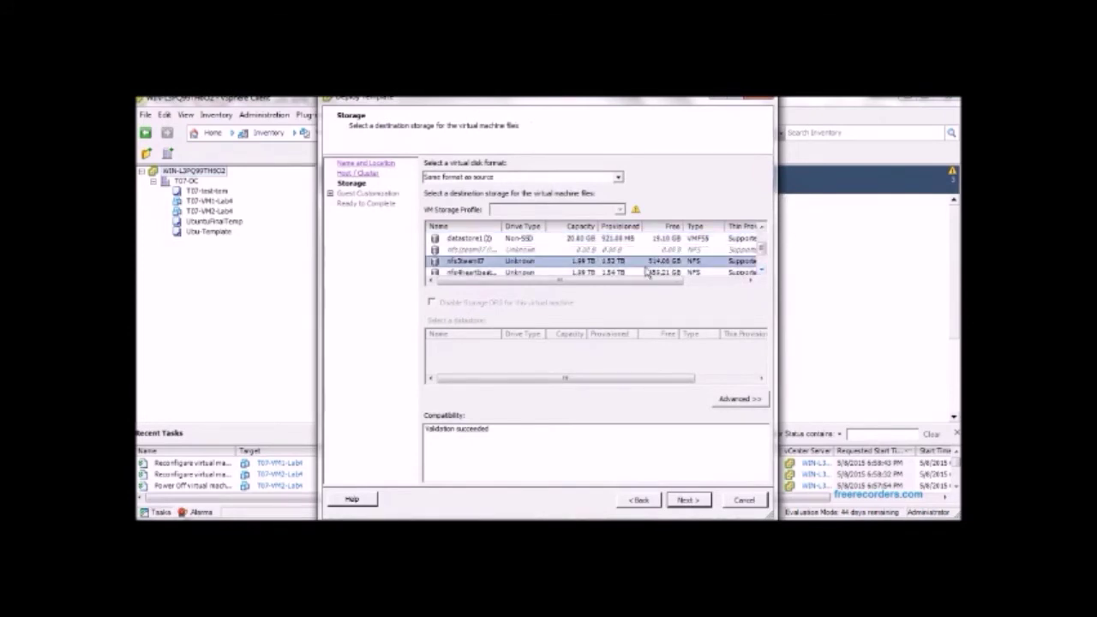
pyautogui.click(690, 505)
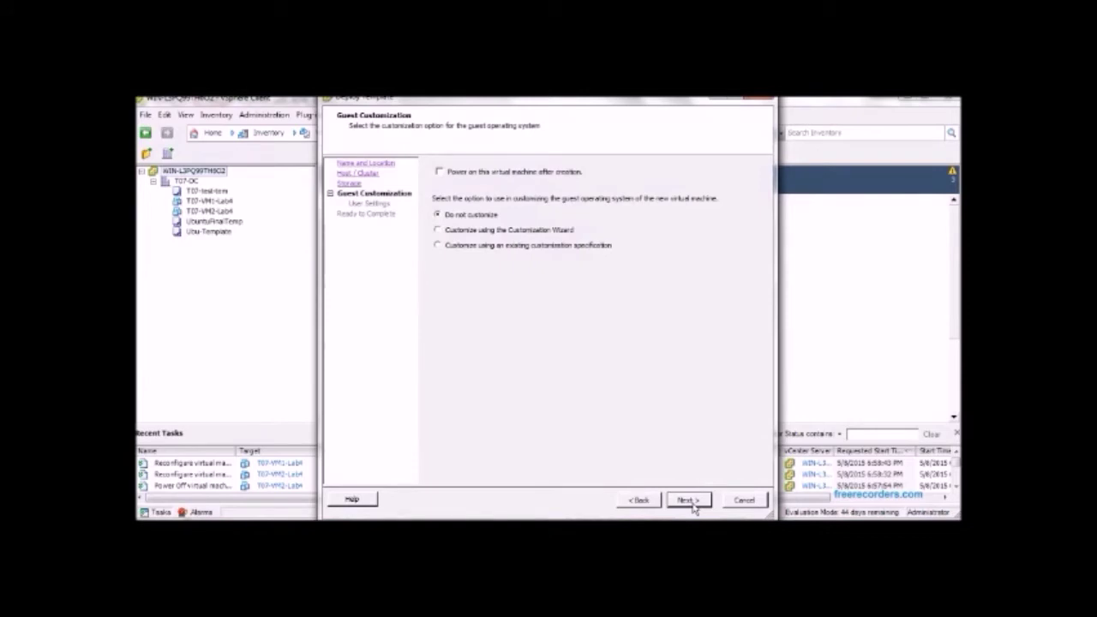
pyautogui.click(689, 502)
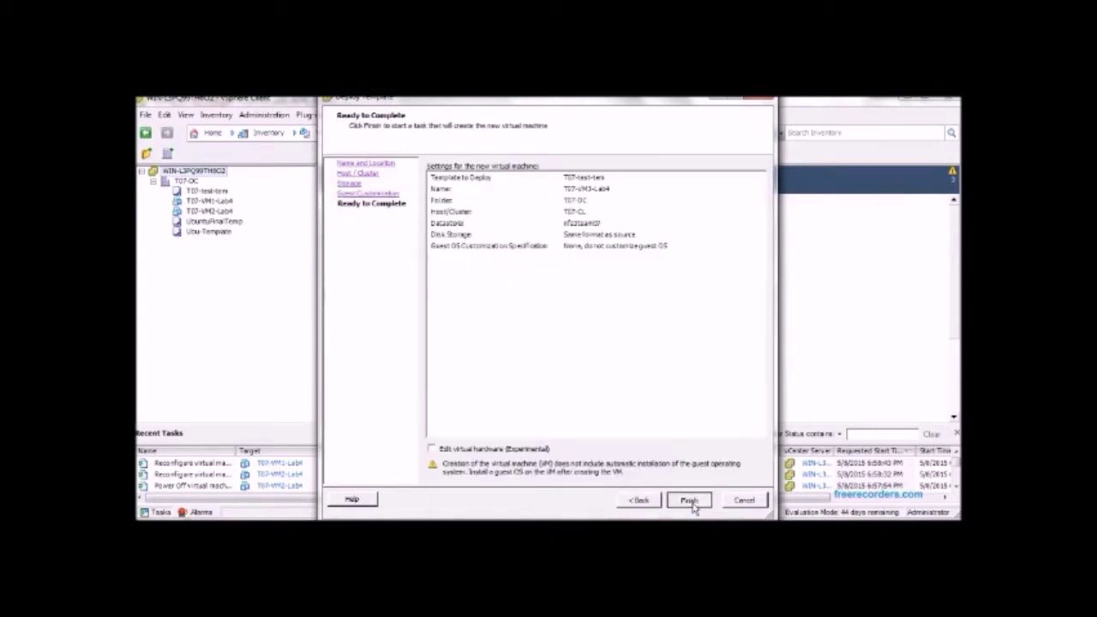
pyautogui.click(690, 501)
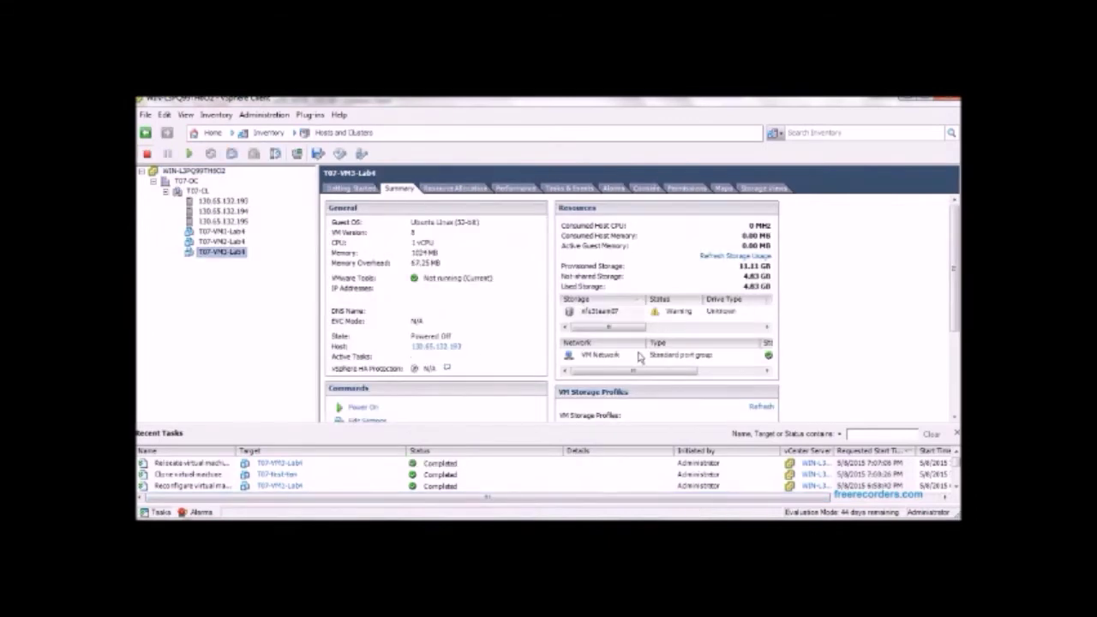
# Compare the summaries of the three Lab4 virtual machines and set the memory of T07-VM1-Lab4 to 2 GB.
pyautogui.click(221, 232)
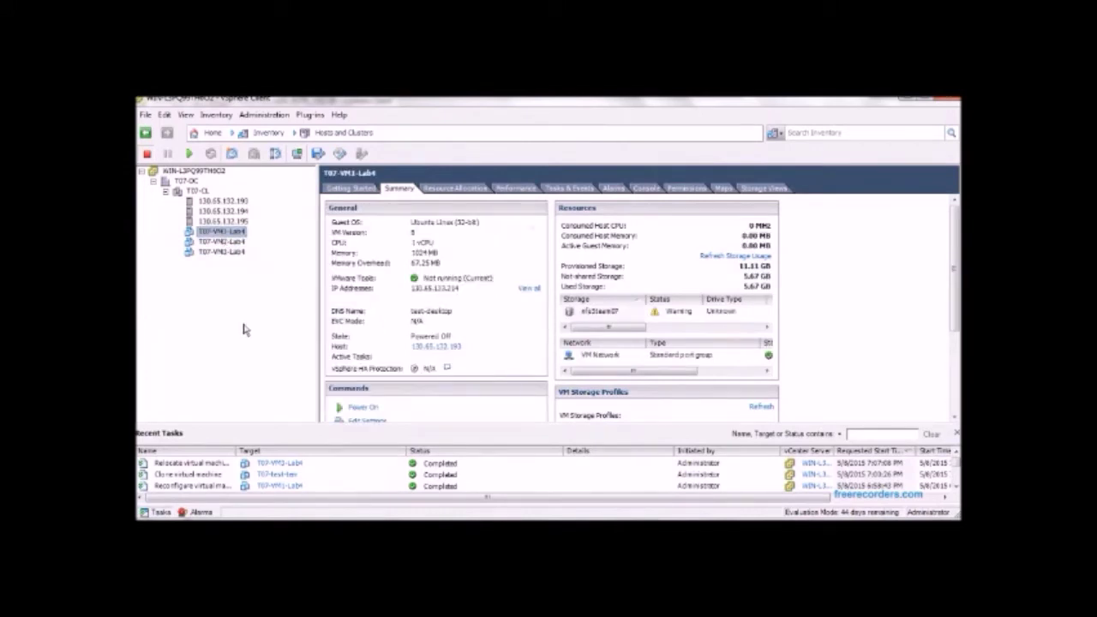
pyautogui.click(237, 253)
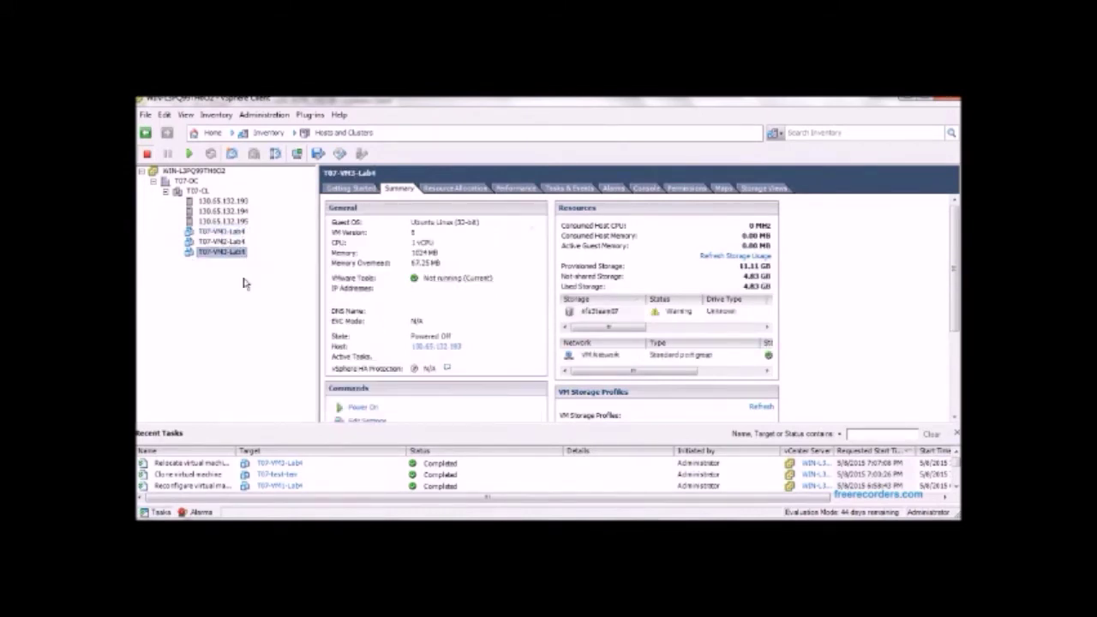
pyautogui.click(221, 243)
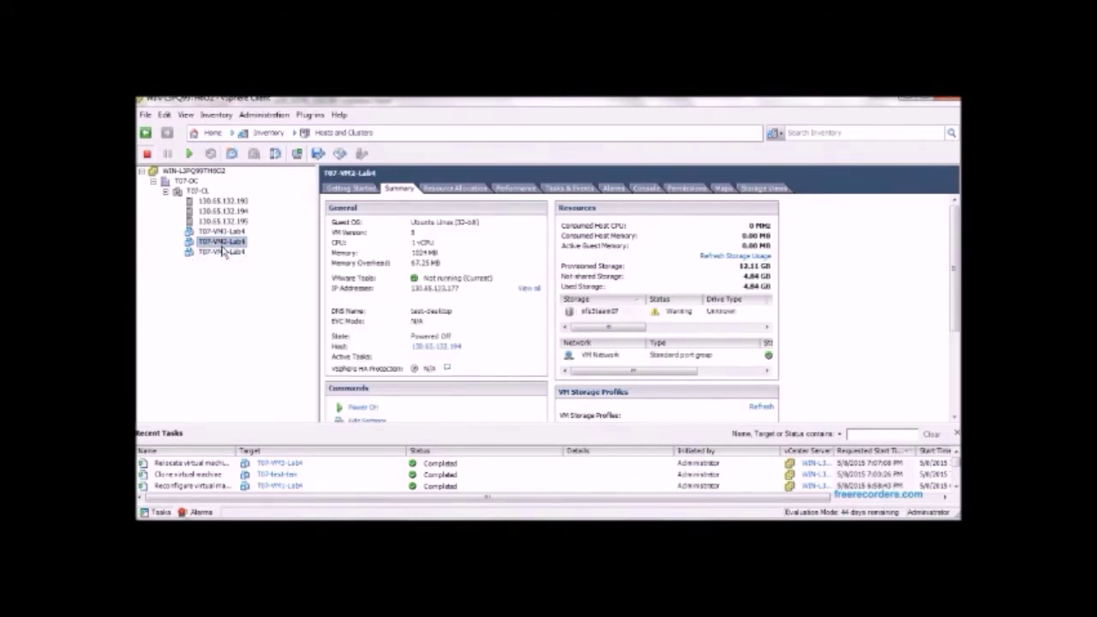
pyautogui.rightClick(225, 231)
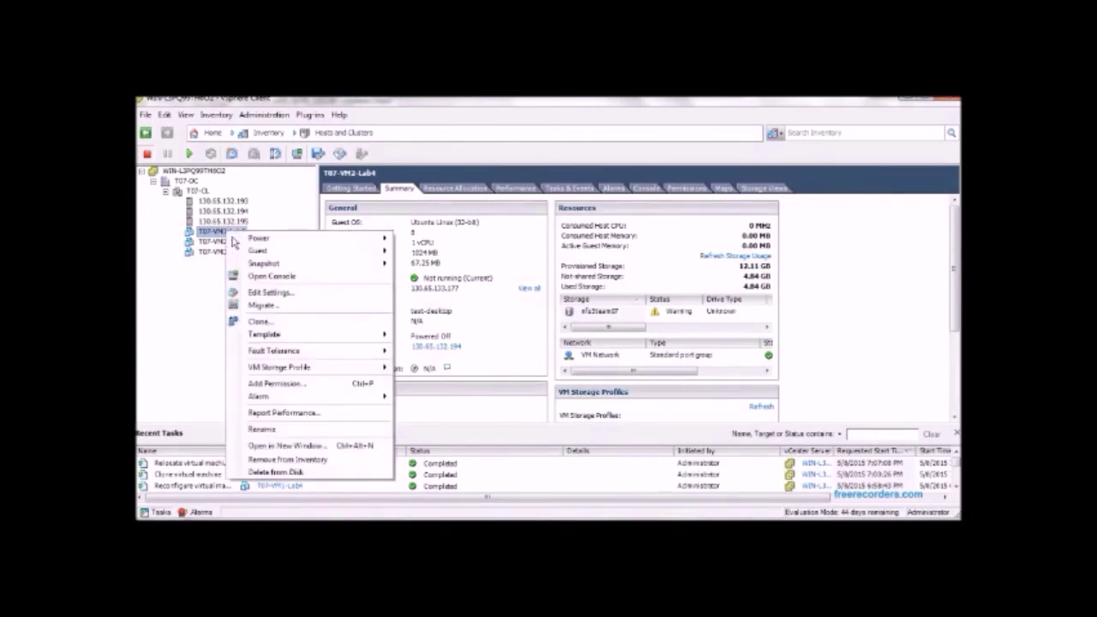
pyautogui.click(295, 296)
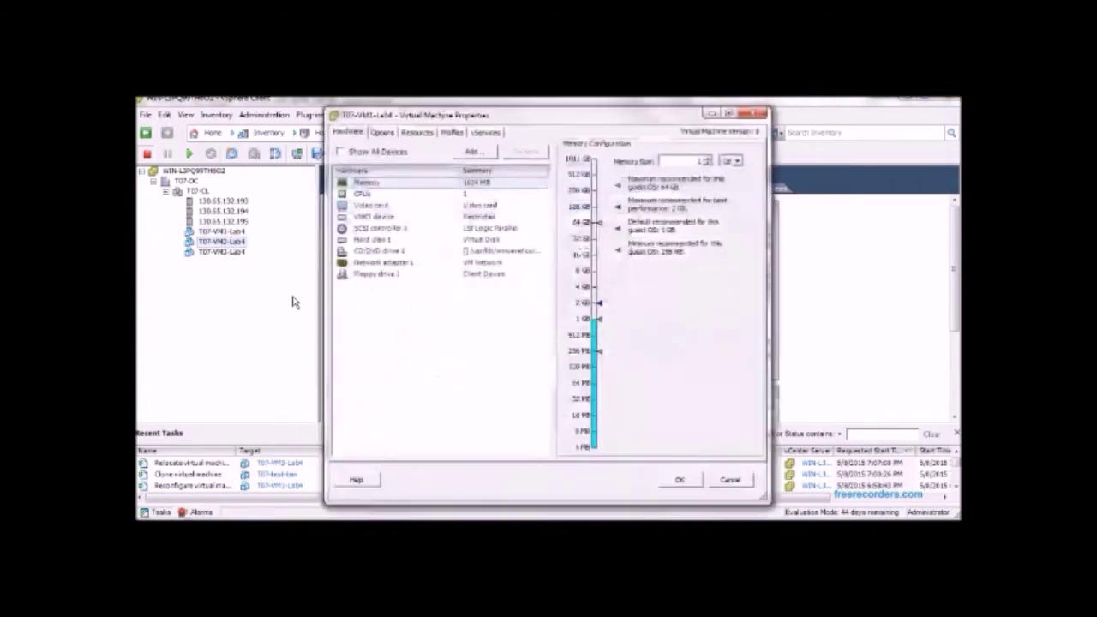
pyautogui.click(707, 159)
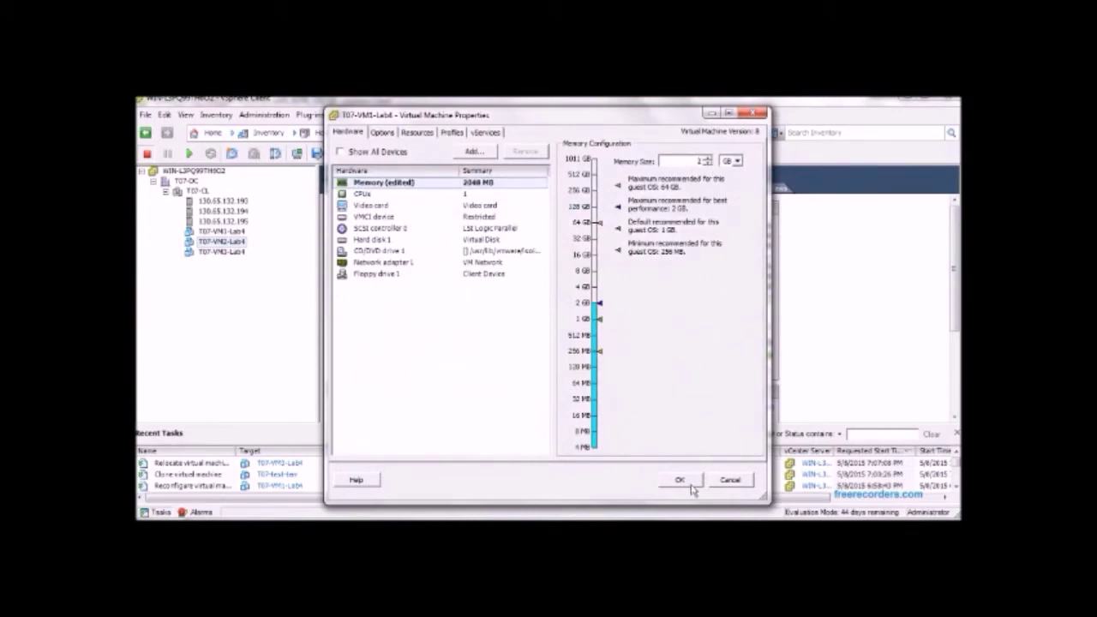
pyautogui.click(691, 483)
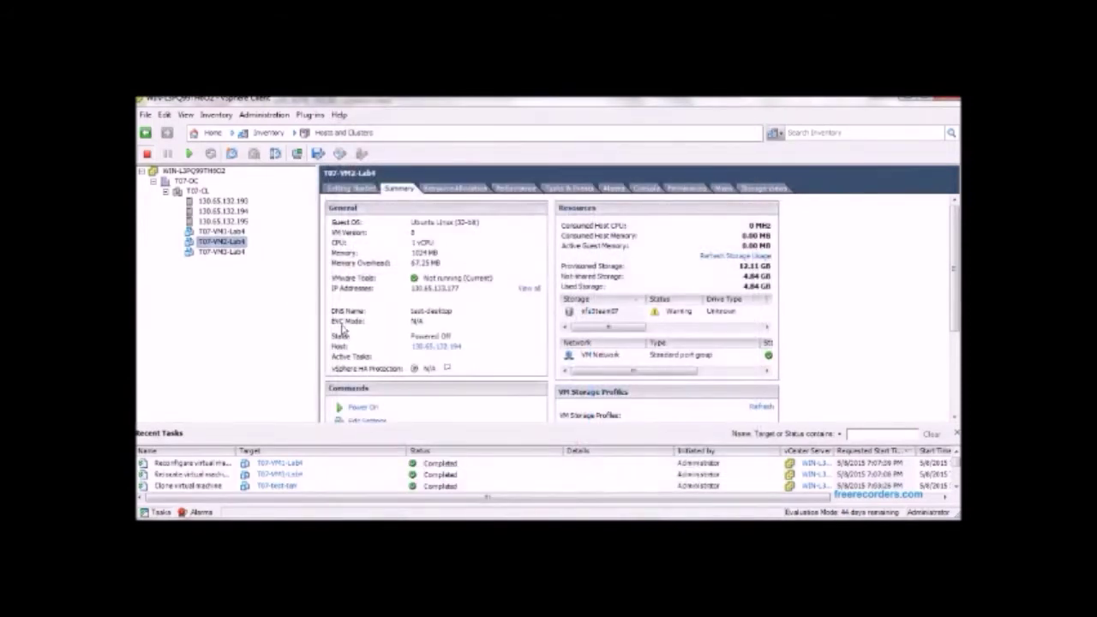
# Set the memory of virtual machine T07-VM2-Lab4 to 2 GB.
pyautogui.click(221, 232)
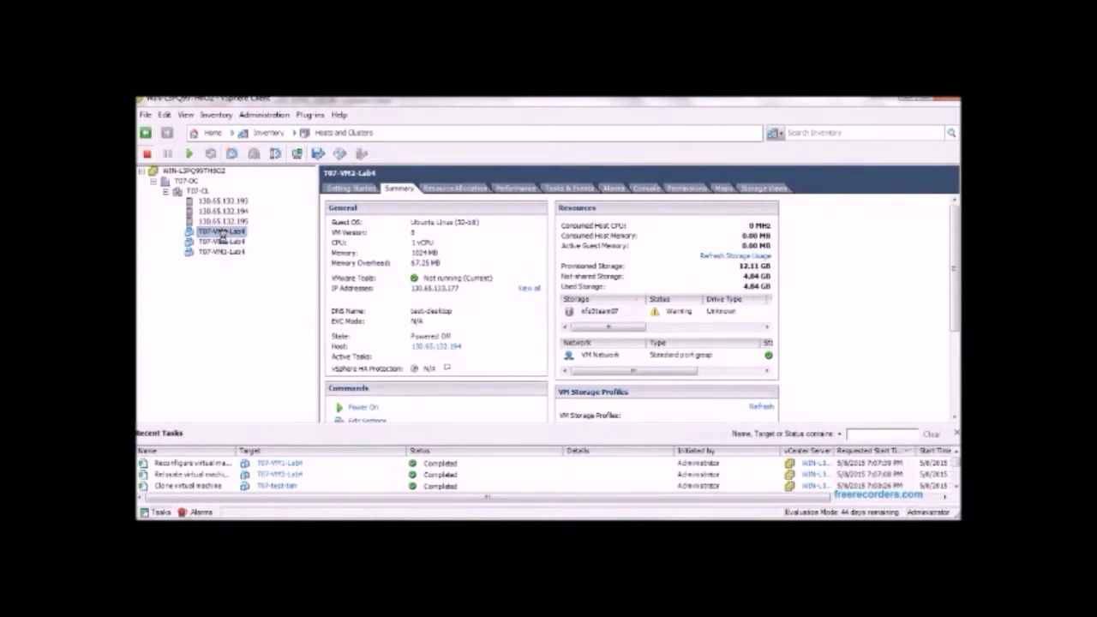
pyautogui.click(223, 241)
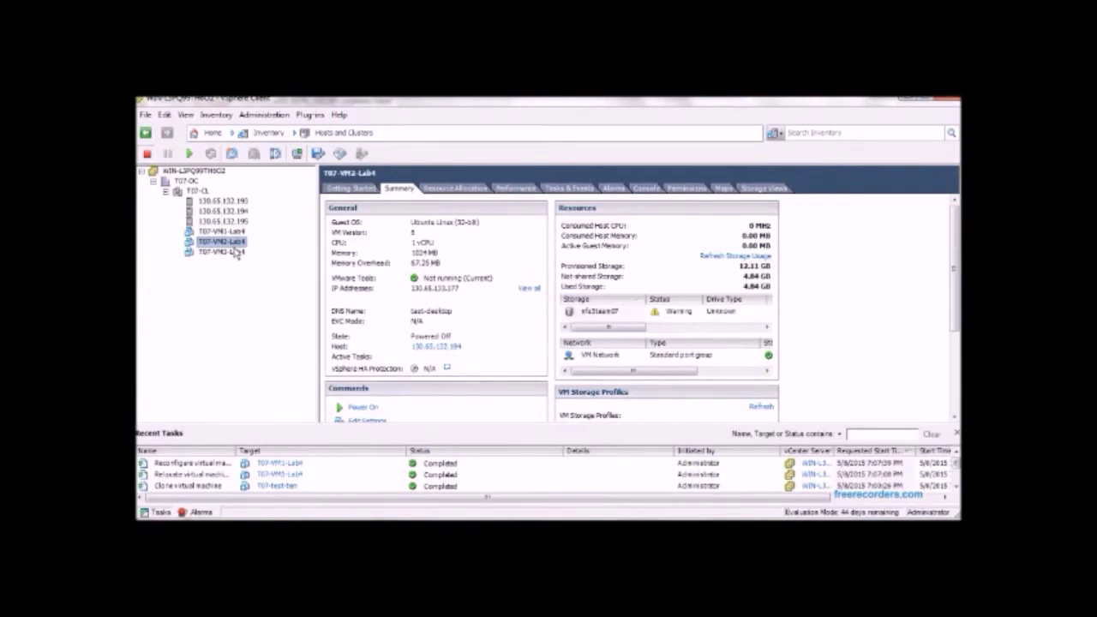
pyautogui.rightClick(227, 242)
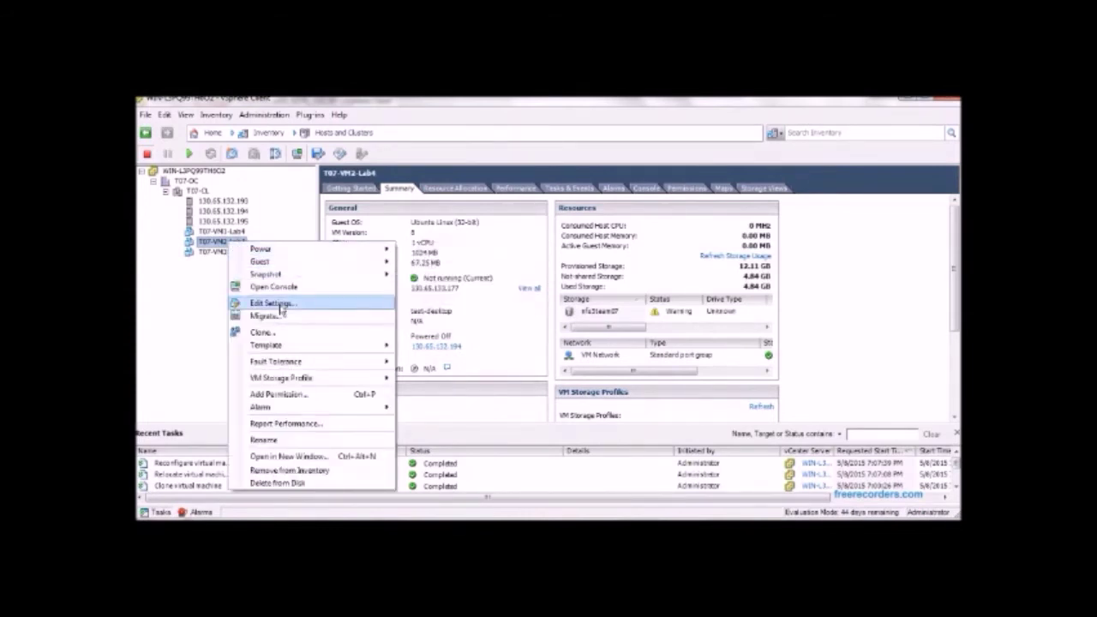
pyautogui.click(346, 309)
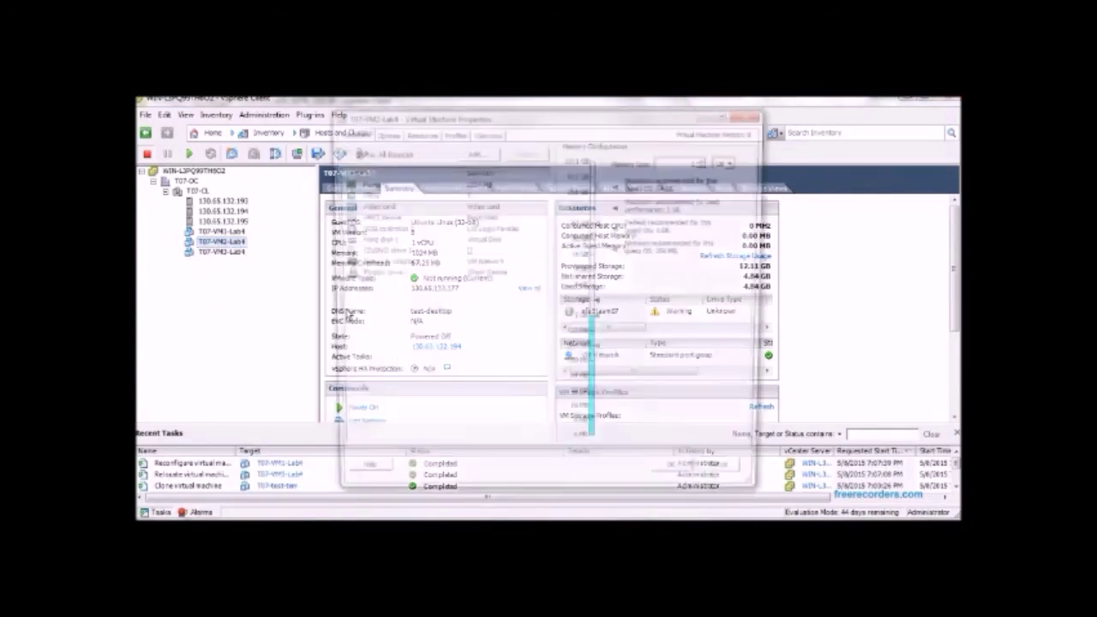
pyautogui.click(708, 158)
pyautogui.click(681, 482)
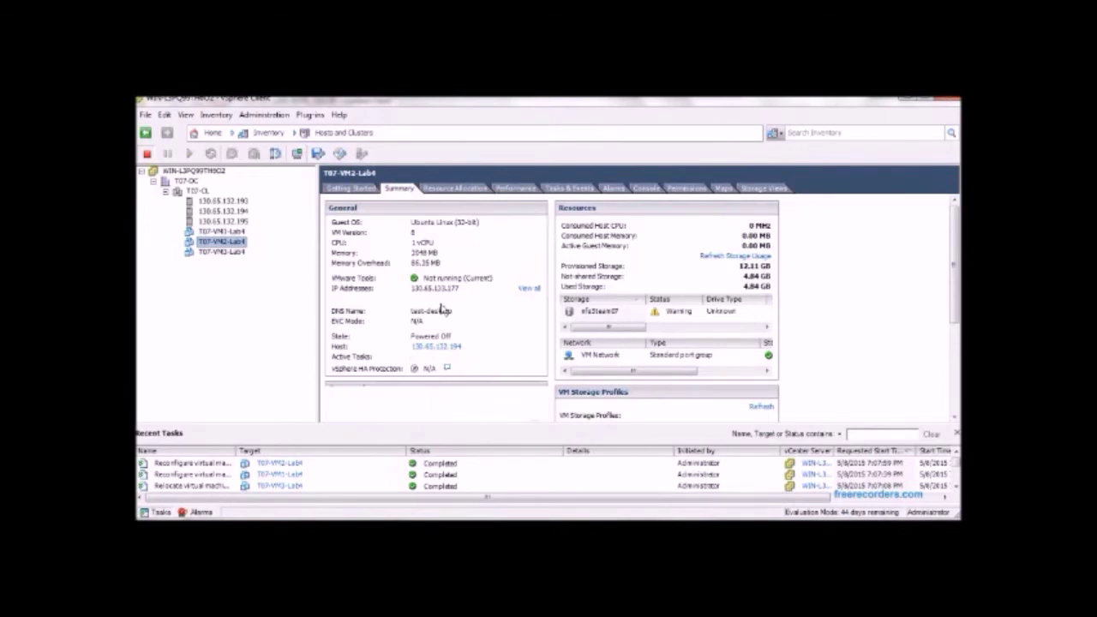
# Check the memory of the Lab4 virtual machines and set the memory of T07-VM3-Lab4 to 3 GB.
pyautogui.click(236, 252)
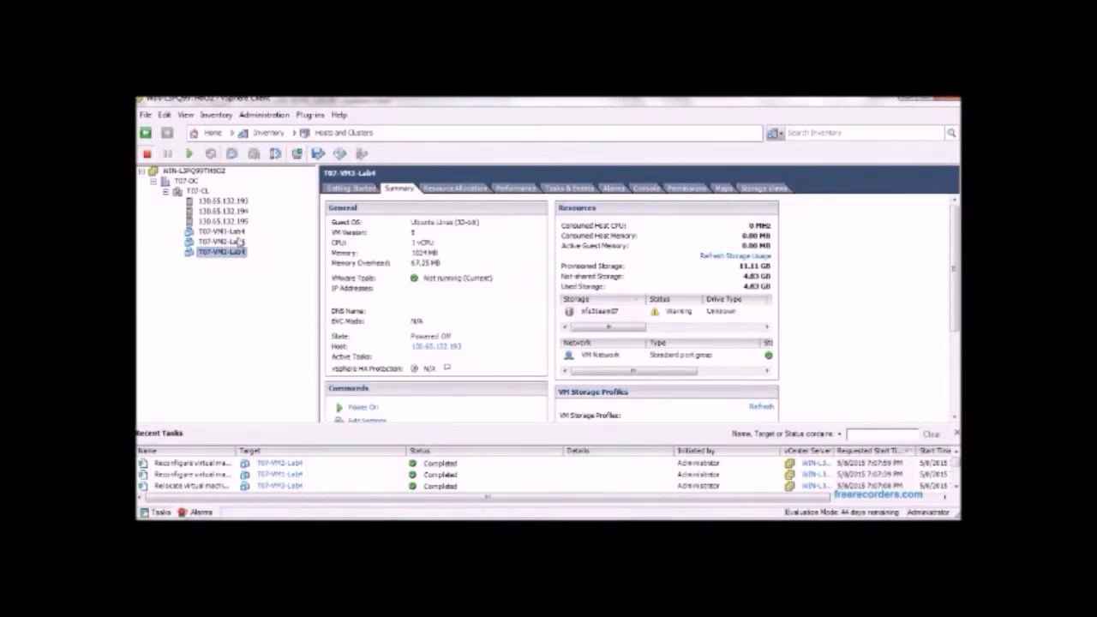
pyautogui.click(233, 231)
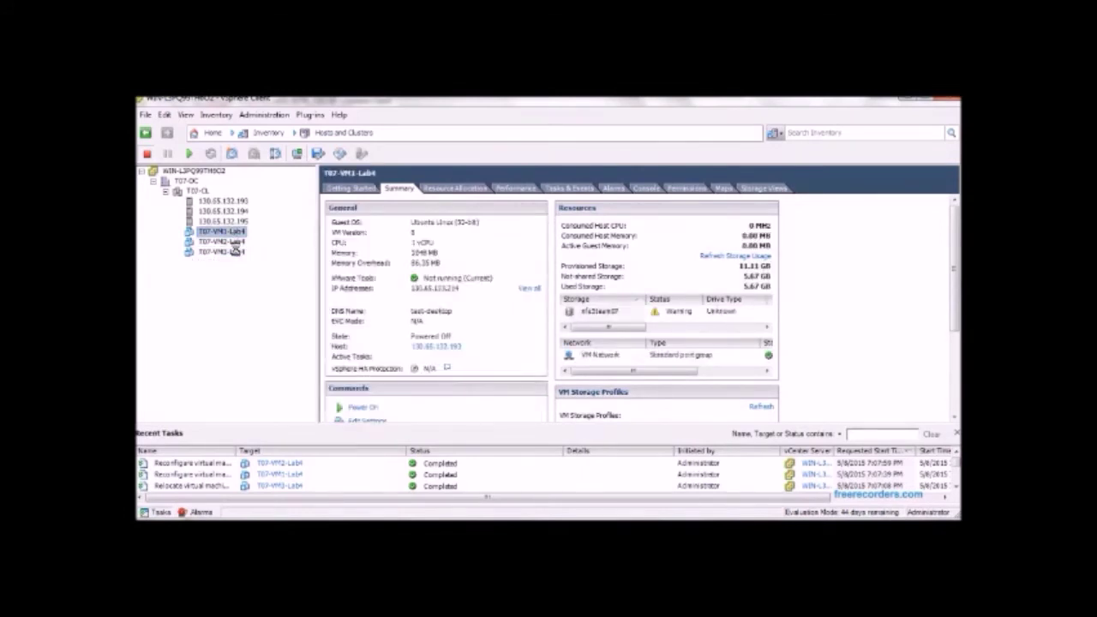
pyautogui.click(232, 244)
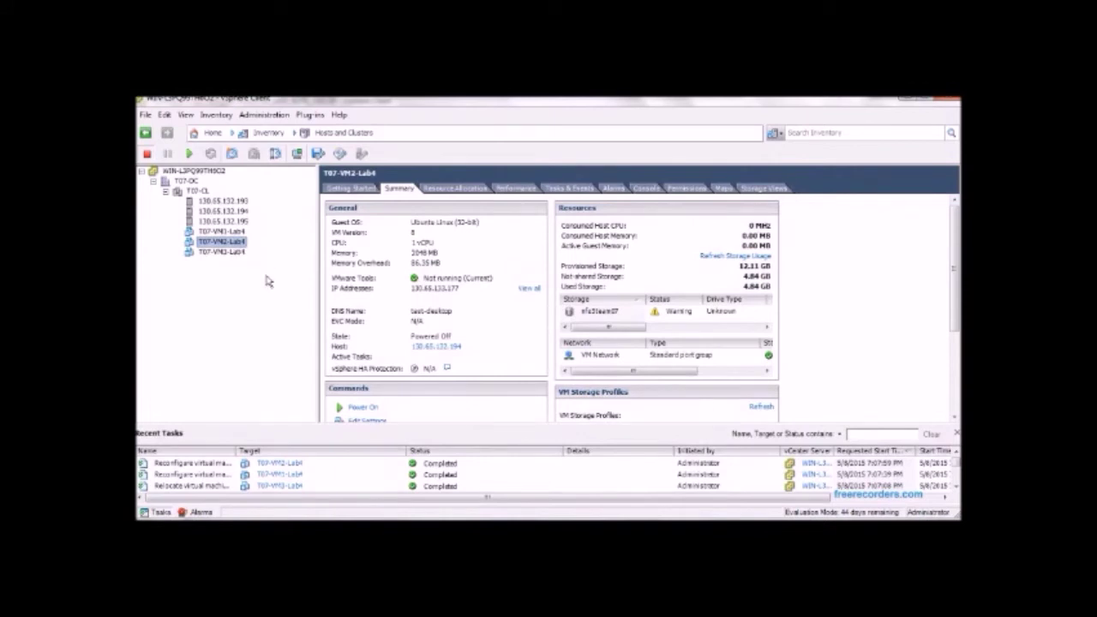
pyautogui.click(236, 254)
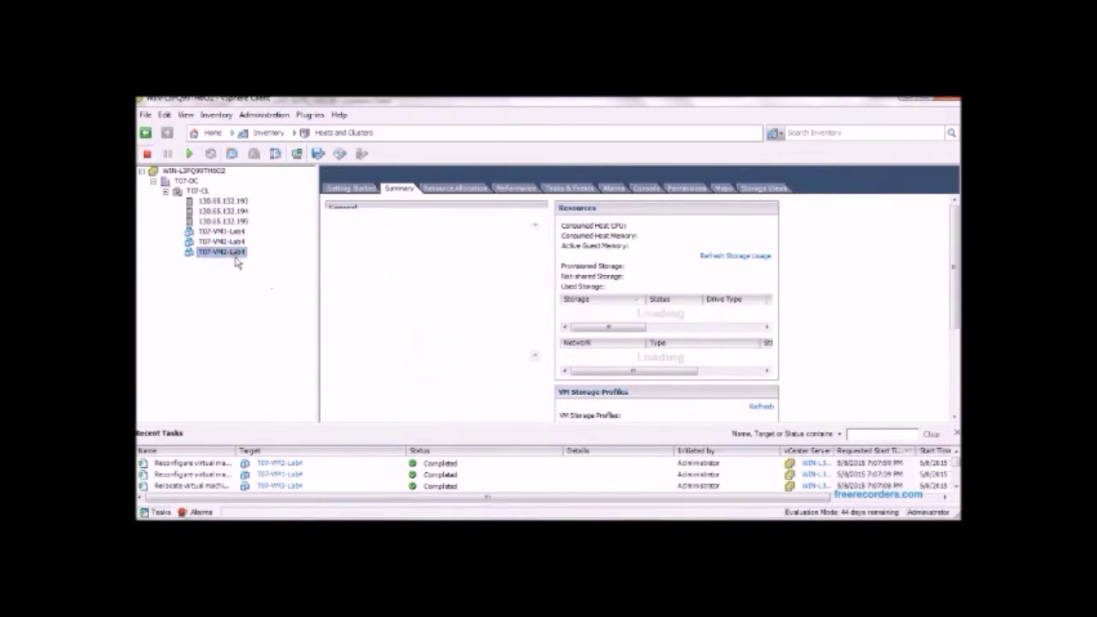
pyautogui.rightClick(224, 253)
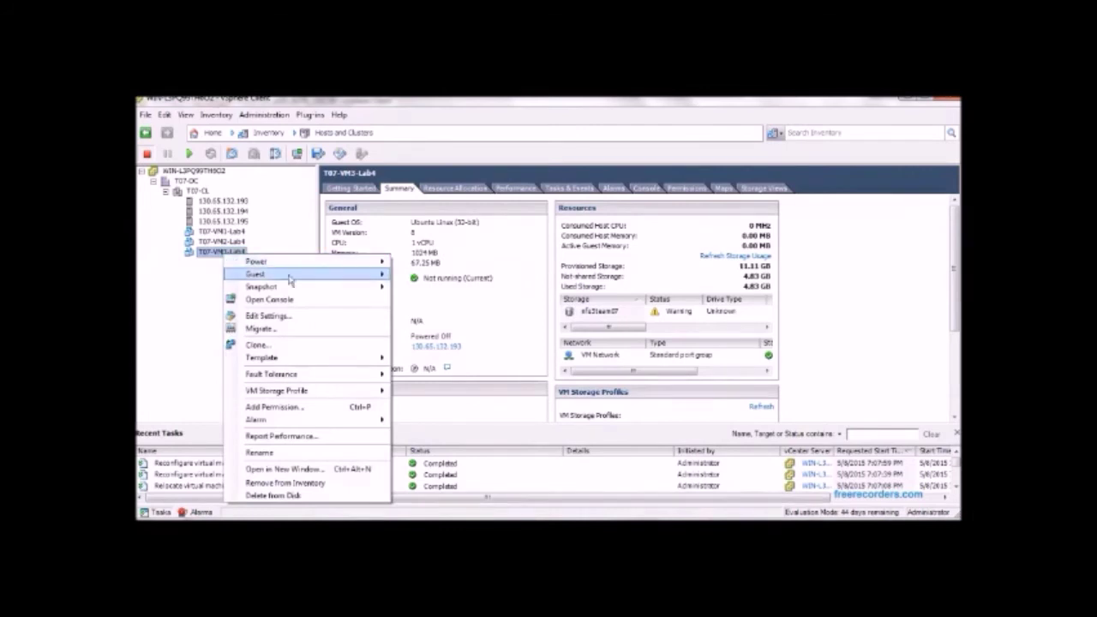
pyautogui.click(267, 316)
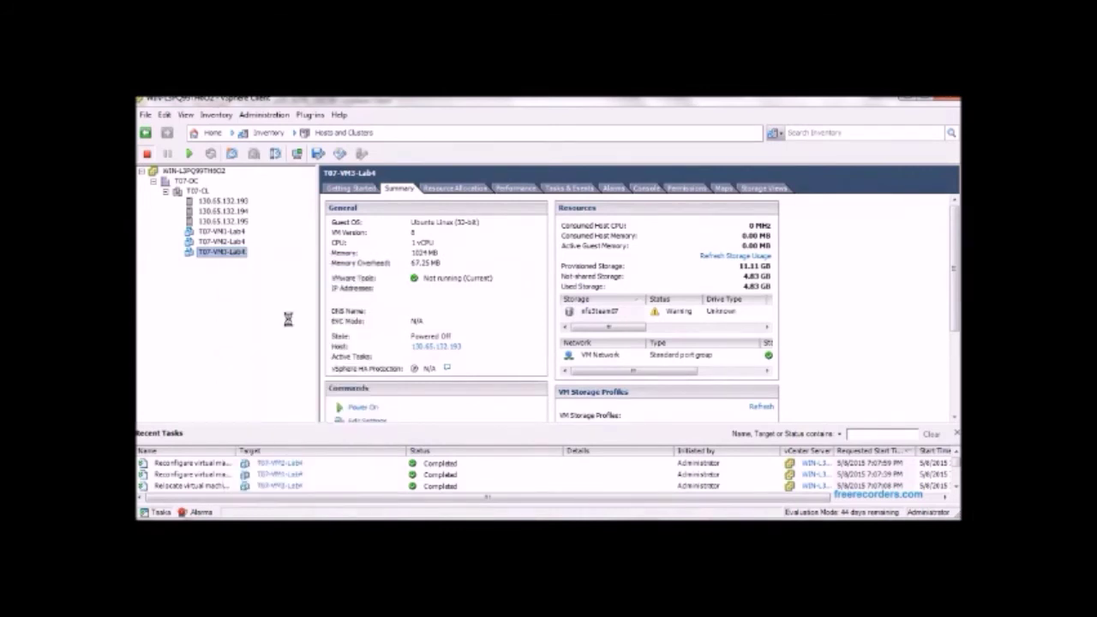
pyautogui.click(708, 159)
pyautogui.click(708, 159)
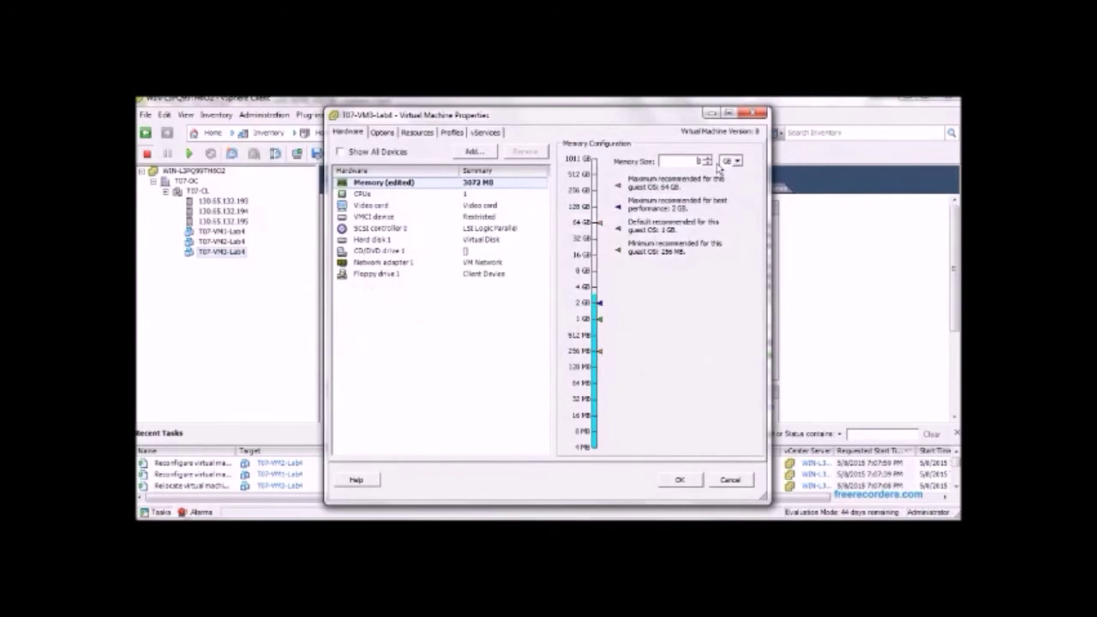
pyautogui.click(679, 480)
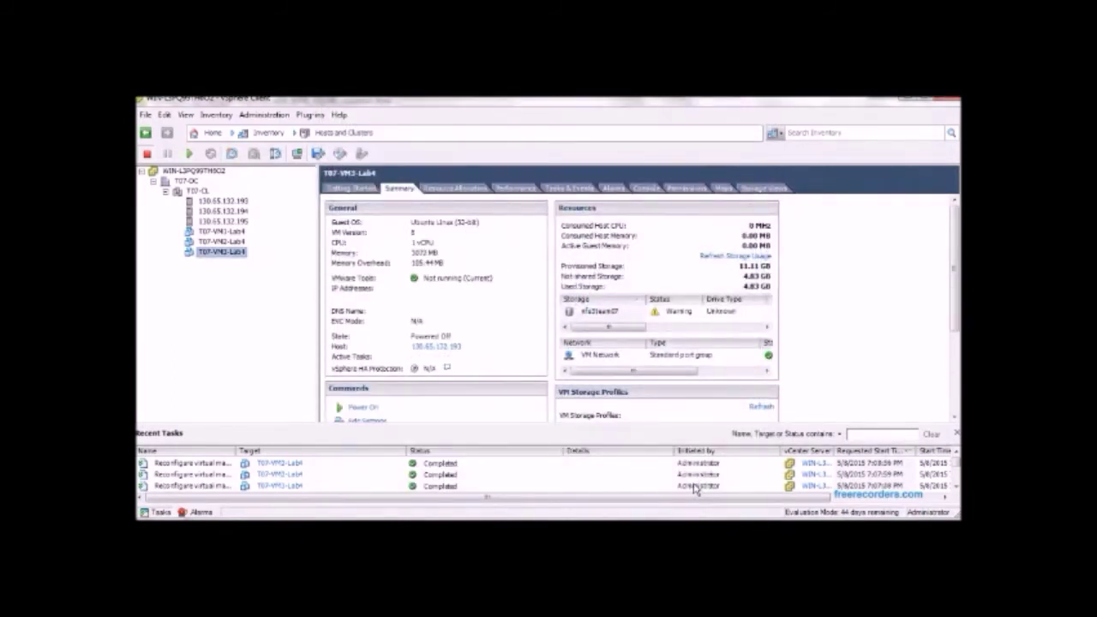
# Power on virtual machine T07-VM1-Lab4 in cluster T07-CL.
pyautogui.click(228, 244)
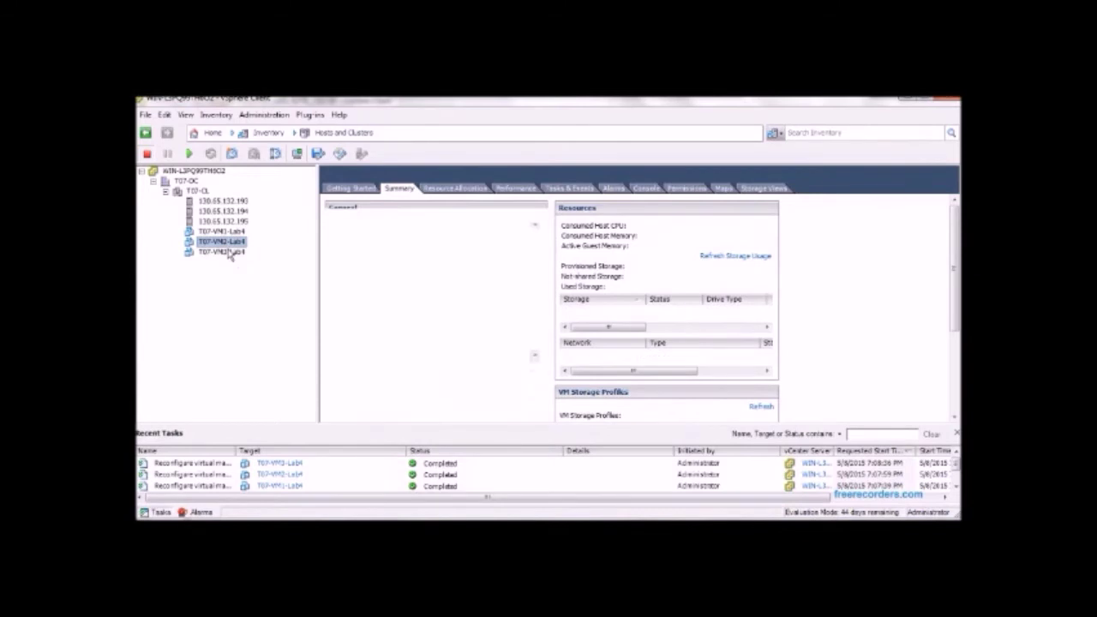
pyautogui.click(226, 234)
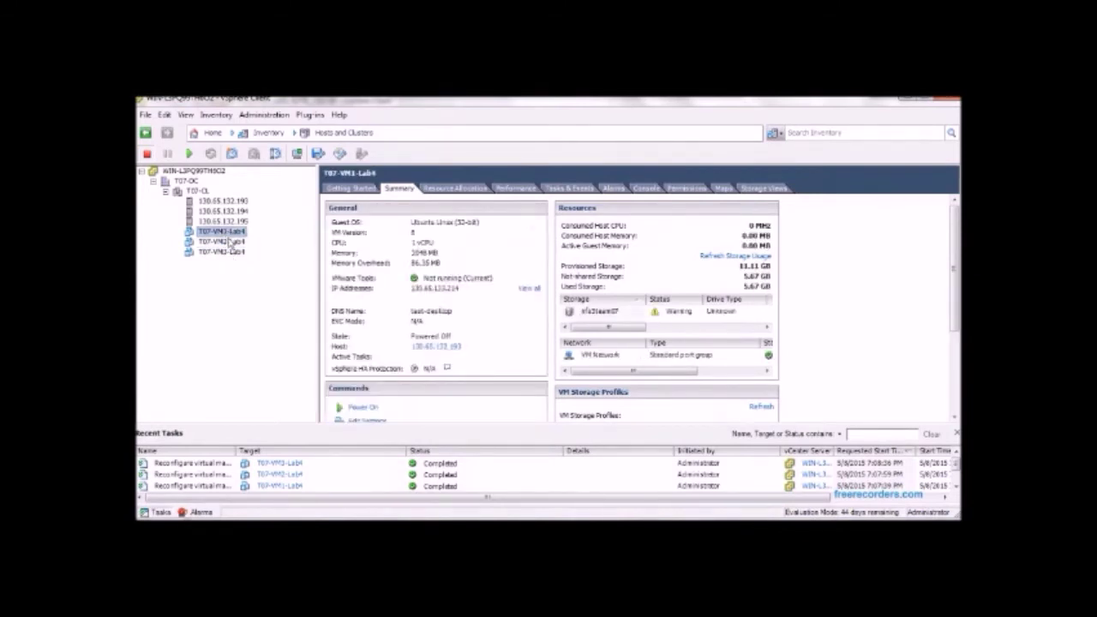
pyautogui.rightClick(224, 232)
pyautogui.moveTo(247, 238)
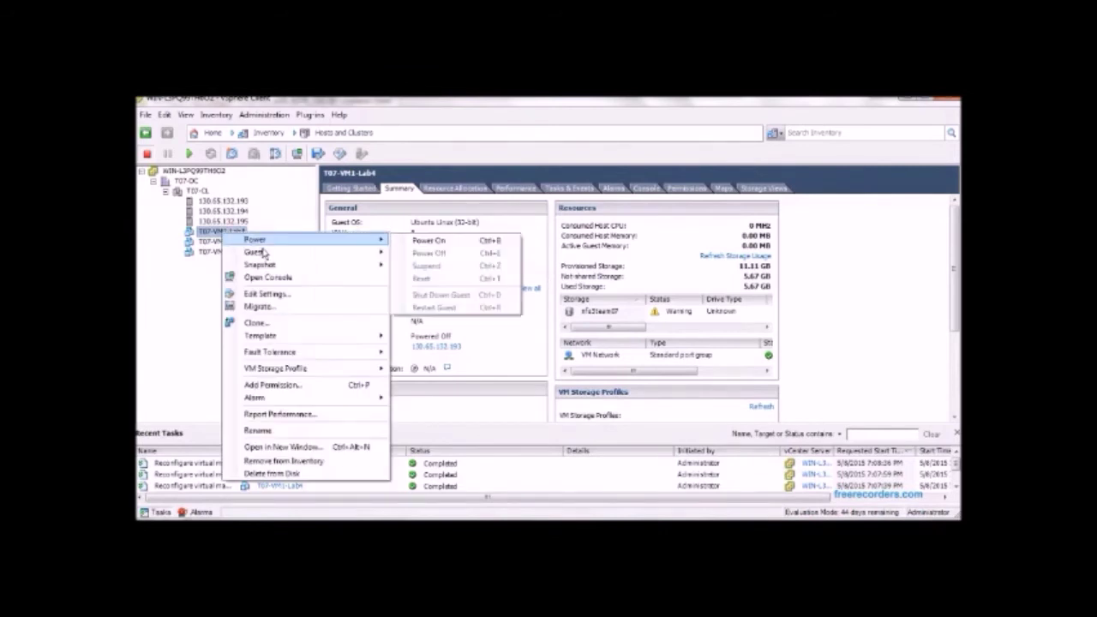
pyautogui.click(436, 239)
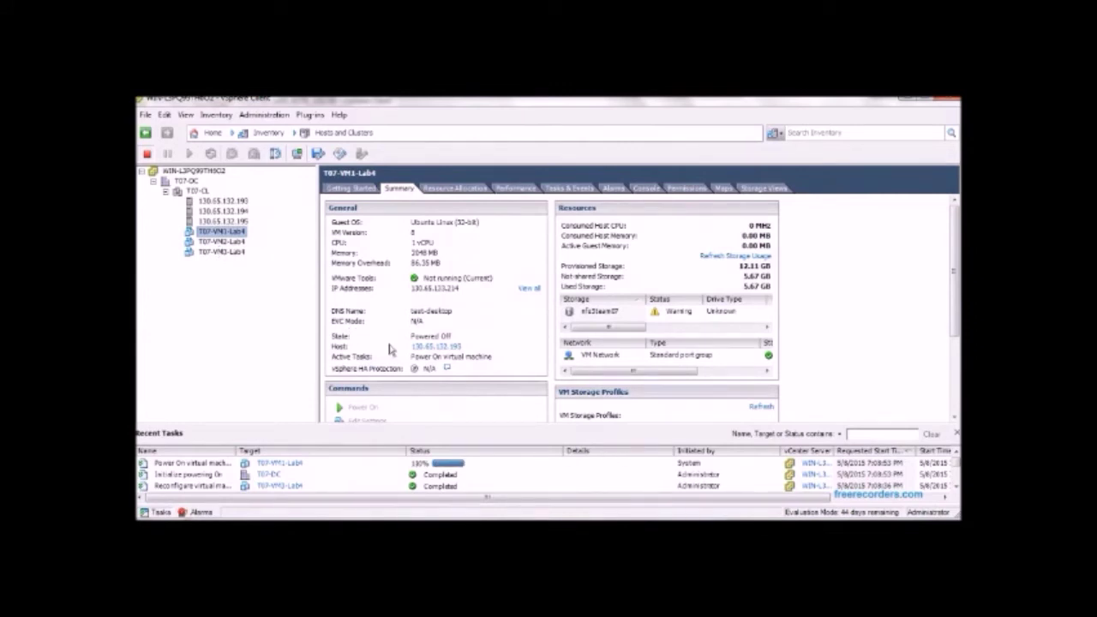
# Power on virtual machine T07-VM2-Lab4 in cluster T07-CL.
pyautogui.rightClick(232, 245)
pyautogui.moveTo(257, 248)
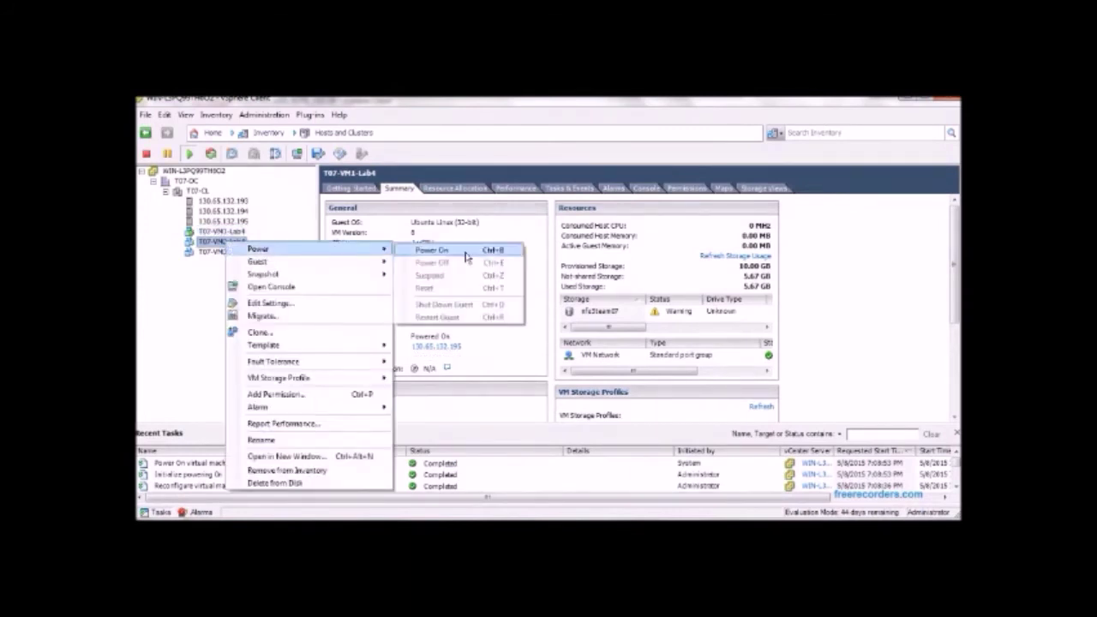
pyautogui.click(467, 250)
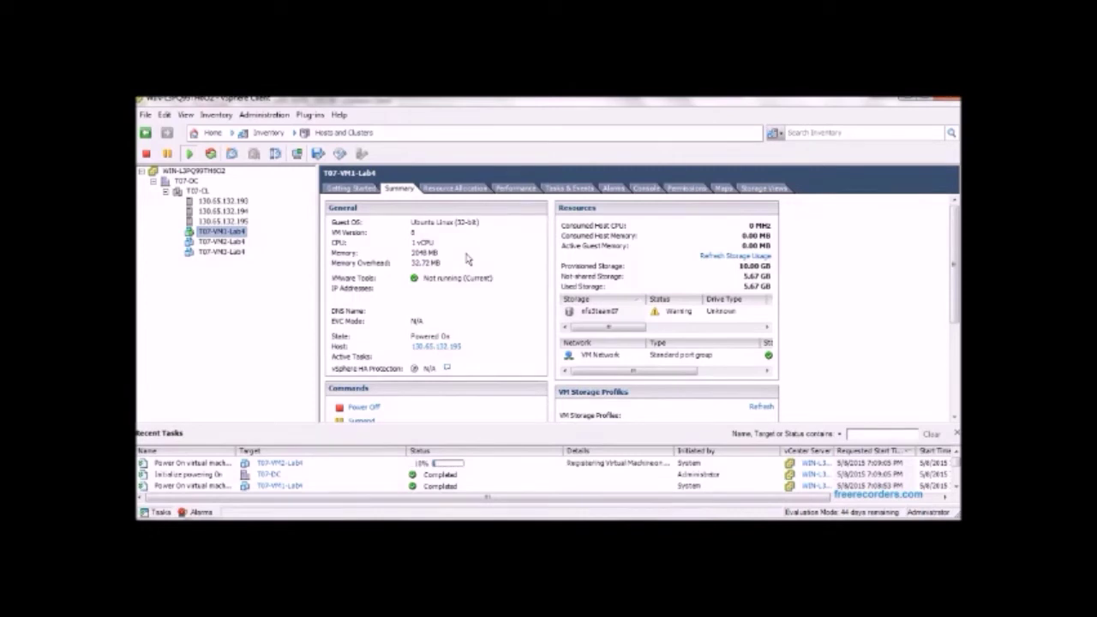
# Check the summaries of T07-VM1-Lab4 and T07-VM2-Lab4, and power on virtual machine T07-VM3-Lab4.
pyautogui.rightClick(214, 251)
pyautogui.moveTo(257, 260)
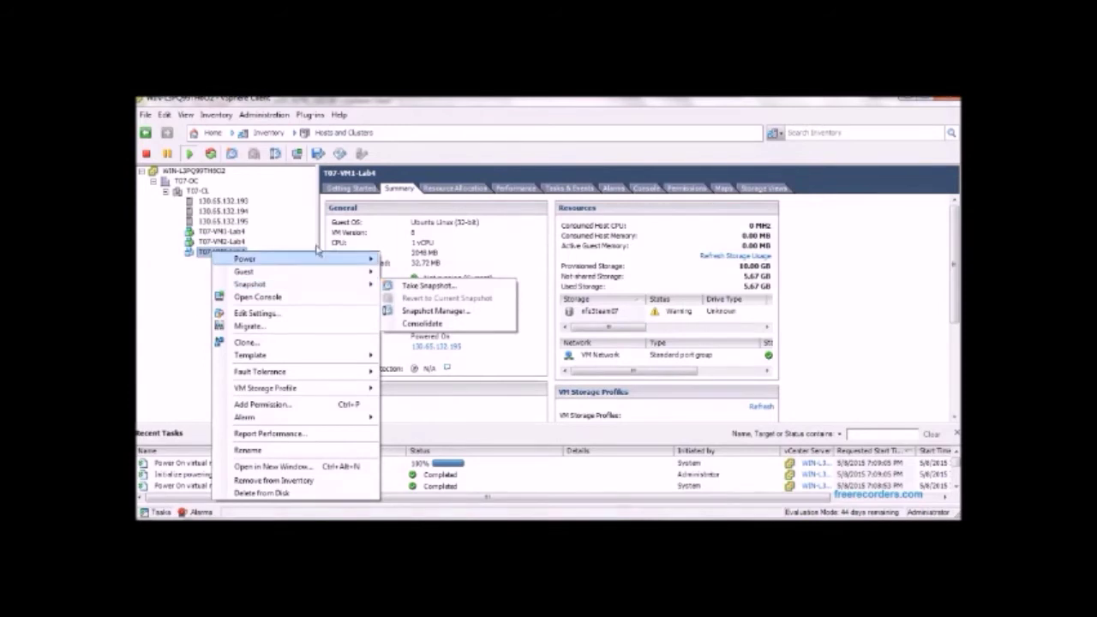
pyautogui.click(183, 305)
pyautogui.click(237, 243)
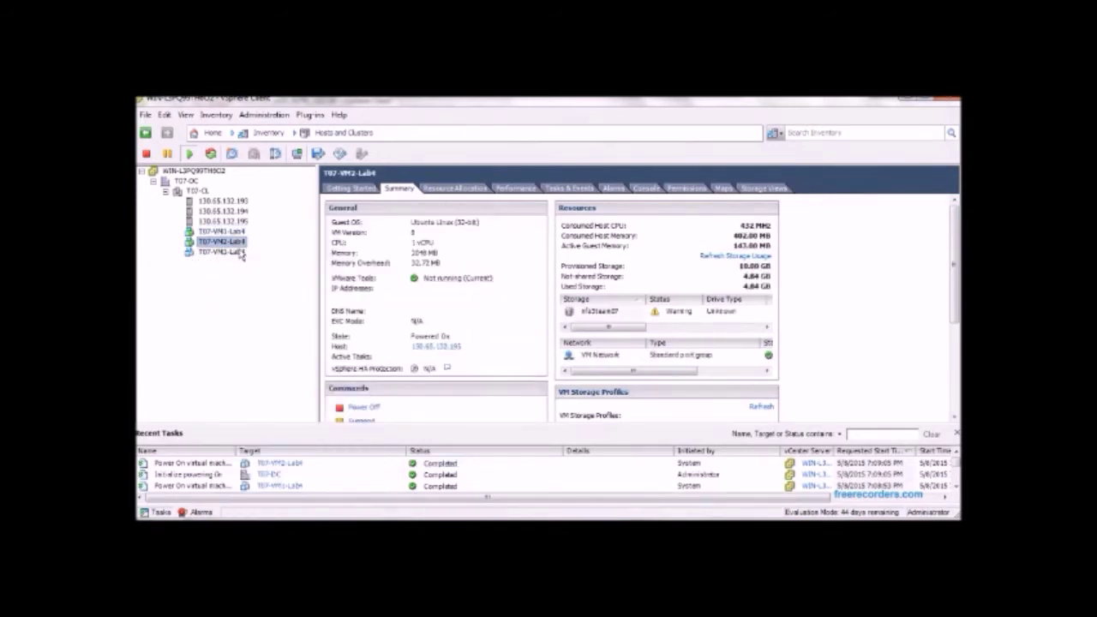
pyautogui.click(233, 232)
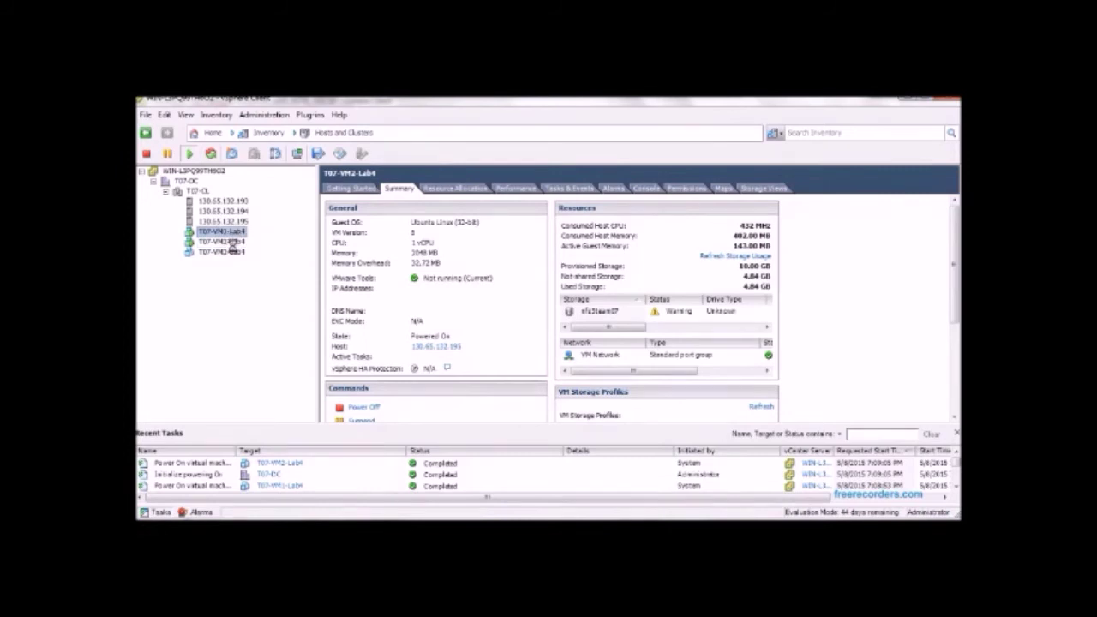
pyautogui.click(231, 252)
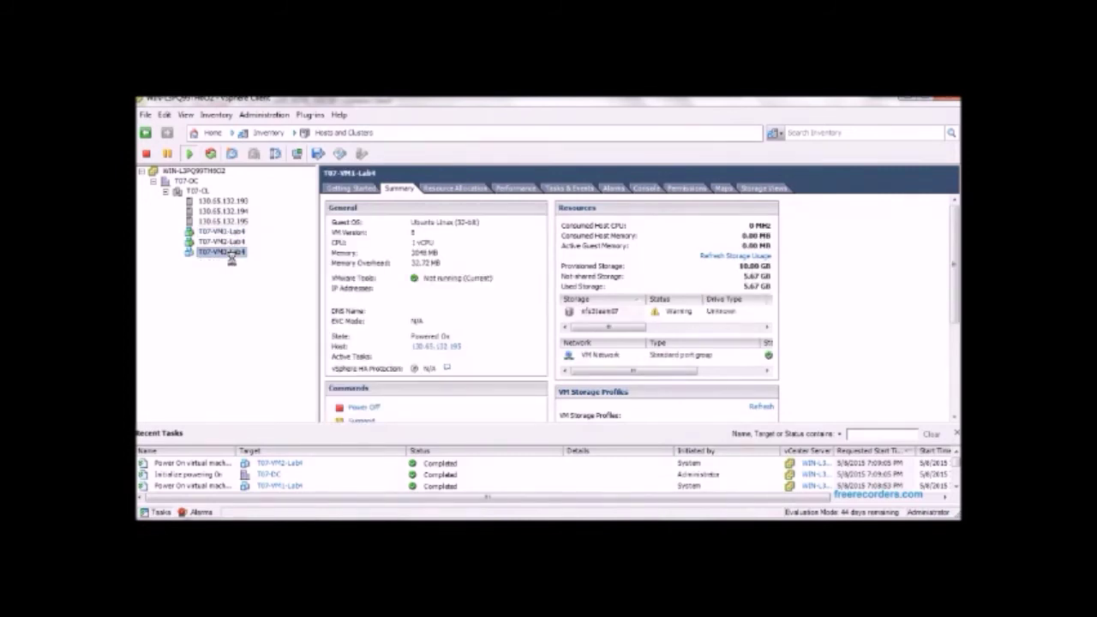
pyautogui.rightClick(230, 253)
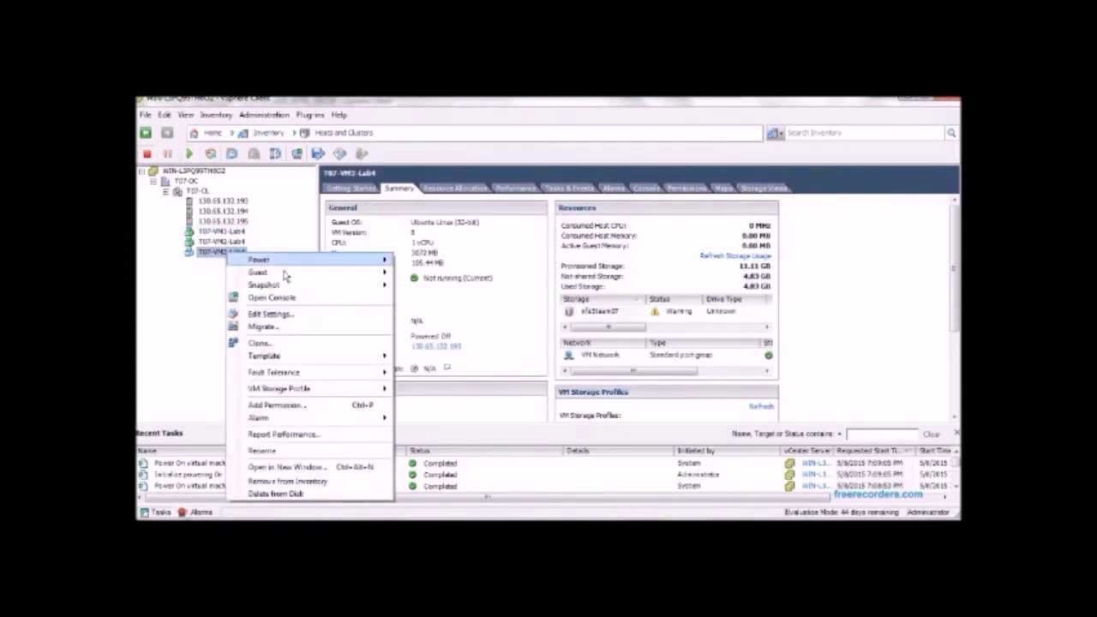
pyautogui.moveTo(283, 261)
pyautogui.click(437, 266)
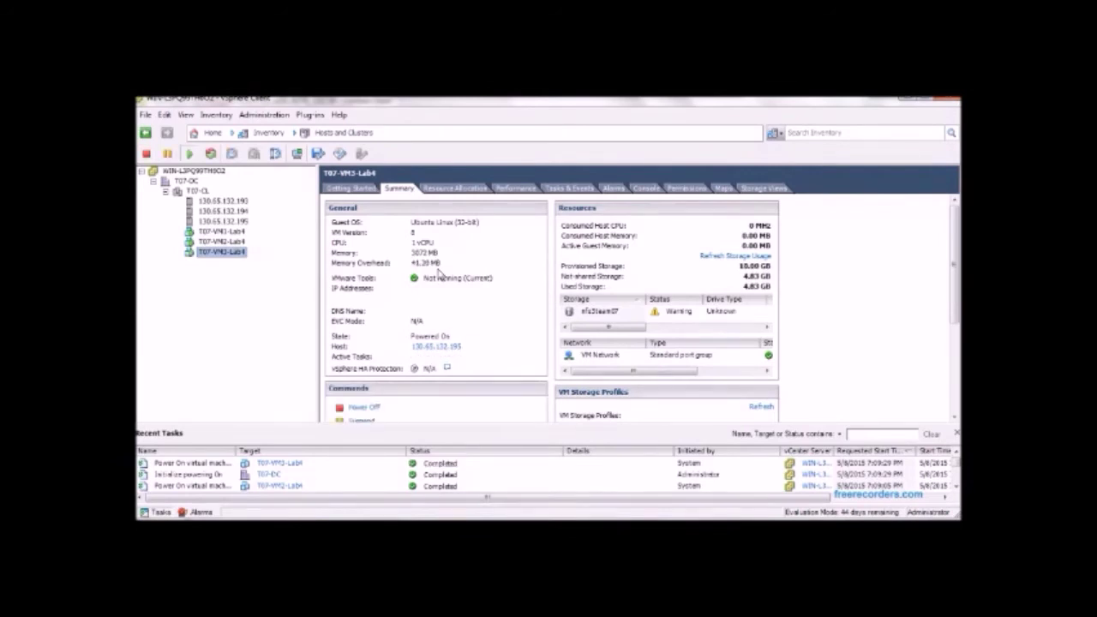
# Compare the summaries of the three Lab4 virtual machines to see which host DRS runs each one on.
pyautogui.click(231, 233)
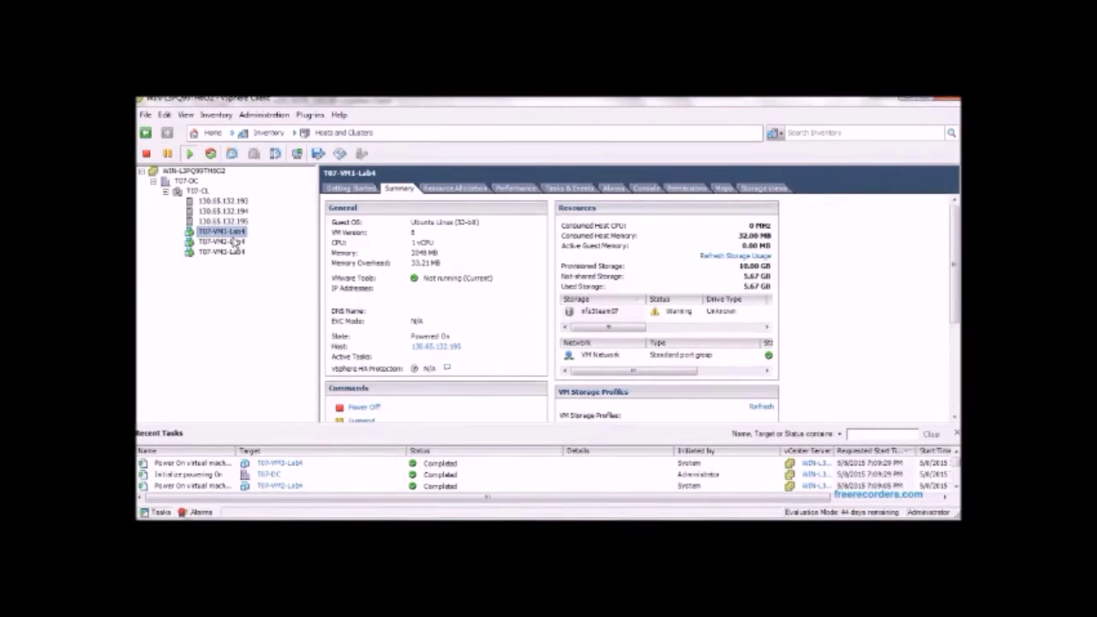
pyautogui.click(363, 188)
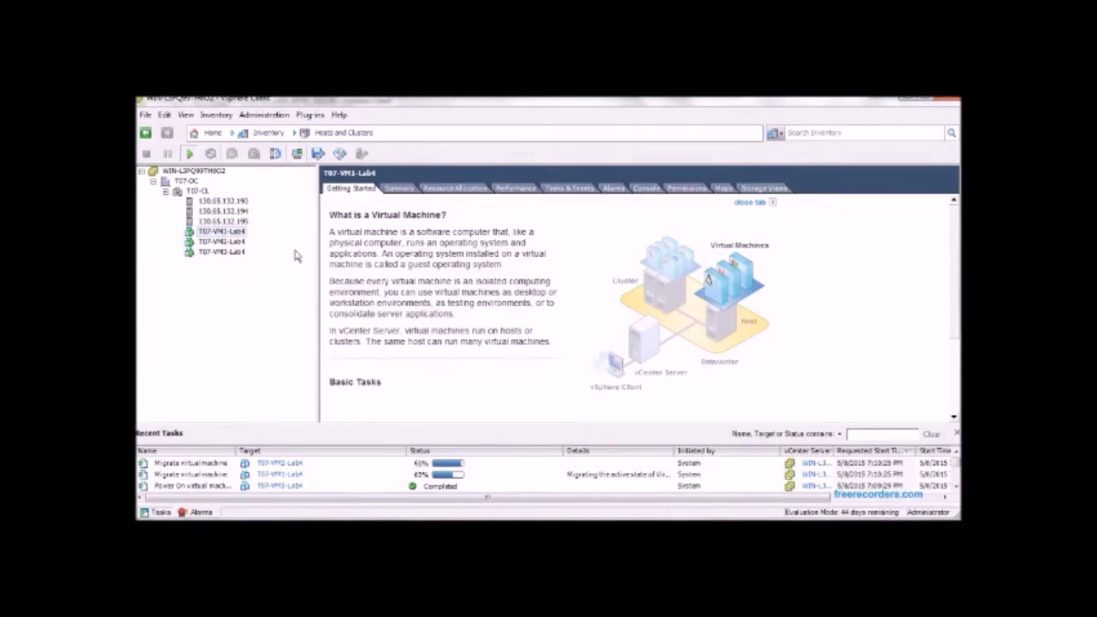
pyautogui.click(238, 243)
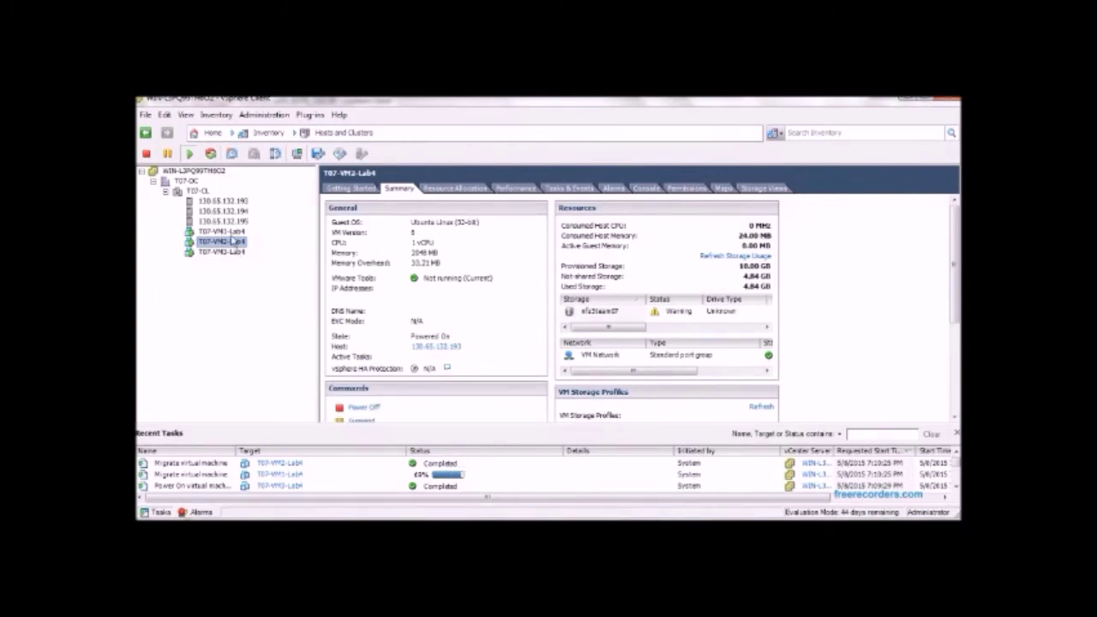
pyautogui.click(230, 231)
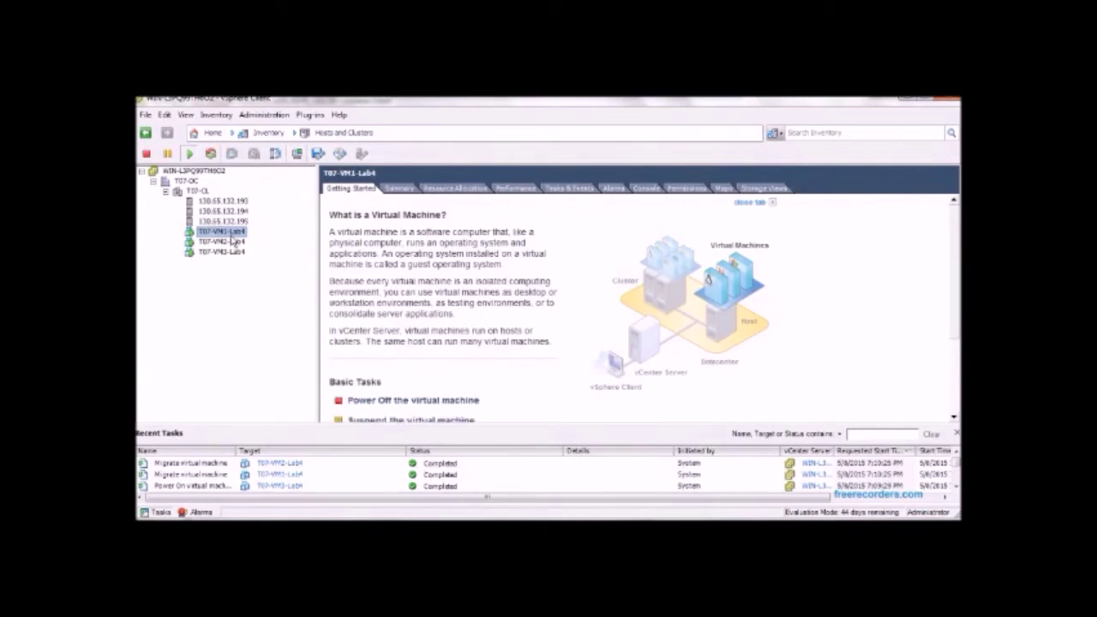
pyautogui.click(400, 188)
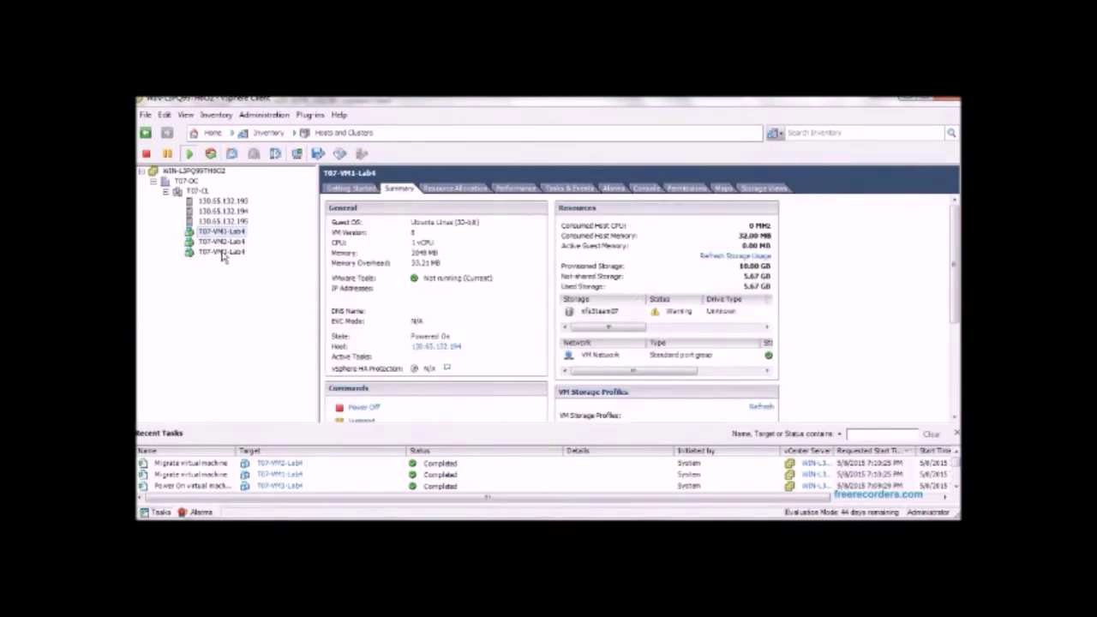
pyautogui.click(221, 241)
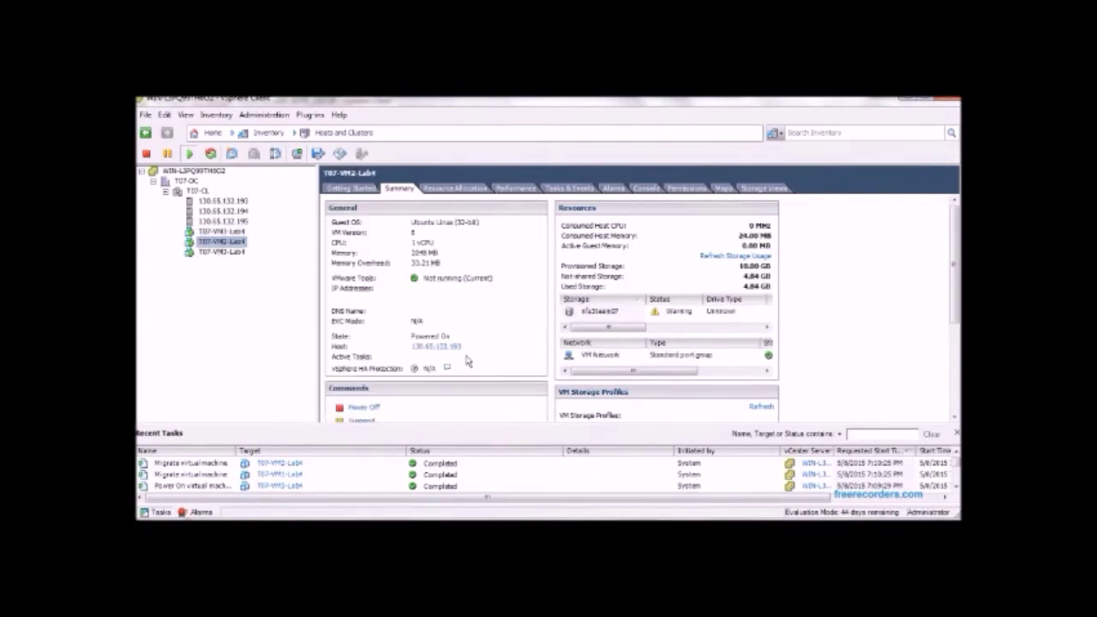
pyautogui.click(226, 252)
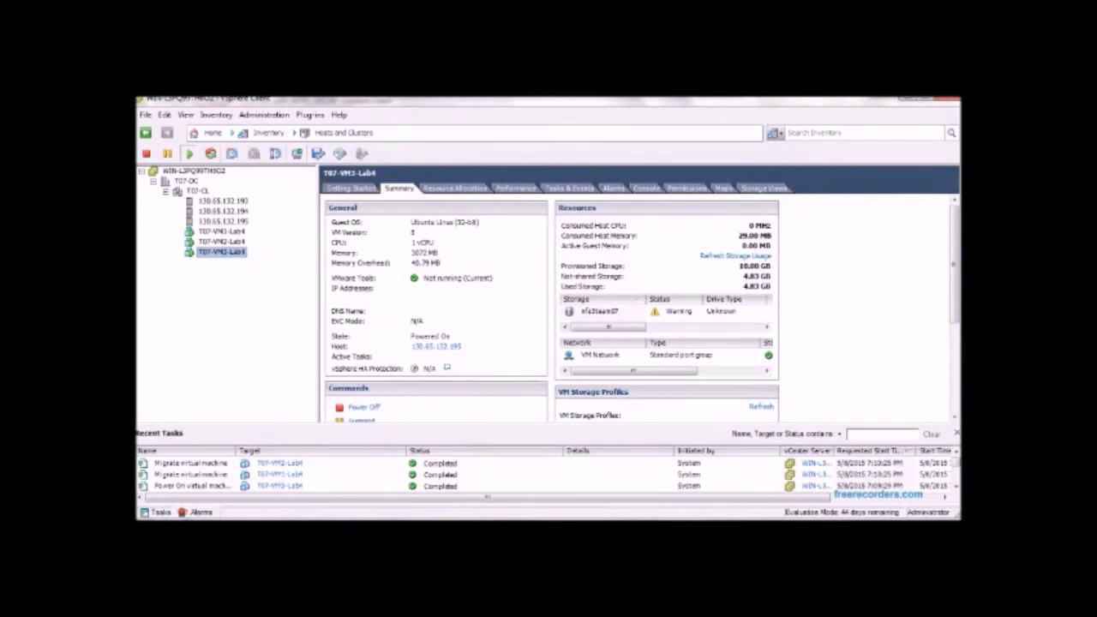
# Start deploying a virtual machine from template T07-test-tem, naming it T07-VM4-Lab4 in datacenter T07-DC.
pyautogui.click(328, 135)
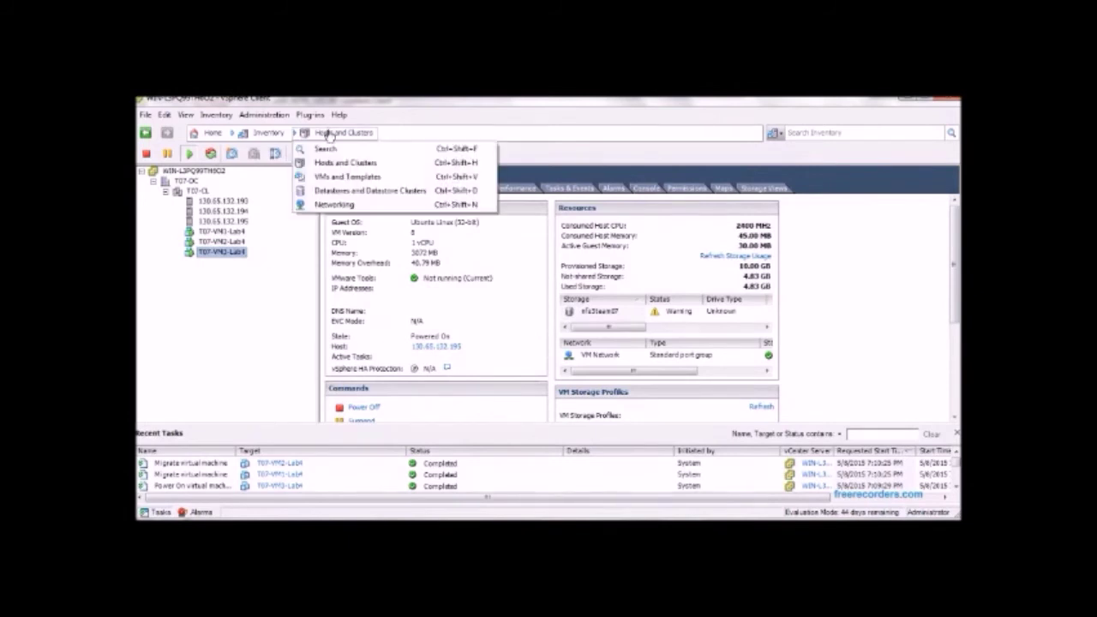
pyautogui.click(330, 178)
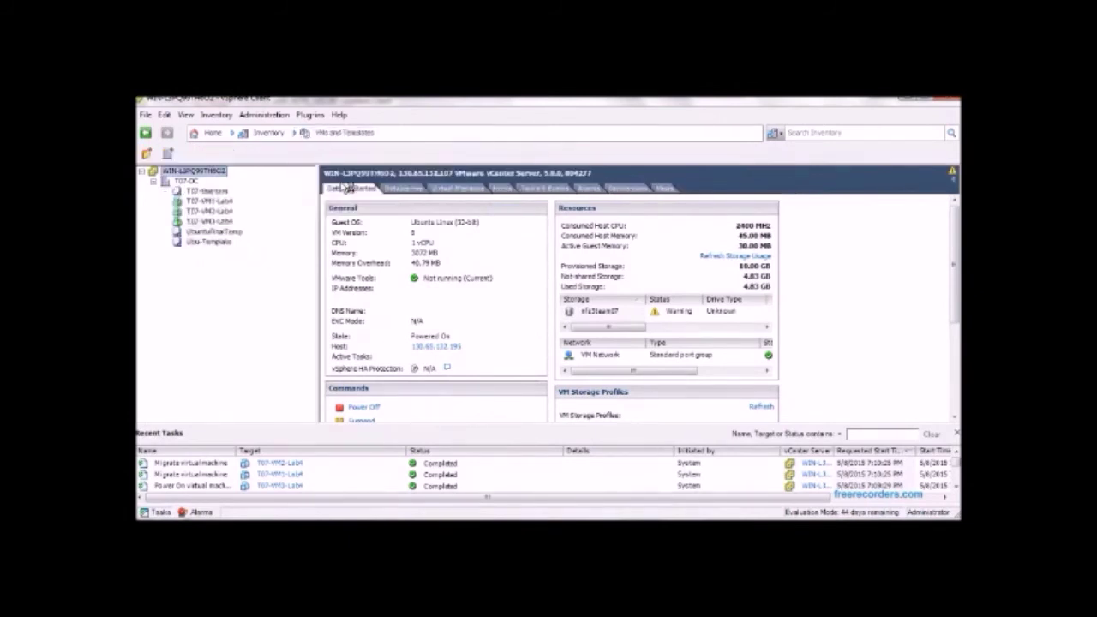
pyautogui.rightClick(218, 183)
pyautogui.click(202, 191)
pyautogui.rightClick(202, 191)
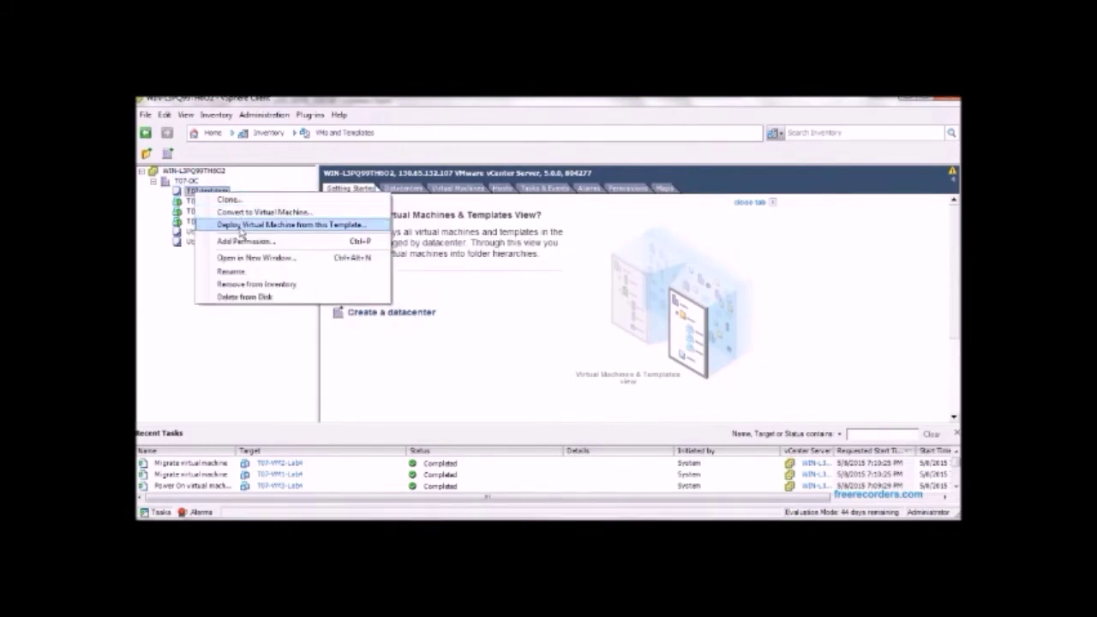
pyautogui.click(241, 226)
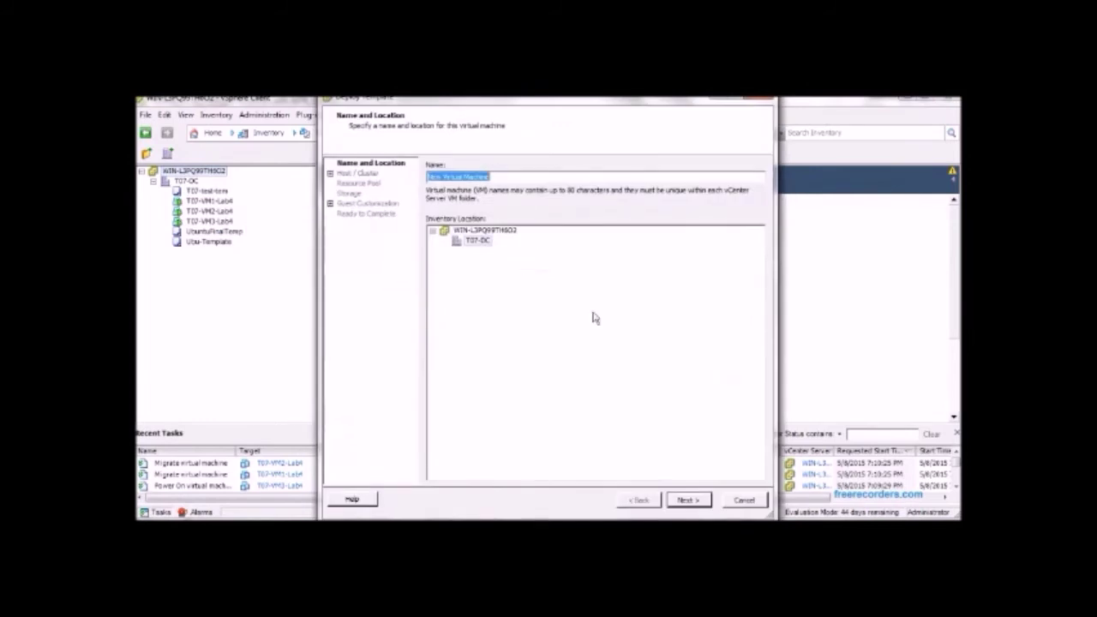
pyautogui.write('T07-')
pyautogui.write('Ver4')
pyautogui.press('BackSpace')
pyautogui.press('BackSpace')
pyautogui.press('BackSpace')
pyautogui.write('M4-Lab4')
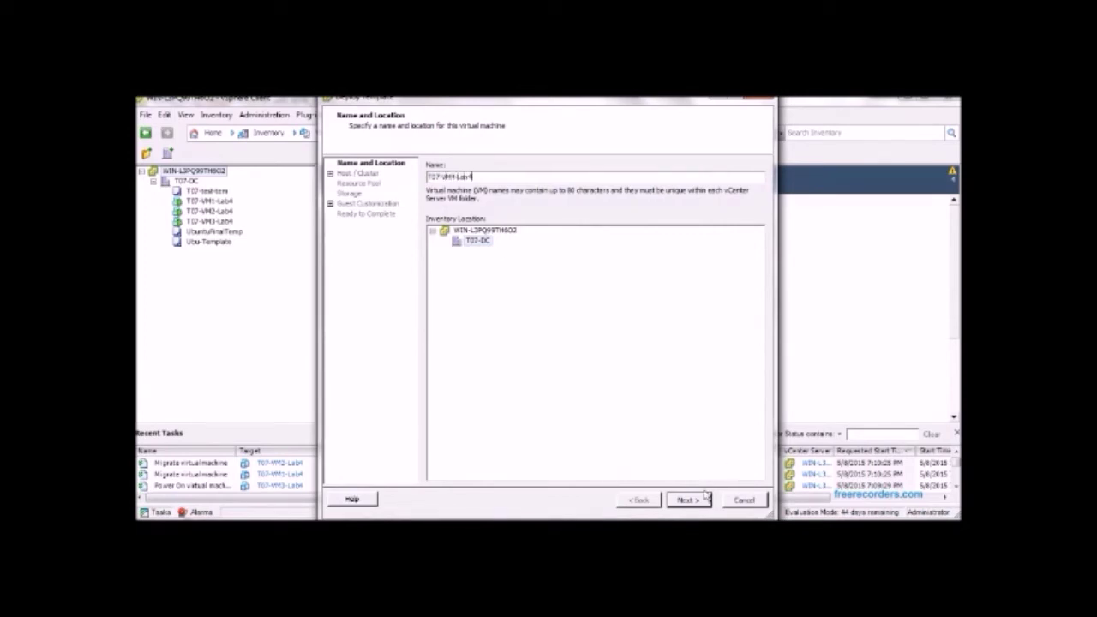
pyautogui.click(696, 500)
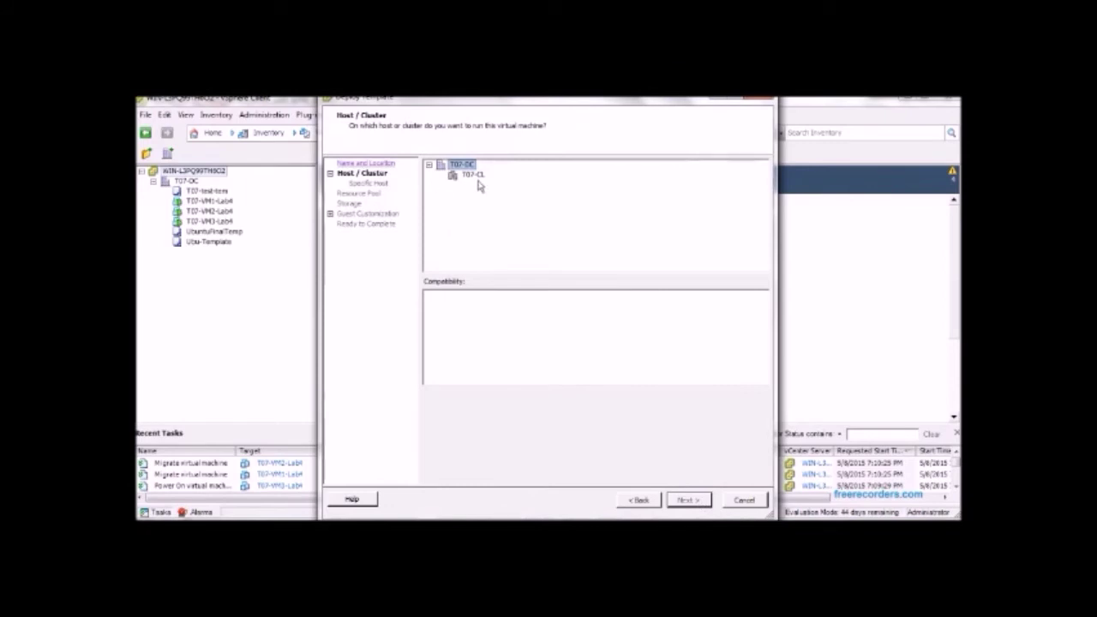
# Deploy T07-VM4-Lab4 to cluster T07-CL on datastore nfs3team07, keeping the source disk format and no guest customization.
pyautogui.click(480, 178)
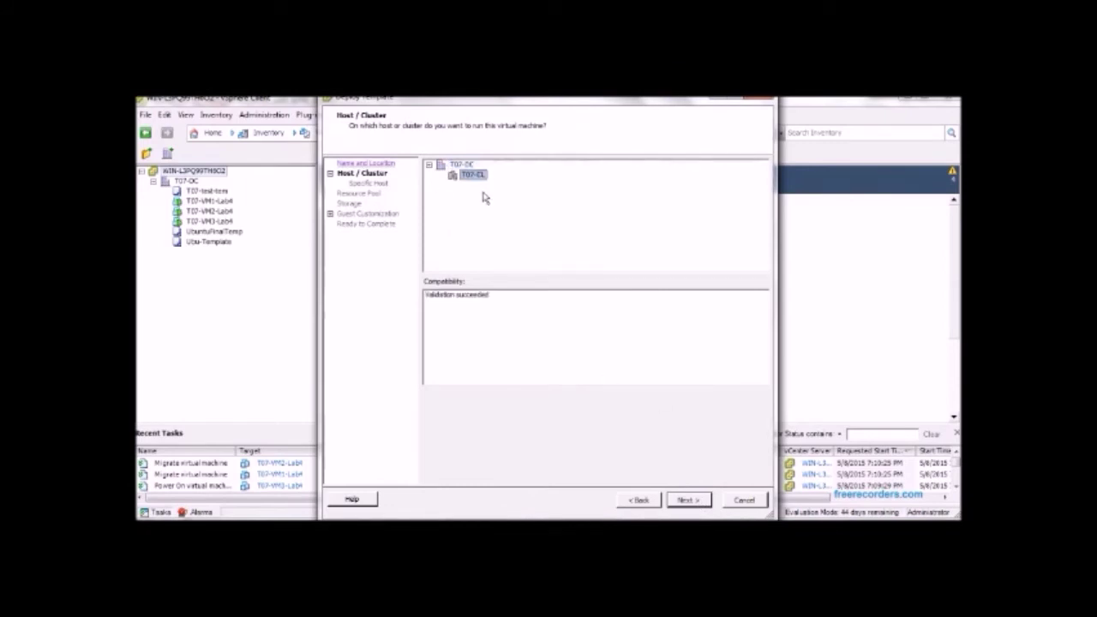
pyautogui.click(691, 502)
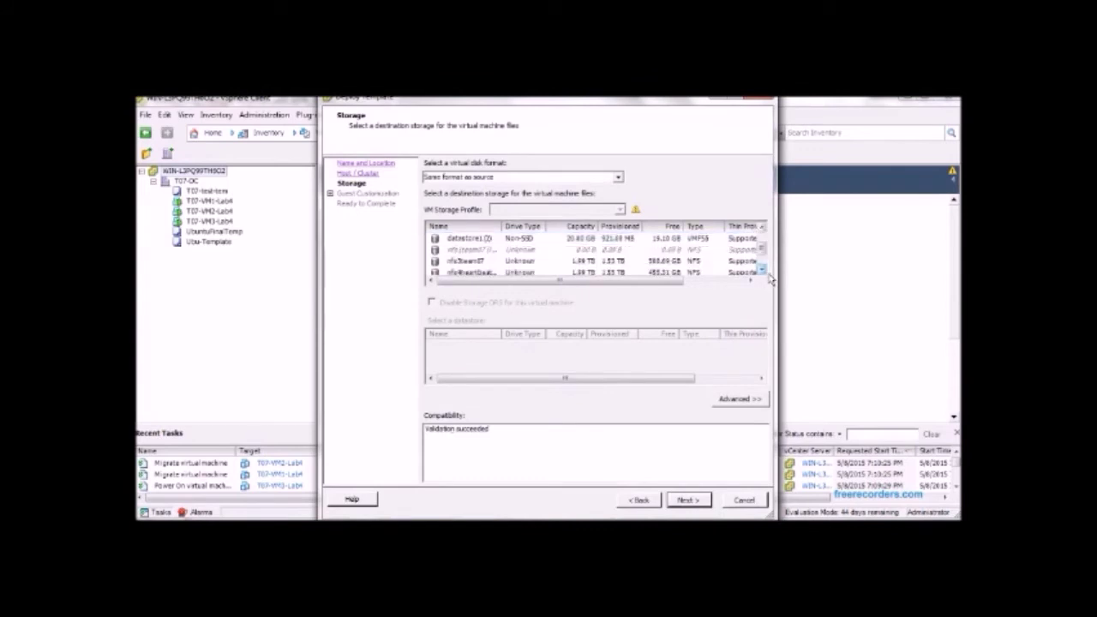
pyautogui.click(606, 262)
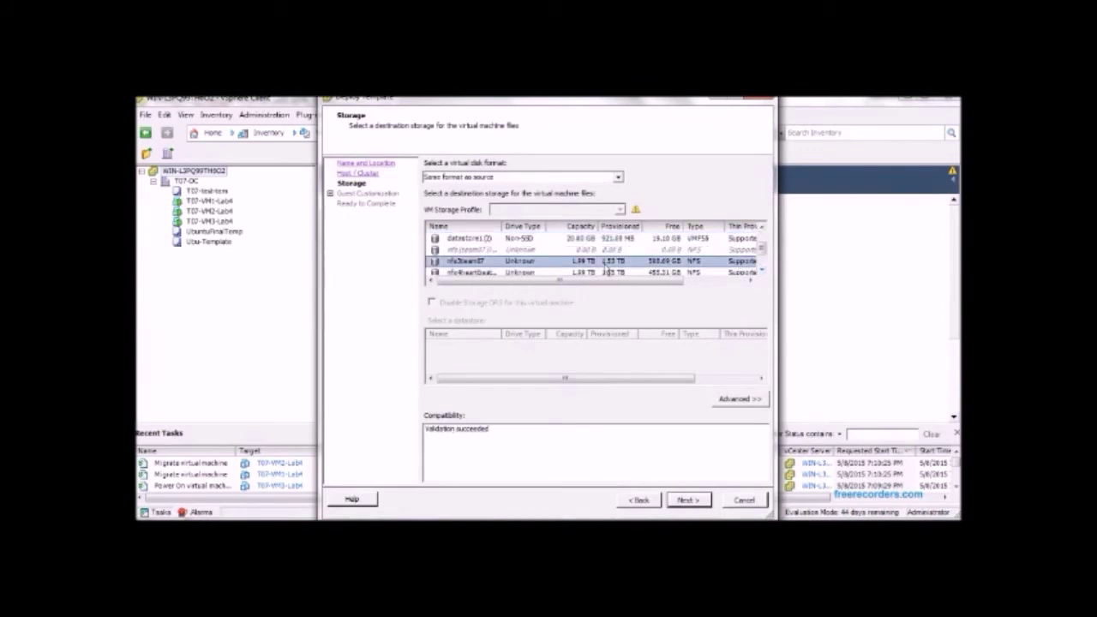
pyautogui.click(689, 509)
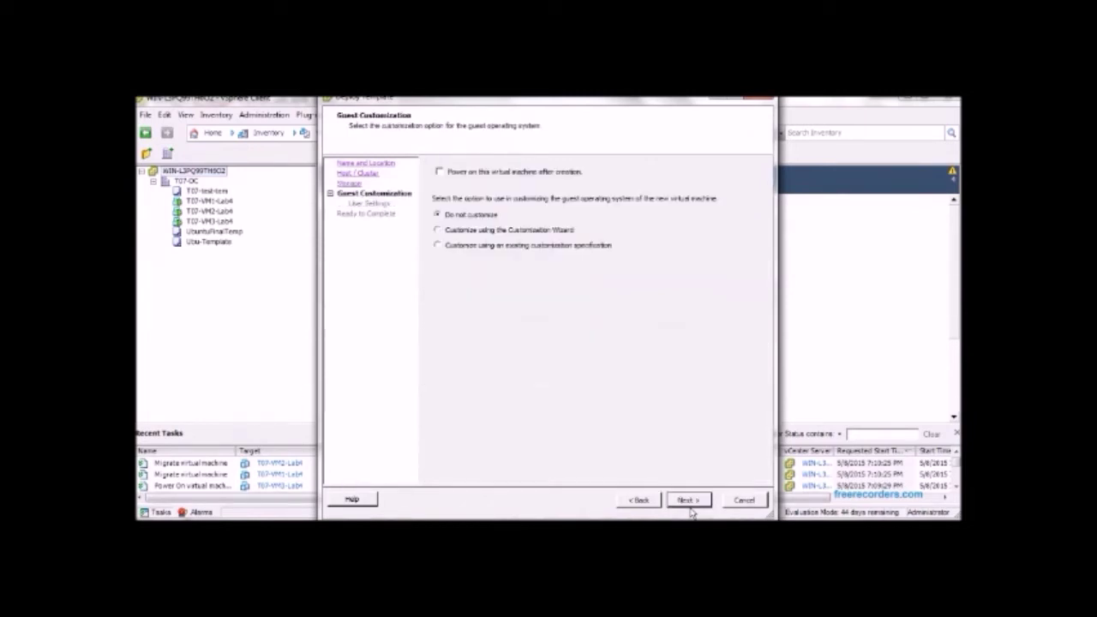
pyautogui.click(689, 502)
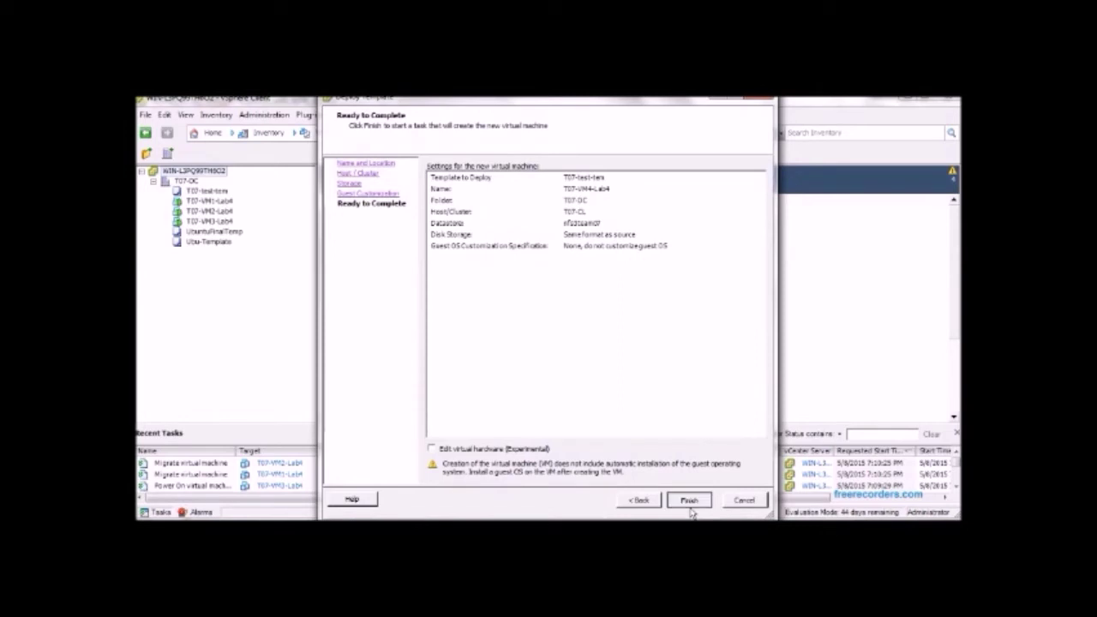
pyautogui.click(690, 505)
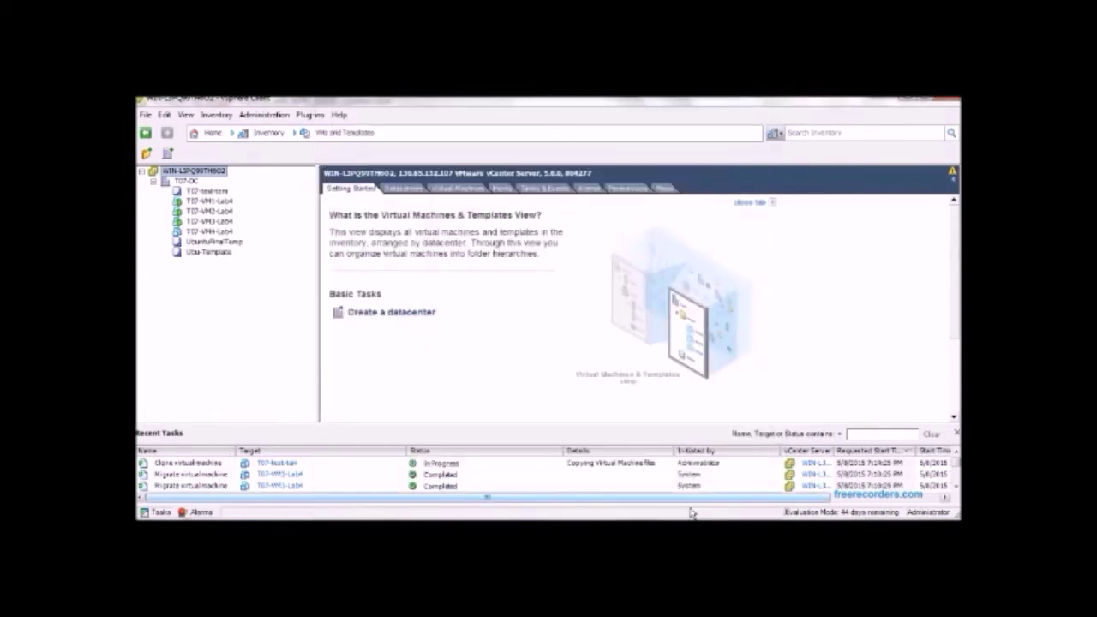
# Start another deployment from template T07-test-tem, naming the virtual machine T07-VM5-Lab4 in datacenter T07-DC.
pyautogui.scroll(-1, 545, 283)
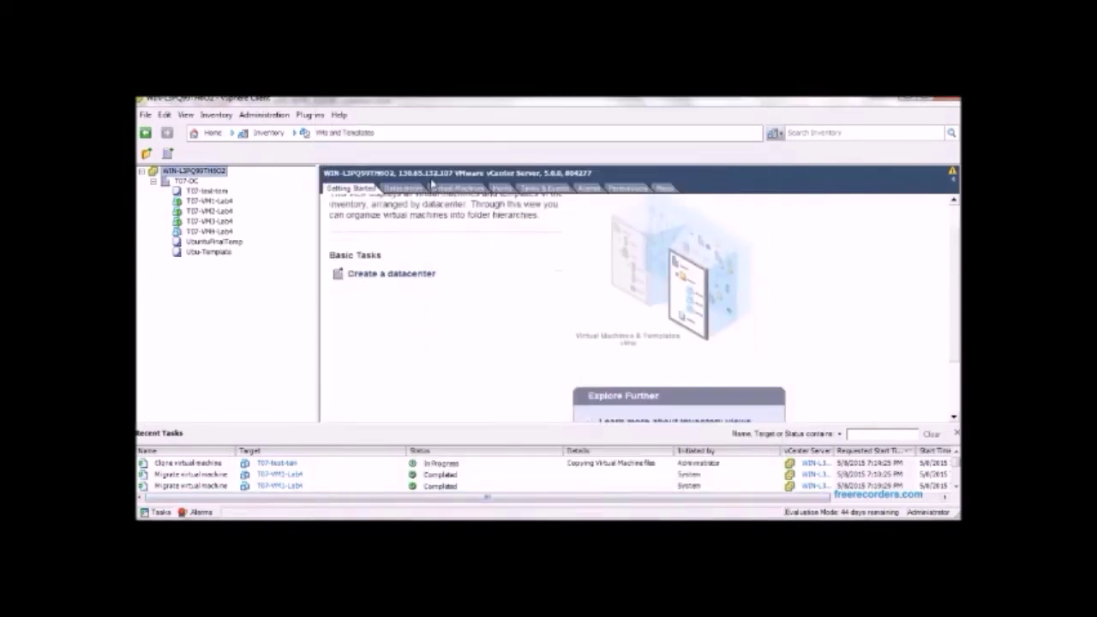
pyautogui.click(338, 134)
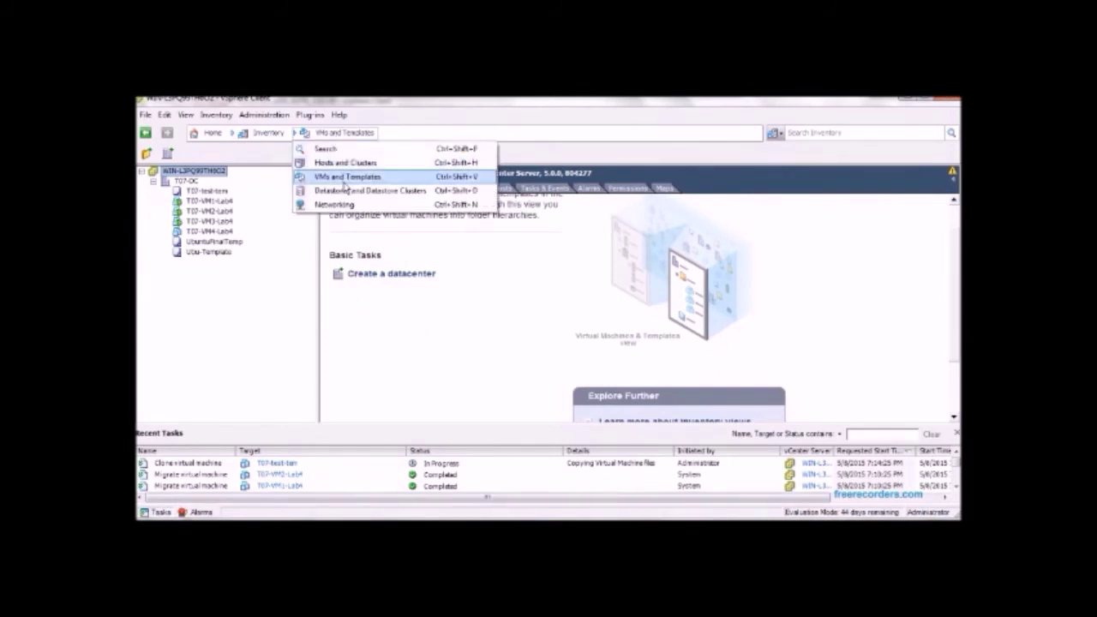
pyautogui.click(230, 195)
pyautogui.rightClick(221, 181)
pyautogui.click(219, 201)
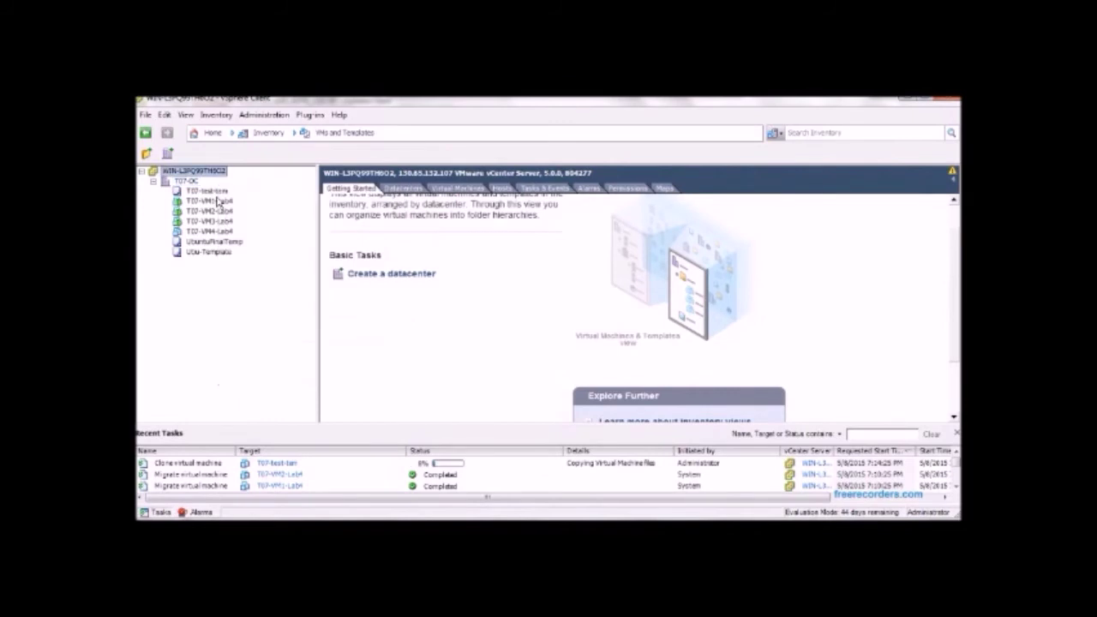
pyautogui.rightClick(211, 191)
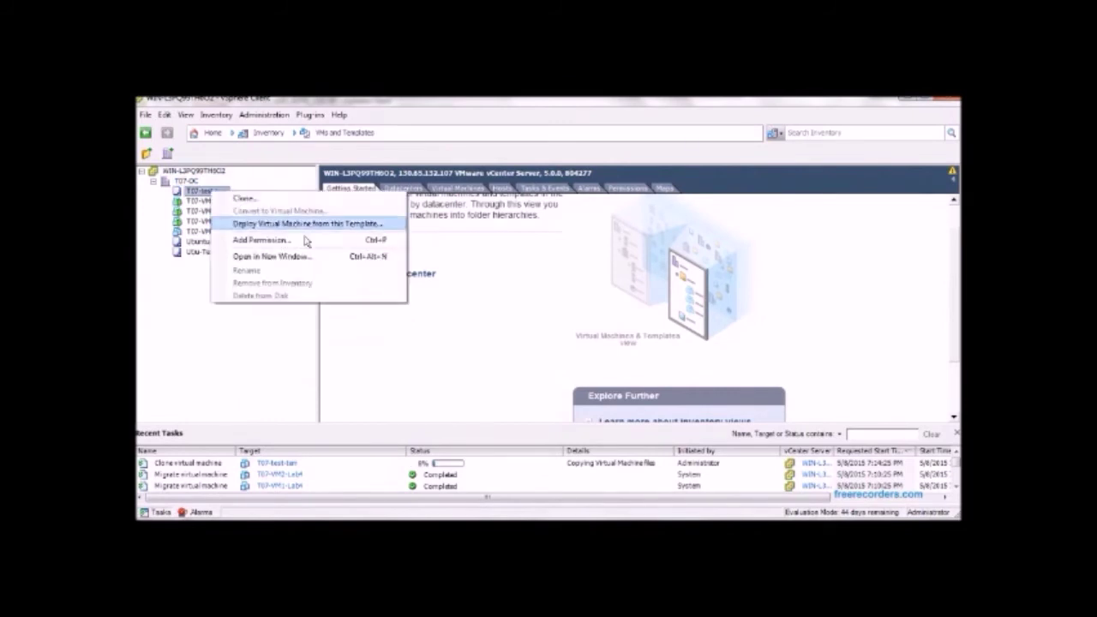
pyautogui.press('Escape')
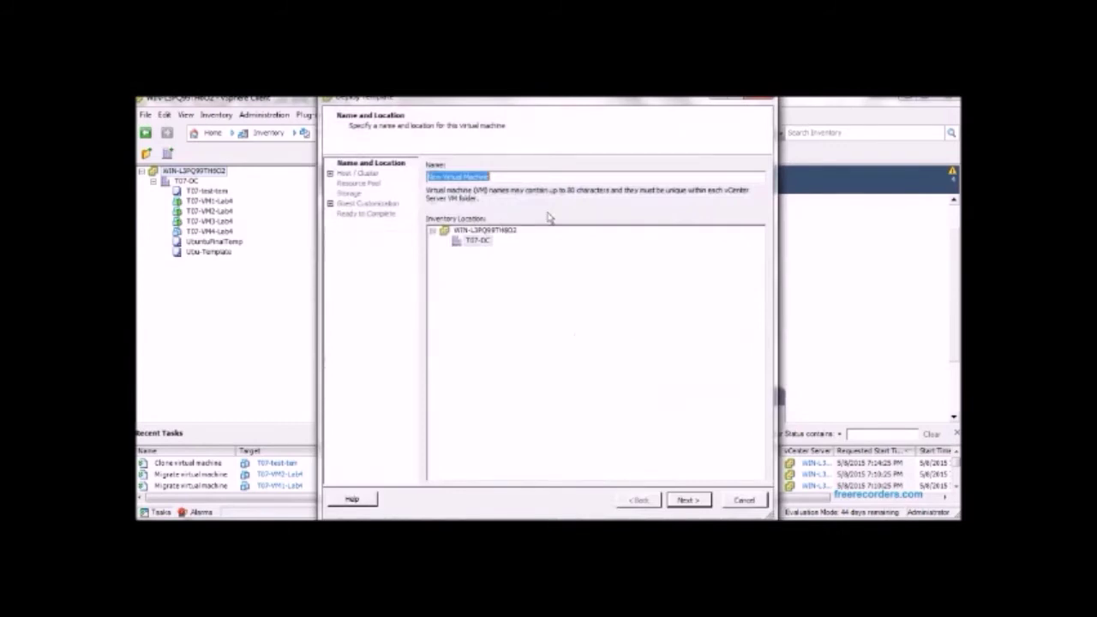
pyautogui.write('T07-')
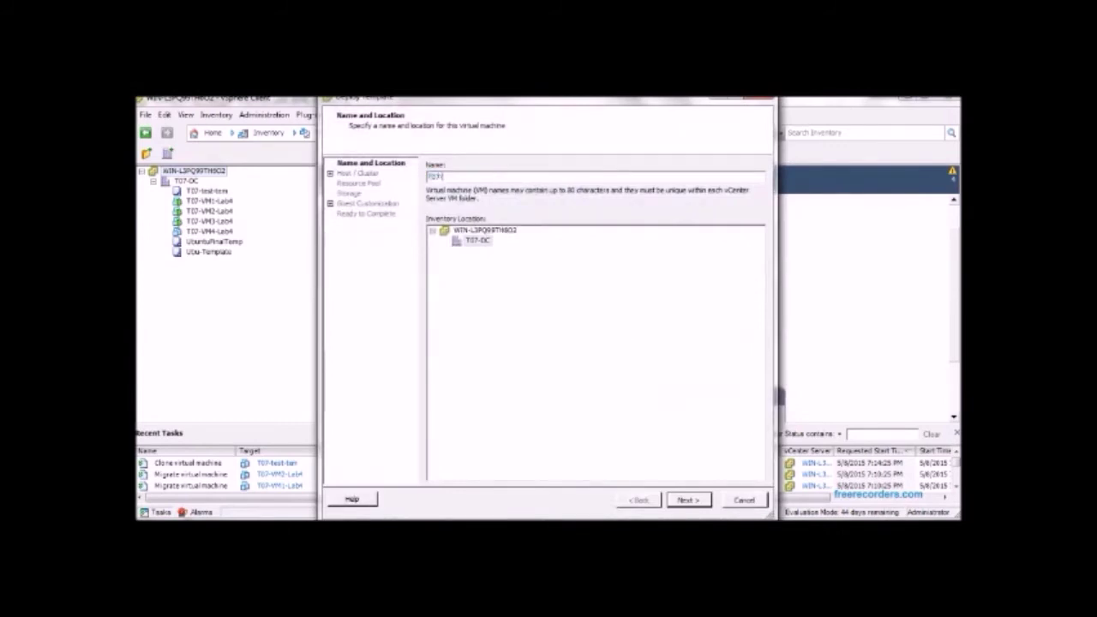
pyautogui.write('VM5')
pyautogui.press('BackSpace')
pyautogui.press('BackSpace')
pyautogui.write('M5-Lab4')
pyautogui.click(696, 504)
# Deploy T07-VM5-Lab4 to cluster T07-CL on datastore nfs3team07, keeping the source disk format and leaving the guest OS uncustomized.
pyautogui.click(473, 175)
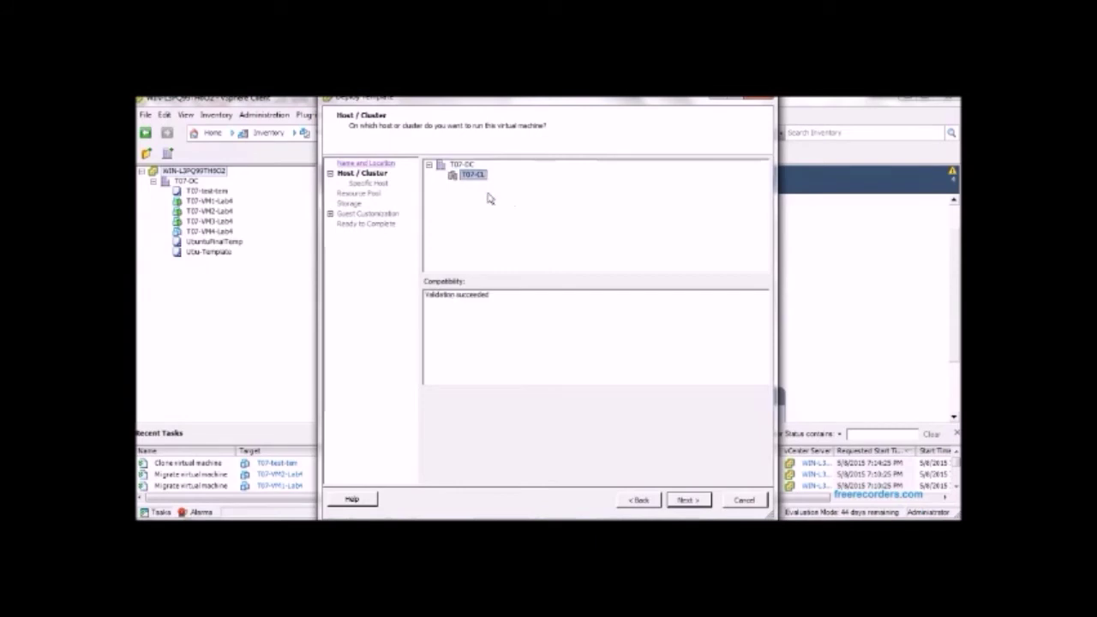
pyautogui.click(698, 506)
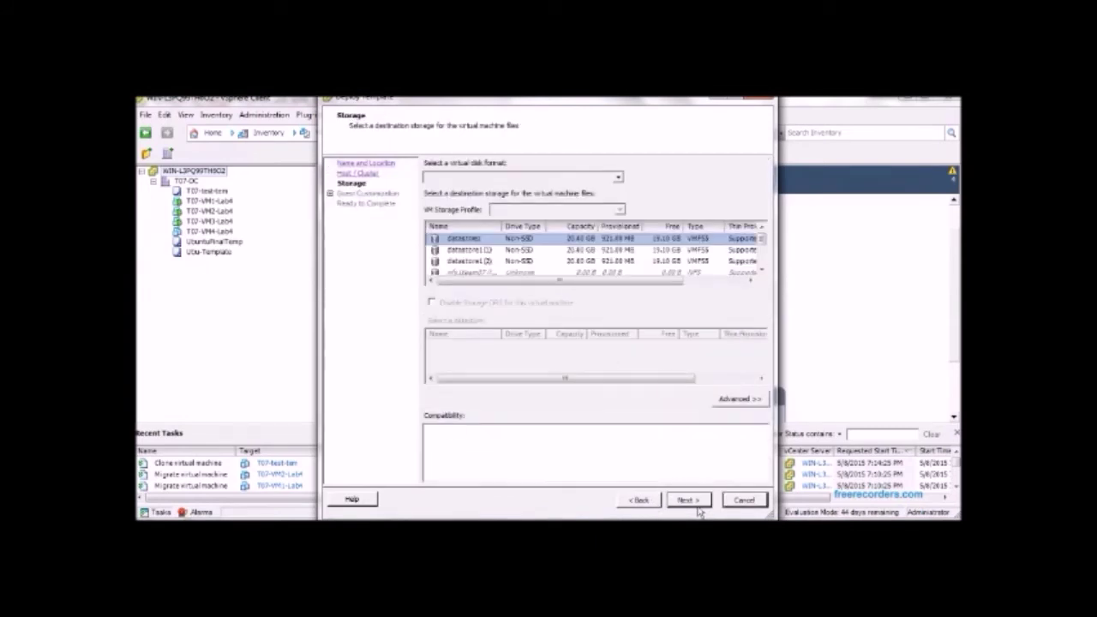
pyautogui.scroll(-1, 768, 274)
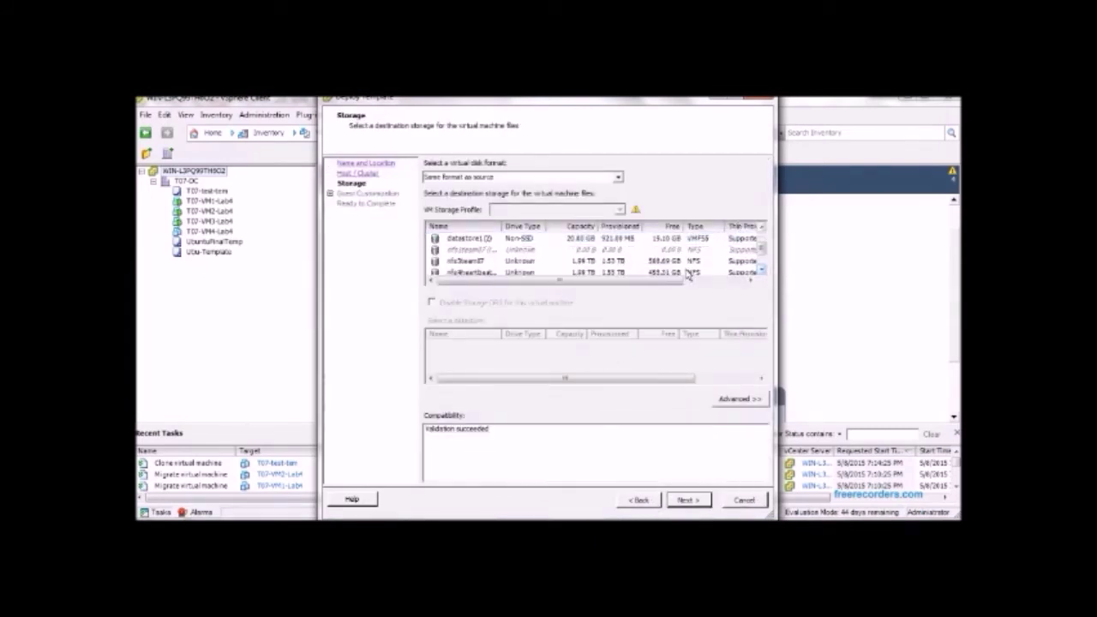
pyautogui.click(688, 271)
pyautogui.click(706, 505)
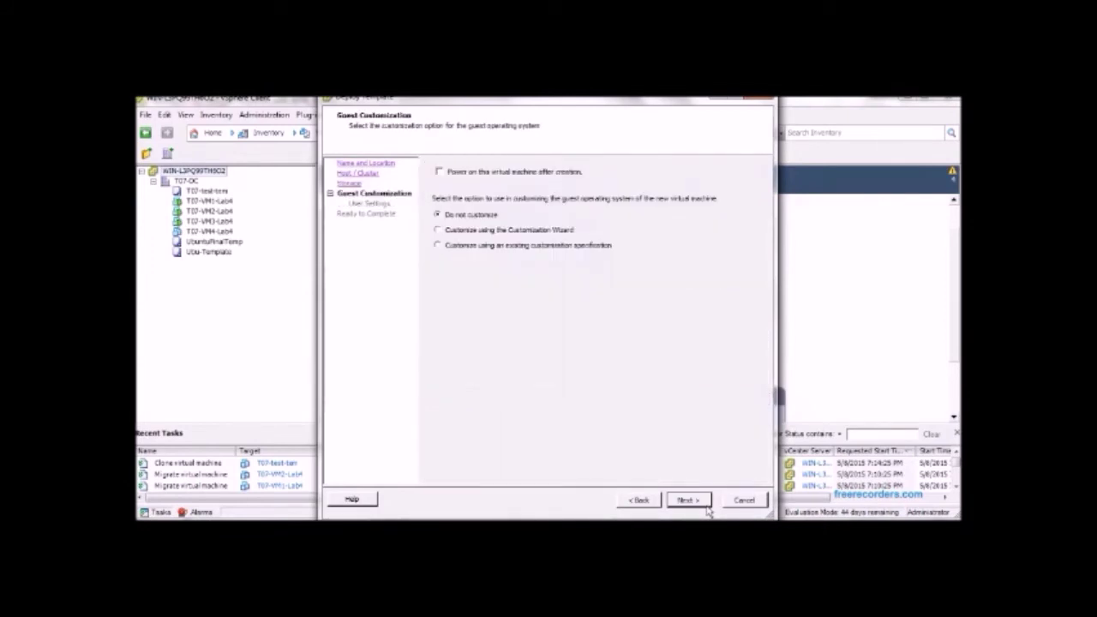
pyautogui.click(706, 507)
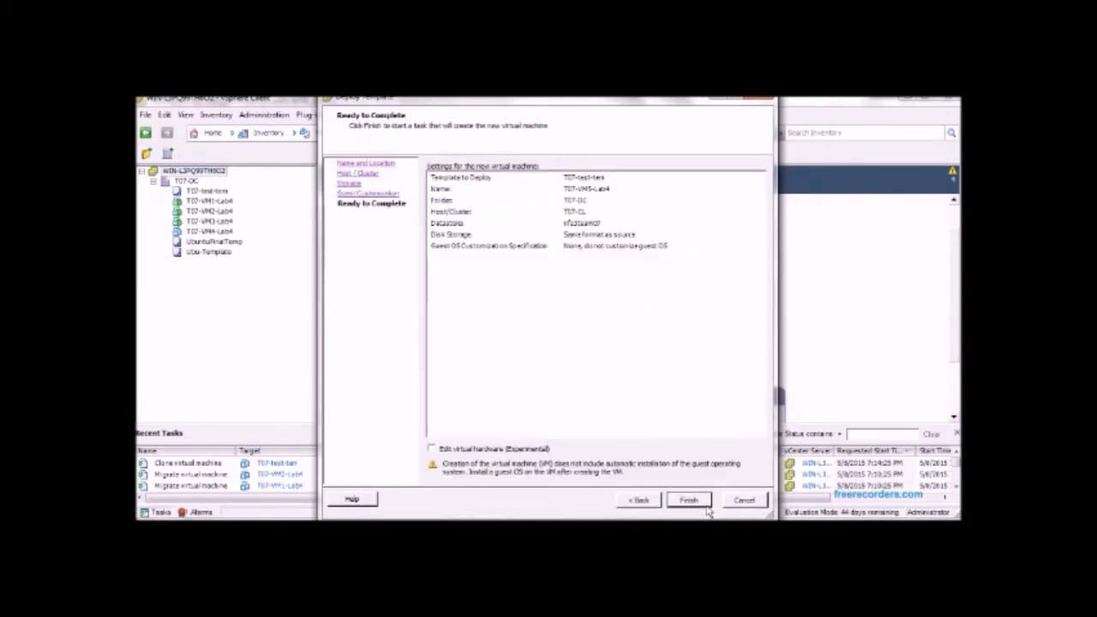
pyautogui.click(706, 506)
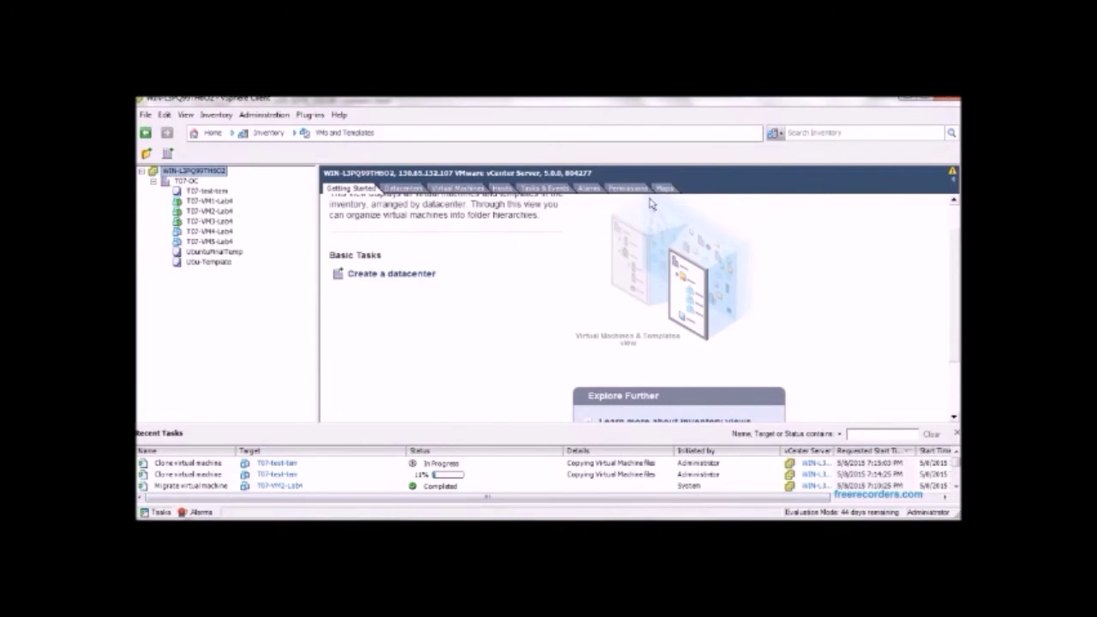
# Switch the inventory to Hosts and Clusters and widen the Details column of the recent tasks to follow the clone and migration tasks.
pyautogui.click(295, 133)
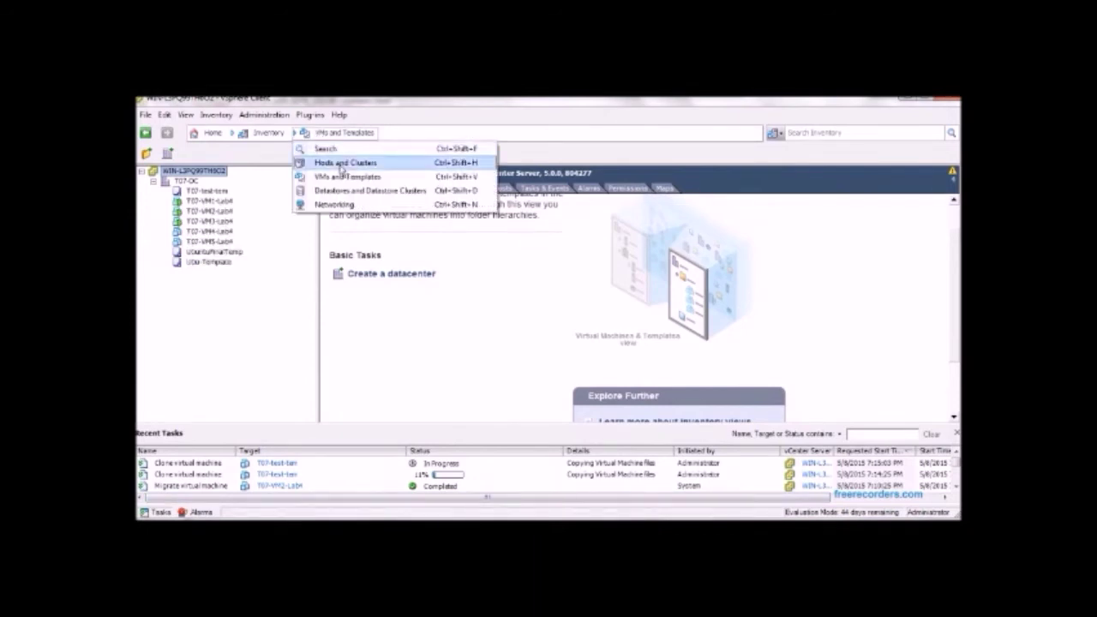
pyautogui.click(342, 163)
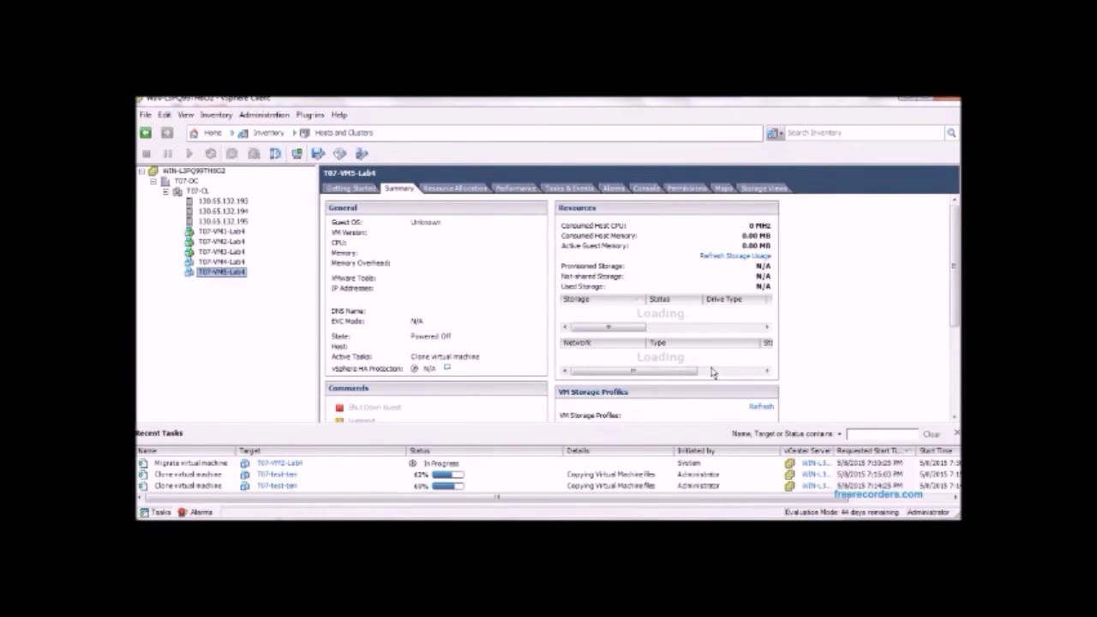
pyautogui.moveTo(673, 450); pyautogui.dragTo(748, 451)
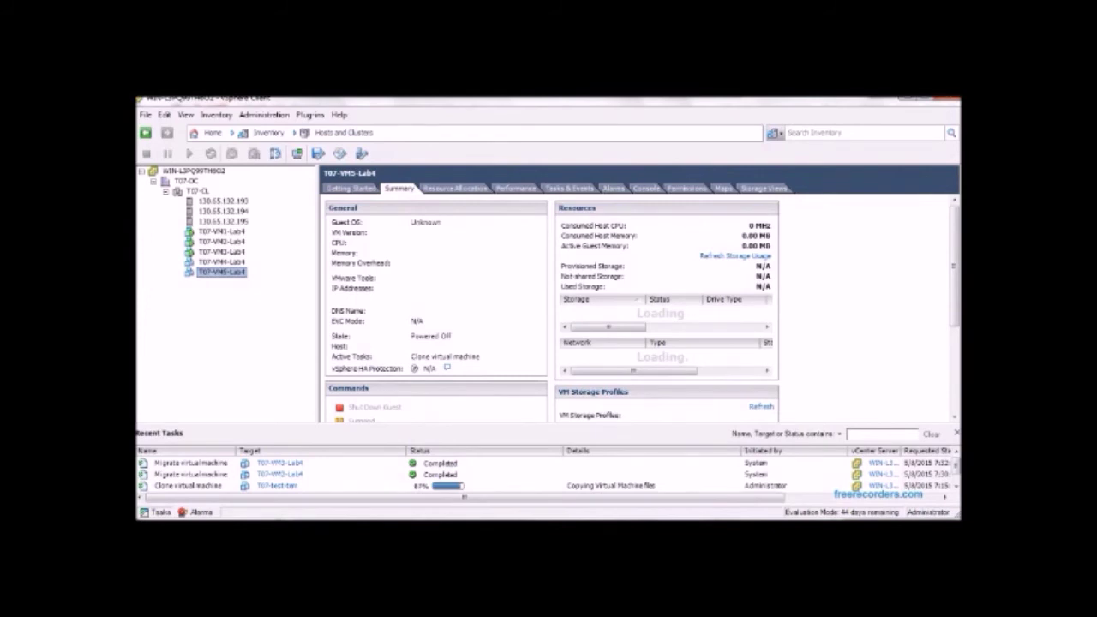
# Compare the summaries of all five Lab4 virtual machines for their assigned hosts and review the recent migration and clone tasks.
pyautogui.click(225, 231)
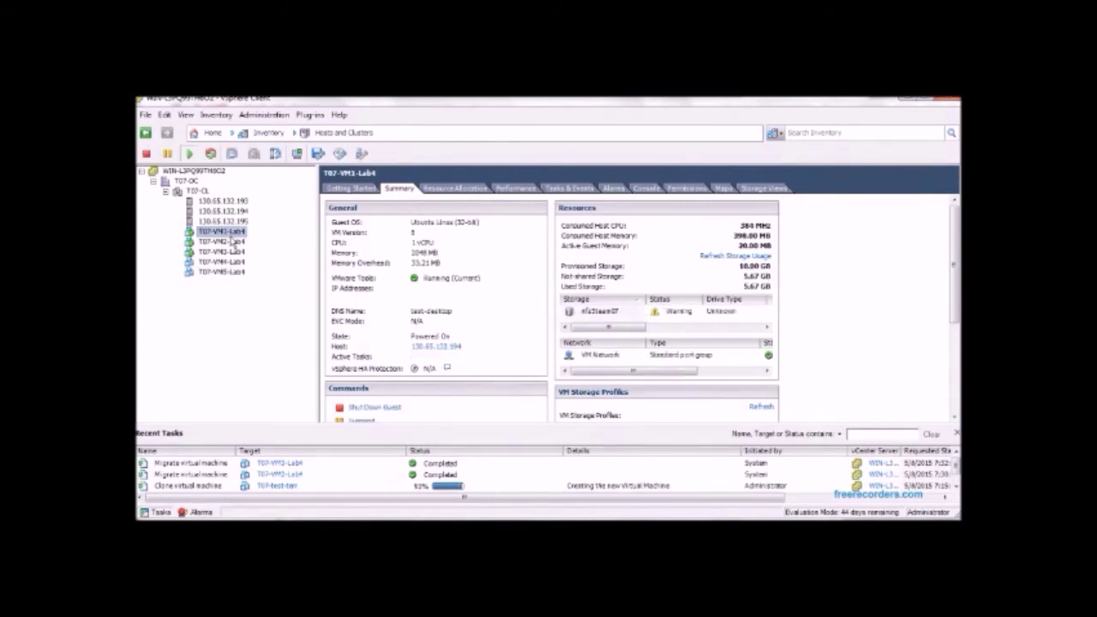
pyautogui.click(231, 243)
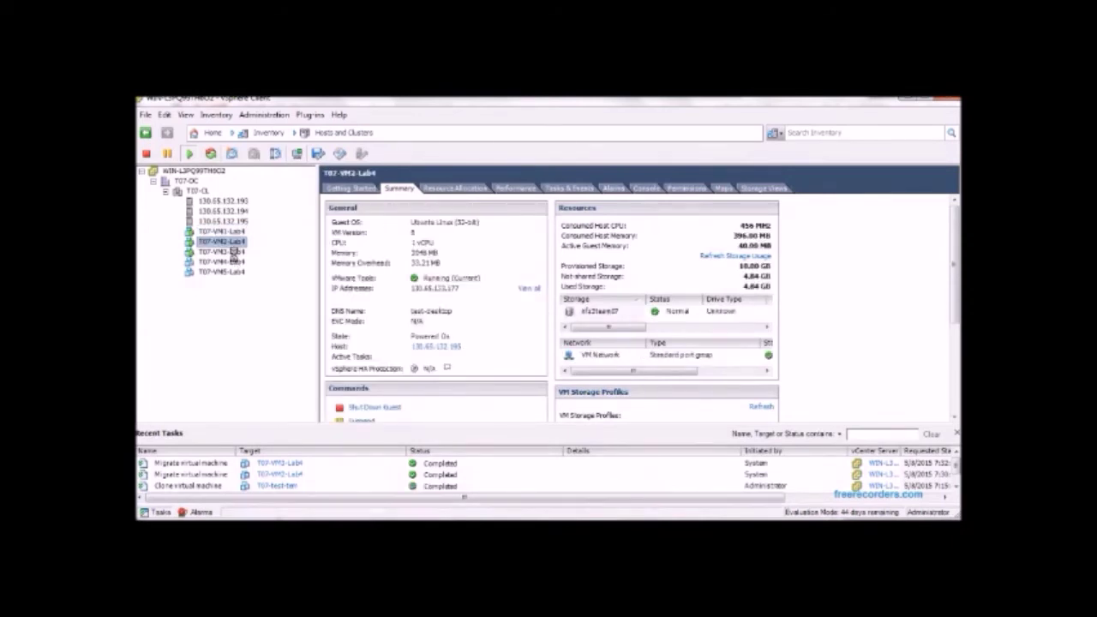
pyautogui.click(233, 254)
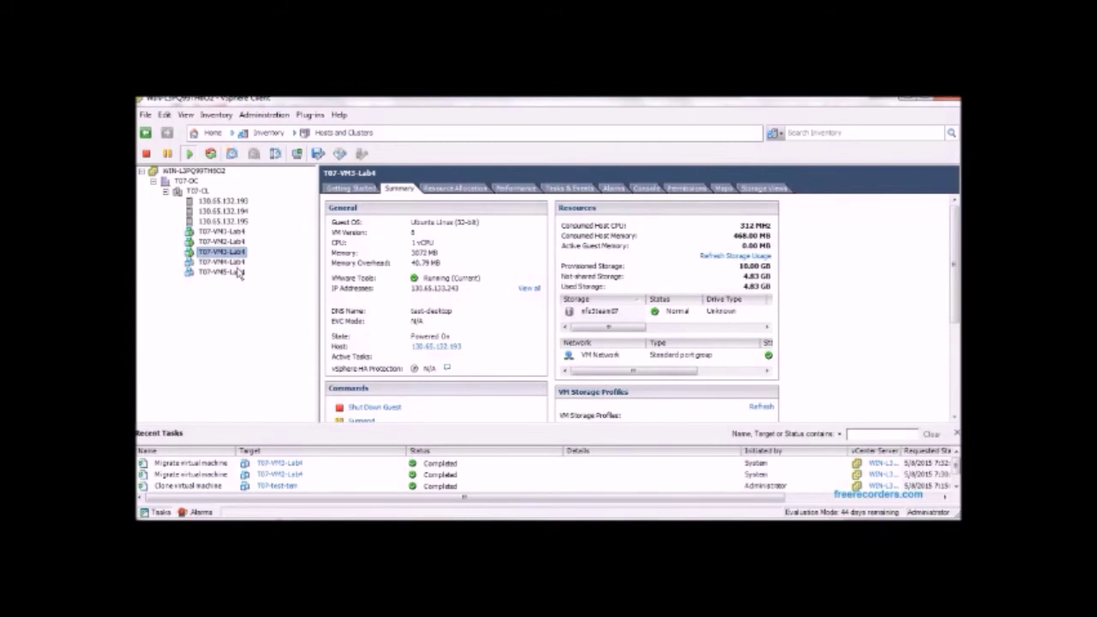
pyautogui.click(237, 263)
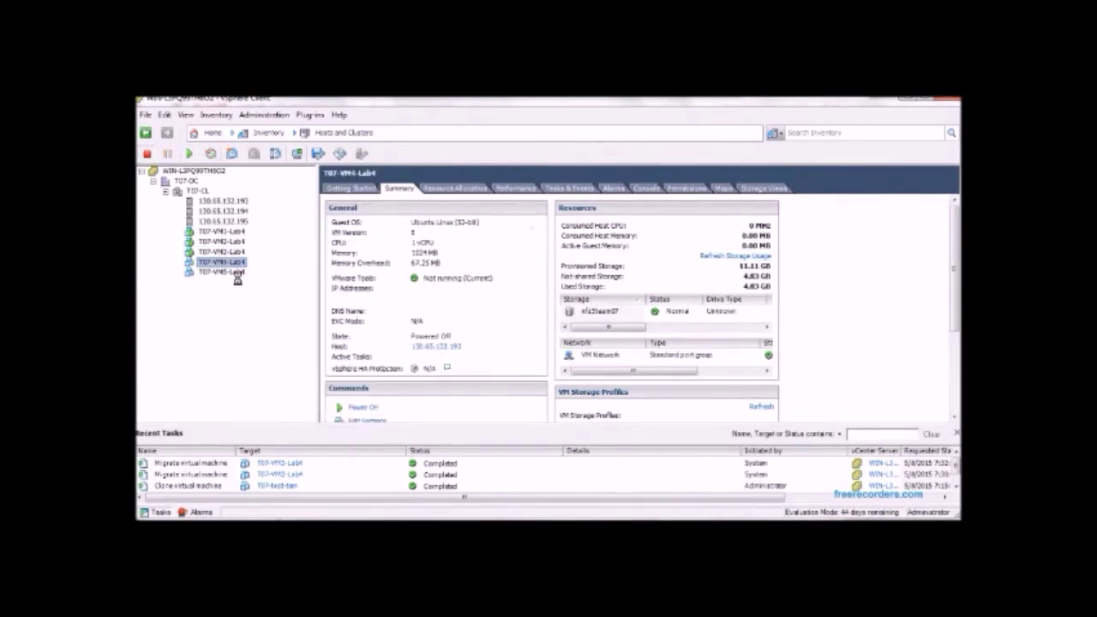
pyautogui.click(239, 273)
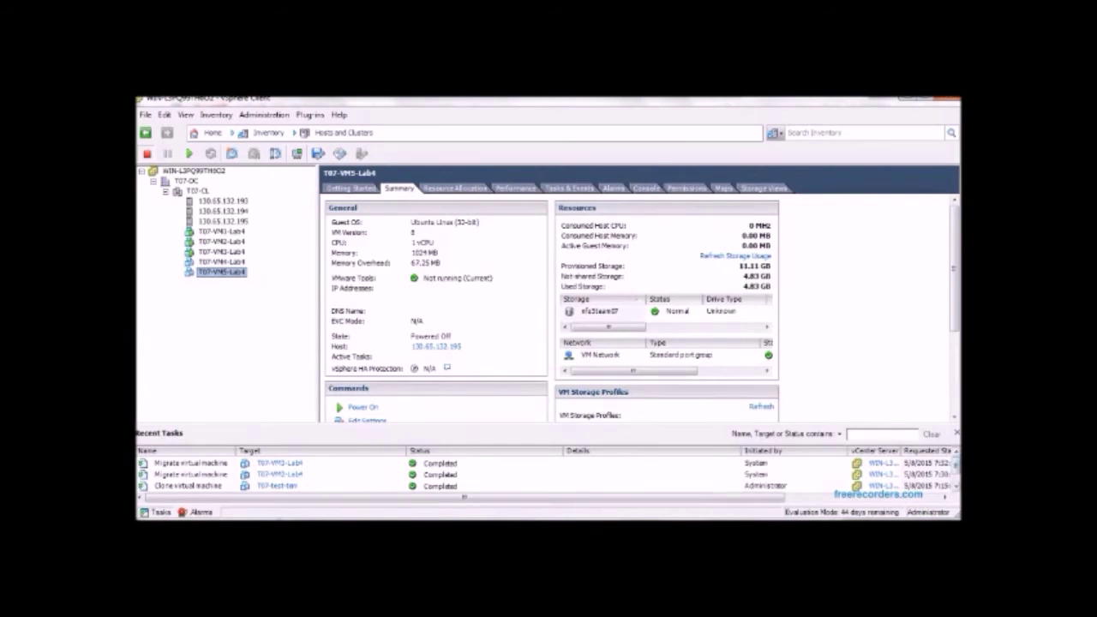
pyautogui.scroll(-1, 548, 473)
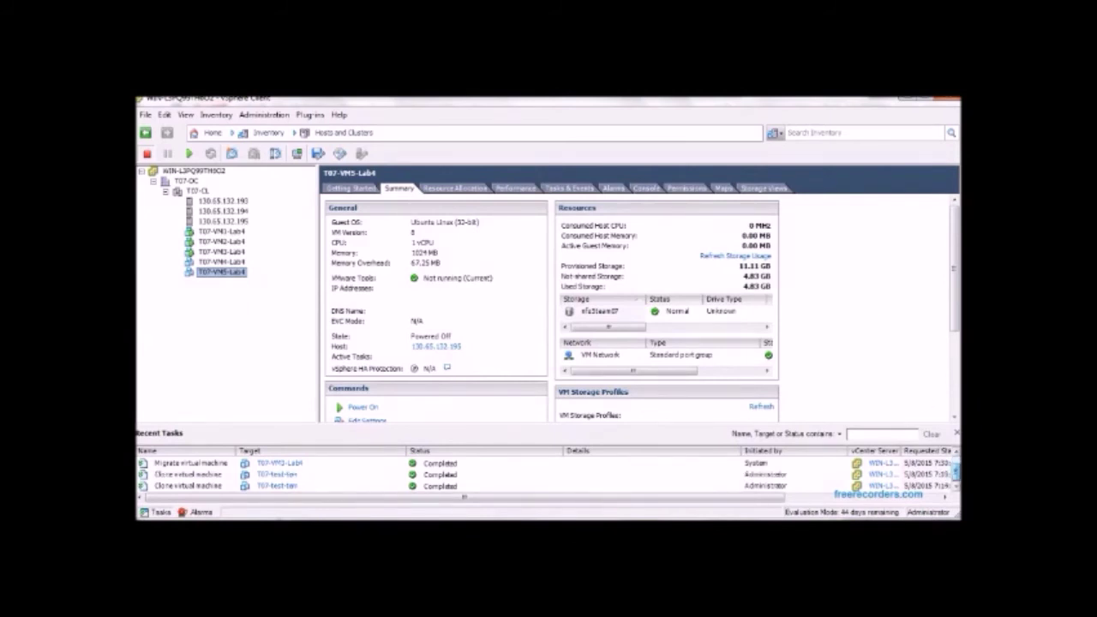
pyautogui.scroll(1, 549, 474)
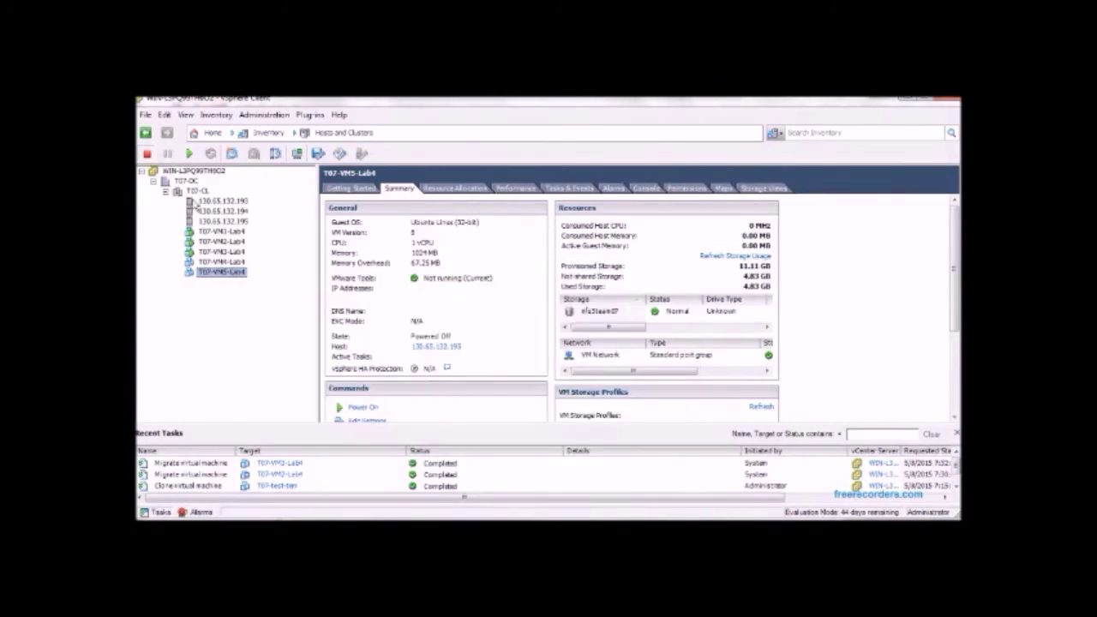
# Power on virtual machine T07-VM4-Lab4.
pyautogui.click(218, 261)
pyautogui.rightClick(213, 261)
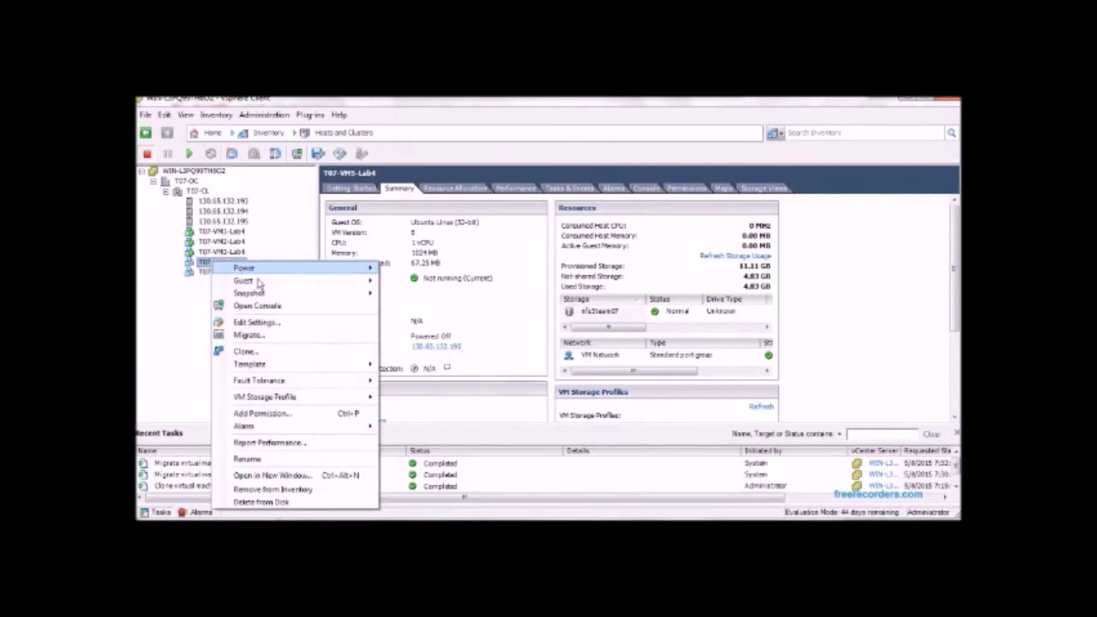
pyautogui.moveTo(262, 268)
pyautogui.click(418, 271)
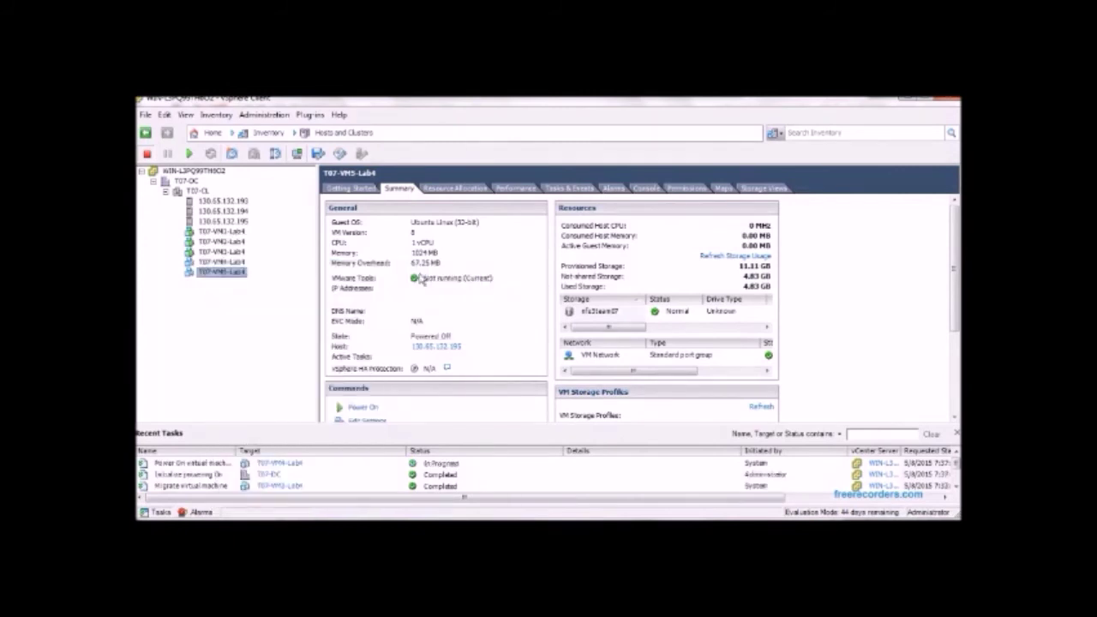
pyautogui.rightClick(218, 261)
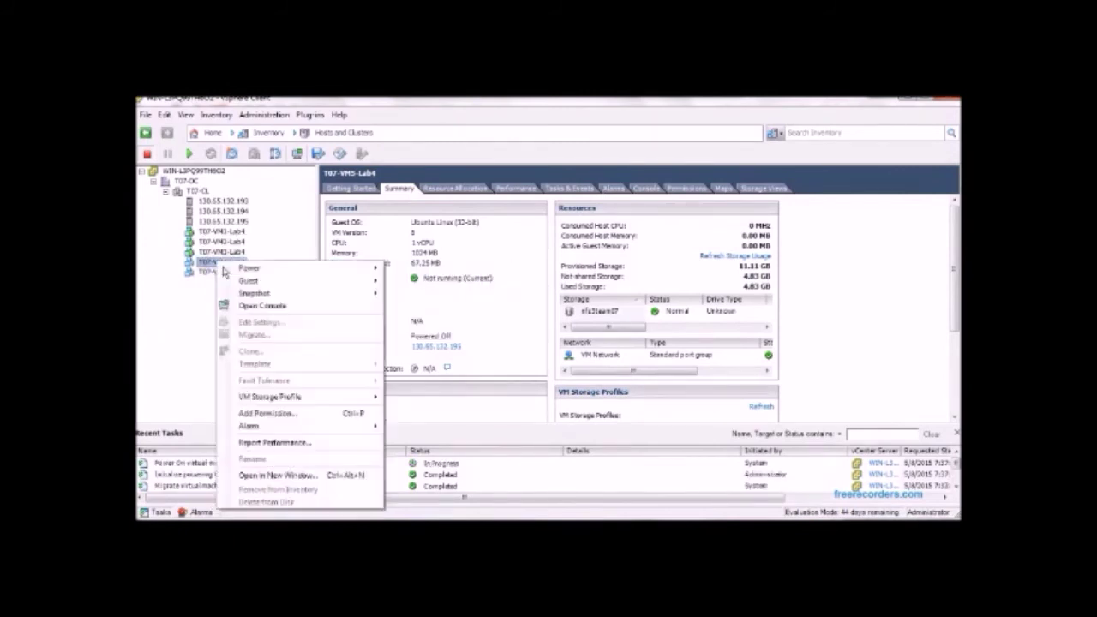
pyautogui.moveTo(292, 268)
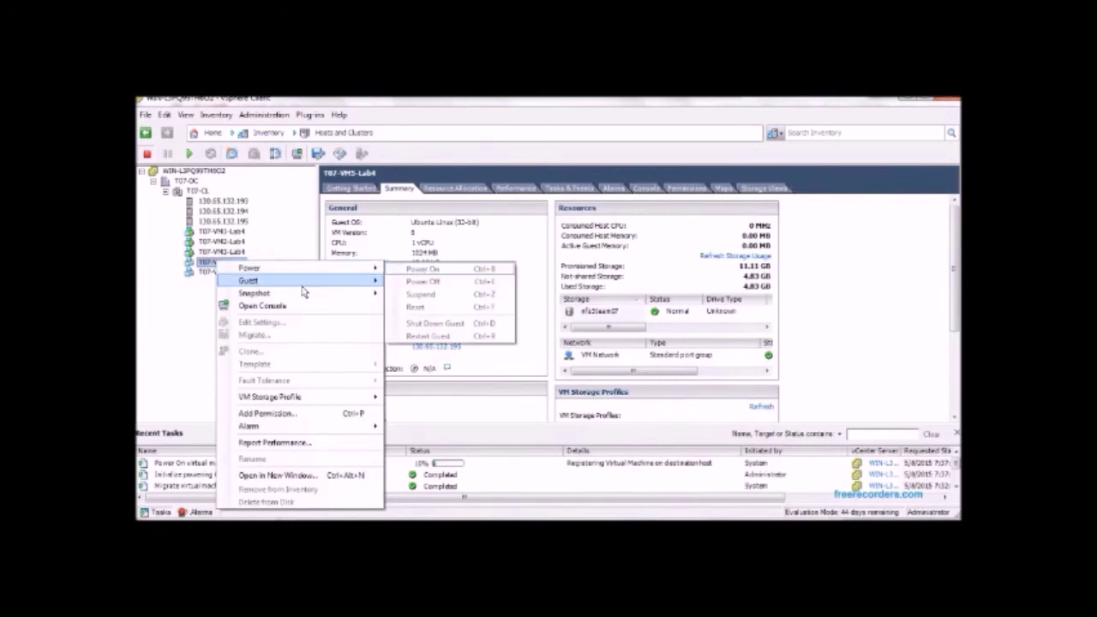
pyautogui.click(186, 321)
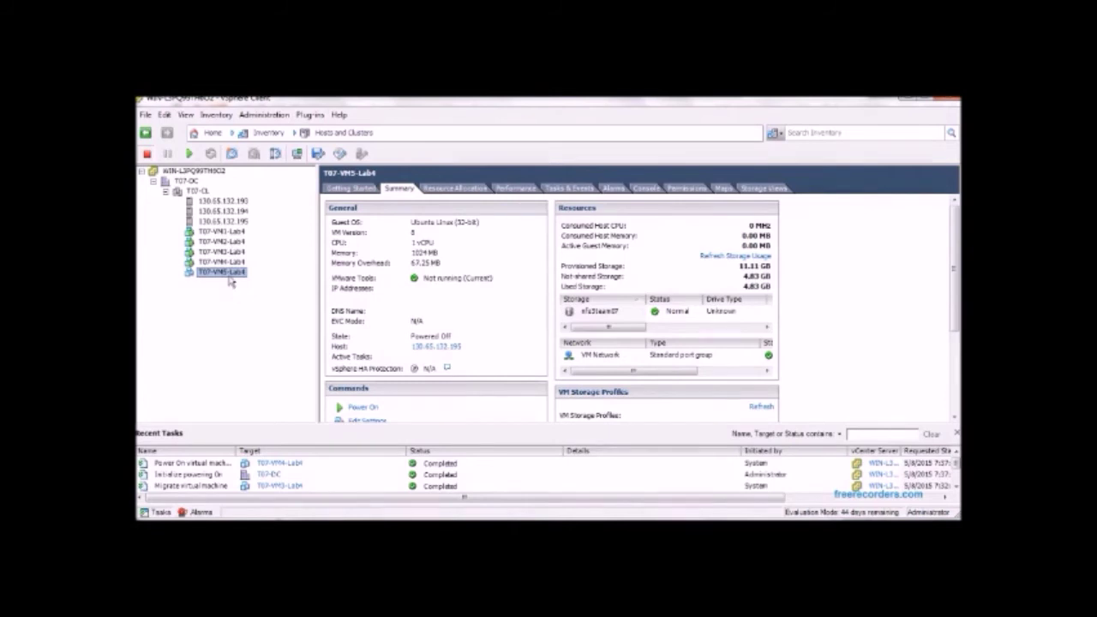
# Power on virtual machine T07-VM5-Lab4.
pyautogui.rightClick(227, 273)
pyautogui.moveTo(249, 276)
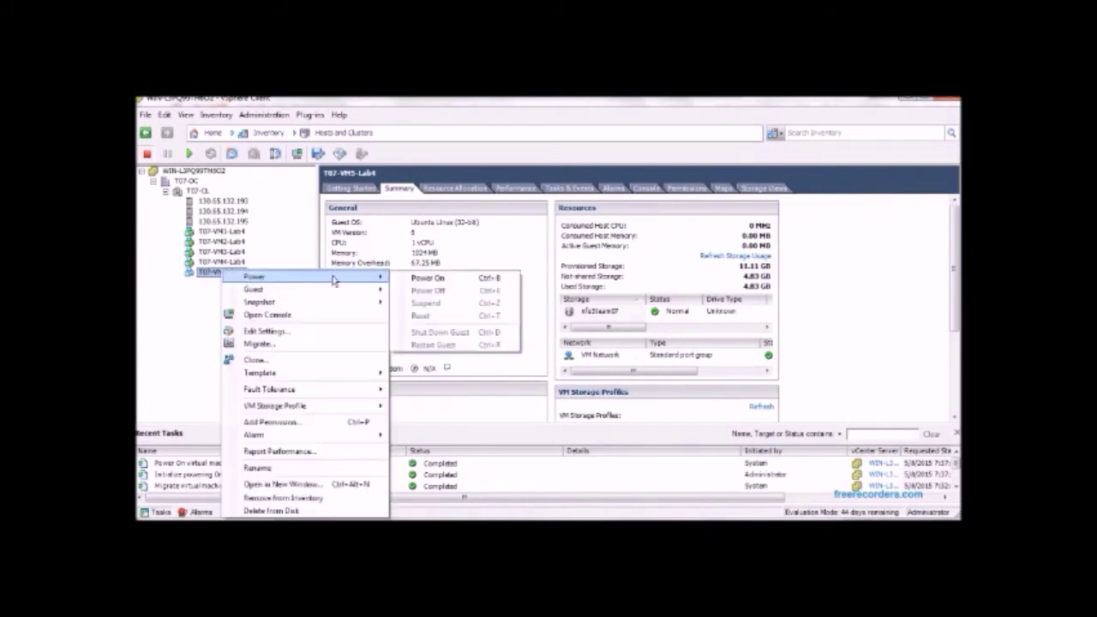
pyautogui.click(421, 279)
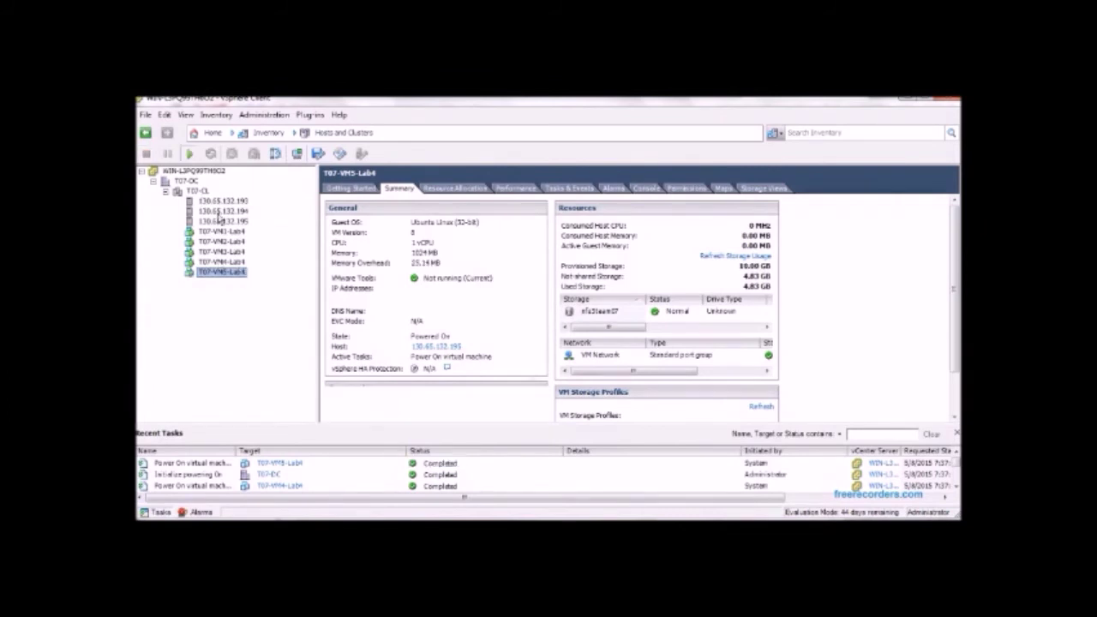
# Check the summaries of T07-VM4-Lab4, T07-VM3-Lab4, T07-VM2-Lab4 and T07-VM1-Lab4 for the host each one runs on.
pyautogui.click(238, 262)
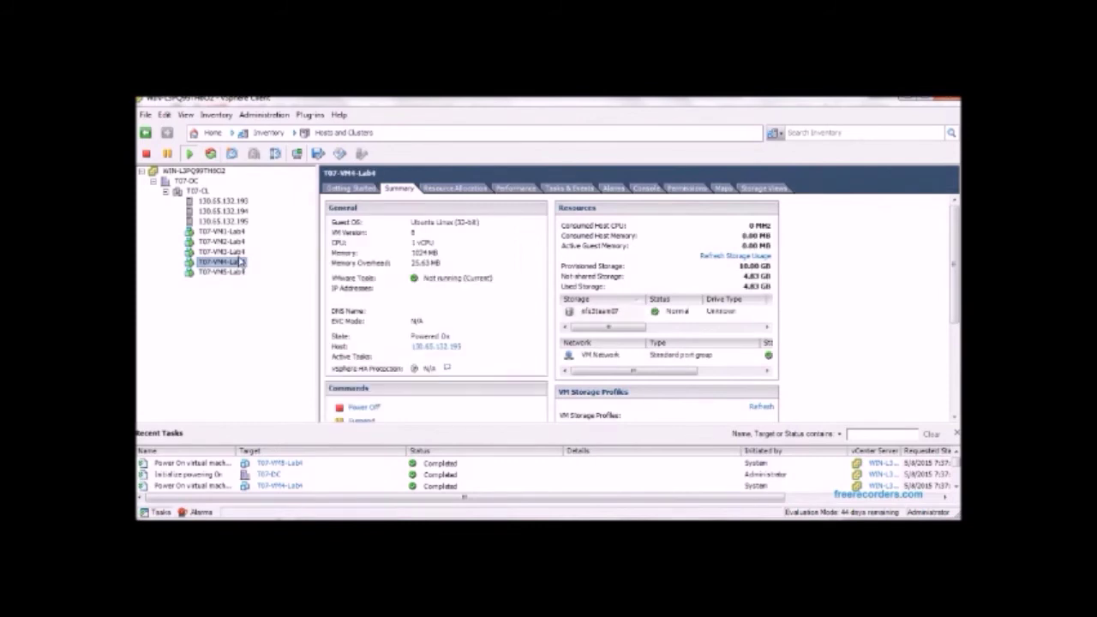
pyautogui.click(239, 254)
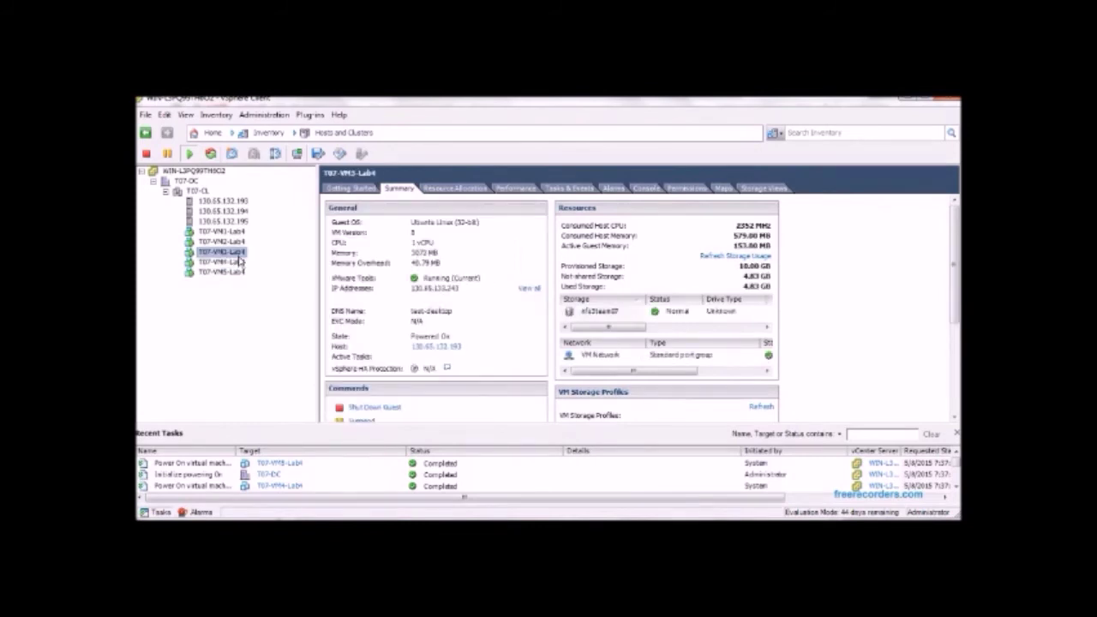
pyautogui.click(239, 243)
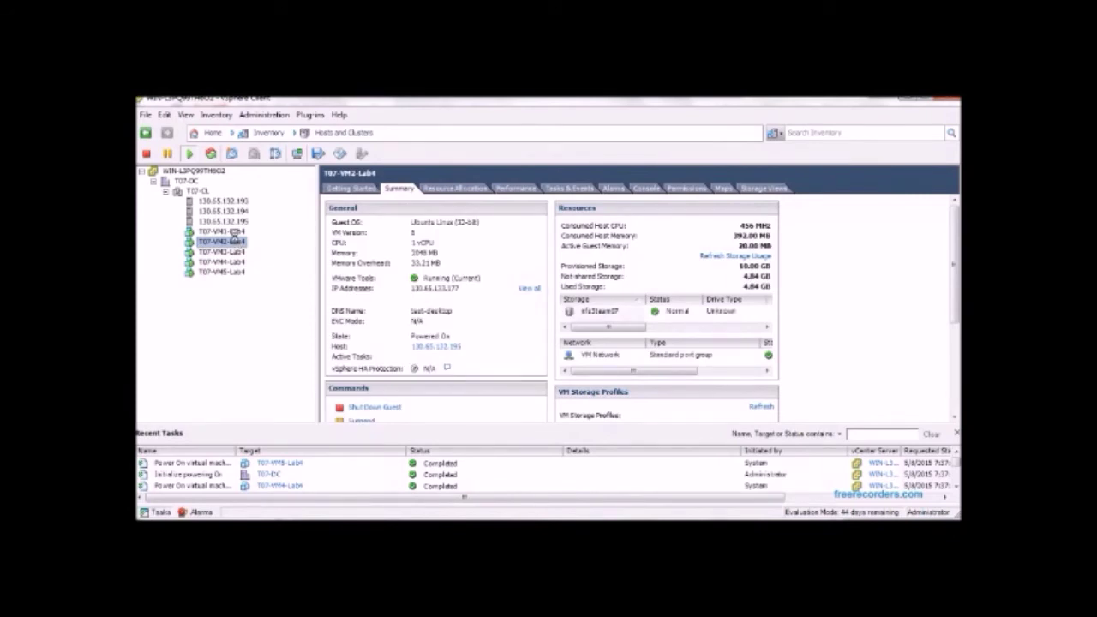
pyautogui.click(237, 232)
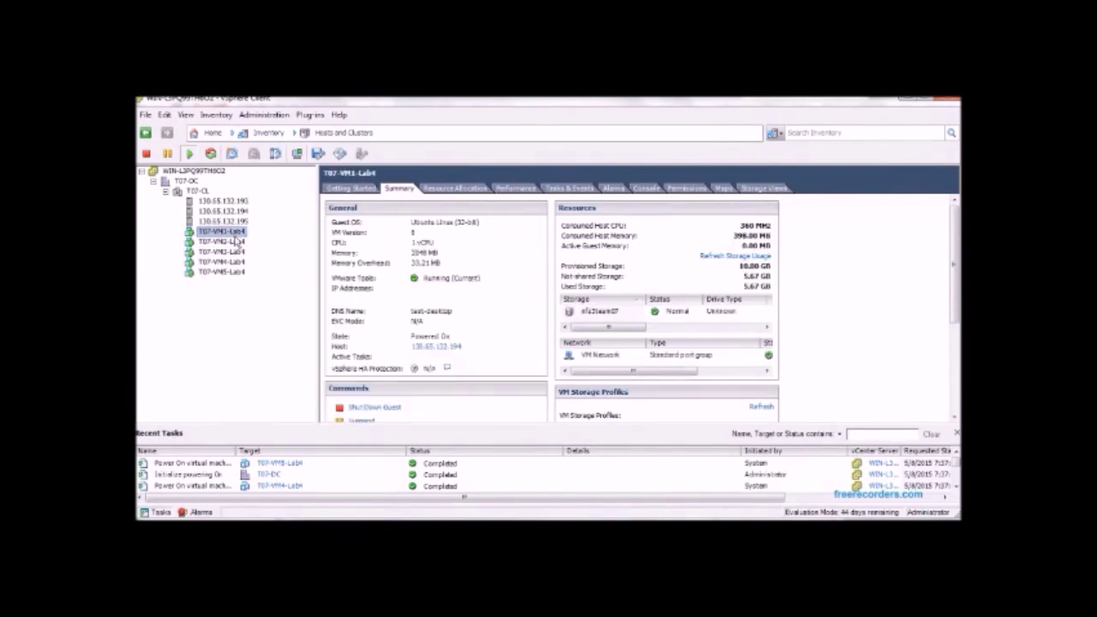
# Review the T07-CL cluster settings for DRS automation level, DRS groups, rules, virtual machine options, power management and host options.
pyautogui.rightClick(203, 192)
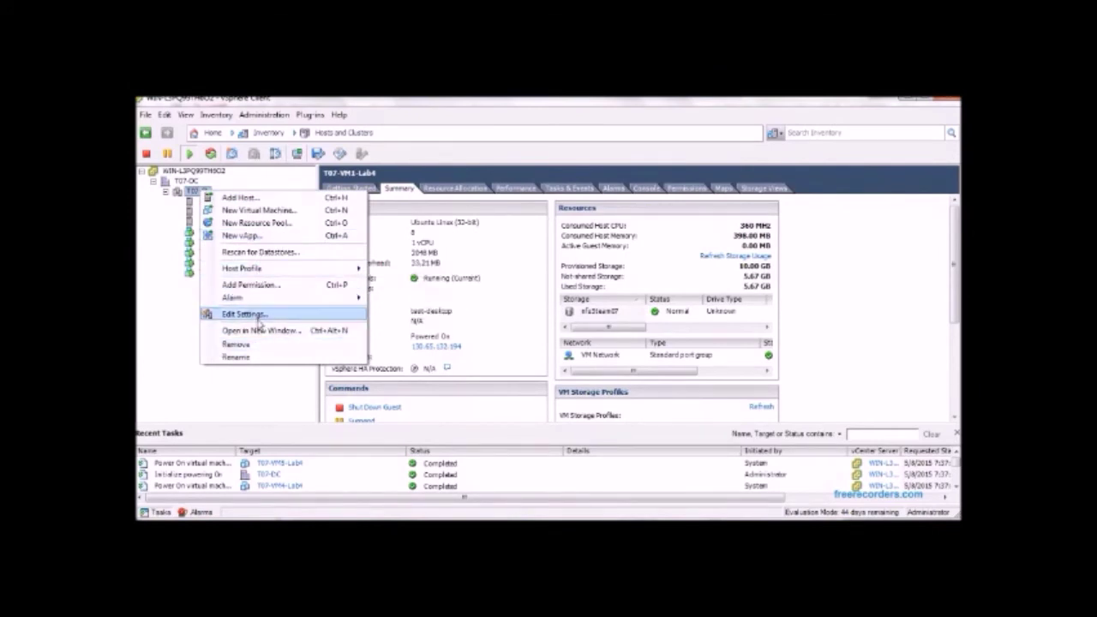
pyautogui.click(258, 319)
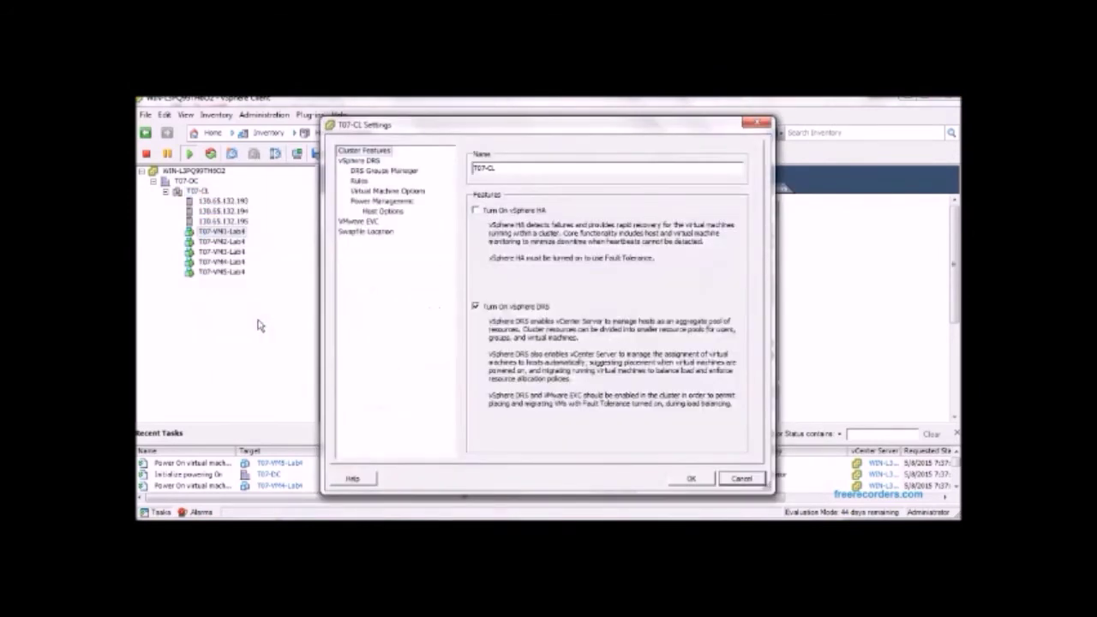
pyautogui.click(377, 162)
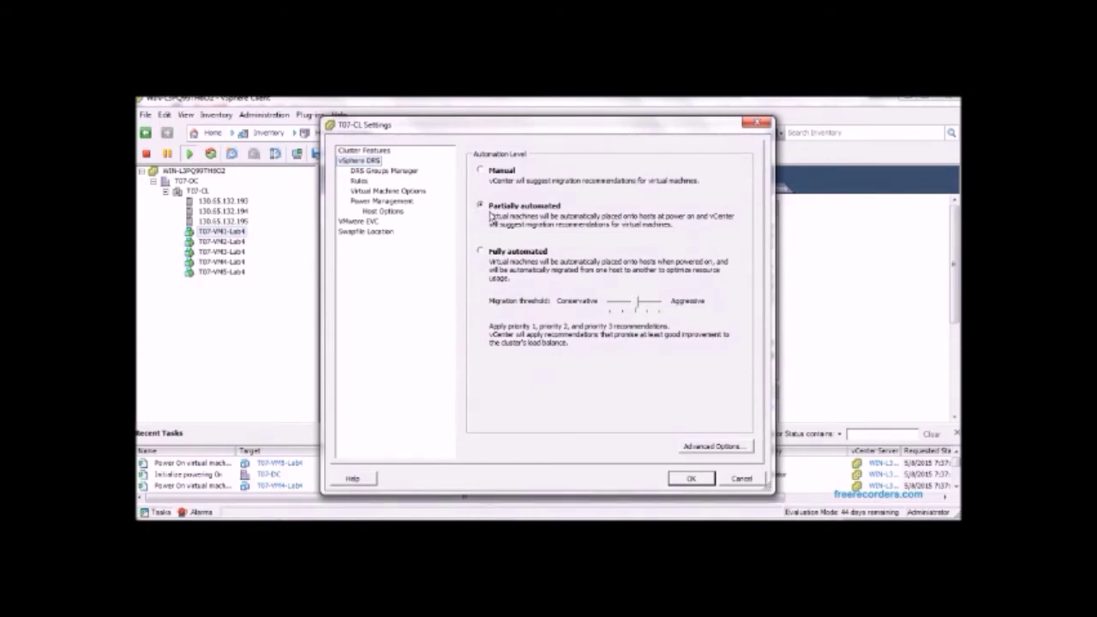
pyautogui.click(409, 174)
pyautogui.click(374, 184)
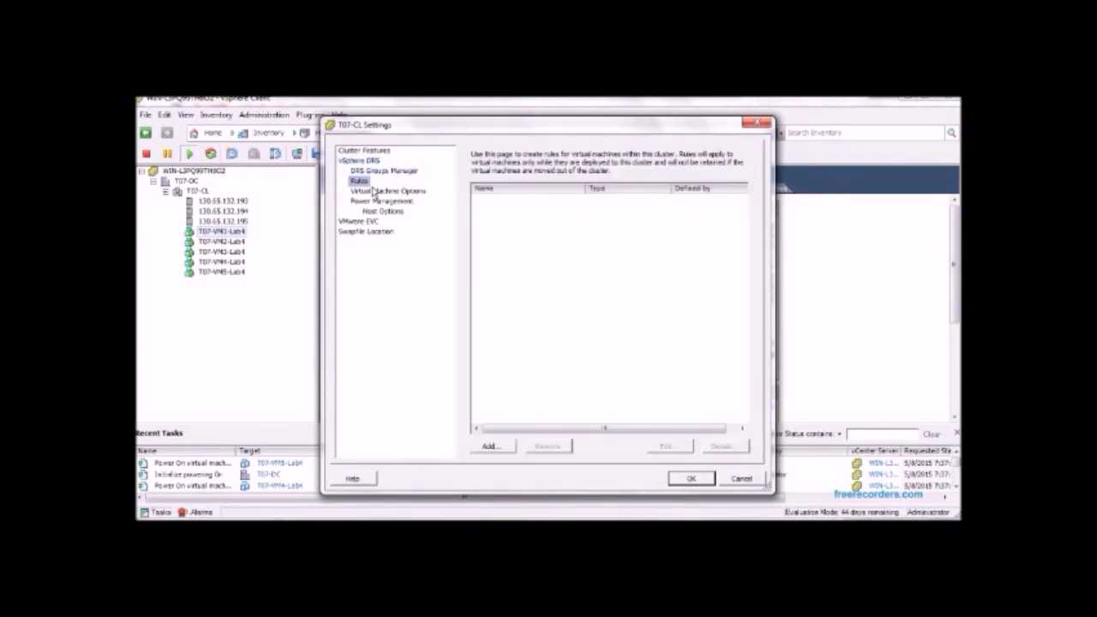
pyautogui.click(385, 194)
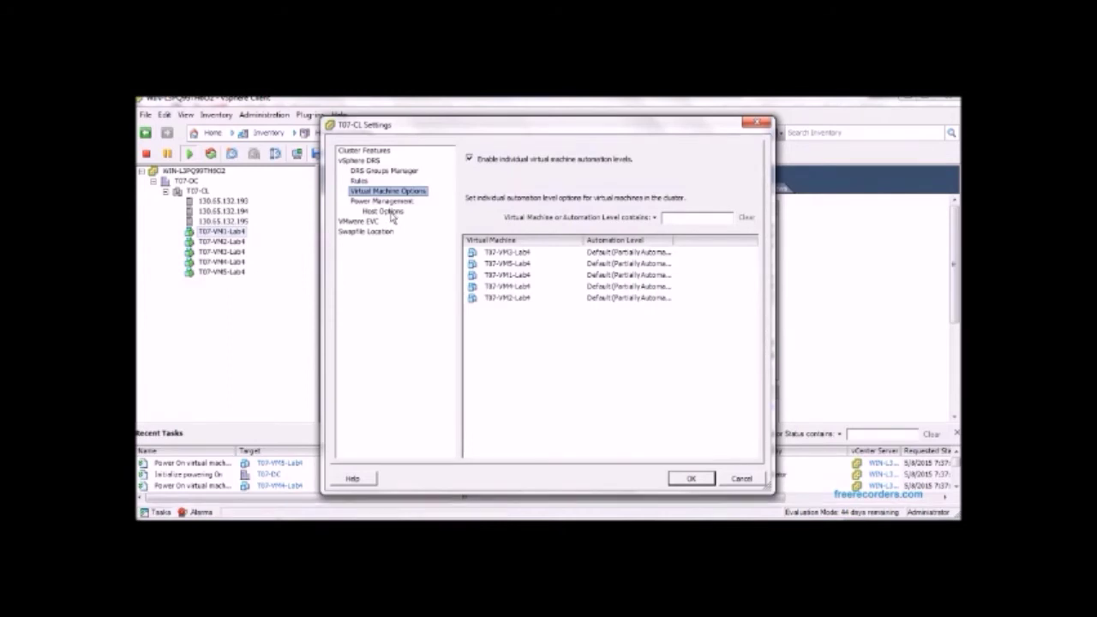
pyautogui.click(386, 201)
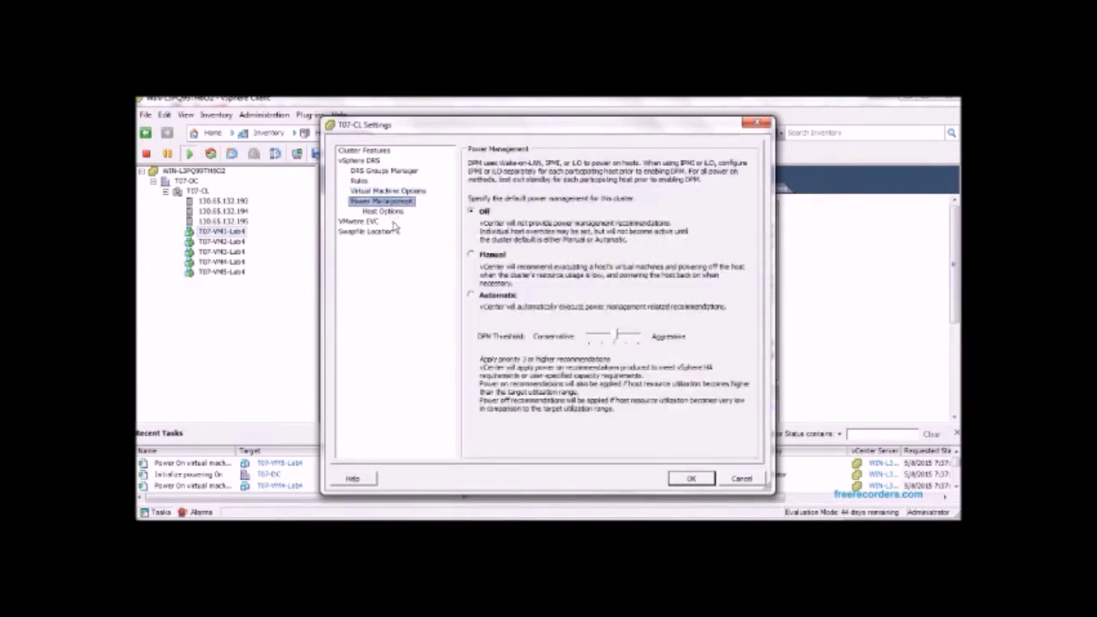
pyautogui.click(387, 213)
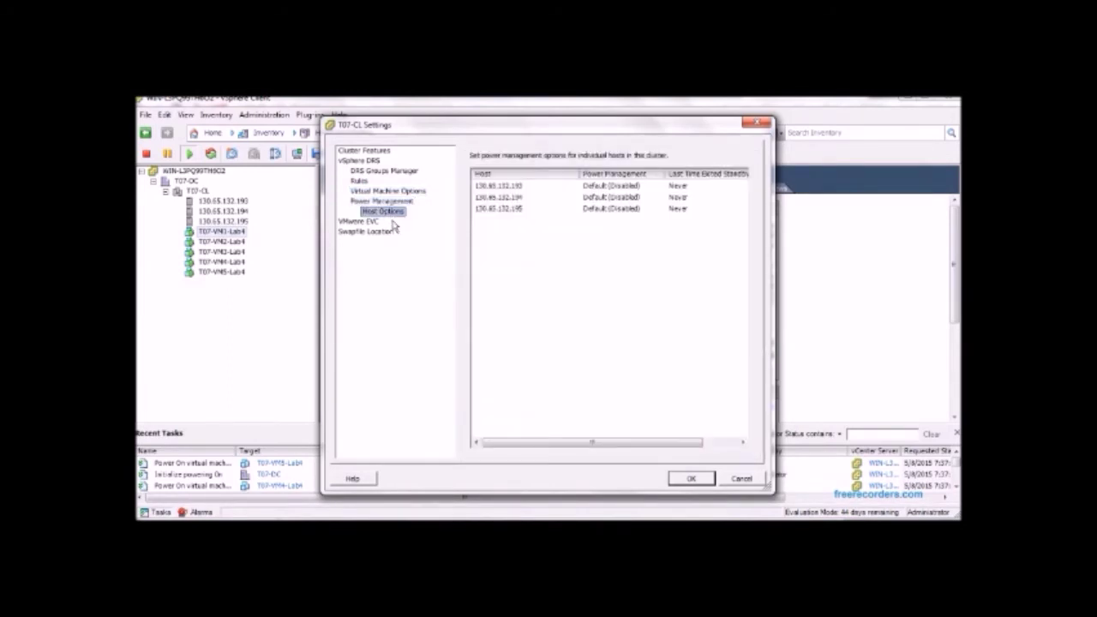
# Inspect the DRS advanced options of T07-CL without adding any, and save the cluster settings with the Partially automated level.
pyautogui.click(377, 163)
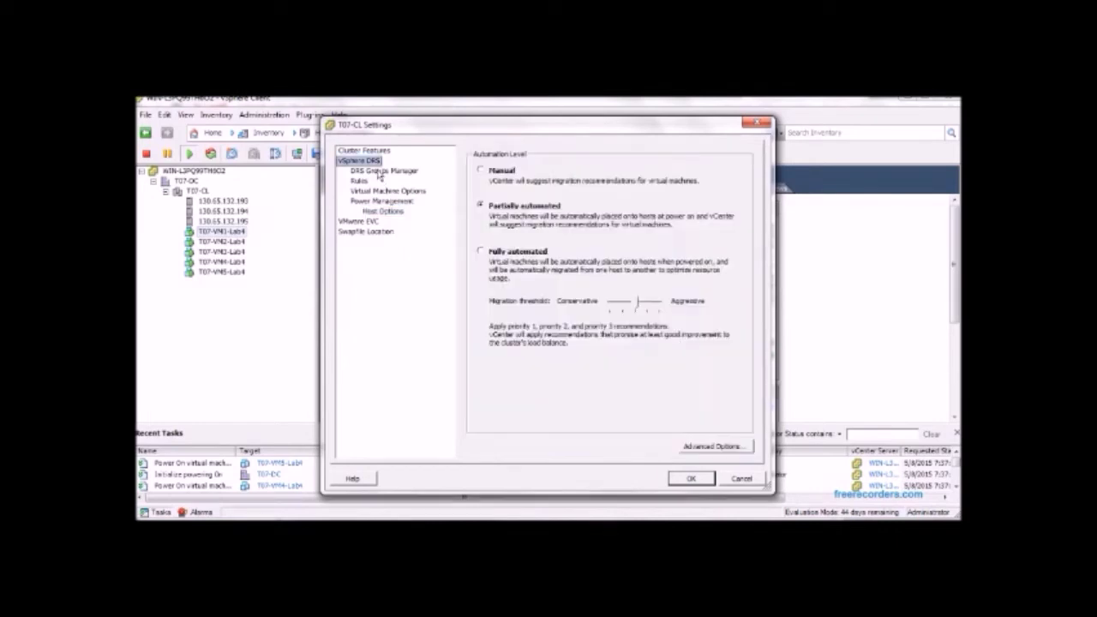
pyautogui.click(730, 446)
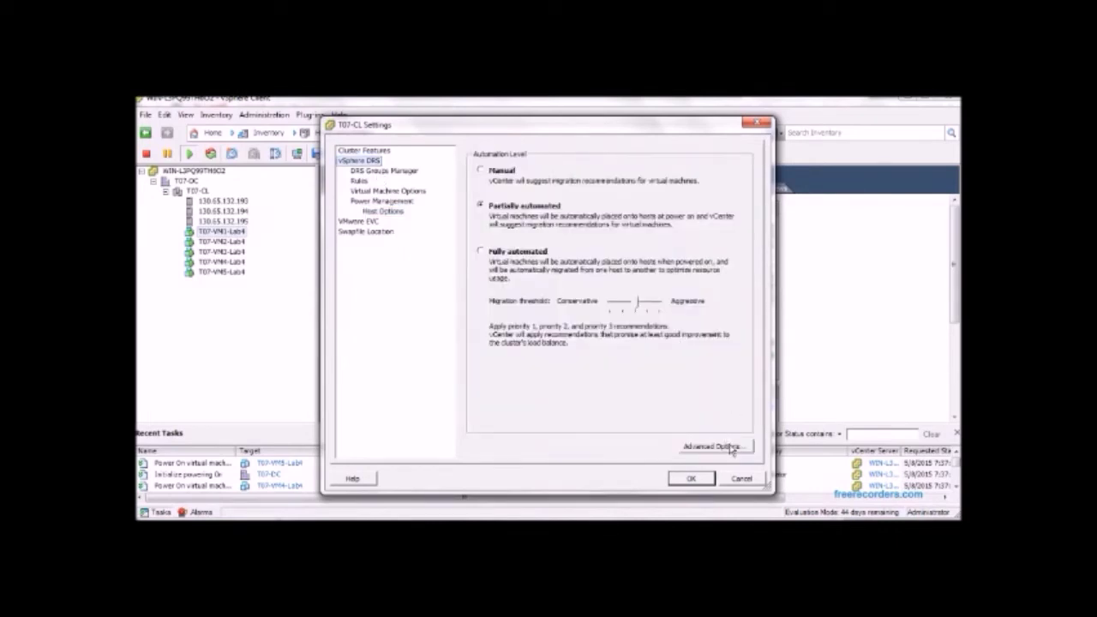
pyautogui.click(740, 450)
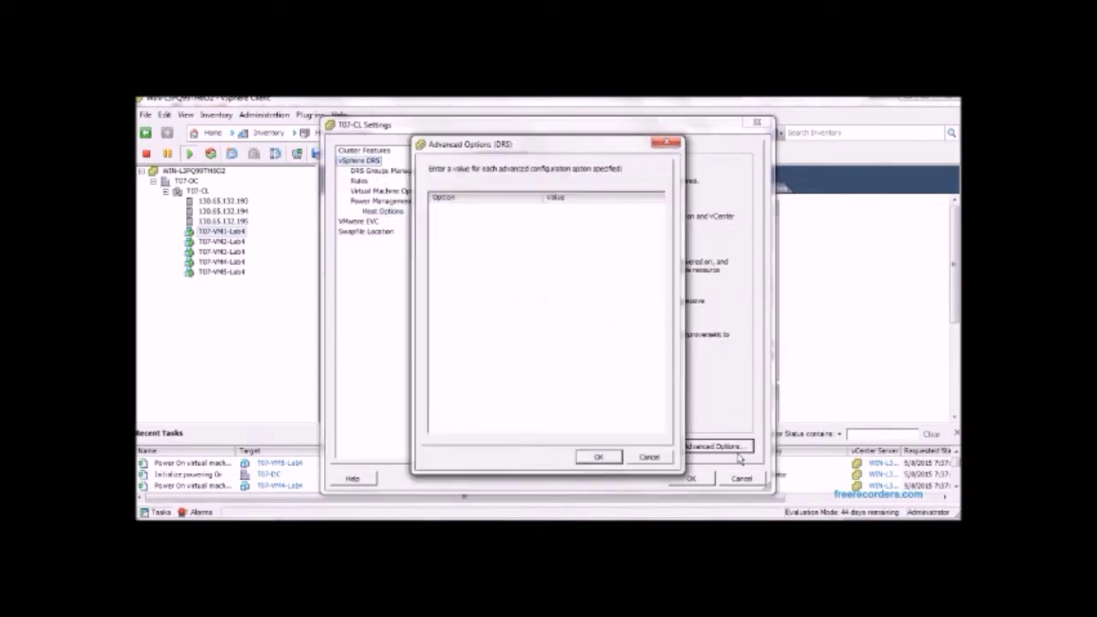
pyautogui.click(660, 459)
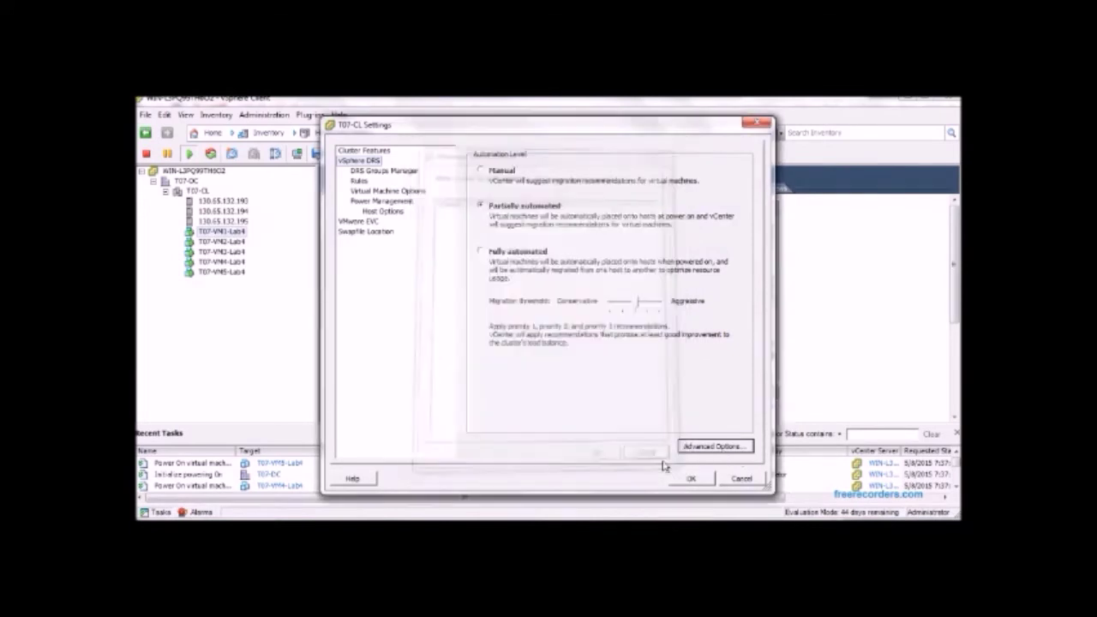
pyautogui.click(704, 483)
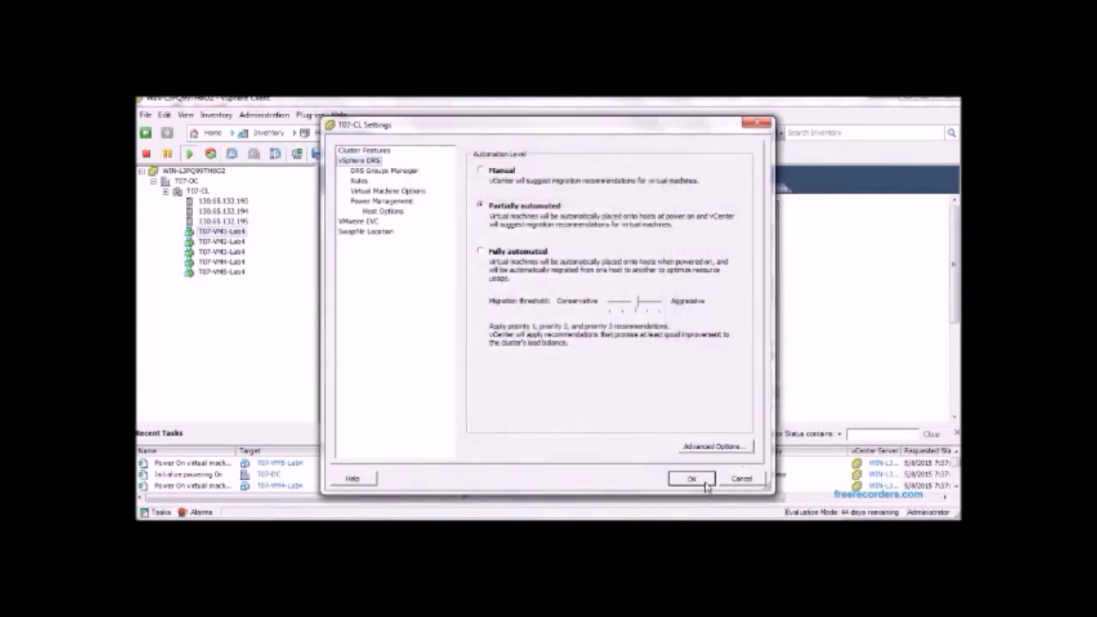
pyautogui.click(707, 485)
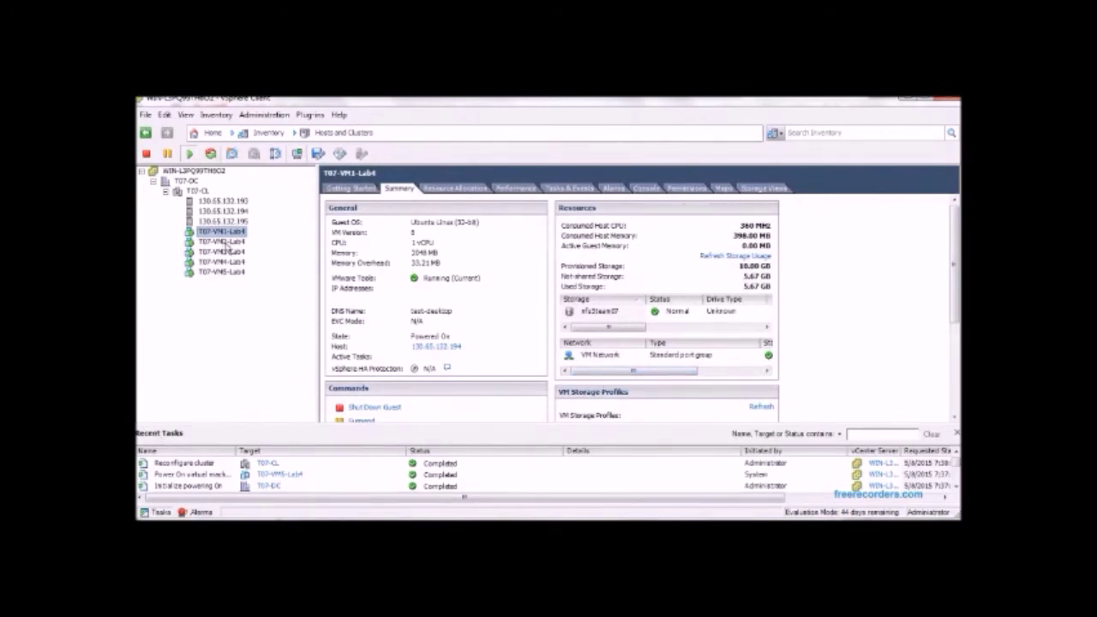
# Check the summaries of T07-VM2-Lab4 through T07-VM5-Lab4 for each one's host, returning to T07-VM3-Lab4 for comparison.
pyautogui.click(224, 244)
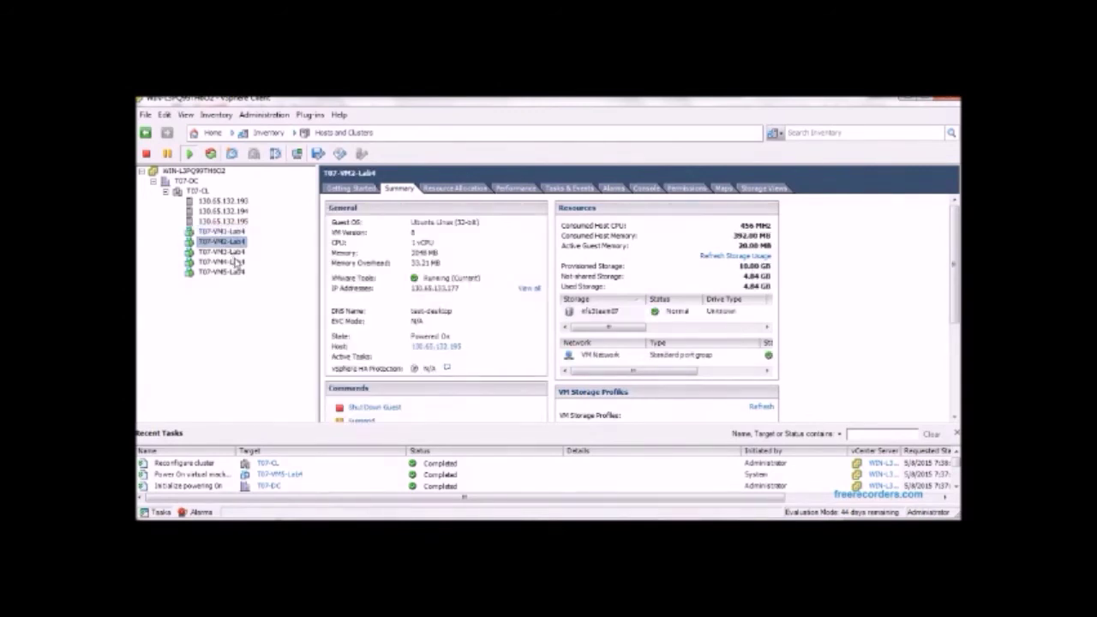
pyautogui.click(234, 254)
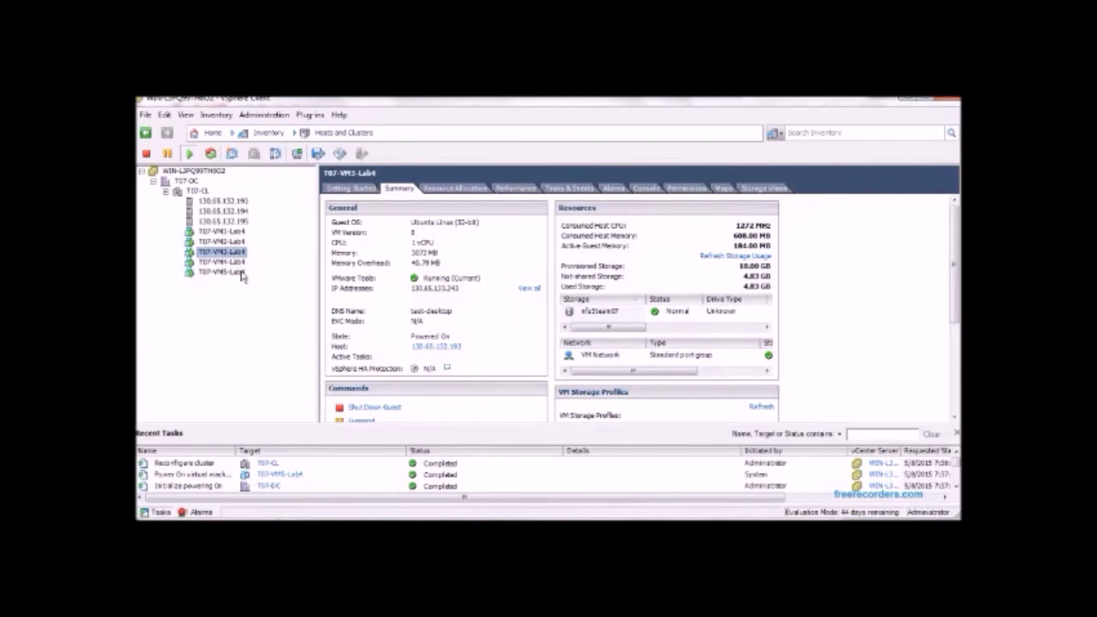
pyautogui.click(242, 265)
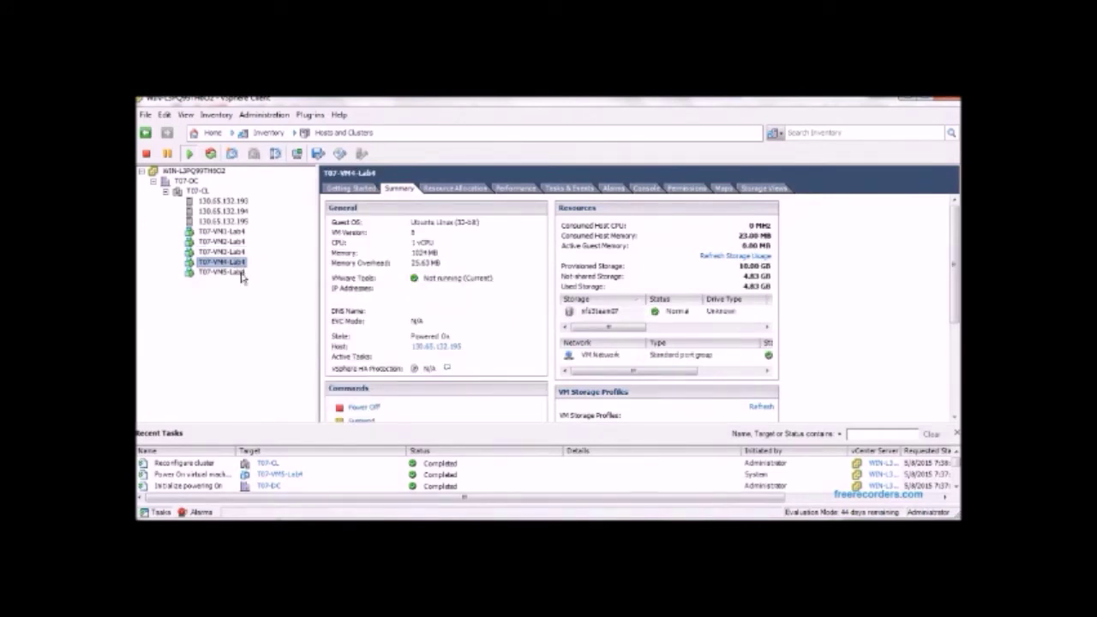
pyautogui.click(243, 274)
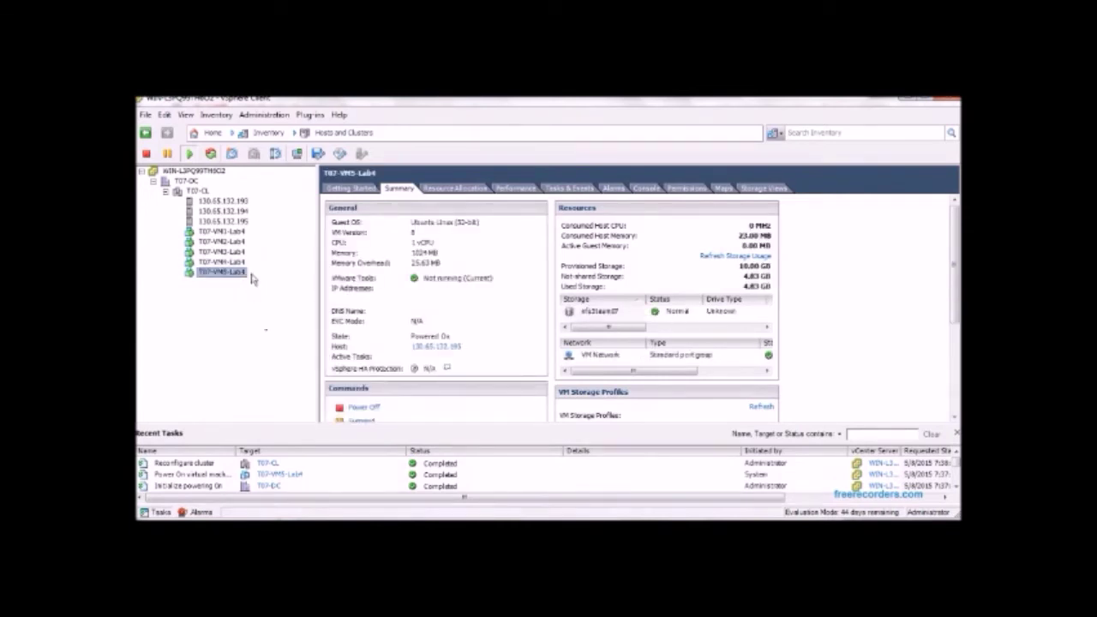
pyautogui.click(243, 254)
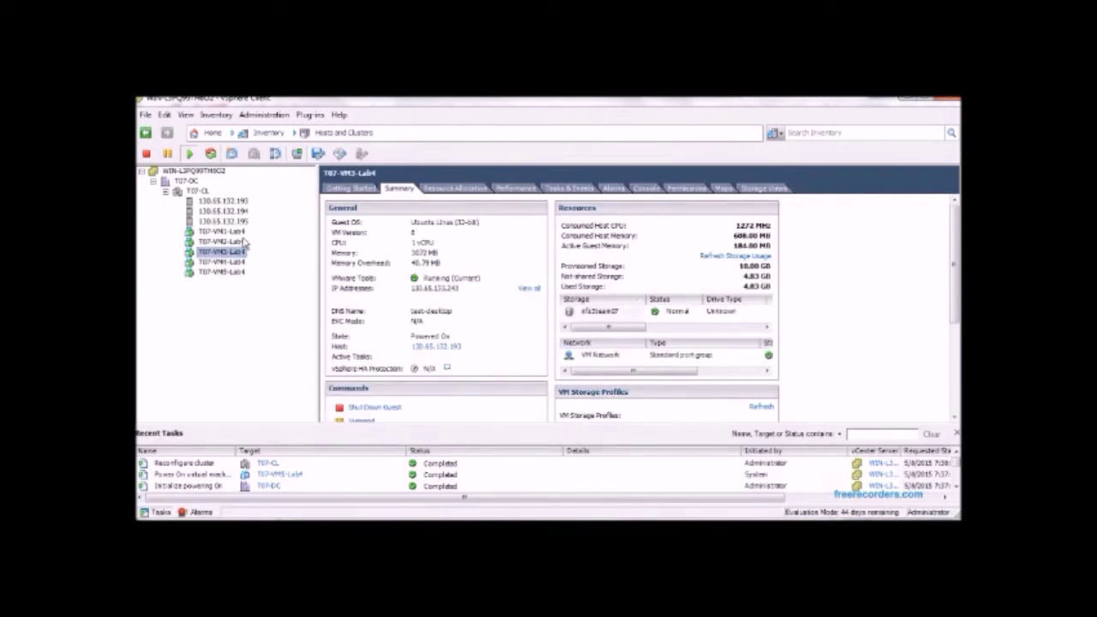
# Examine the whole summary of T07-VM1-Lab4, including its host, resource consumption, commands and annotations.
pyautogui.click(243, 232)
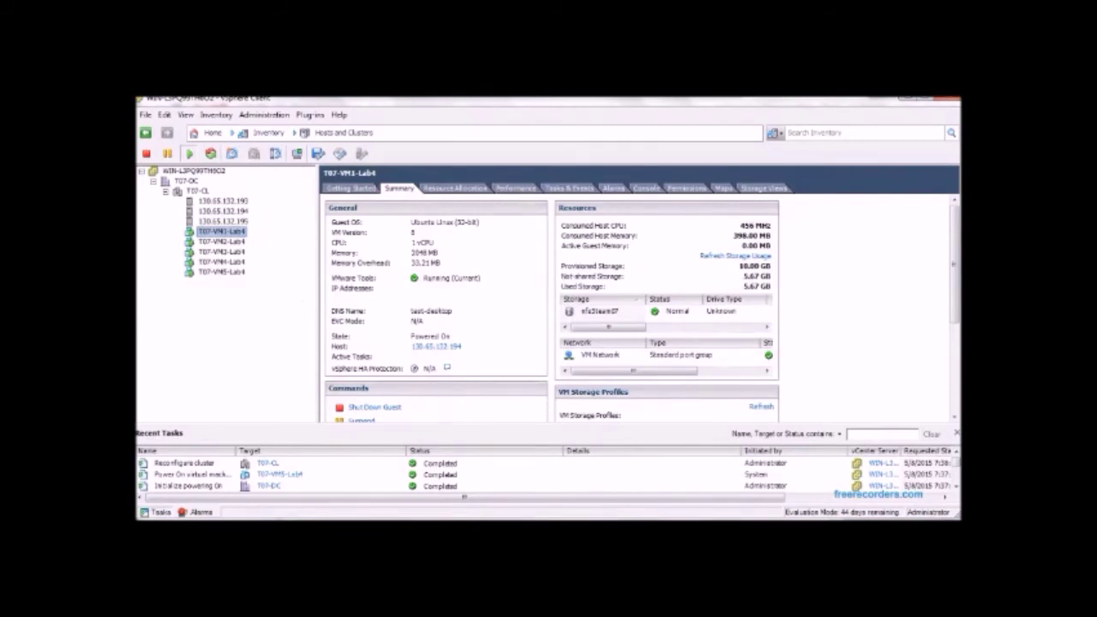
pyautogui.scroll(-5, 642, 307)
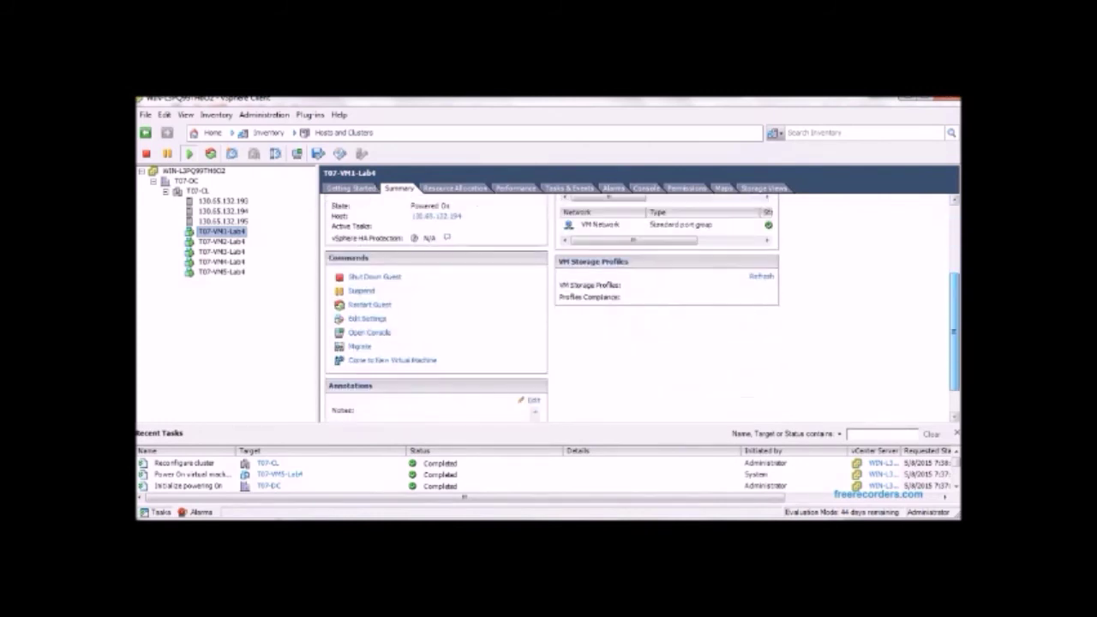
pyautogui.scroll(-1, 642, 301)
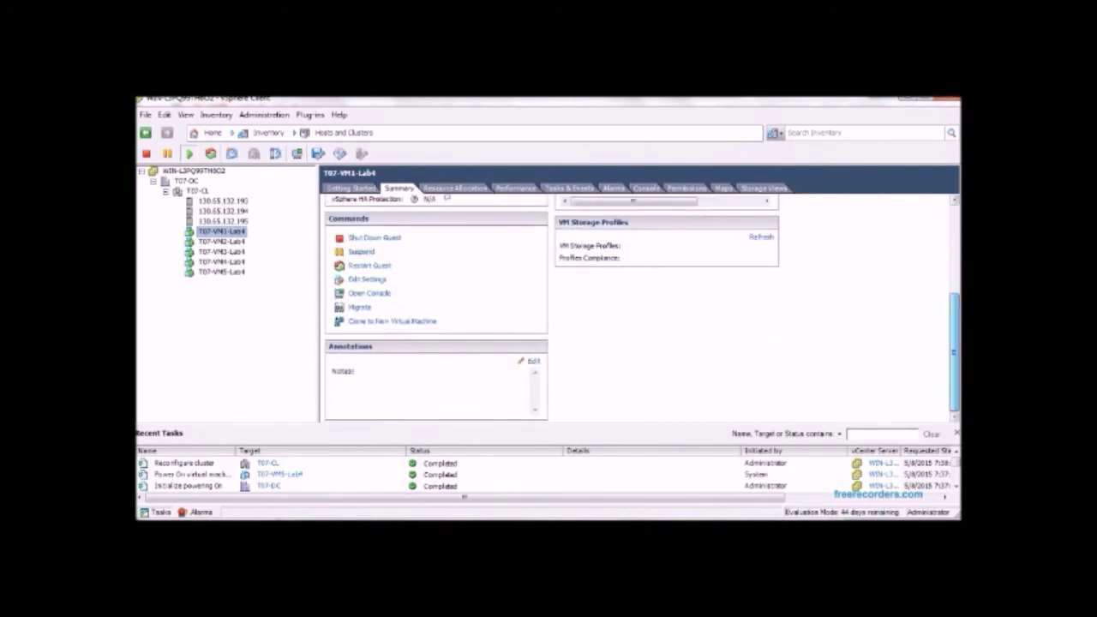
pyautogui.scroll(5, 642, 307)
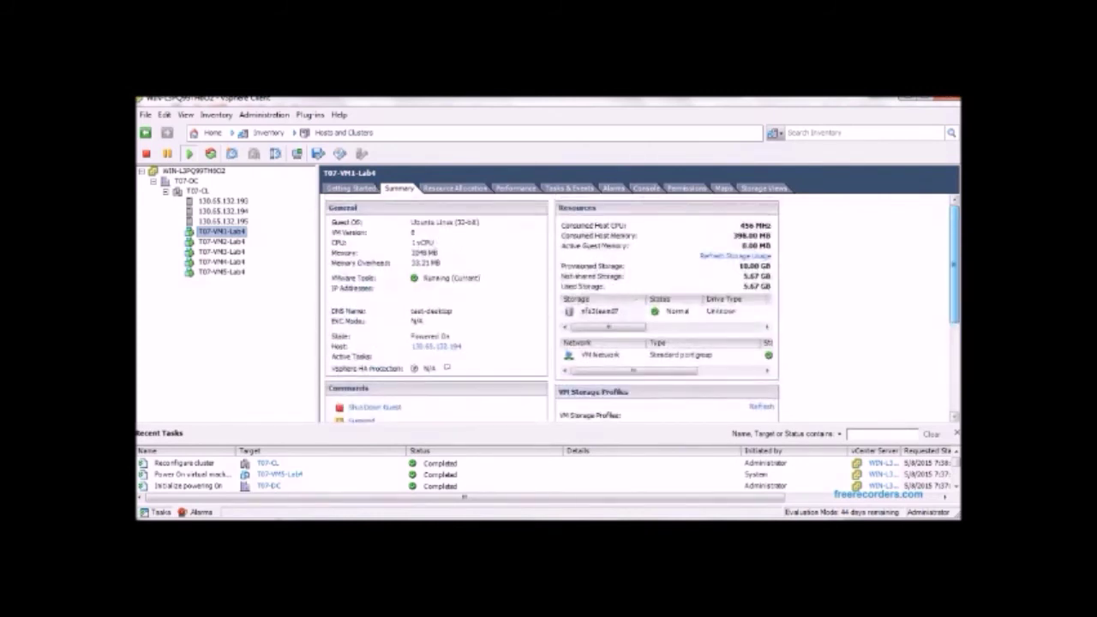
pyautogui.scroll(-1, 642, 307)
pyautogui.scroll(1, 642, 307)
pyautogui.scroll(1, 561, 238)
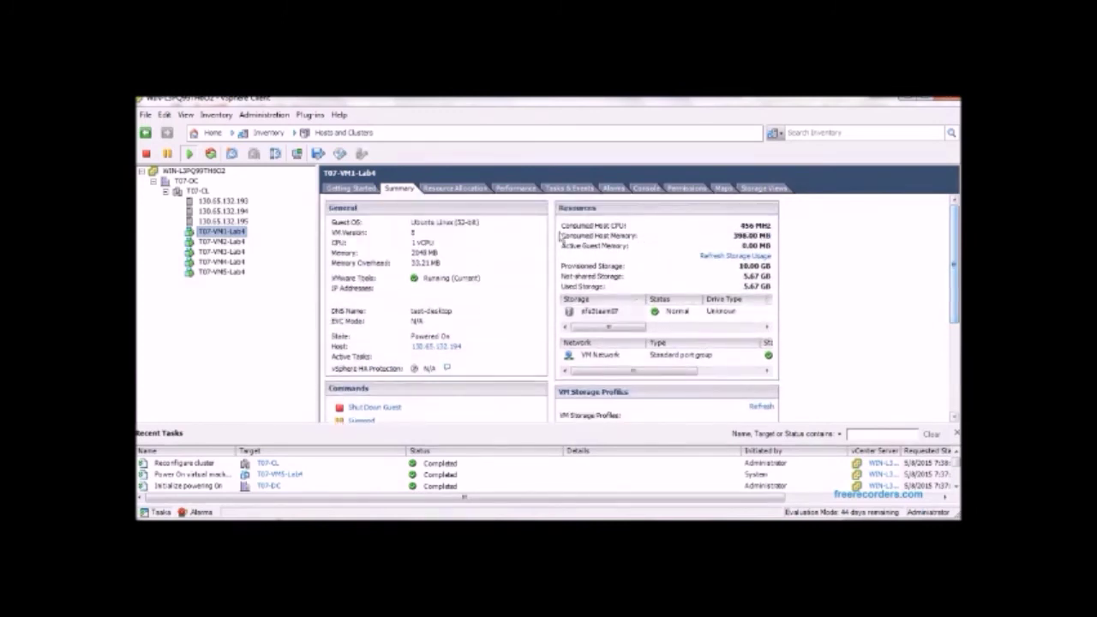
# Run DRS manually on cluster T07-CL to refresh its migration recommendations.
pyautogui.click(201, 192)
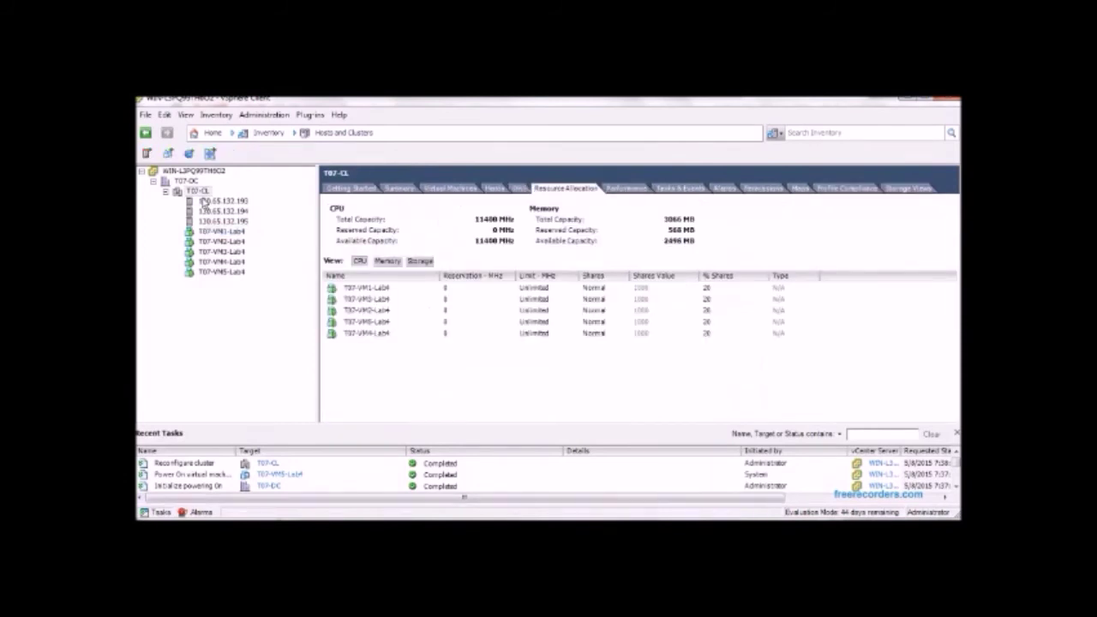
pyautogui.click(519, 188)
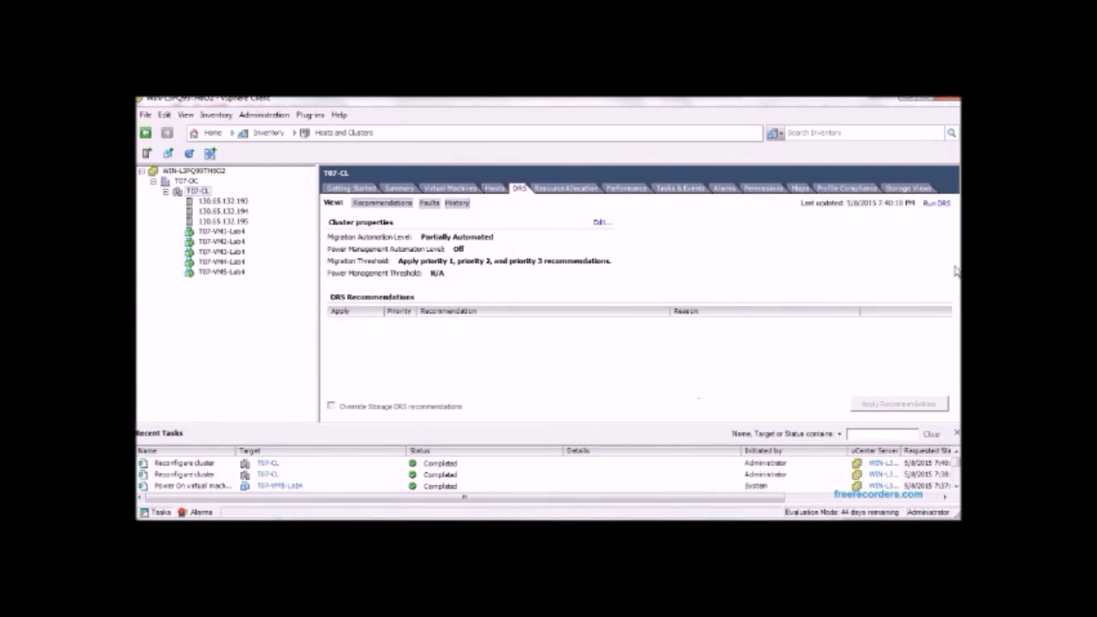
pyautogui.click(942, 210)
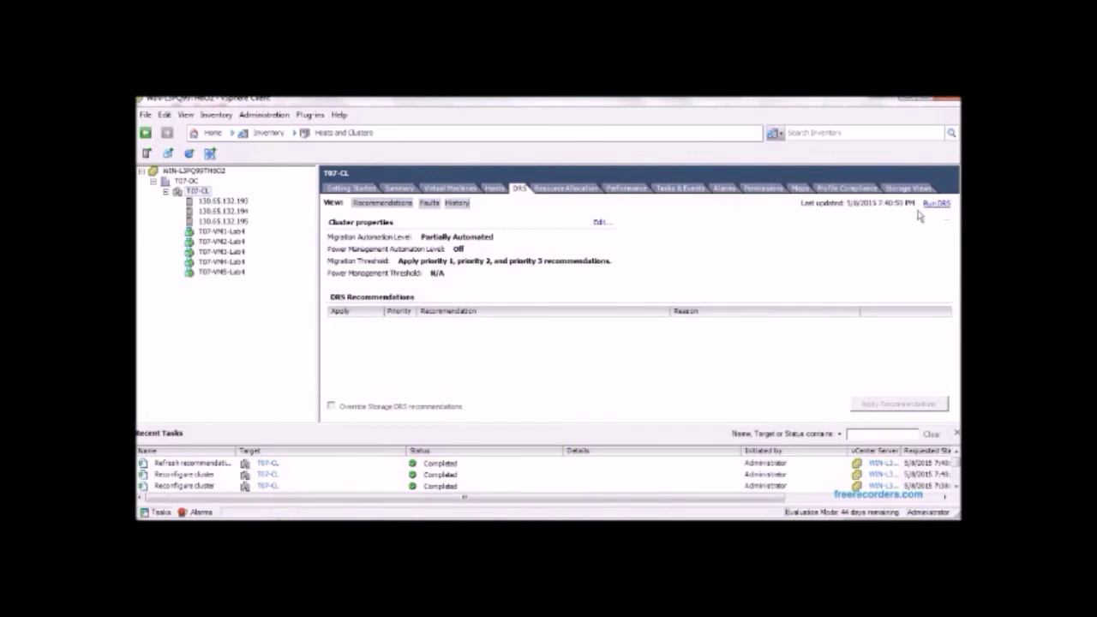
# Compare the host and CPU and memory consumption in the summaries of all five Lab4 virtual machines following the DRS run.
pyautogui.click(230, 233)
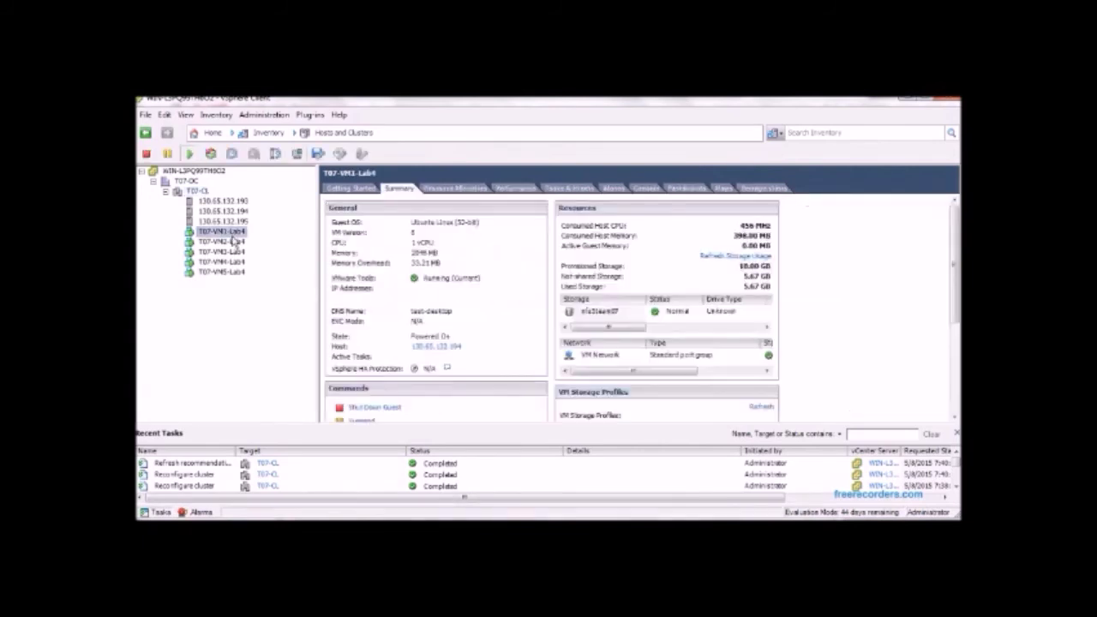
pyautogui.click(231, 242)
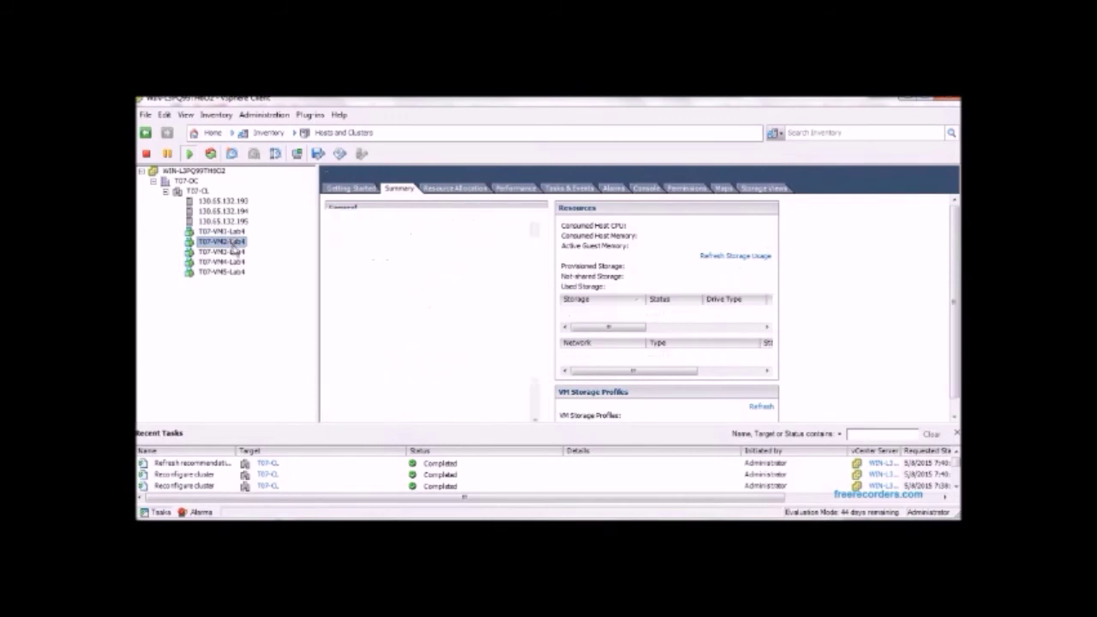
pyautogui.click(233, 252)
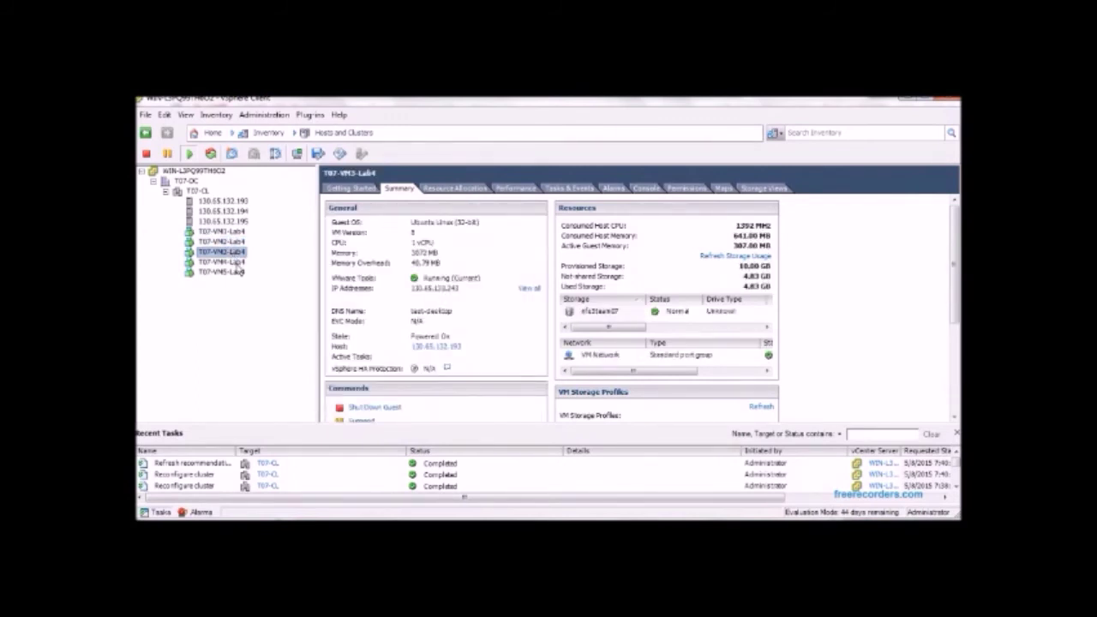
pyautogui.click(234, 261)
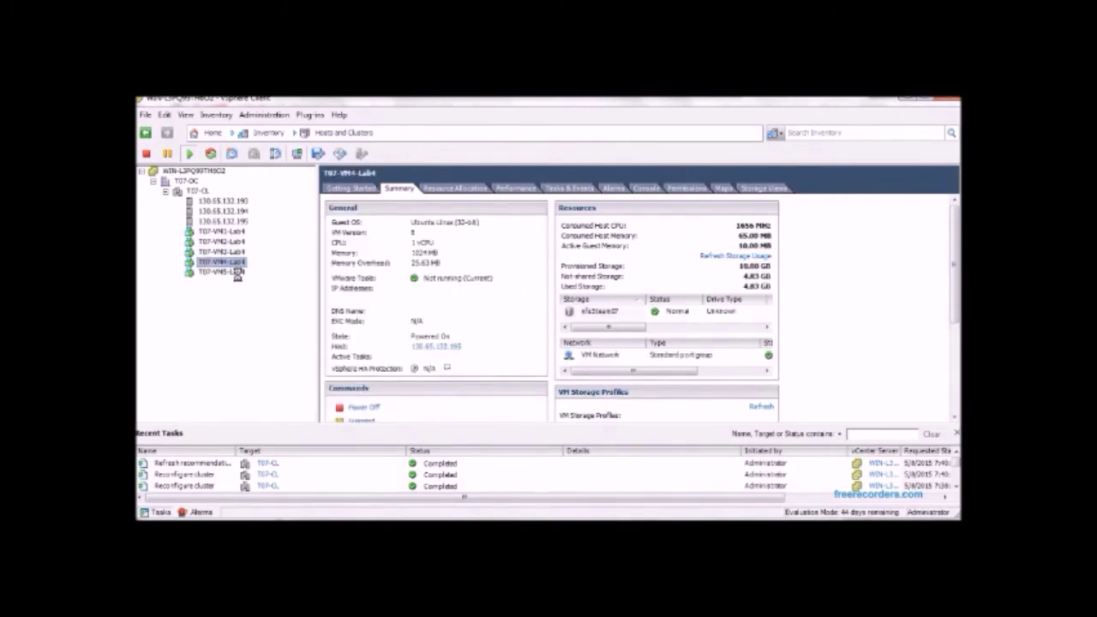
pyautogui.click(238, 272)
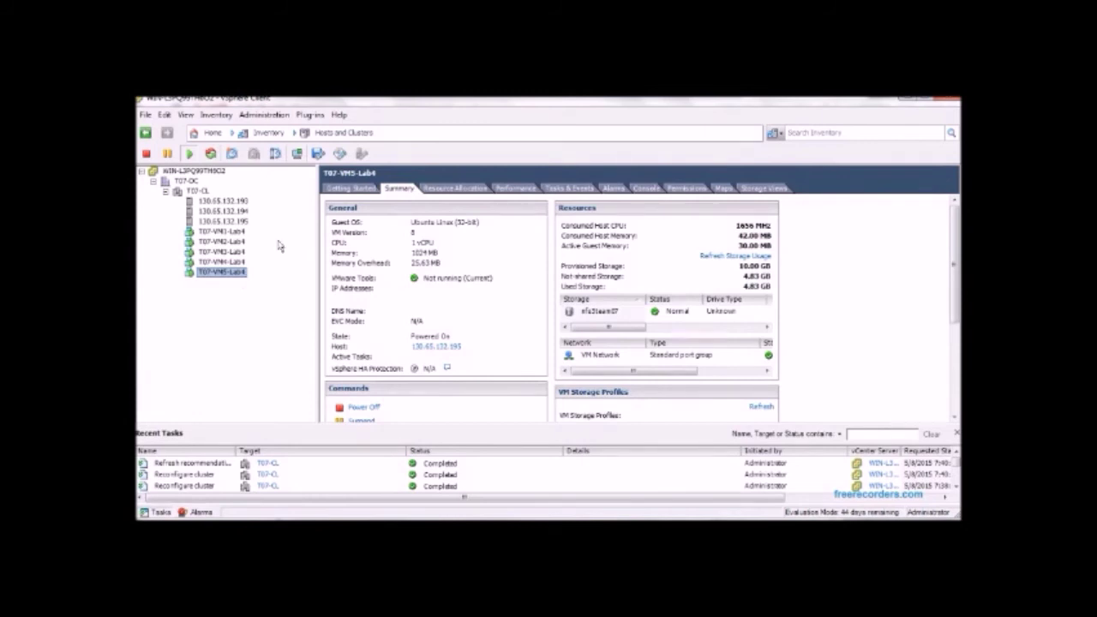
pyautogui.click(364, 193)
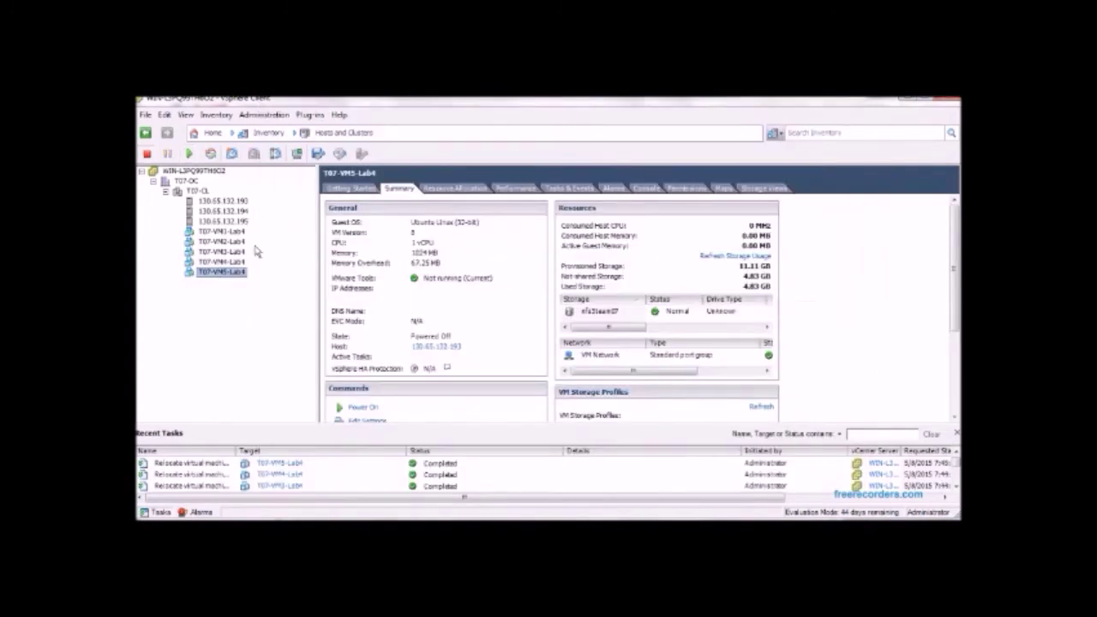
# Check the host and resource details in the summaries of the powered-off virtual machines T07-VM1-Lab4 through T07-VM5-Lab4.
pyautogui.click(236, 232)
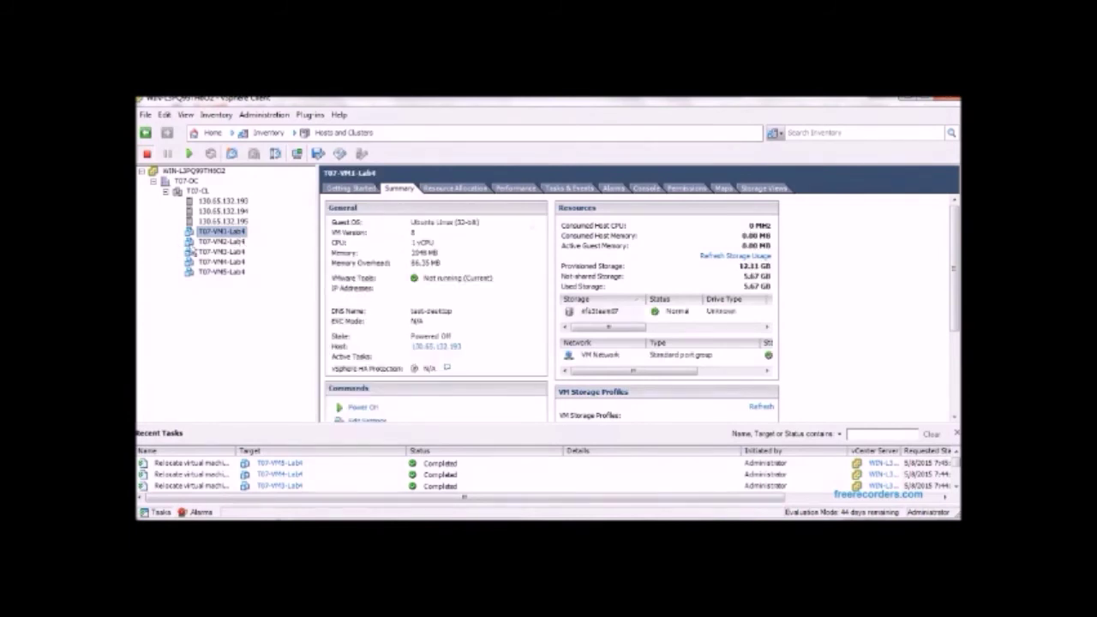
pyautogui.click(225, 243)
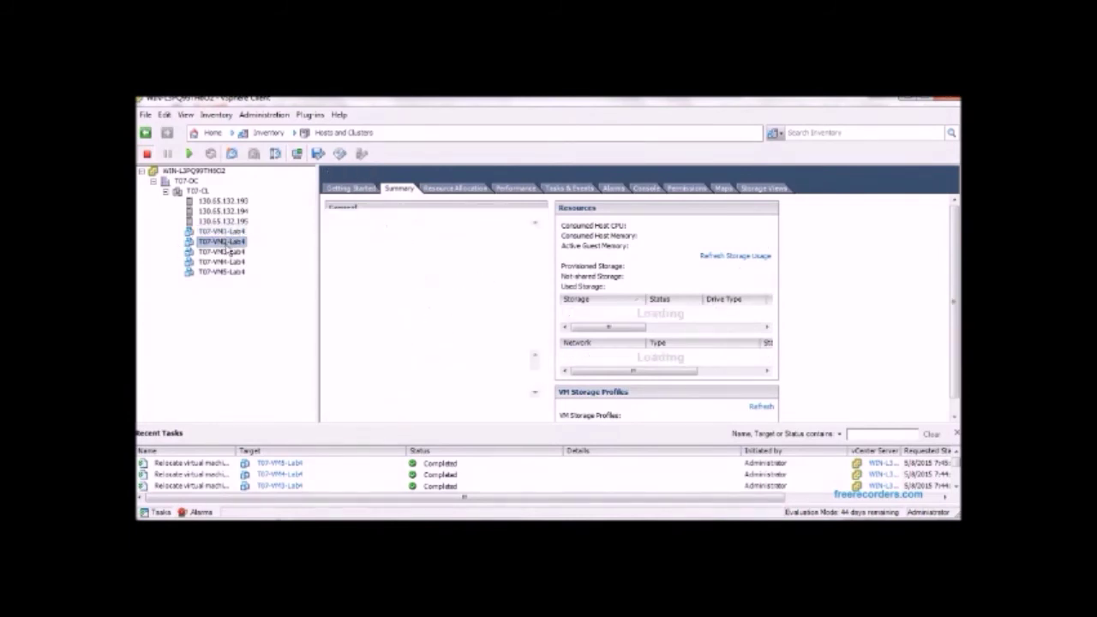
pyautogui.click(226, 254)
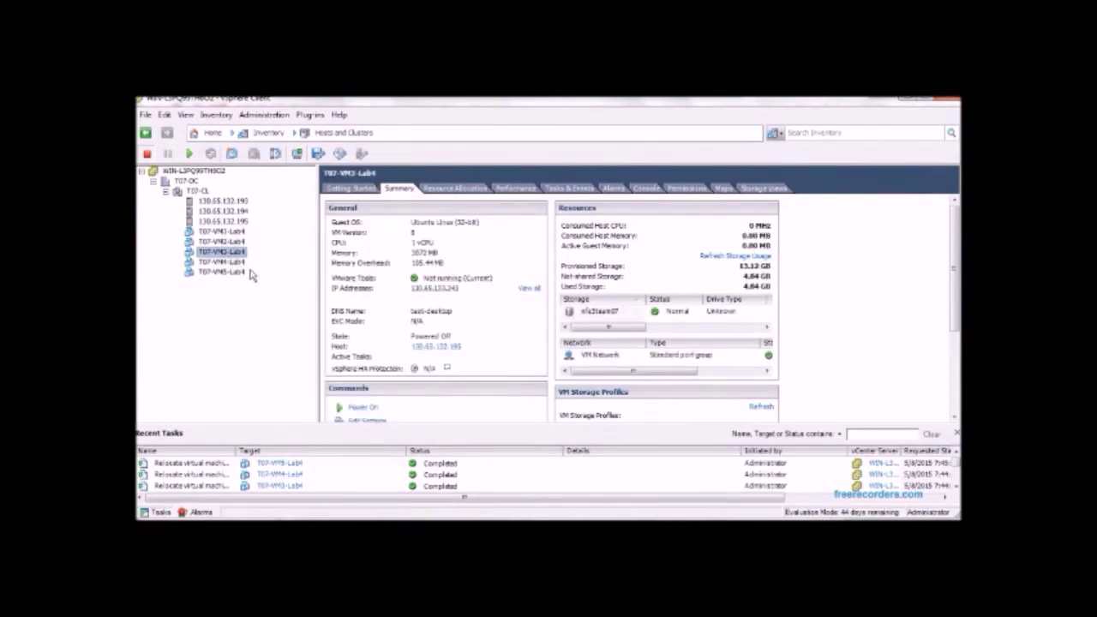
pyautogui.click(241, 262)
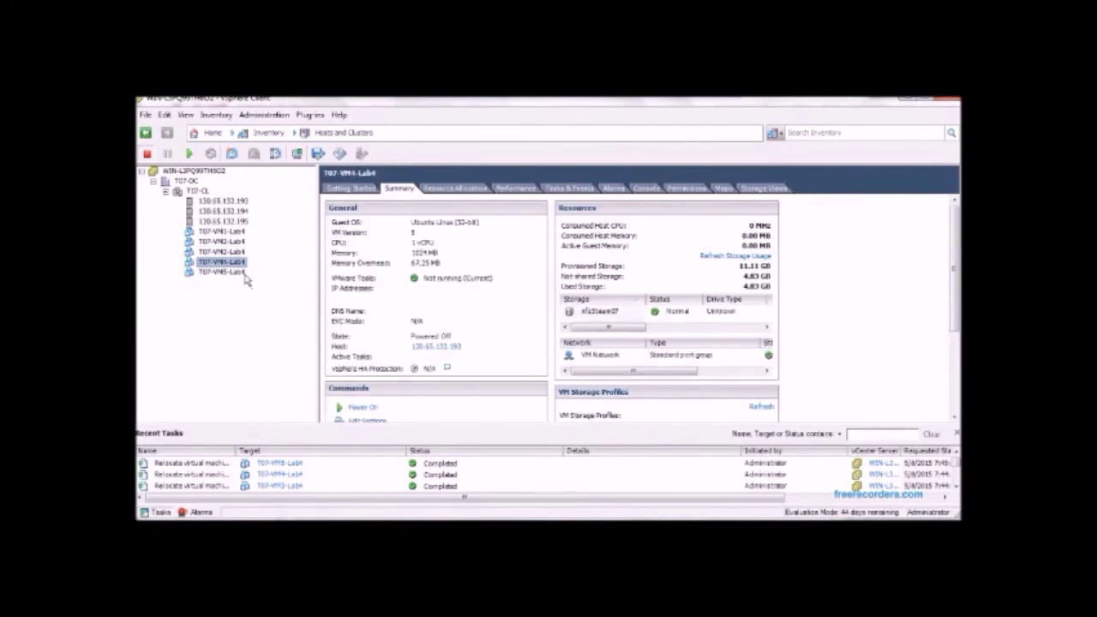
pyautogui.click(243, 272)
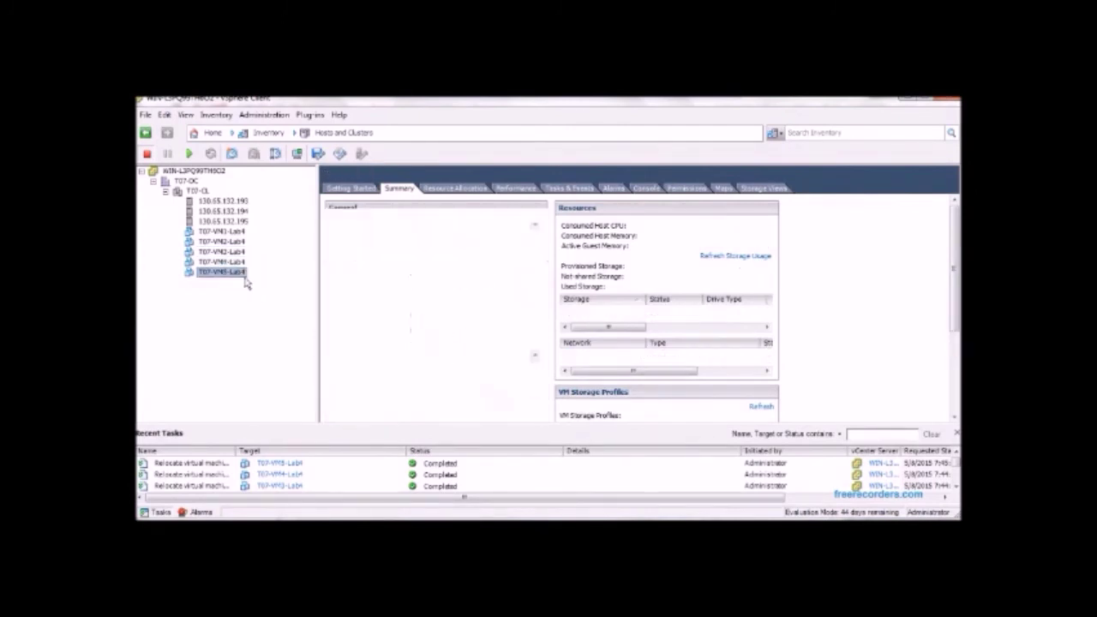
# Set the vSphere DRS automation level of cluster T07-CL to Partially automated.
pyautogui.click(206, 193)
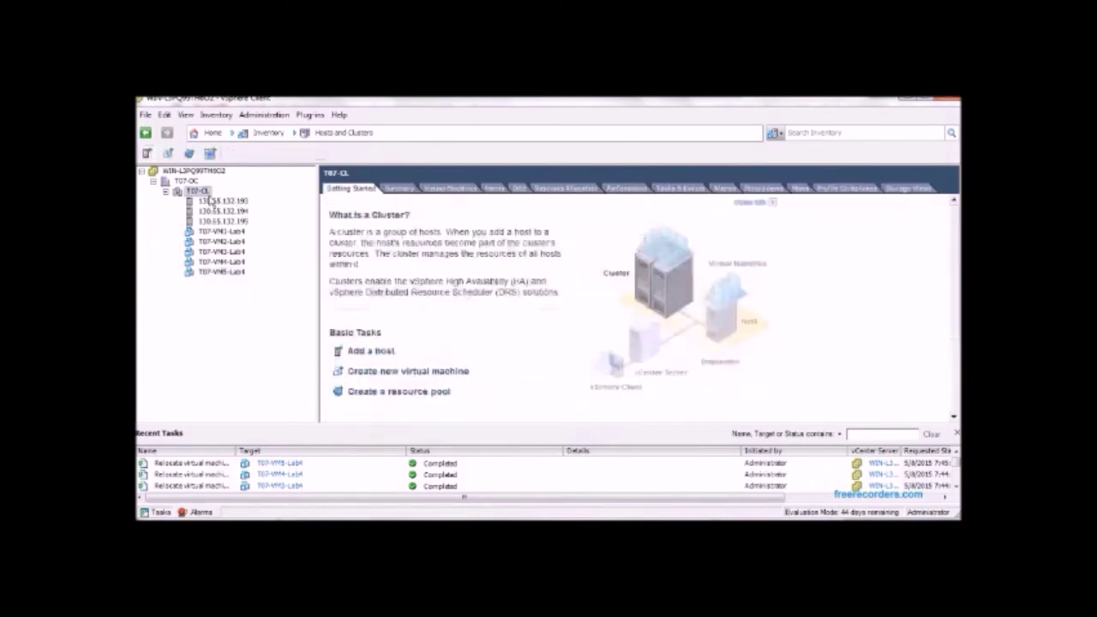
pyautogui.click(520, 189)
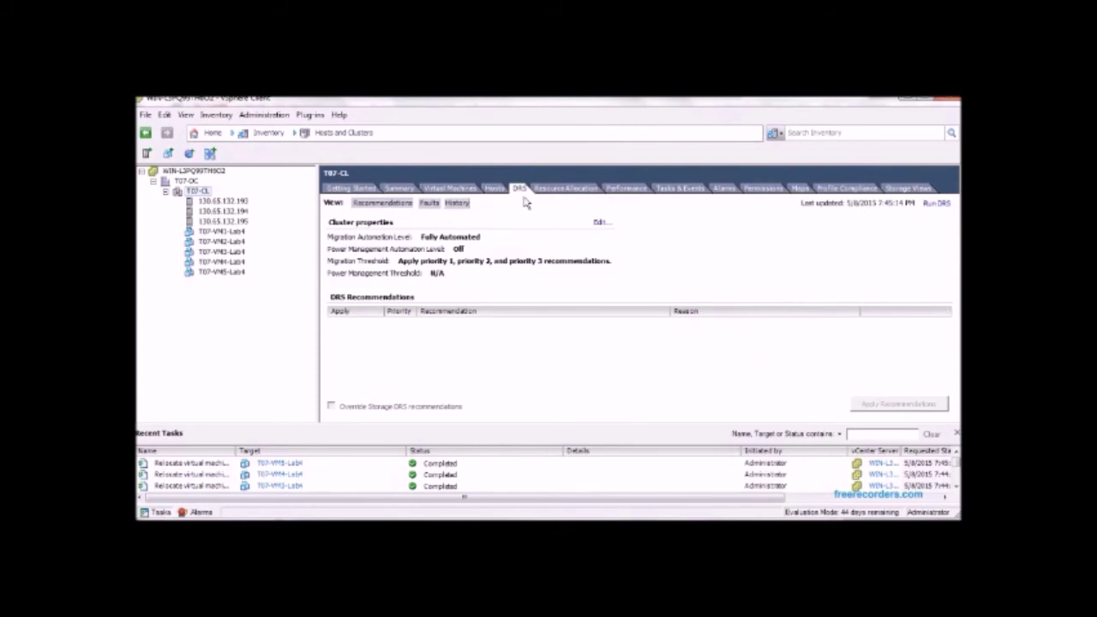
pyautogui.click(600, 223)
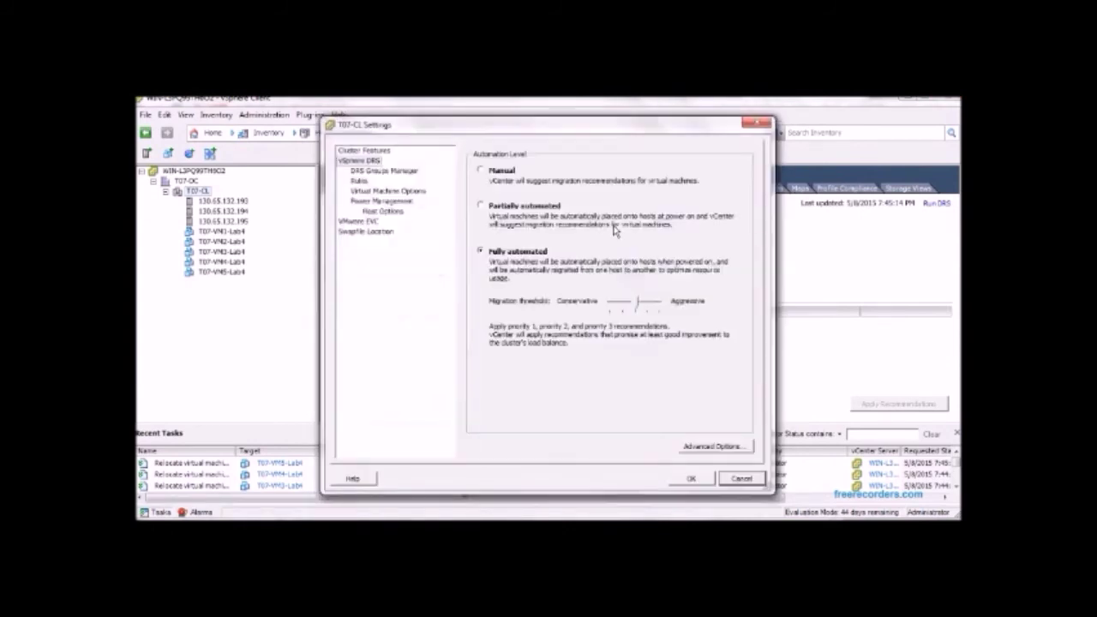
pyautogui.click(486, 217)
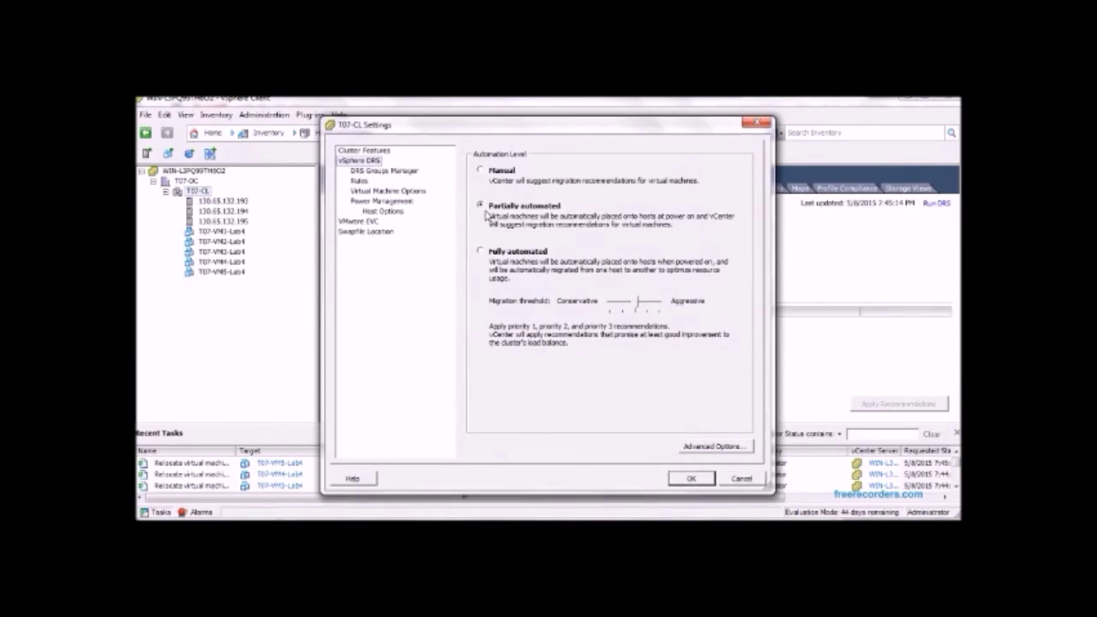
pyautogui.click(700, 480)
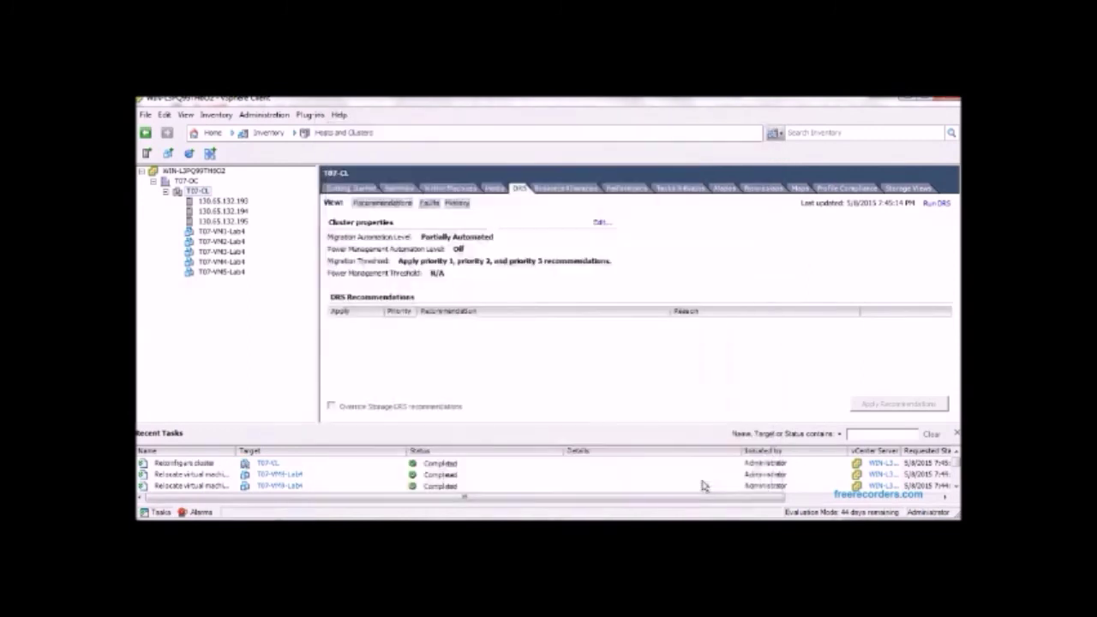
# Run DRS three times on cluster T07-CL under the partially automated level, with the Lab4 virtual machines powered off.
pyautogui.click(934, 209)
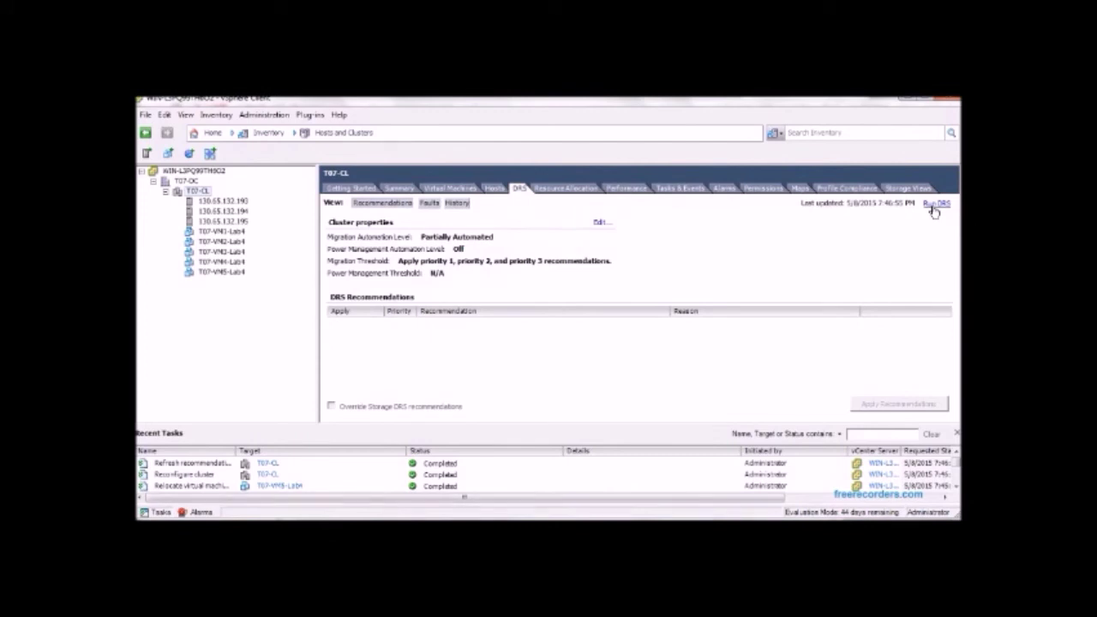
pyautogui.click(933, 209)
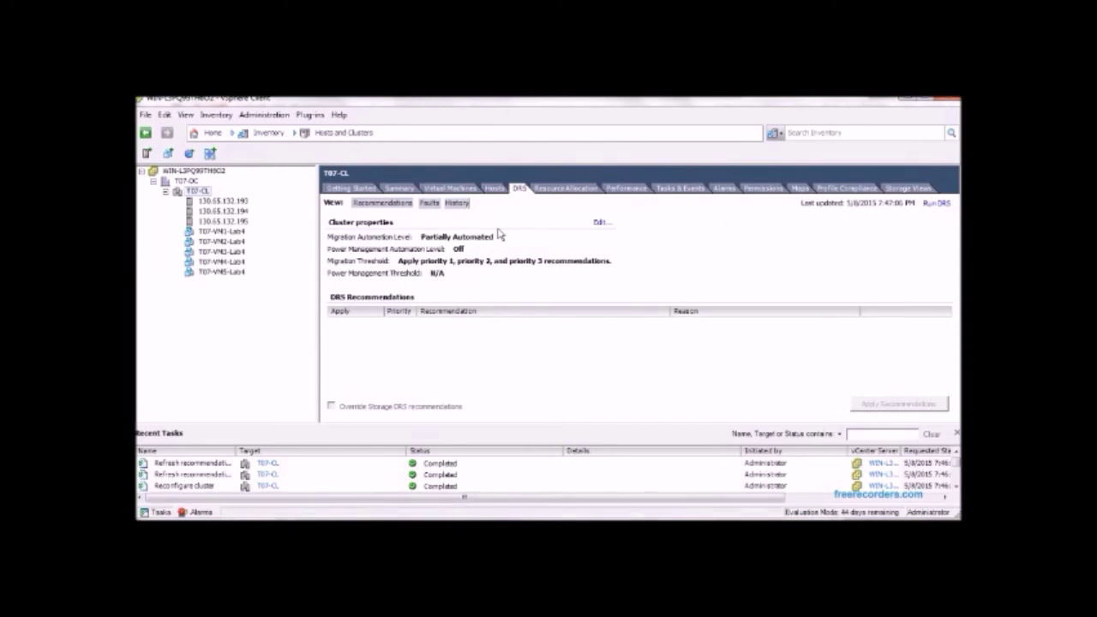
pyautogui.click(939, 206)
# Power on the virtual machines T07-VM1-Lab4 through T07-VM5-Lab4 one after another.
pyautogui.click(218, 239)
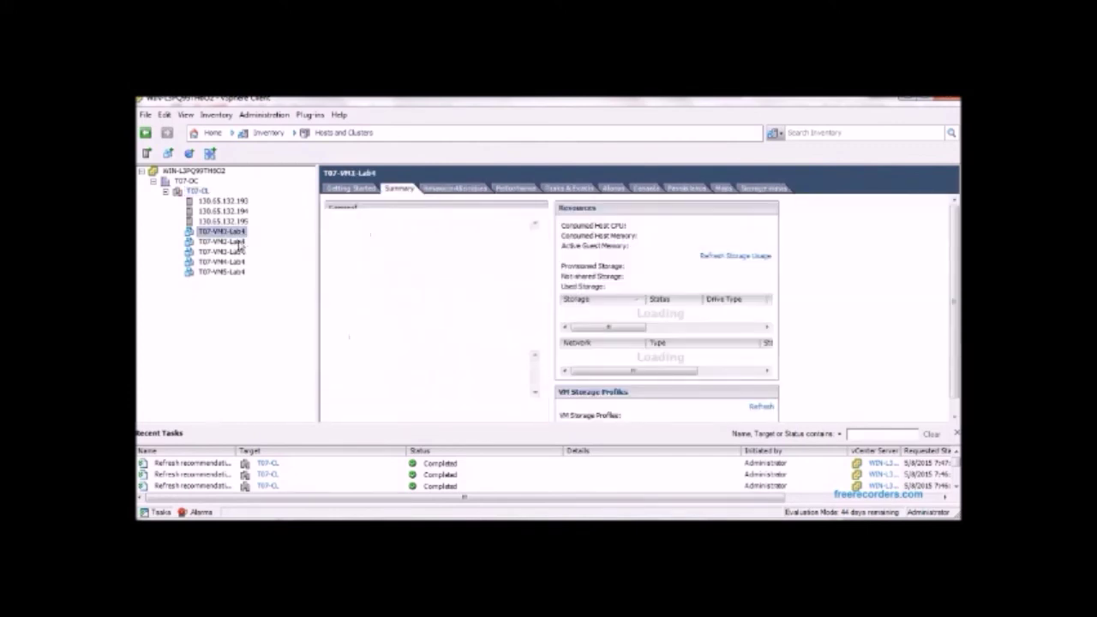
pyautogui.rightClick(228, 232)
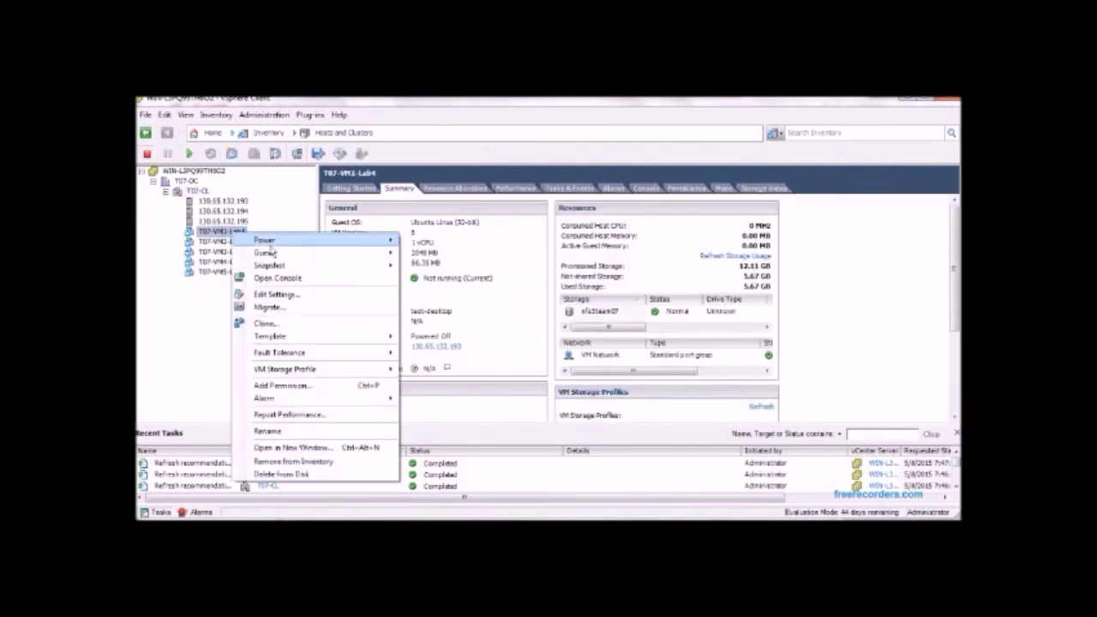
pyautogui.moveTo(265, 240)
pyautogui.click(441, 242)
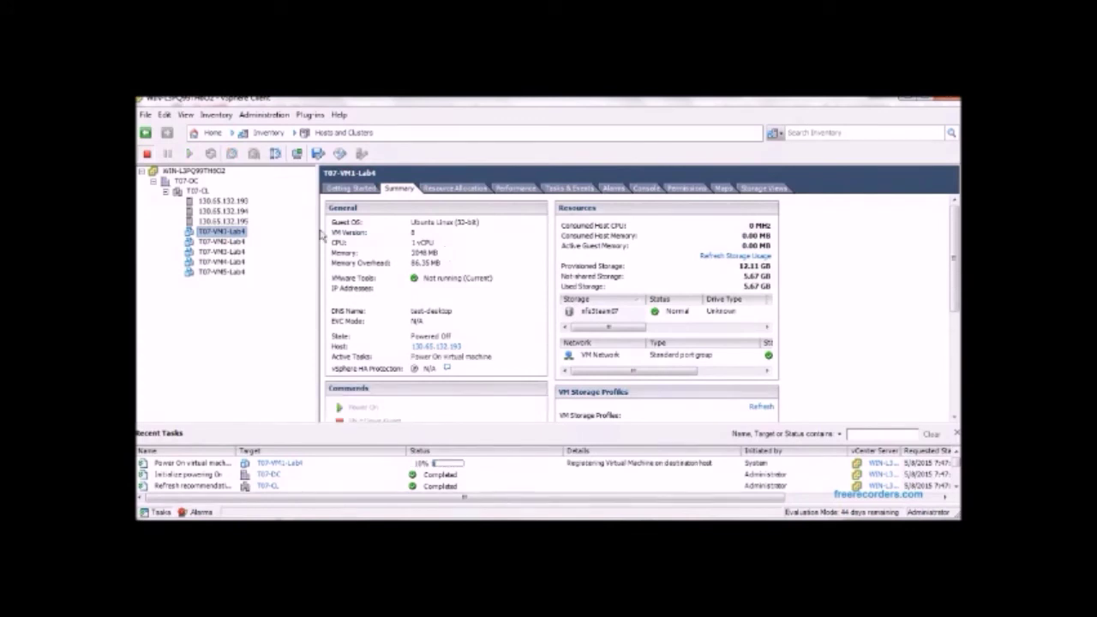
pyautogui.click(242, 243)
pyautogui.hotkey('ctrl', 'b')
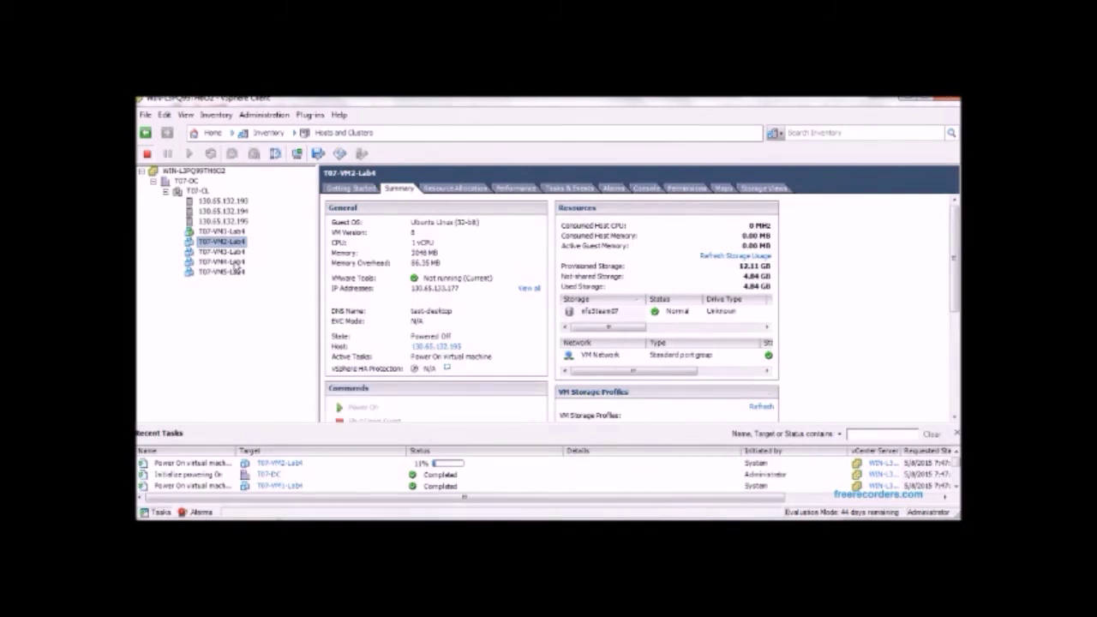
pyautogui.click(228, 252)
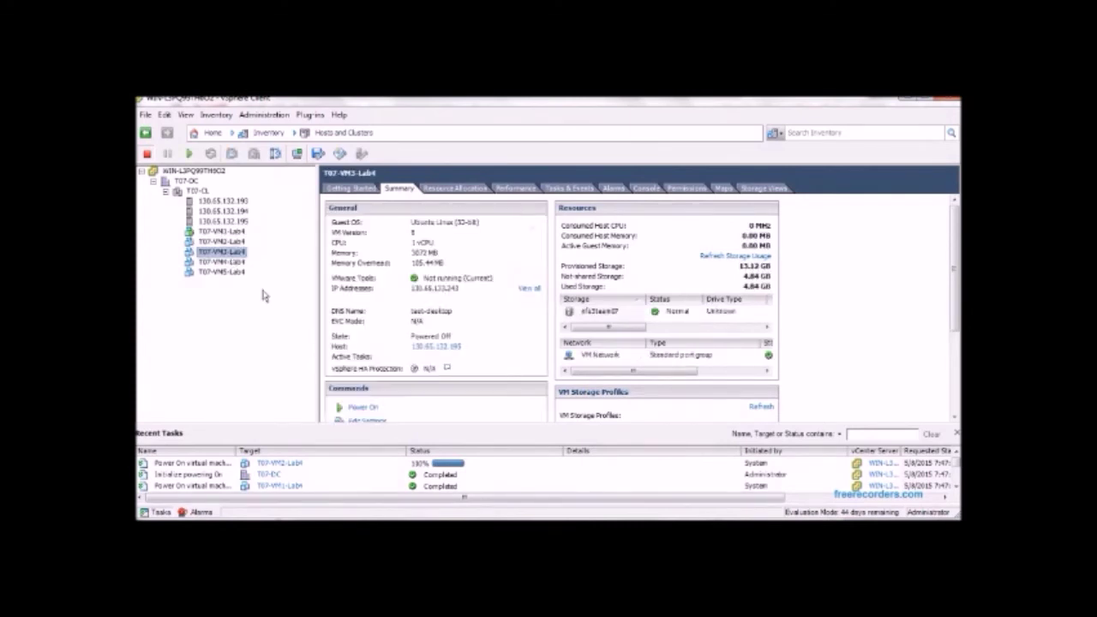
pyautogui.hotkey('ctrl', 'b')
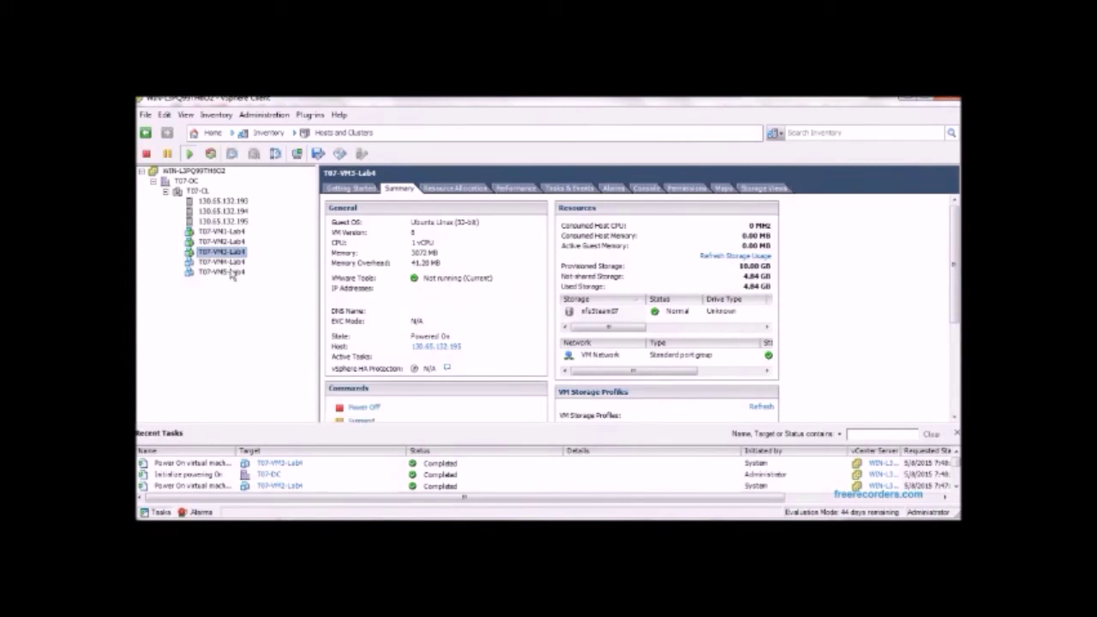
pyautogui.press('Down')
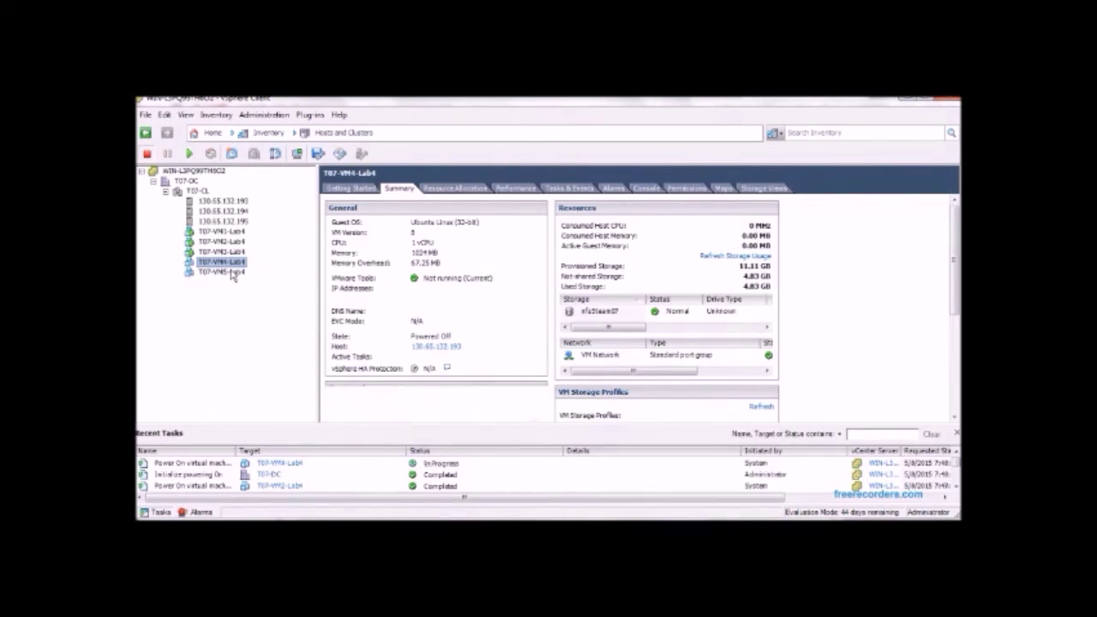
pyautogui.hotkey('ctrl', 'b')
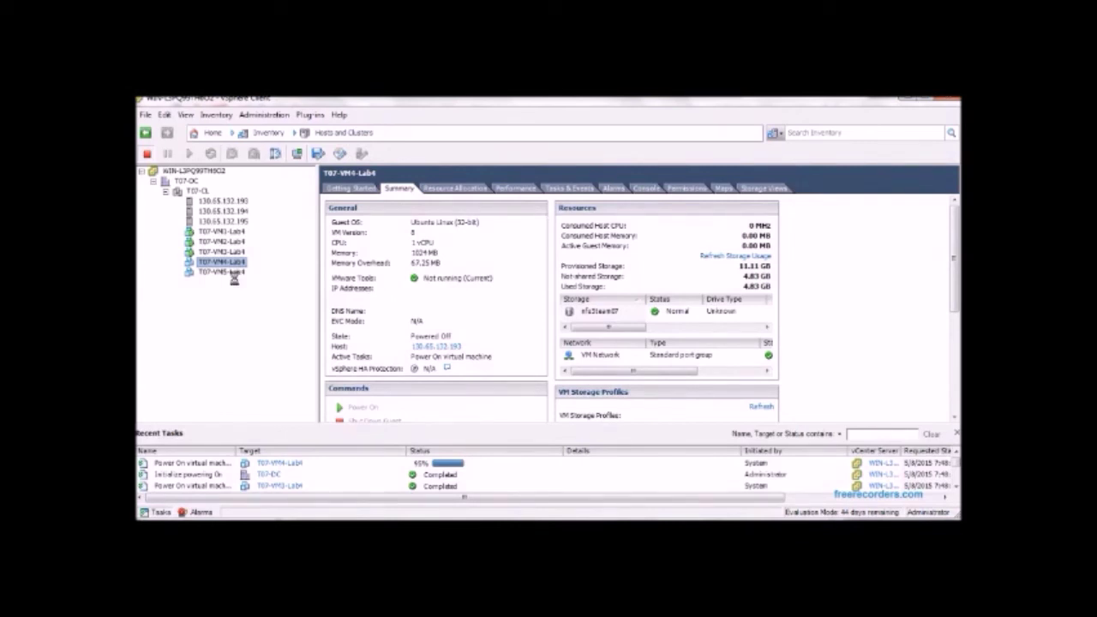
pyautogui.click(235, 273)
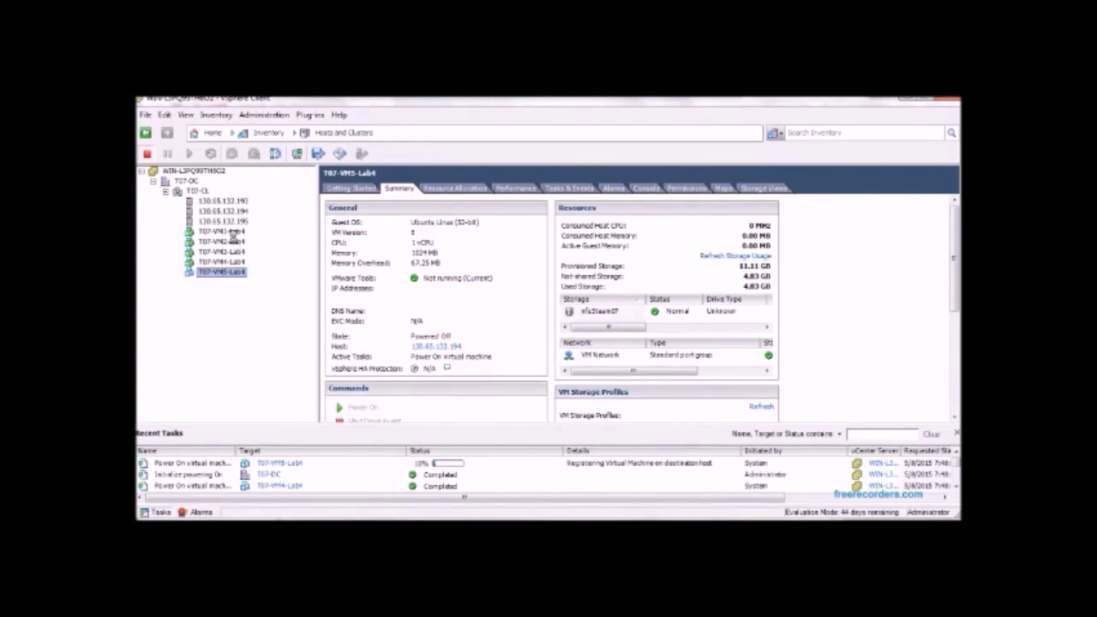
# Check which host each powered-on Lab4 virtual machine runs on, view the cluster's DRS recommendations, and recheck T07-VM4-Lab4 and T07-VM5-Lab4.
pyautogui.click(232, 232)
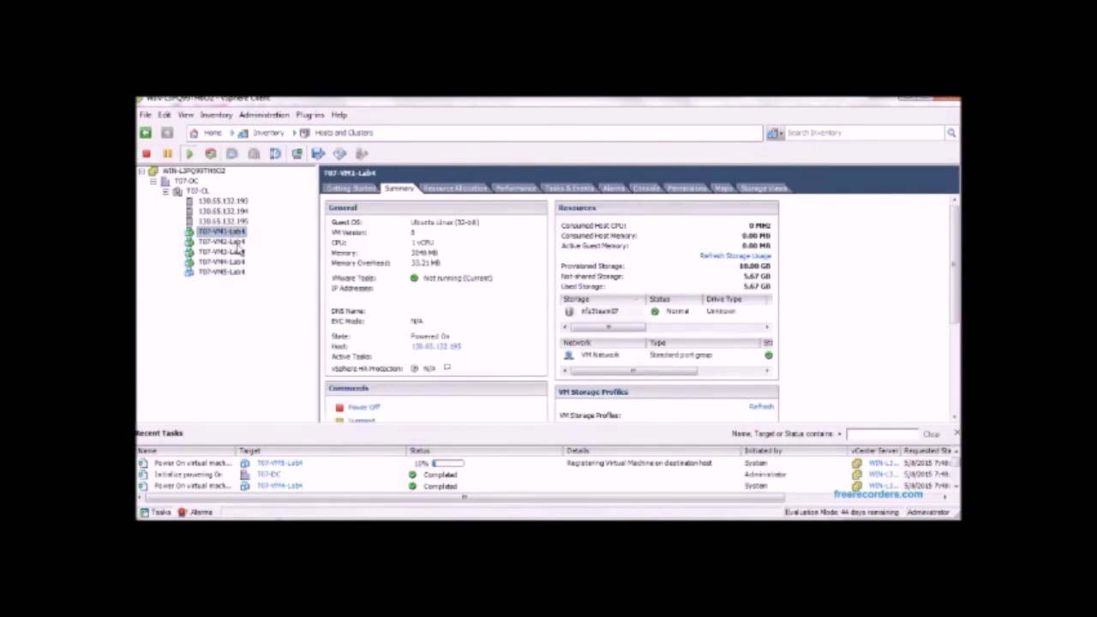
pyautogui.click(237, 242)
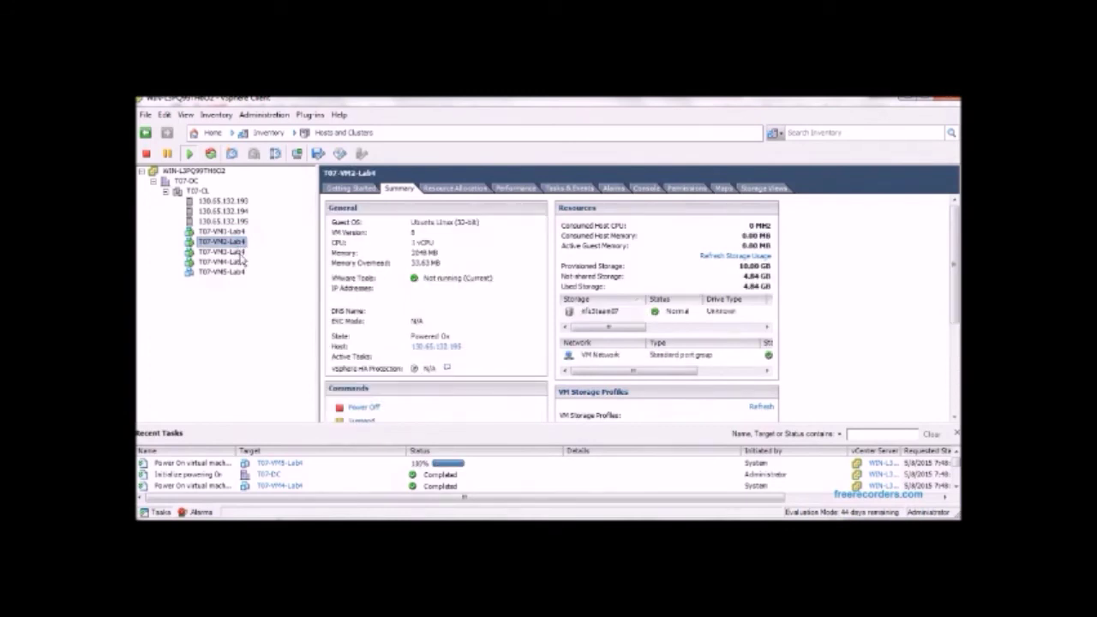
pyautogui.click(240, 253)
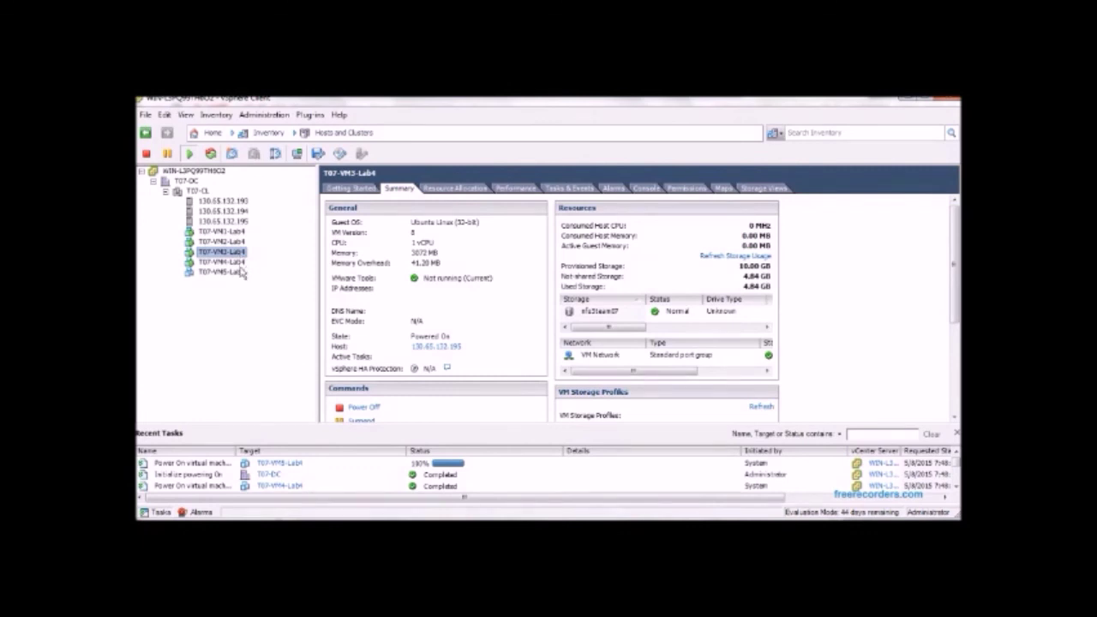
pyautogui.click(239, 261)
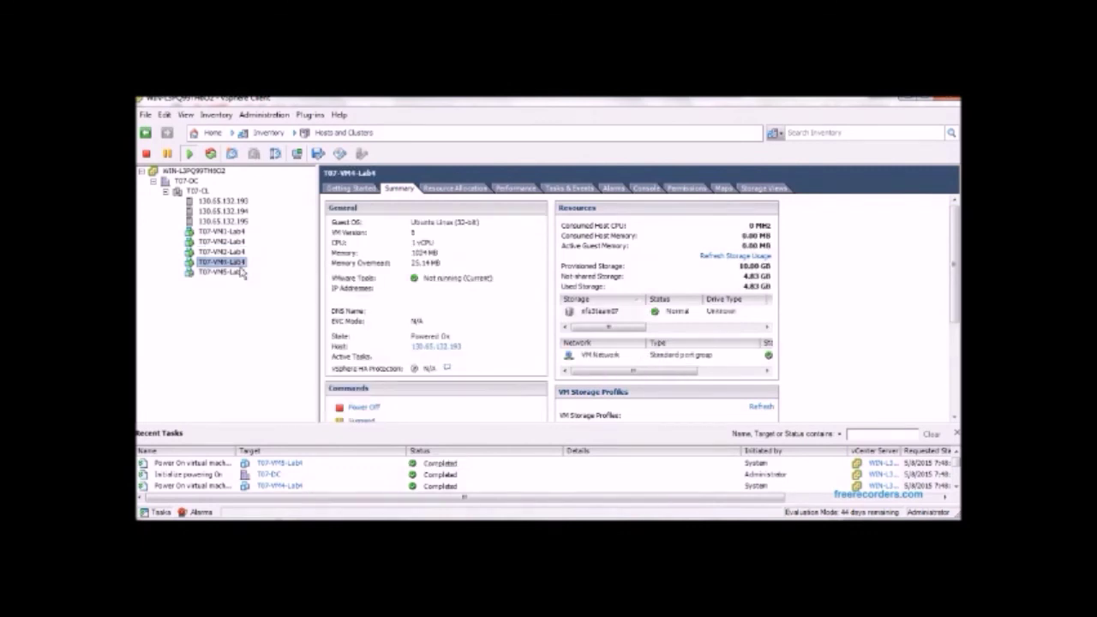
pyautogui.click(237, 272)
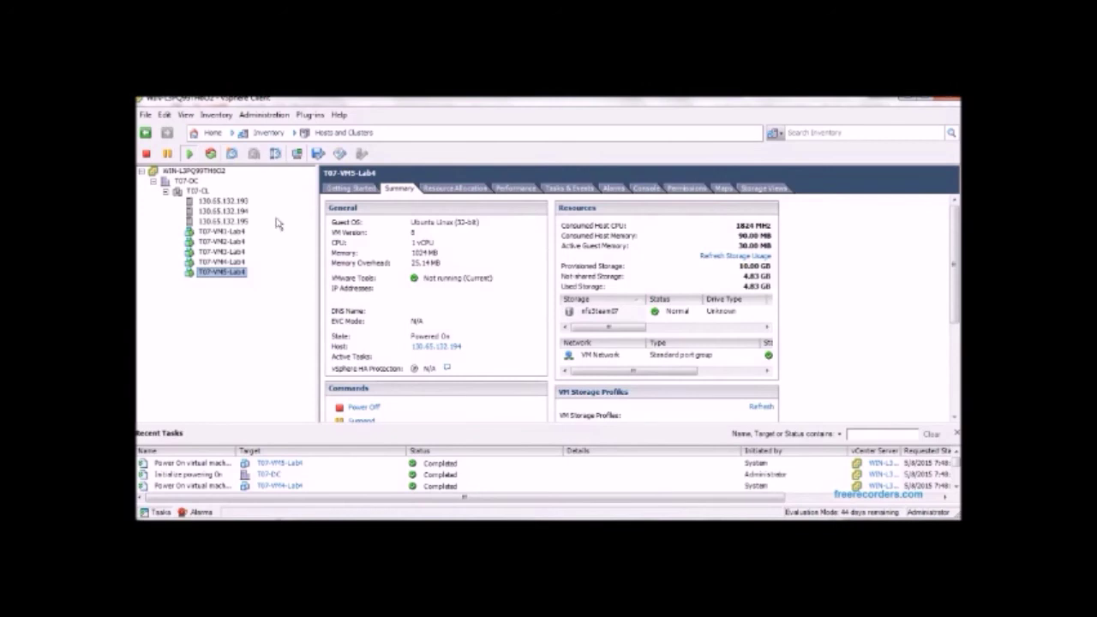
pyautogui.click(206, 190)
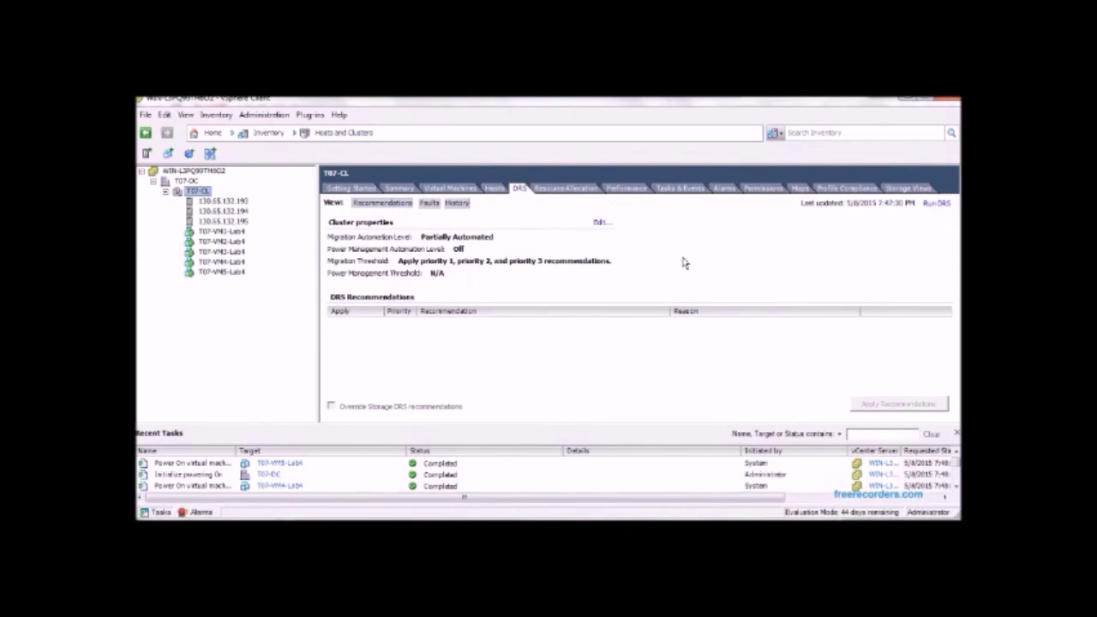
pyautogui.click(224, 261)
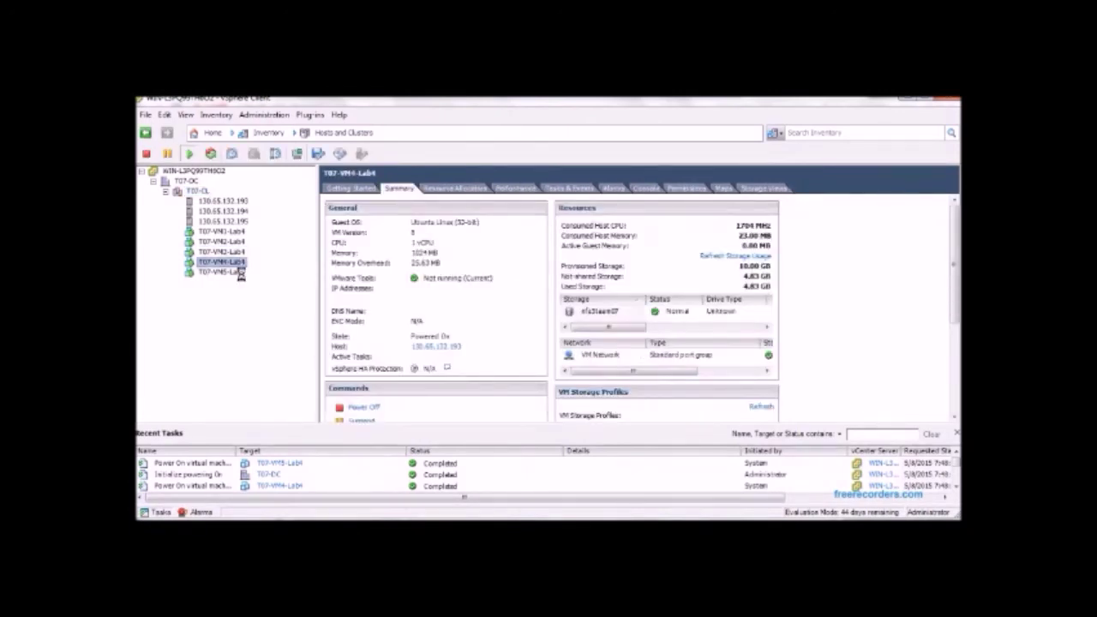
pyautogui.click(241, 273)
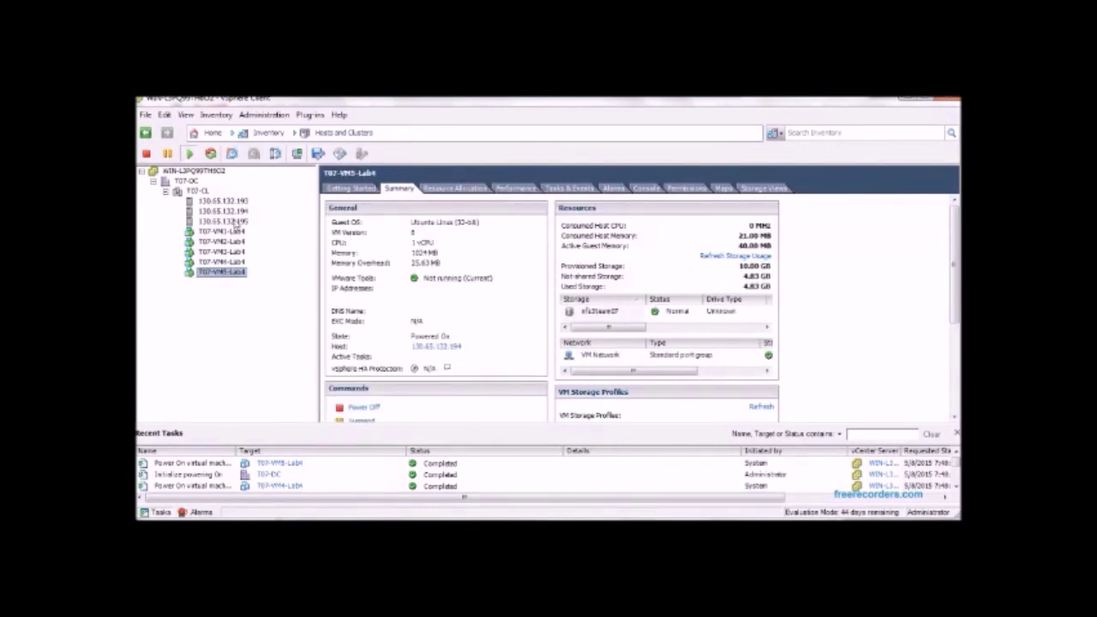
# Run DRS on cluster T07-CL and apply the recommendation to migrate T07-VM1-Lab4 from 130.65.132.195 to 130.65.132.194.
pyautogui.click(206, 194)
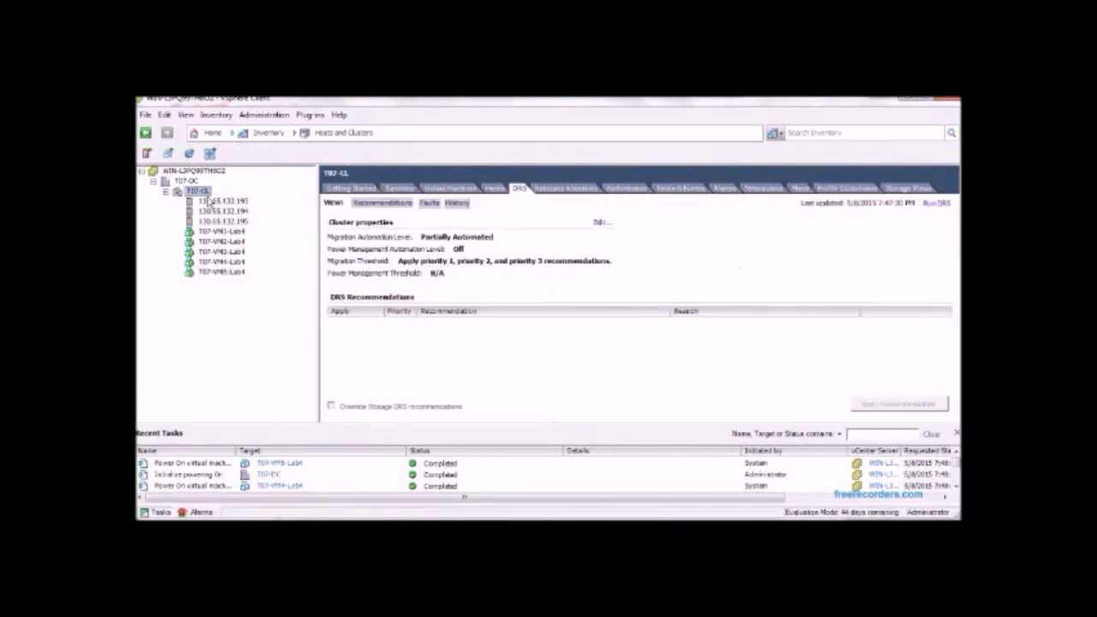
pyautogui.click(937, 205)
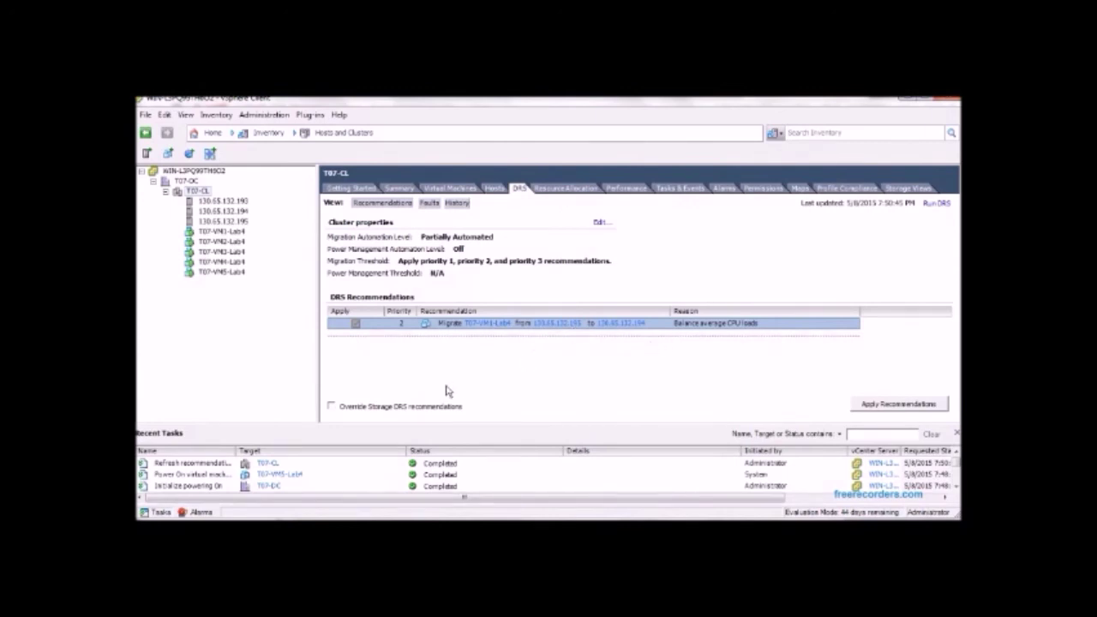
pyautogui.click(894, 414)
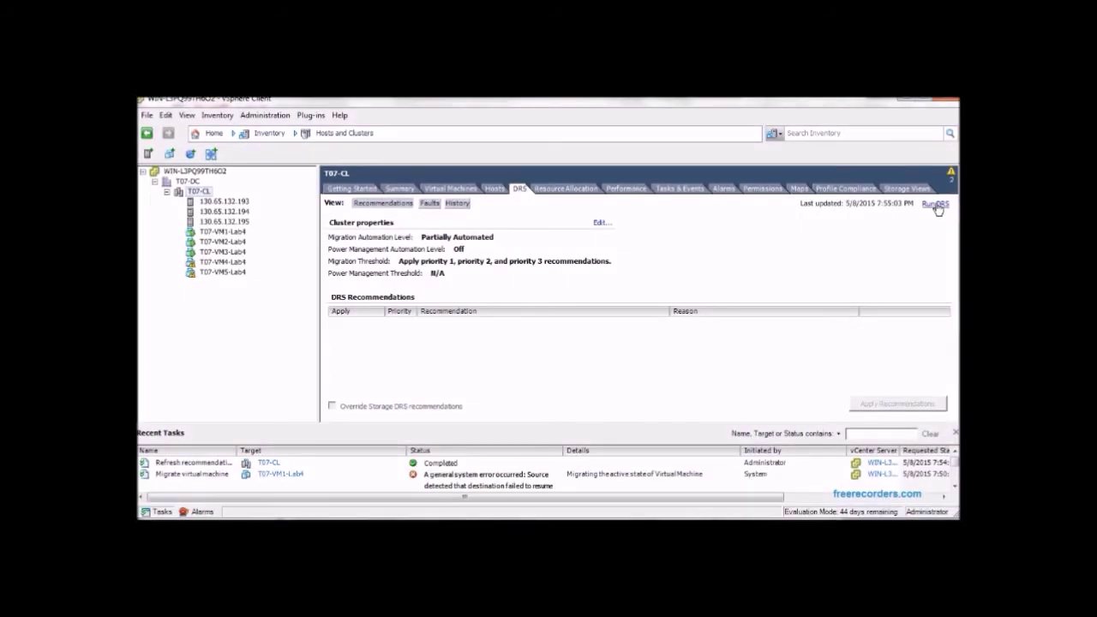
# Run DRS repeatedly on cluster T07-CL to refresh its recommendations following the attempted T07-VM1-Lab4 migration.
pyautogui.click(935, 204)
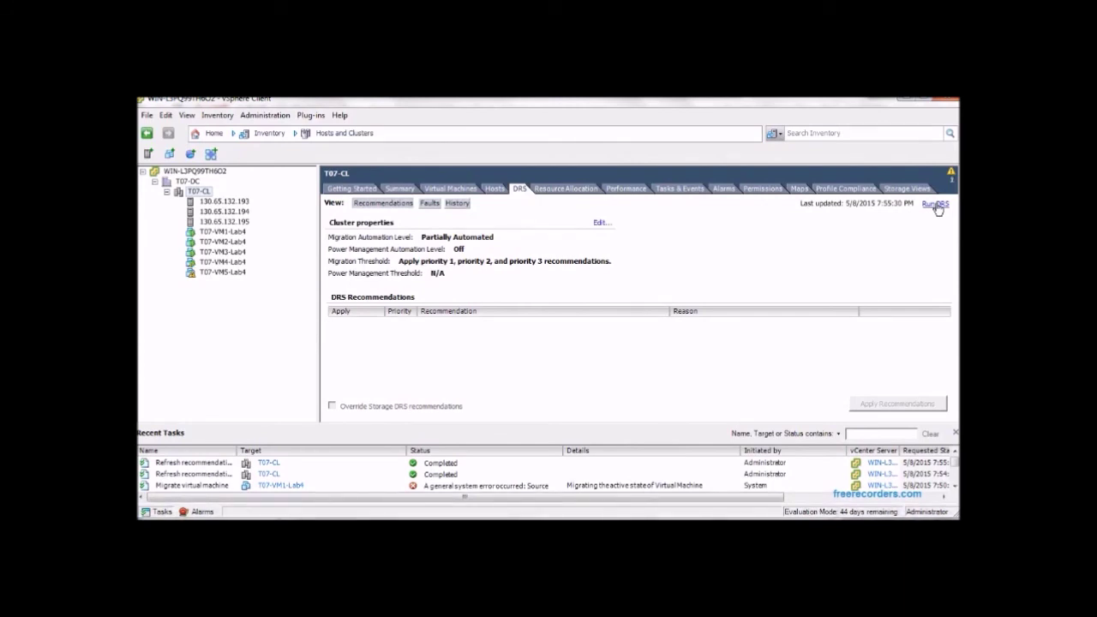
pyautogui.click(936, 205)
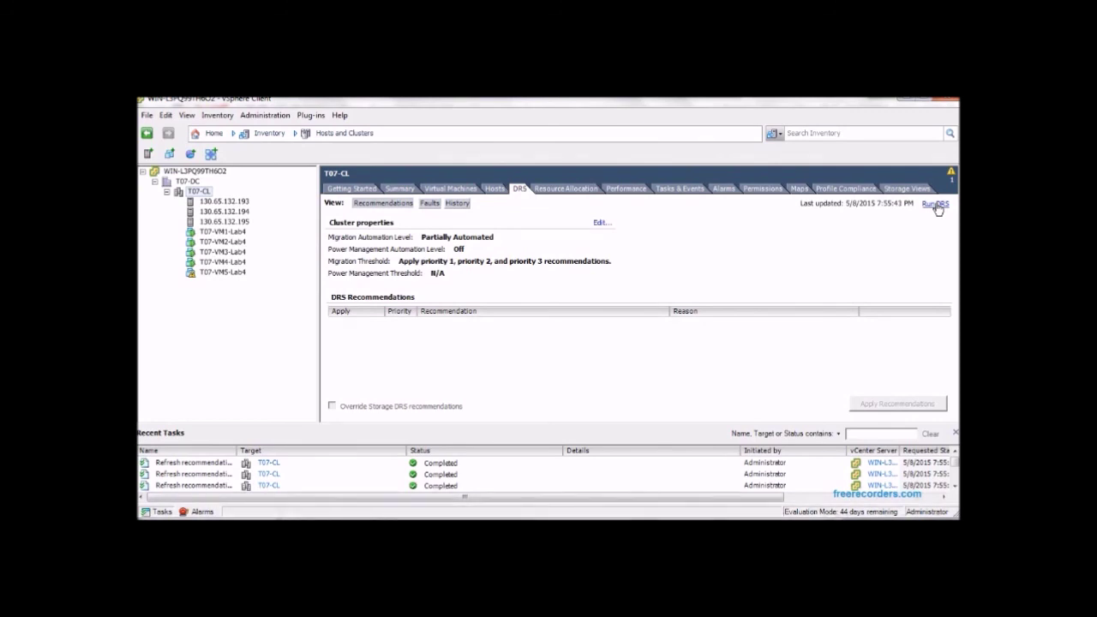
pyautogui.click(935, 204)
pyautogui.click(937, 206)
pyautogui.click(936, 206)
pyautogui.click(937, 205)
pyautogui.click(938, 207)
pyautogui.click(937, 208)
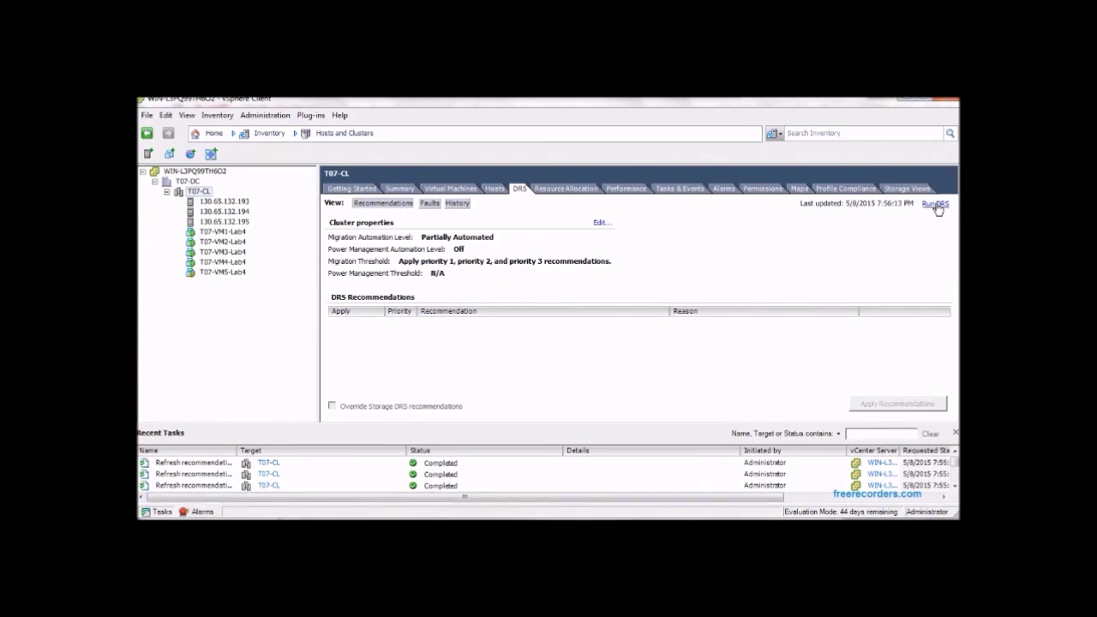